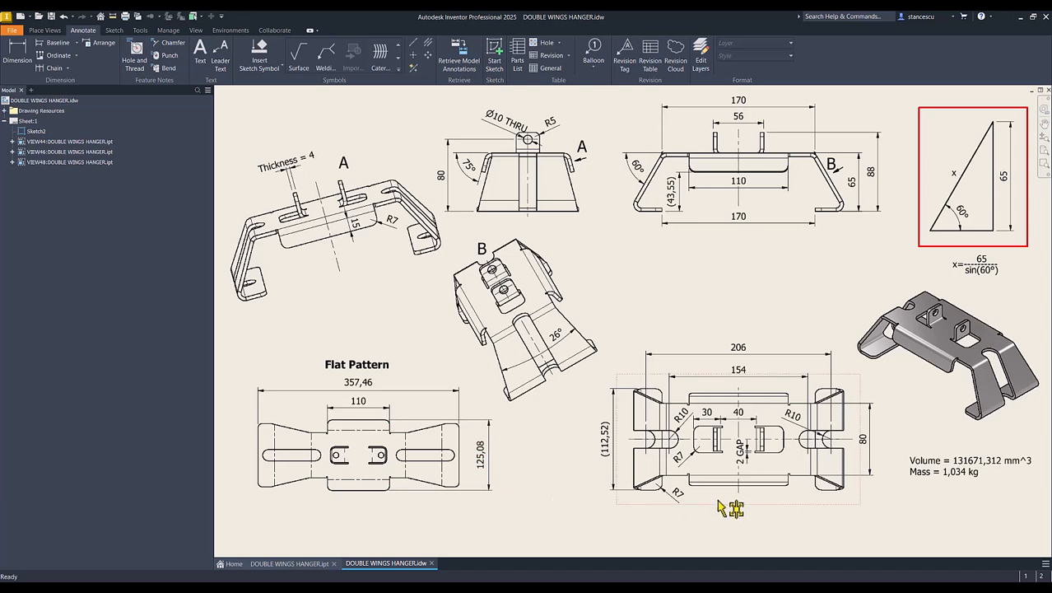
Step: Create a new part from the metric Sheet Metal (mm).ipt template
click(326, 365)
click(689, 305)
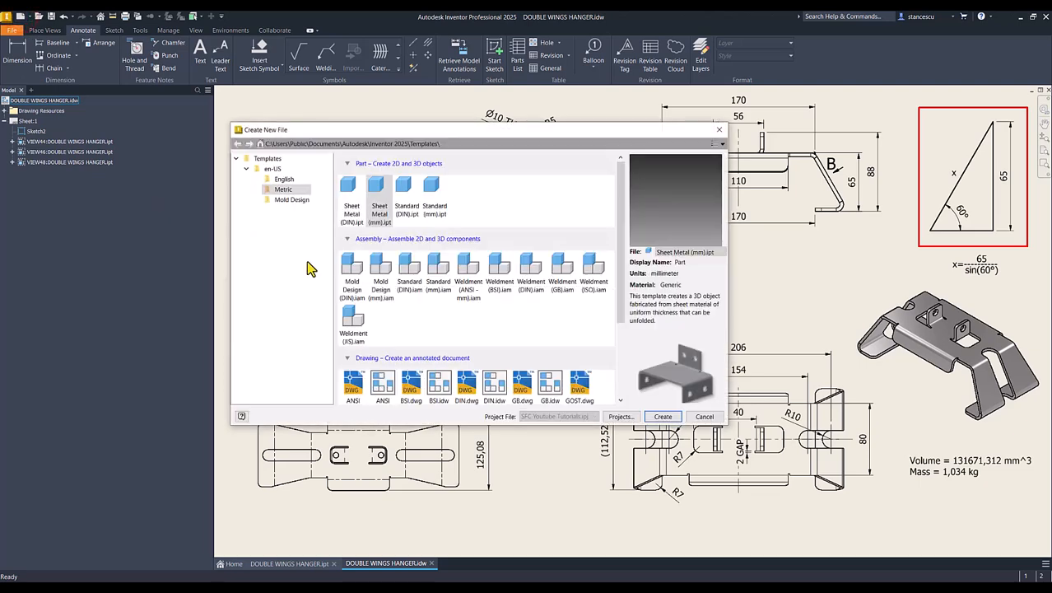
double_click(379, 197)
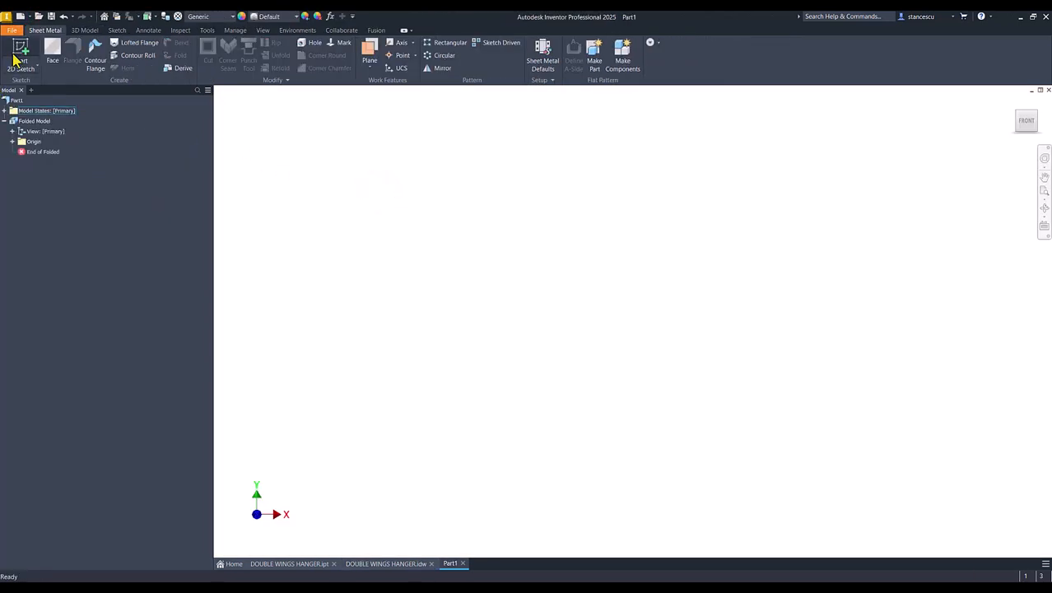
Step: Start a 2D sketch on the XZ plane
click(19, 55)
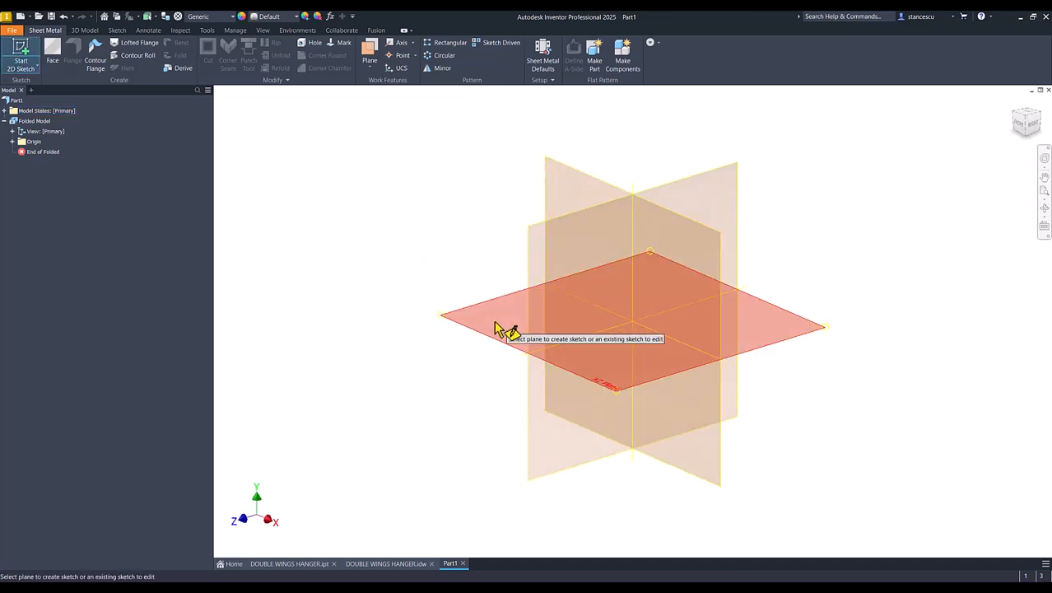
click(495, 315)
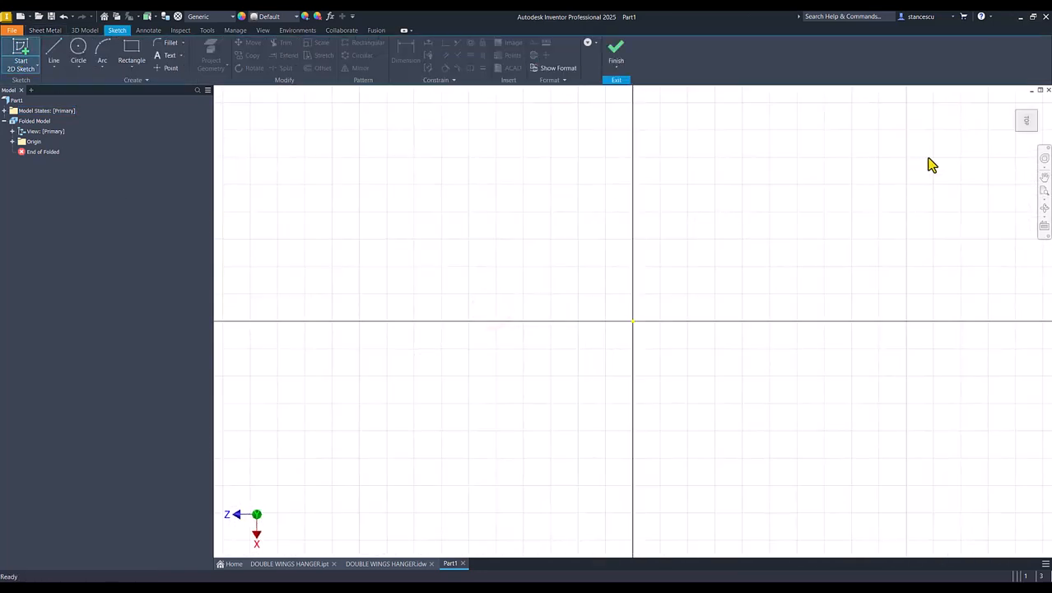
click(1041, 105)
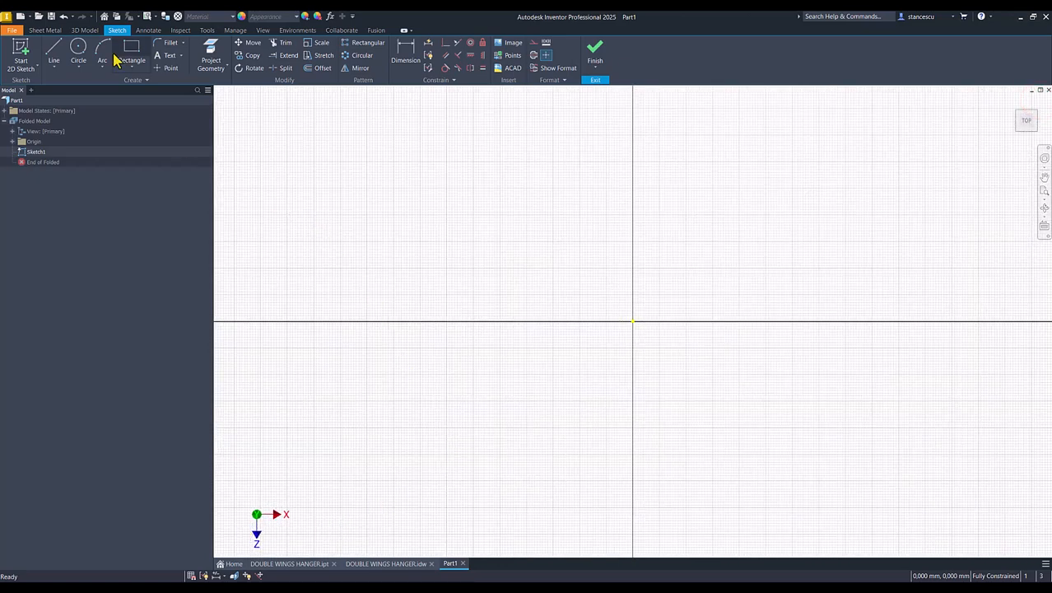
Step: Draw a three-point center rectangle 170 mm wide and 80 mm high centred on the origin, and move its width dimension below the outline
click(134, 73)
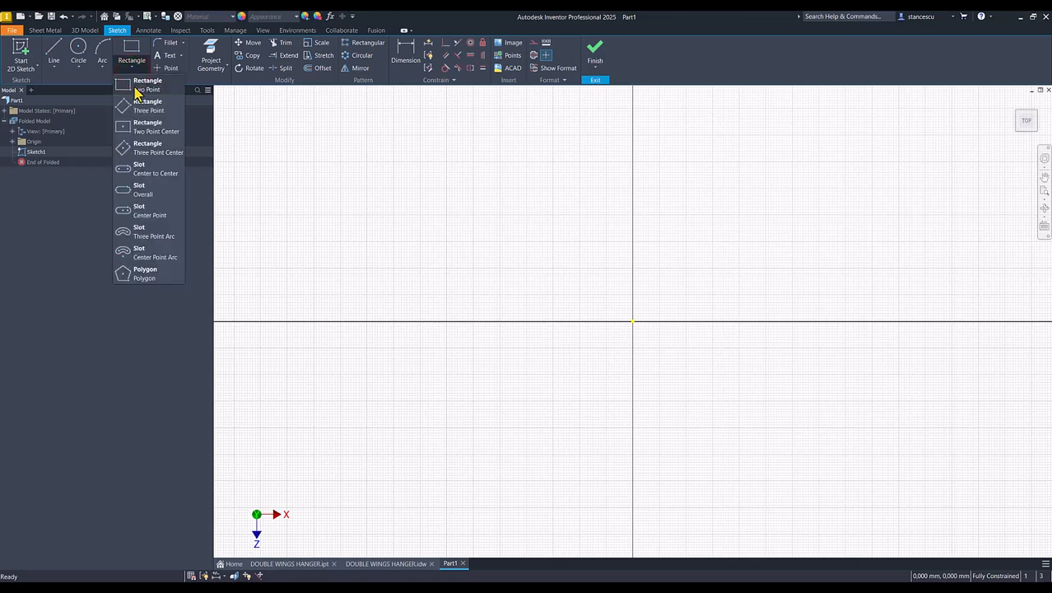
click(151, 156)
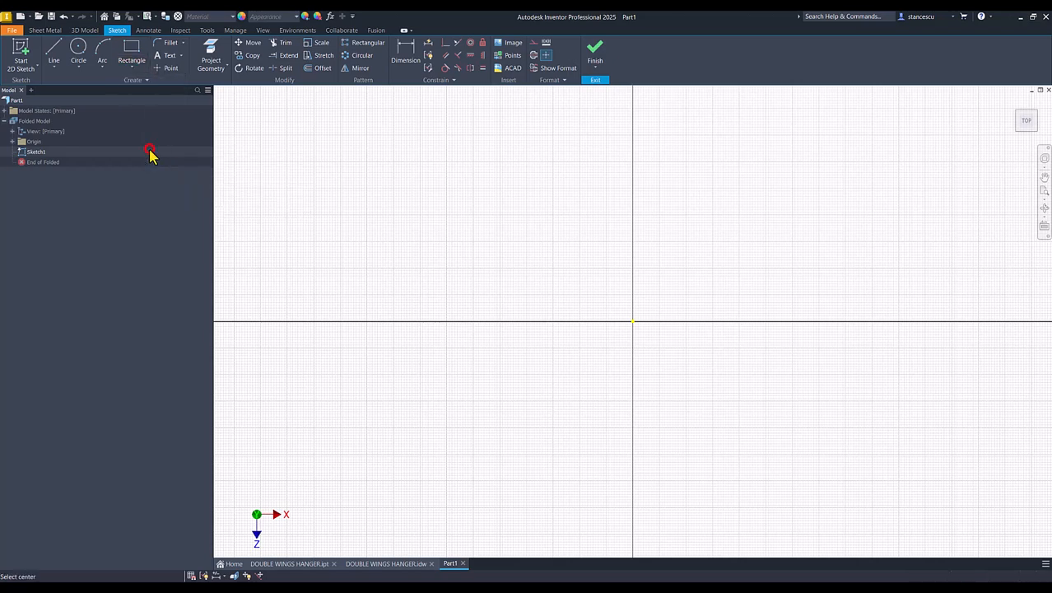
click(632, 321)
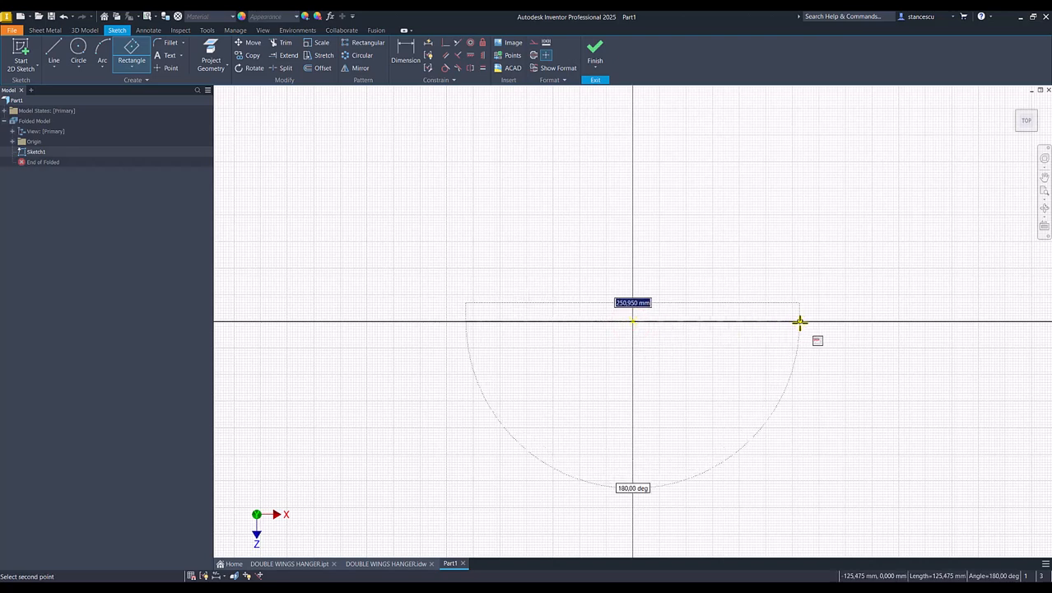
text(170)
key(Return)
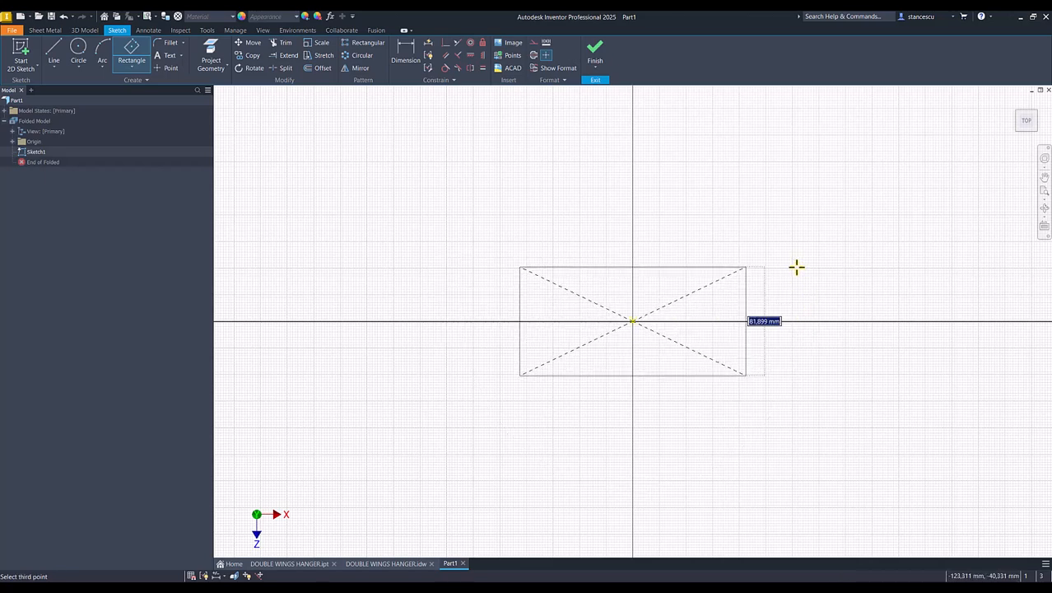
text(80)
key(Return)
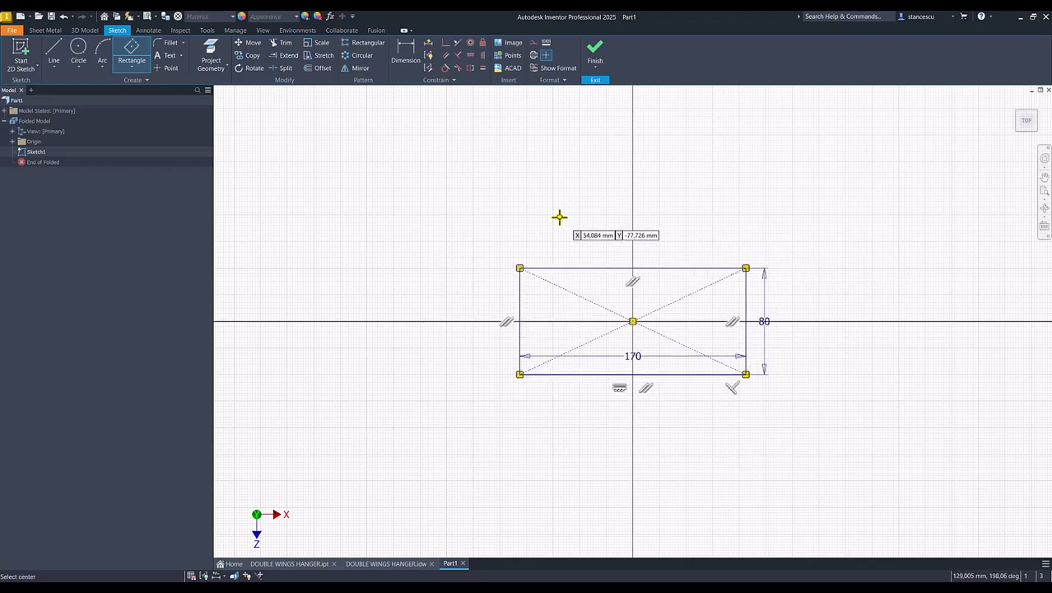
key(Home)
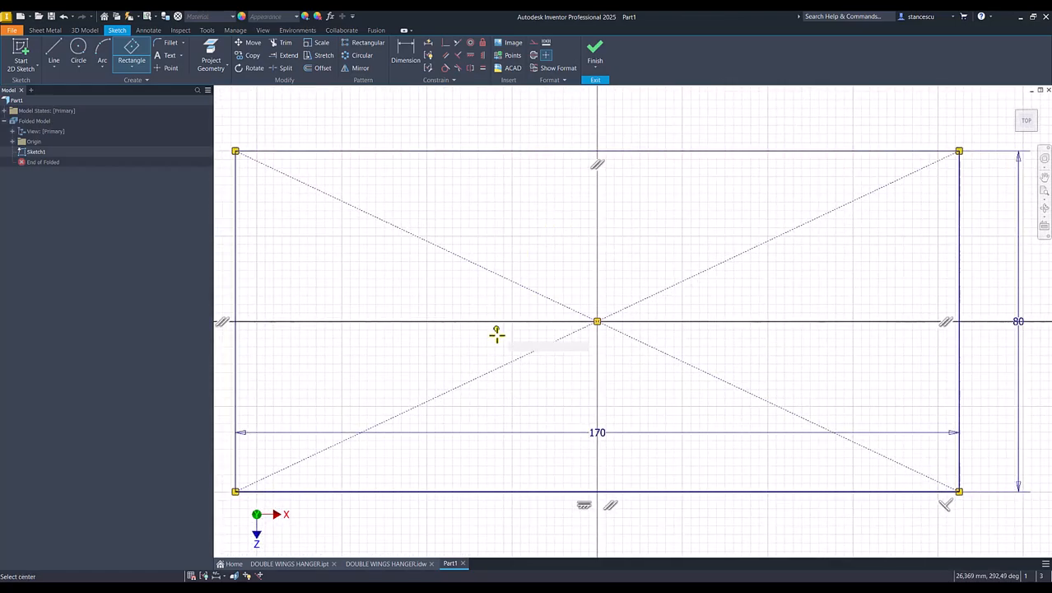
key(Escape)
click(558, 431)
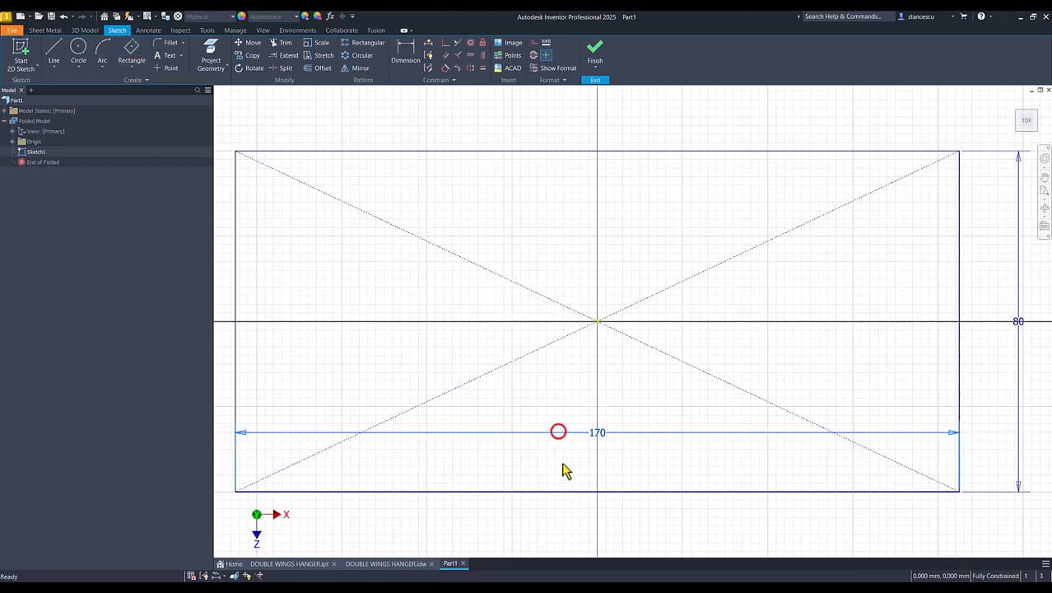
drag(606, 439, 611, 526)
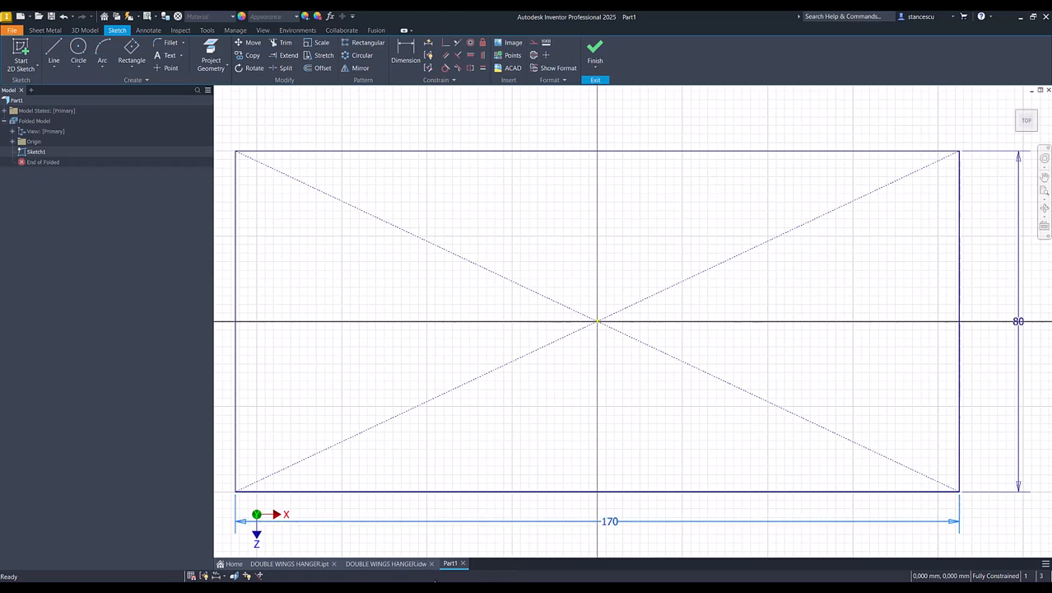
Step: Check the base plate's overall width and length dimensions in the DOUBLE WINGS HANGER.idw drawing and return to Part1
click(404, 565)
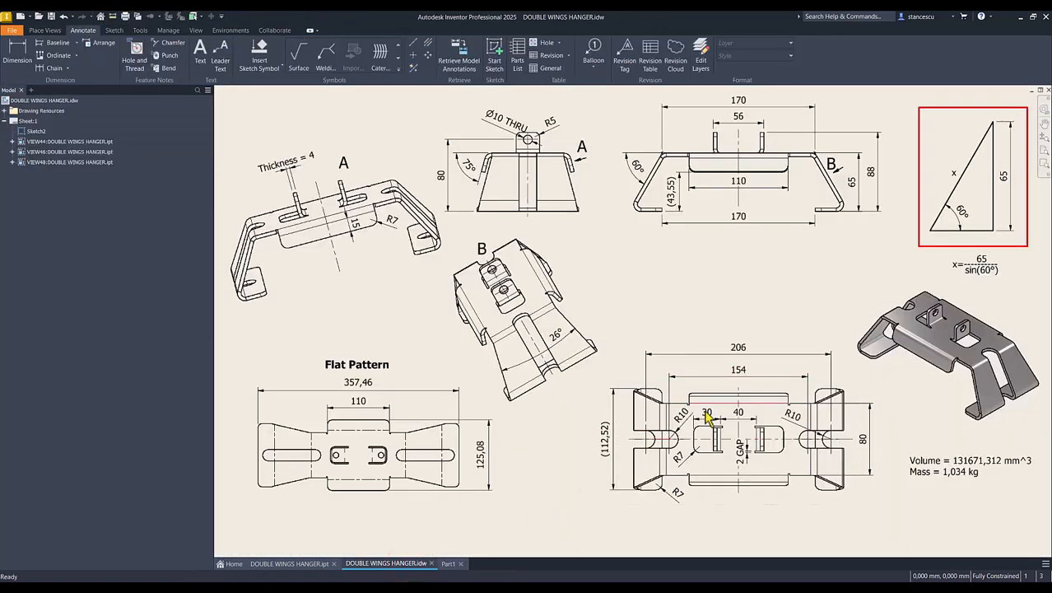
click(866, 445)
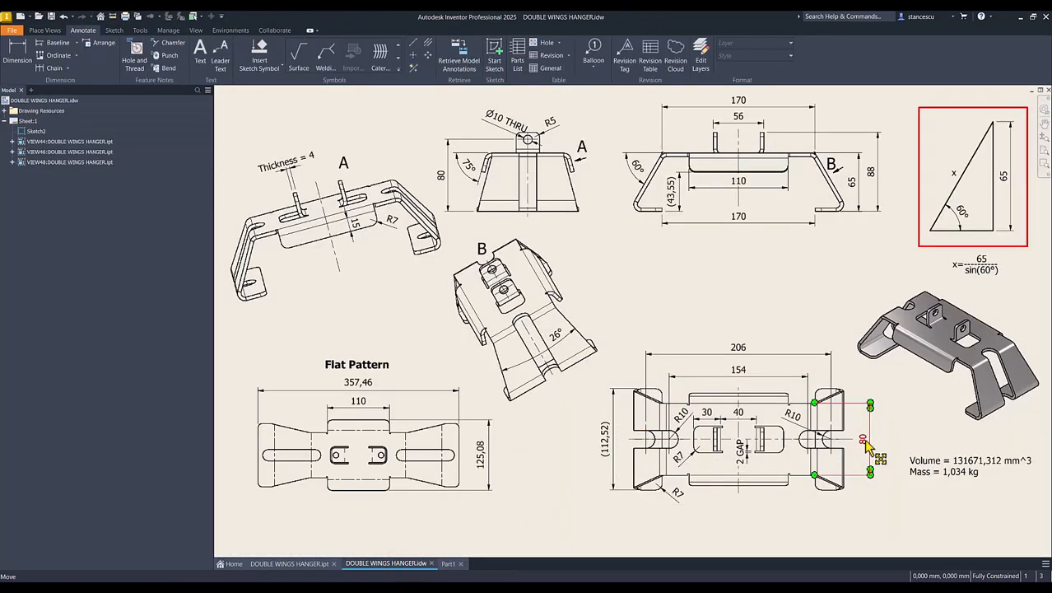
click(741, 106)
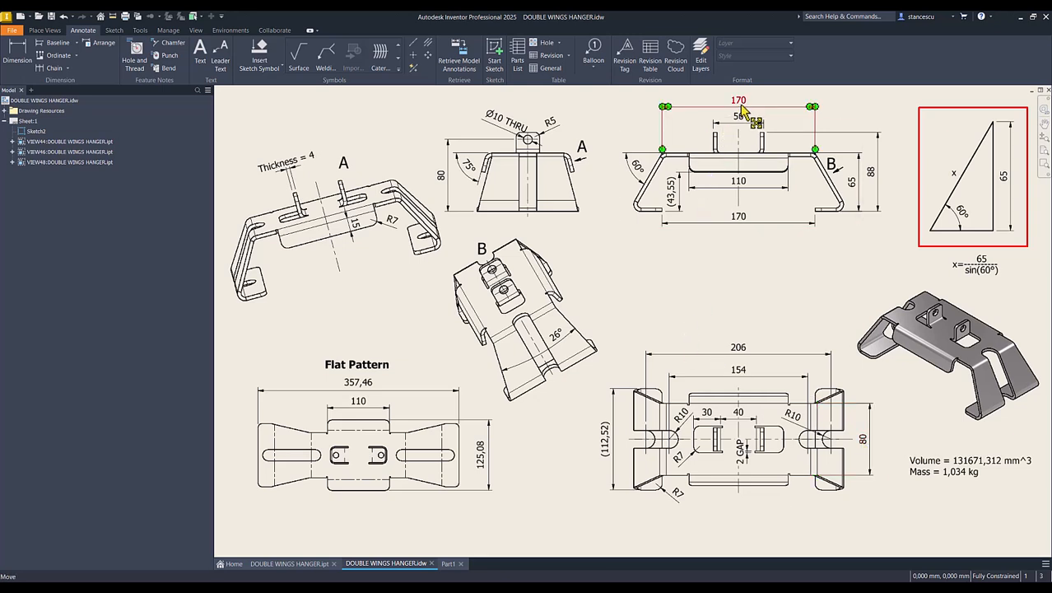
key(Escape)
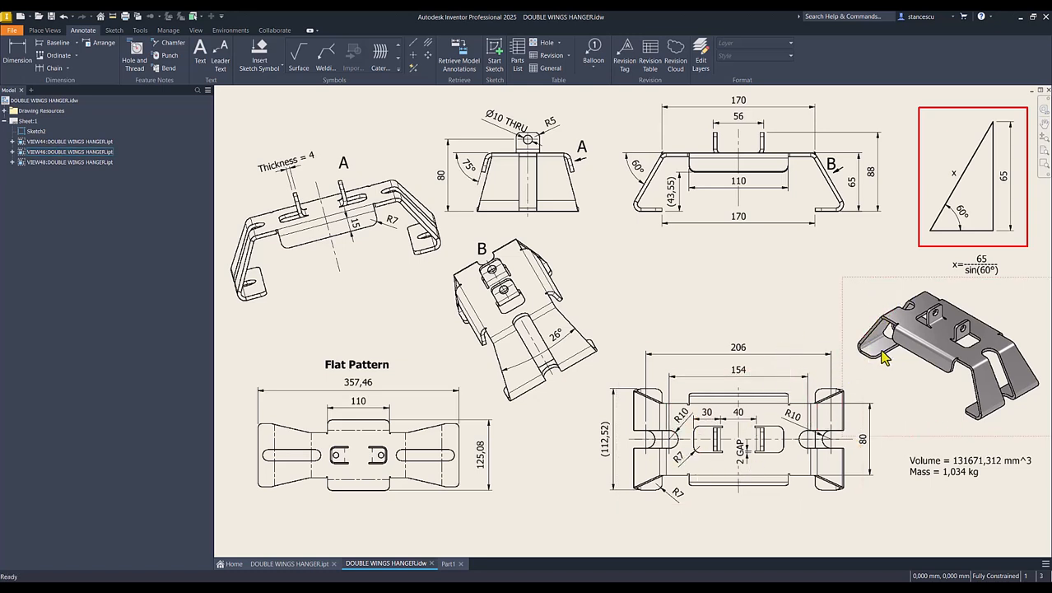
click(445, 565)
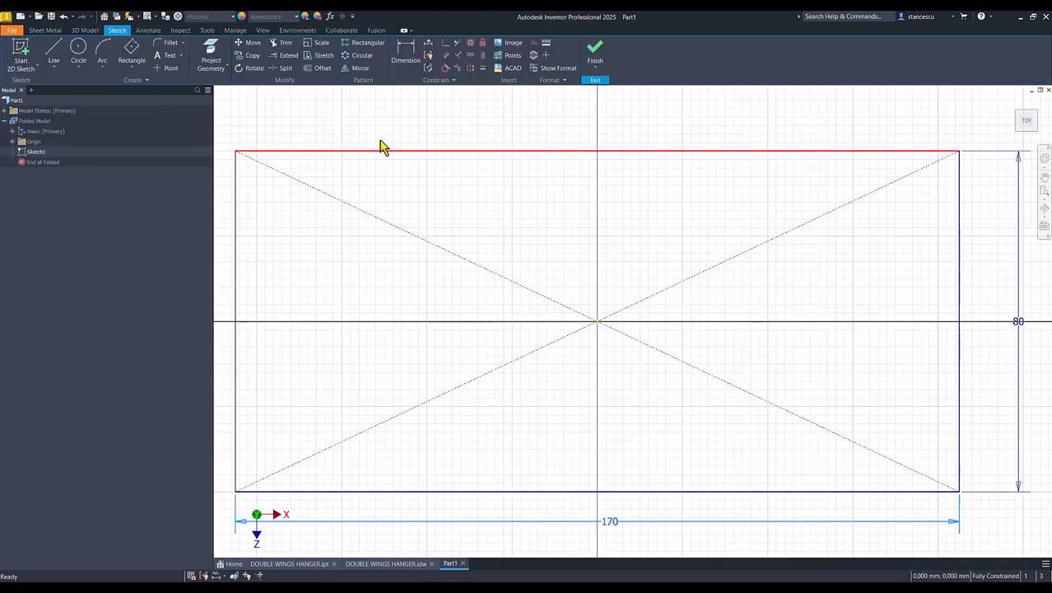
Step: Finish the sketch and create a sheet metal face from the rectangular profile with the Default_mm rule
click(384, 115)
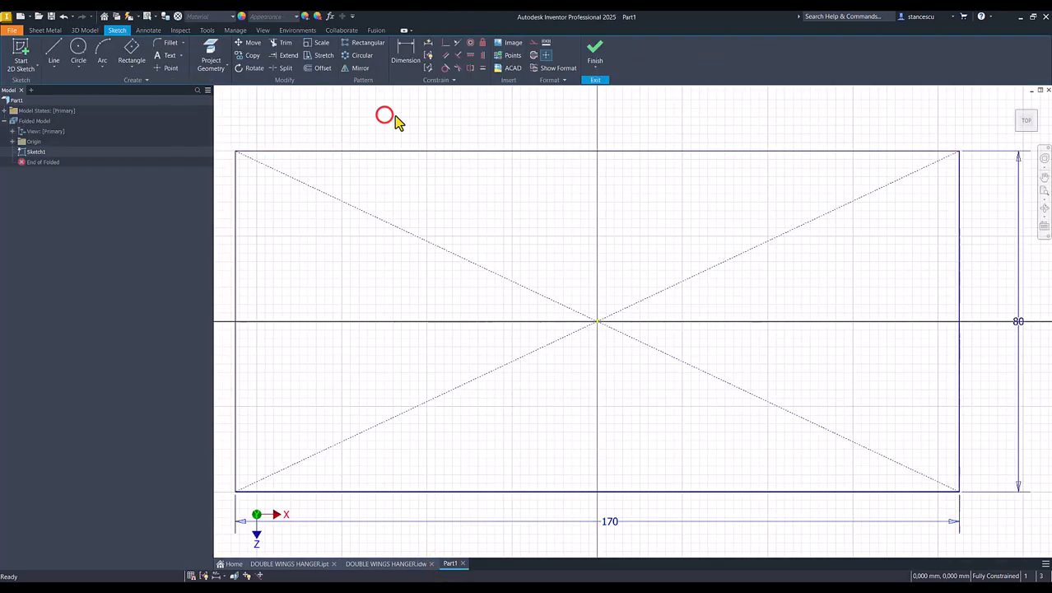
click(596, 57)
key(Num_Lock)
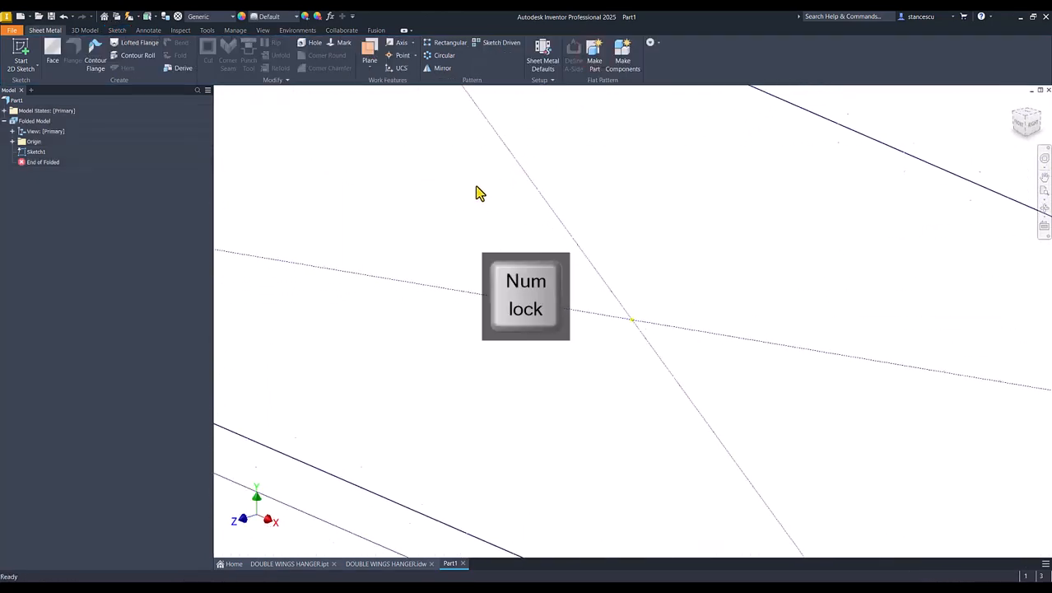
click(54, 56)
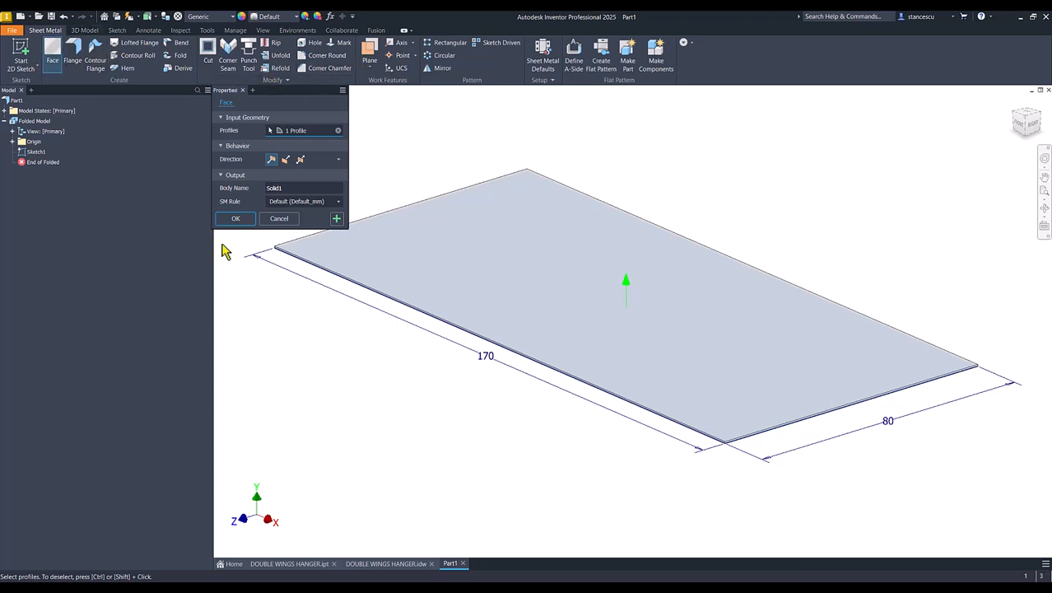
click(235, 219)
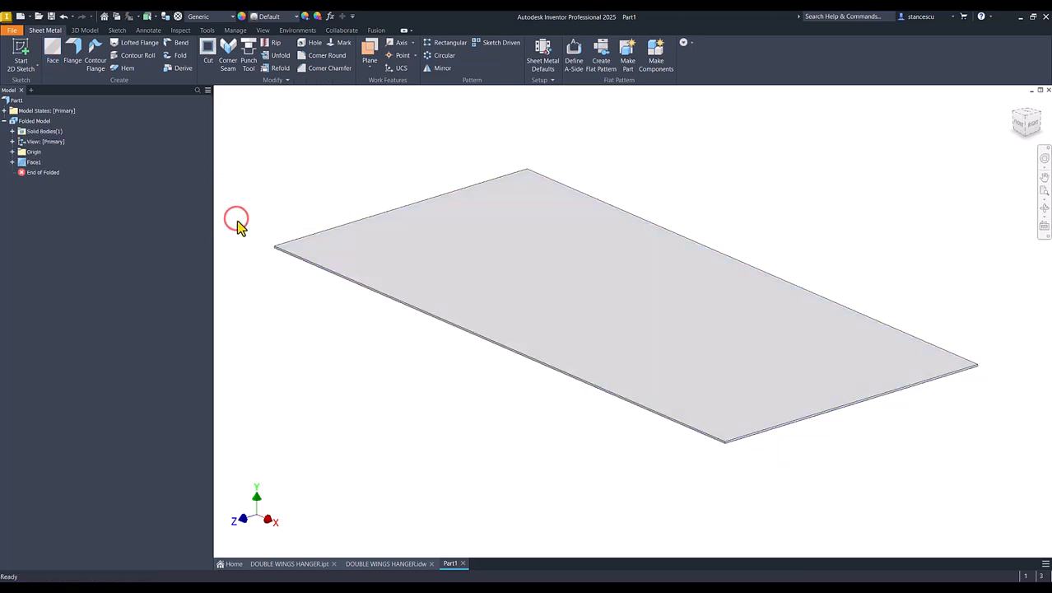
Step: Turn off the rule-based thickness in the sheet metal defaults and set the thickness to 4 mm
click(543, 55)
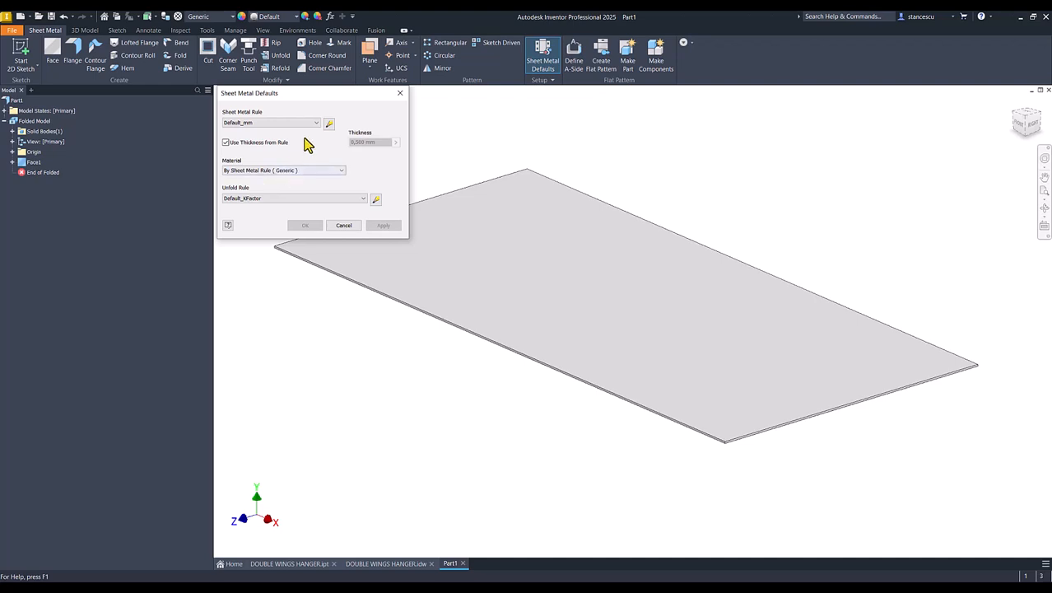
click(227, 144)
click(372, 143)
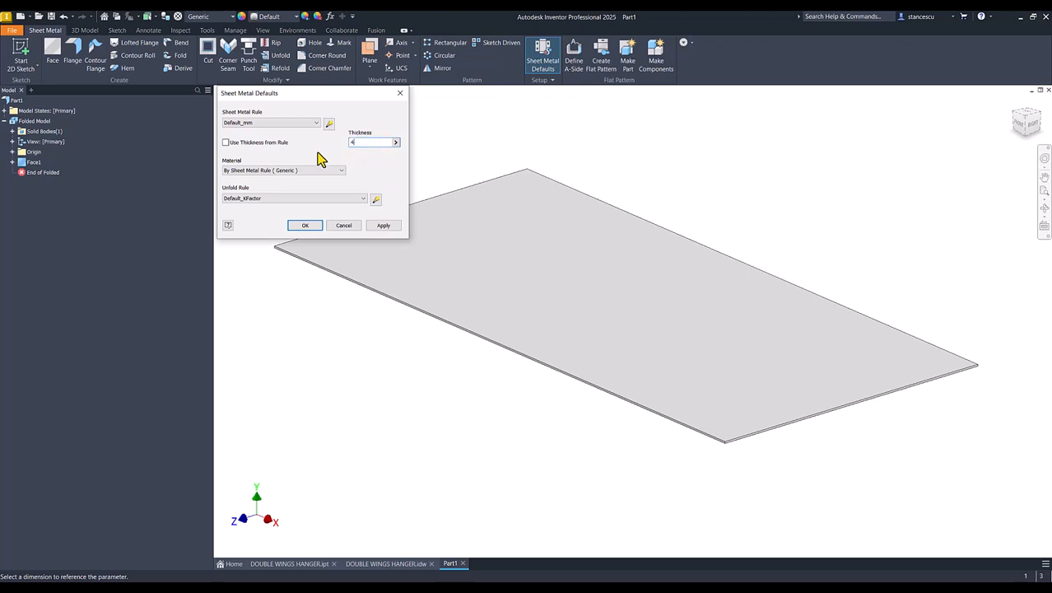
click(305, 224)
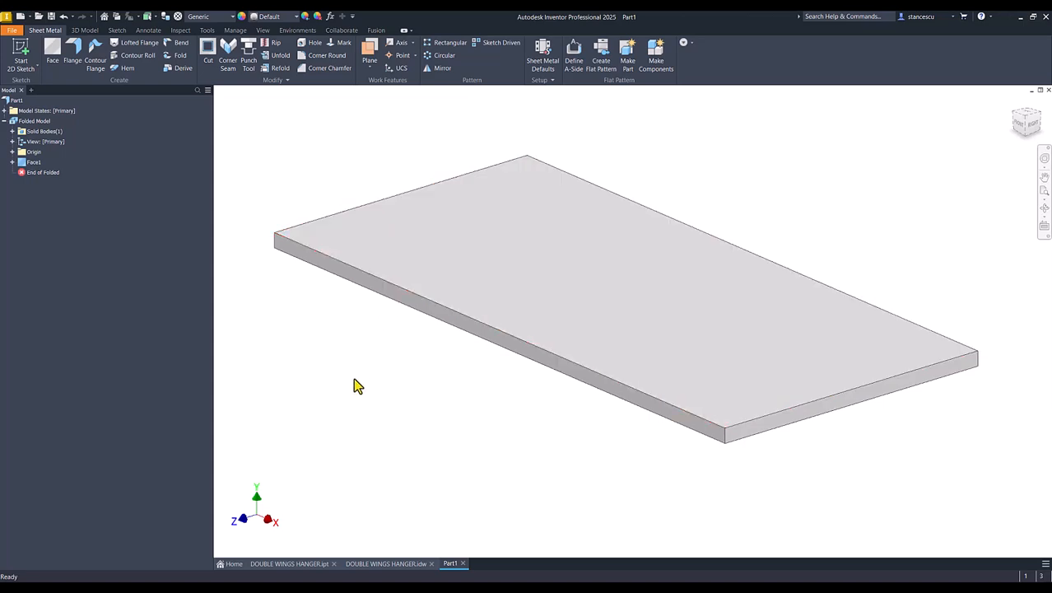
key(F6)
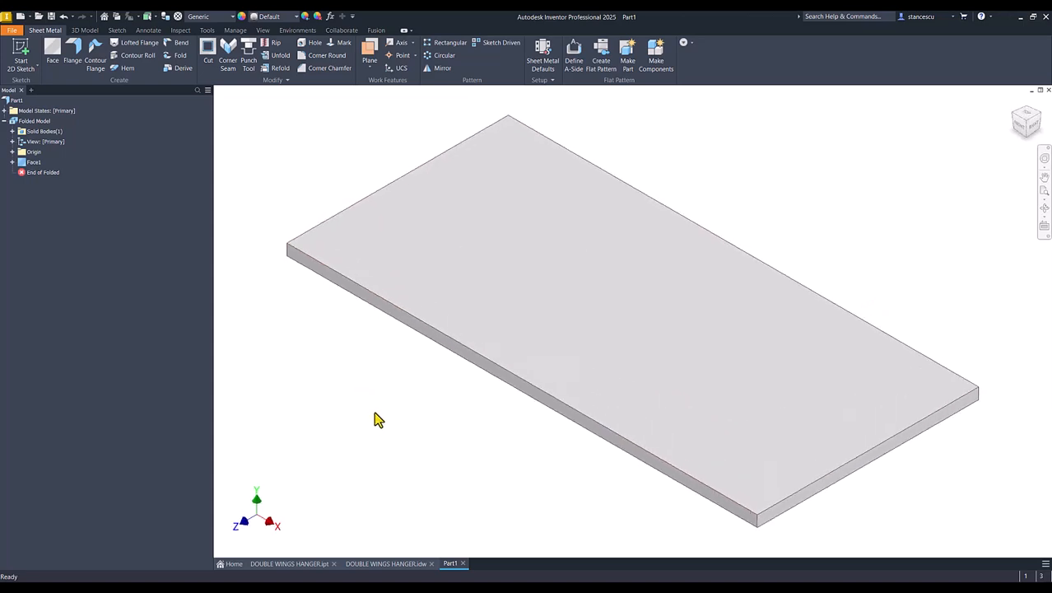
Step: Check the side wing's dimensions in the drawing and add a flange on the plate's short edge with distance 65/sin(60) and angle 60°
click(385, 564)
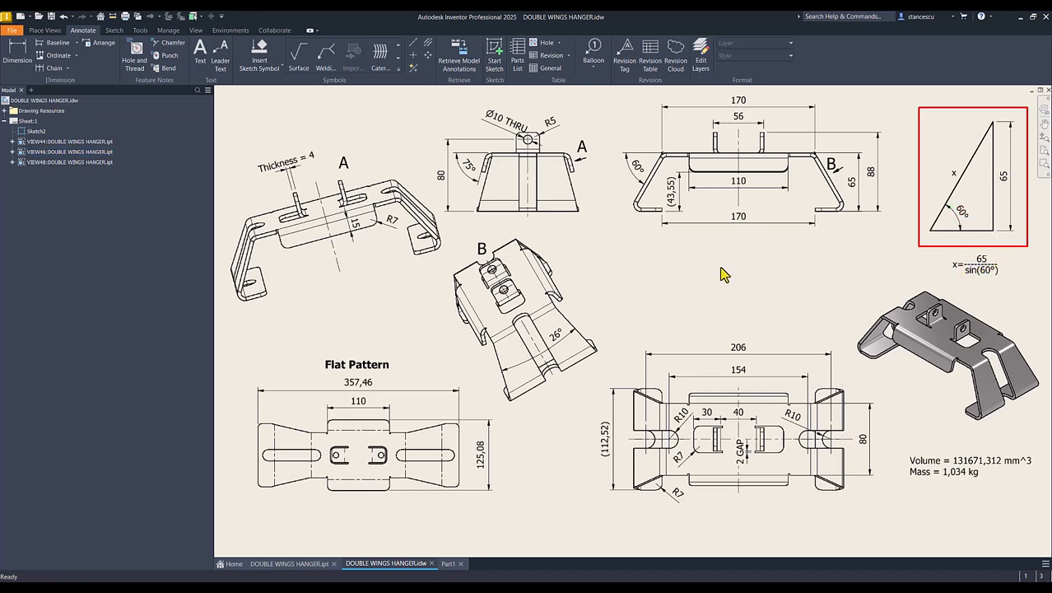
click(448, 564)
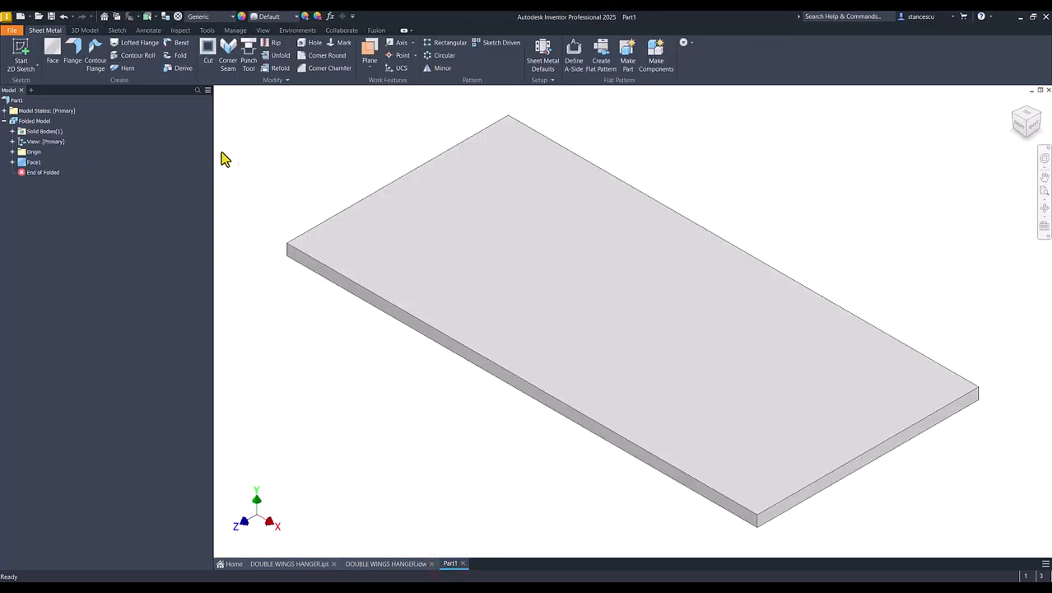
click(77, 48)
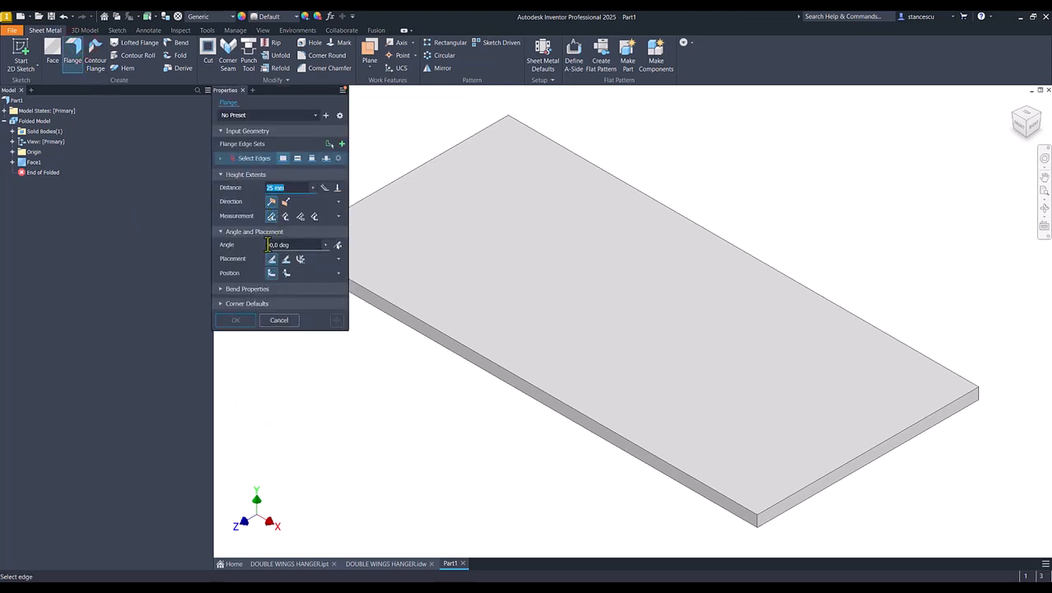
shift+middle_drag(376, 370, 523, 436)
click(445, 405)
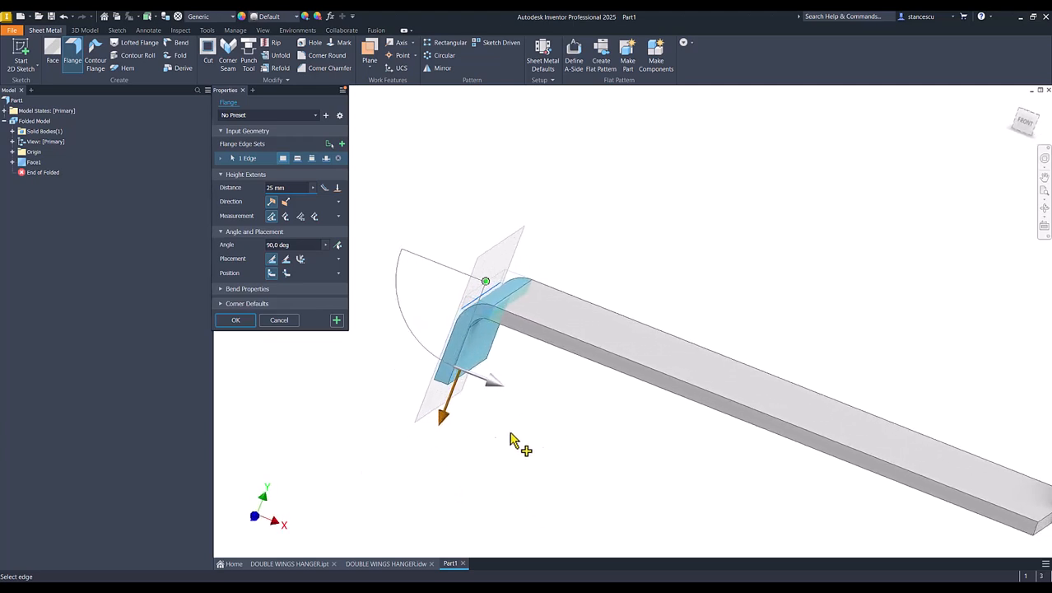
click(286, 188)
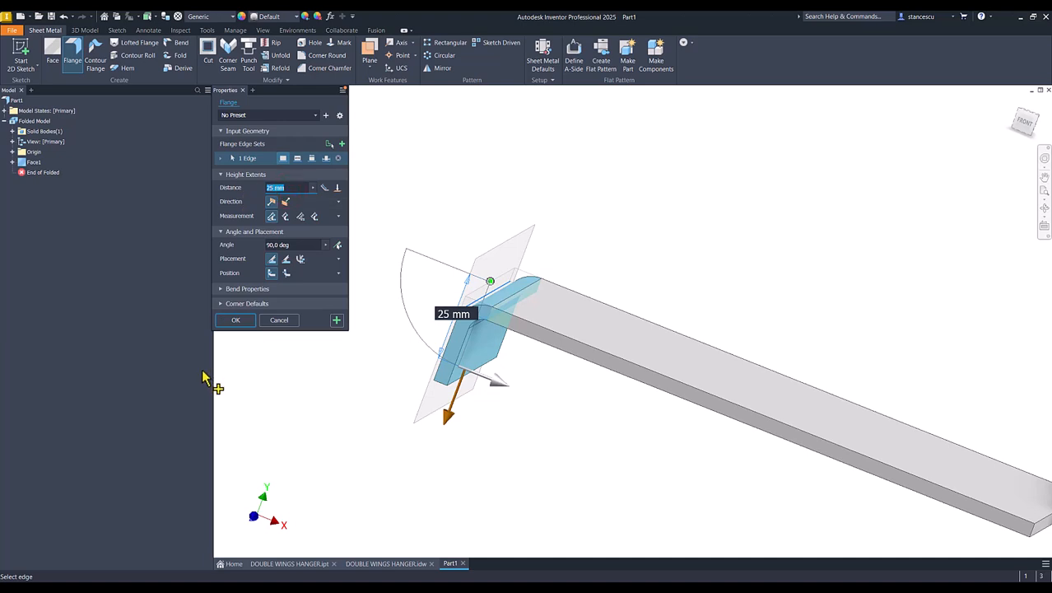
text(65/)
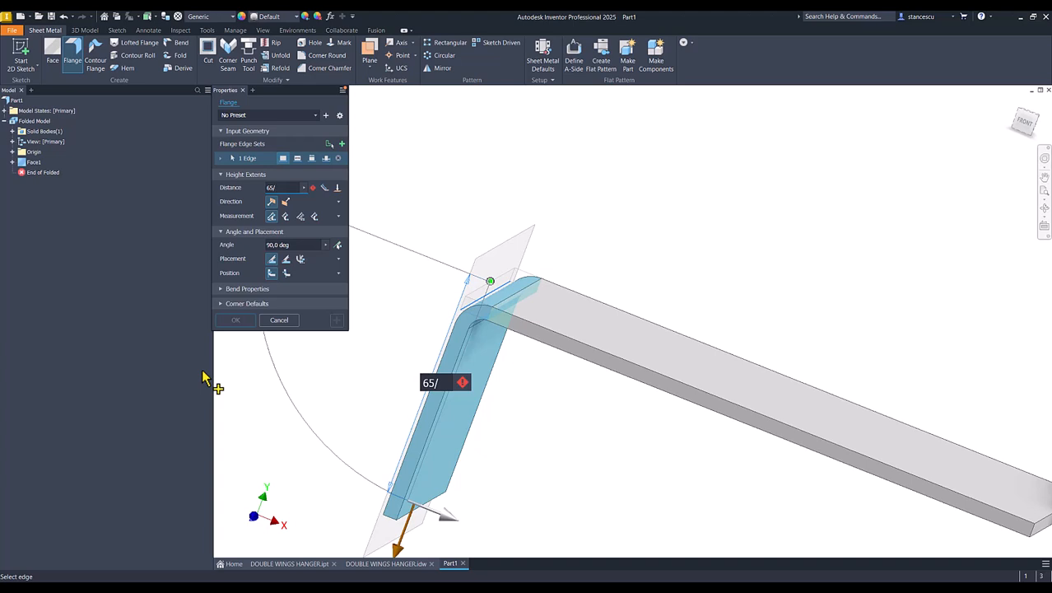
text(sin(60))
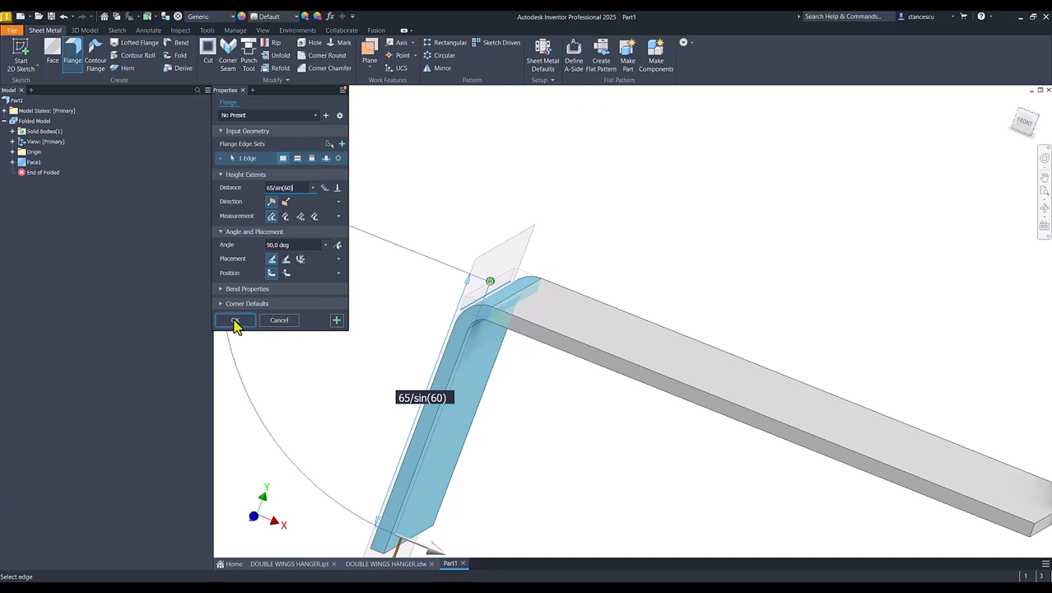
click(292, 247)
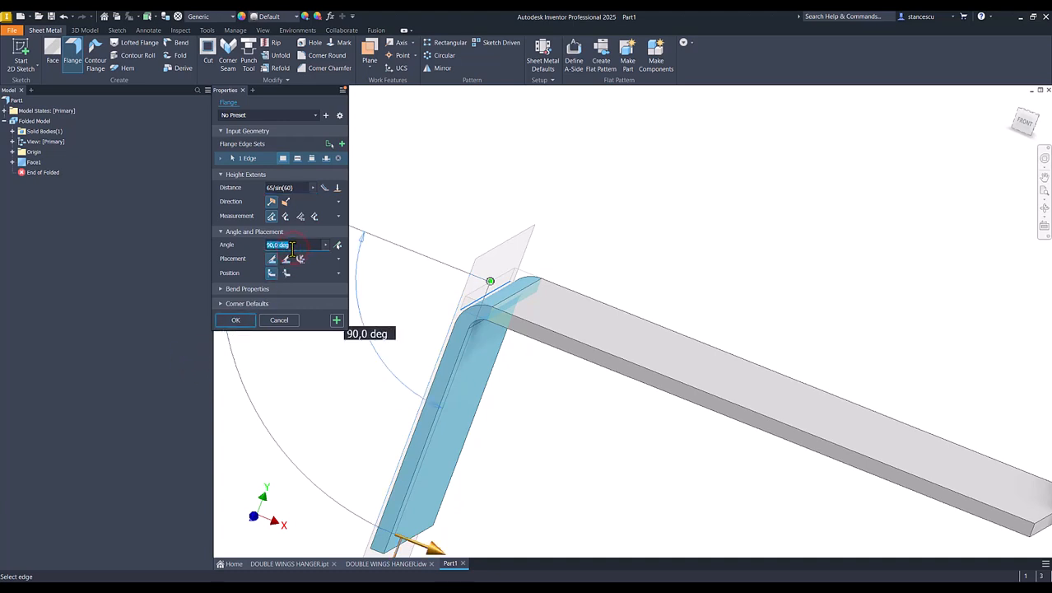
text(60)
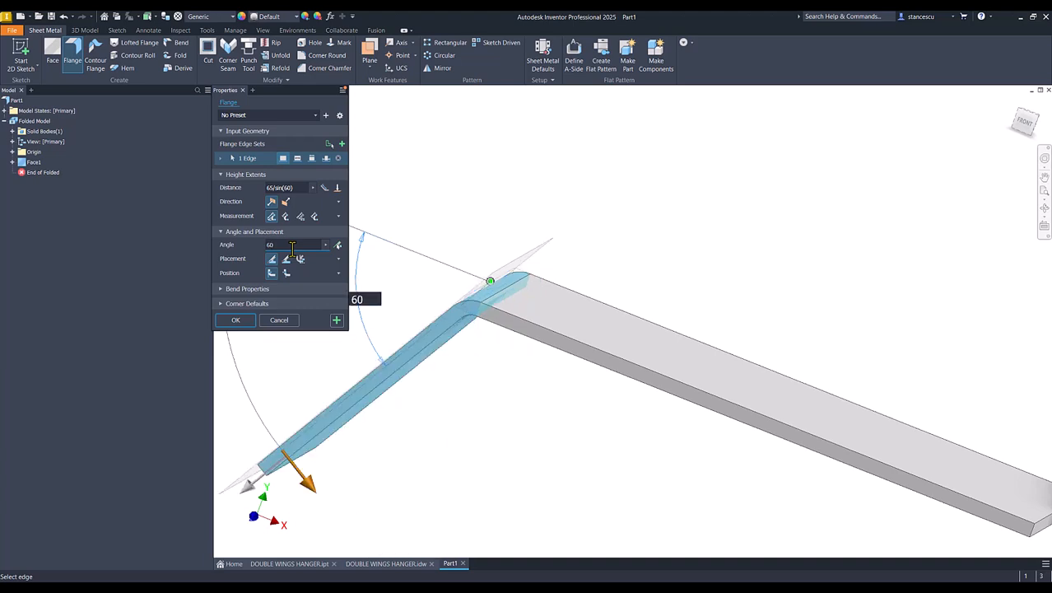
click(236, 321)
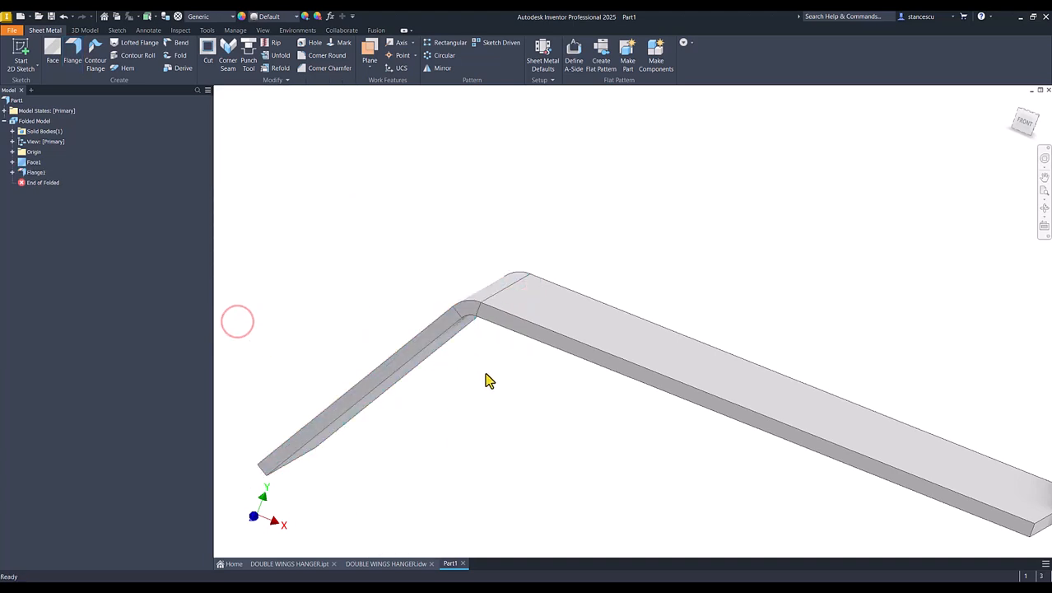
key(F6)
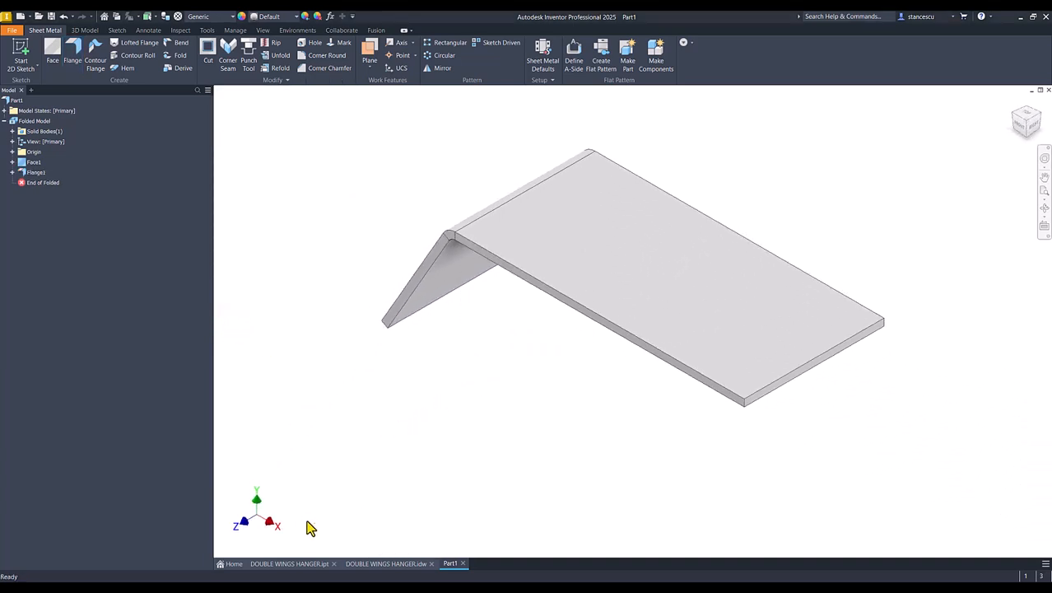
Step: Examine the tapered wing in DOUBLE WINGS HANGER.ipt and its angle dimension in DOUBLE WINGS HANGER.idw, and return to Part1
click(311, 564)
shift+middle_drag(537, 471, 599, 378)
shift+middle_drag(531, 413, 495, 354)
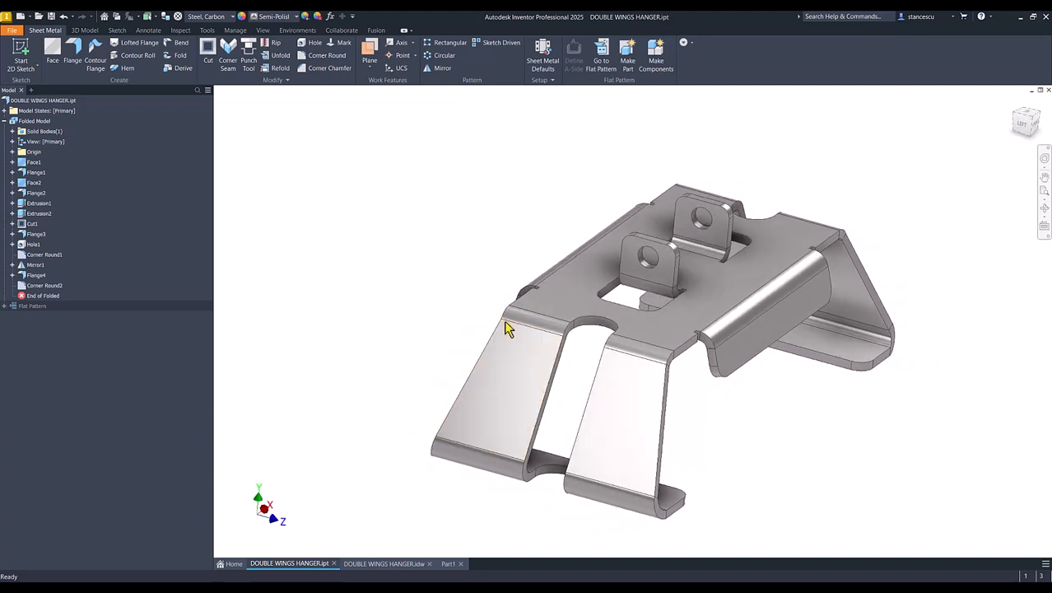
shift+middle_drag(437, 418, 730, 333)
shift+middle_drag(719, 408, 512, 405)
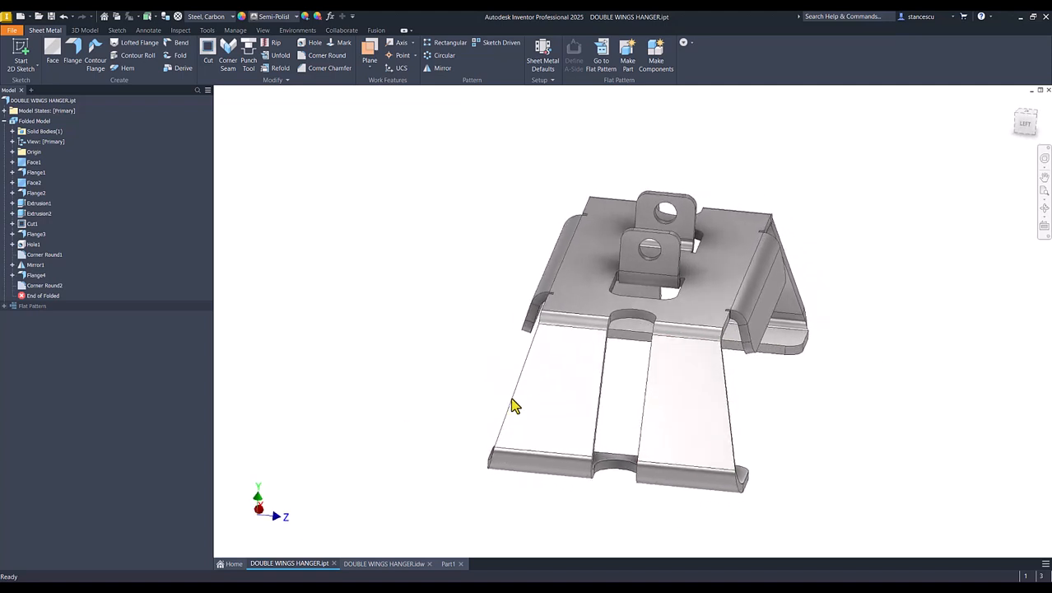
click(402, 565)
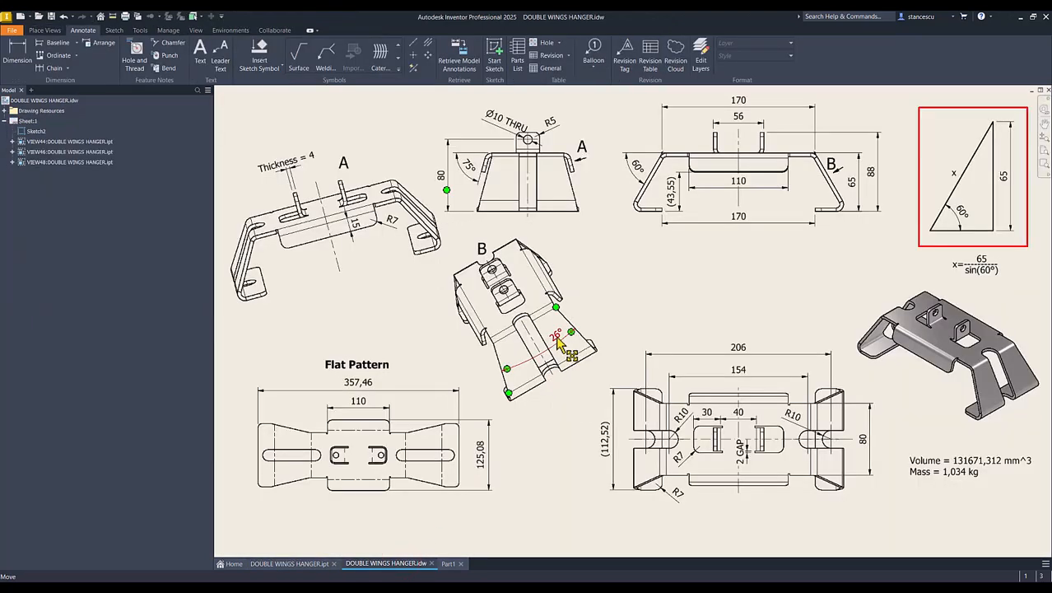
click(447, 565)
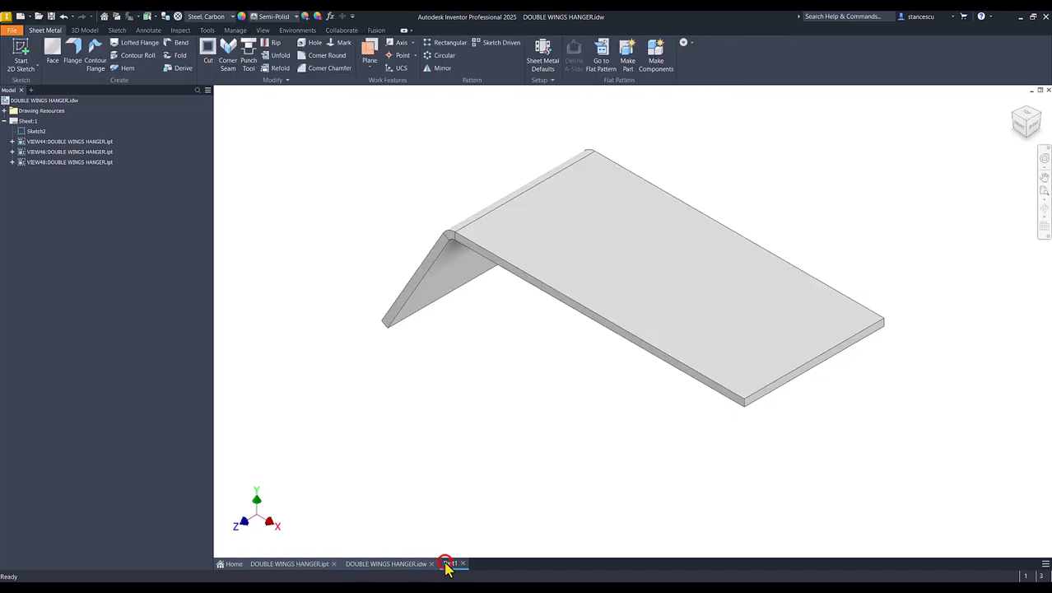
Step: Sketch on the flange's outer face a three-line tapered outline from its upper corners, with a horizontal base line about 133 mm long
shift+middle_drag(494, 420, 568, 381)
click(567, 380)
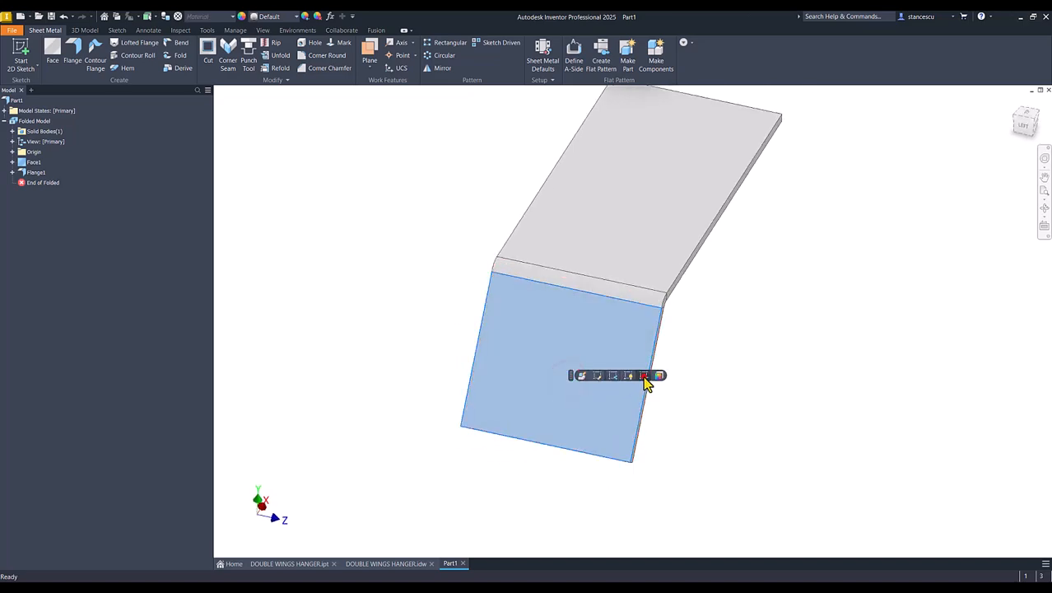
click(645, 380)
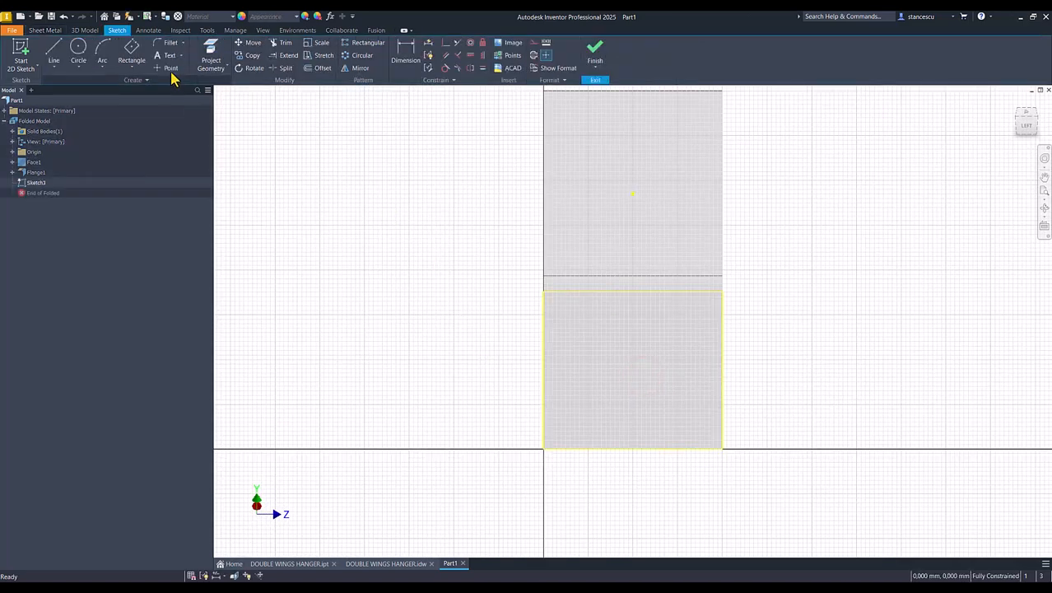
click(54, 56)
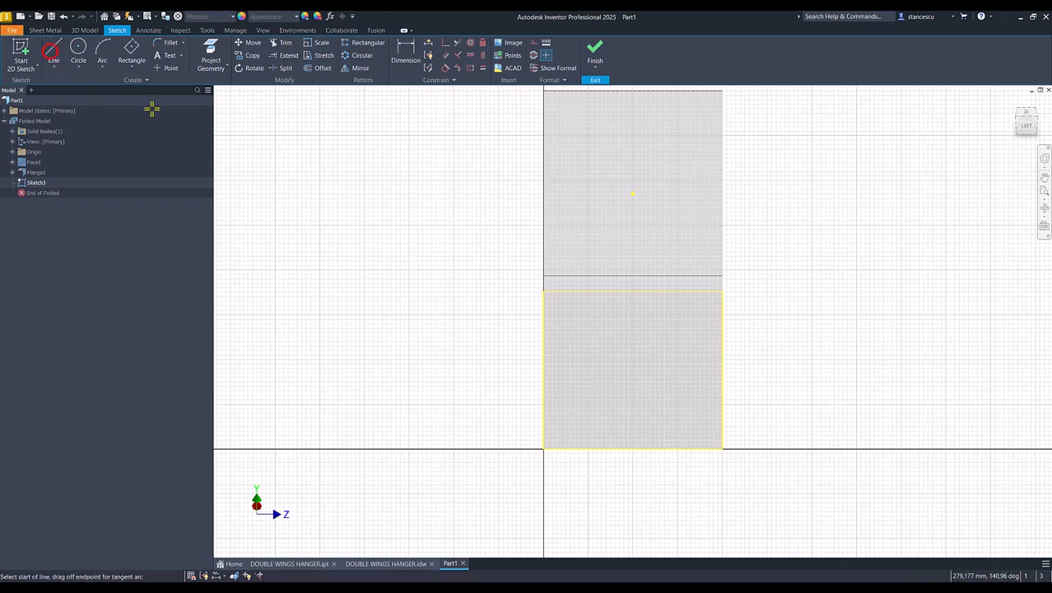
click(544, 292)
click(500, 478)
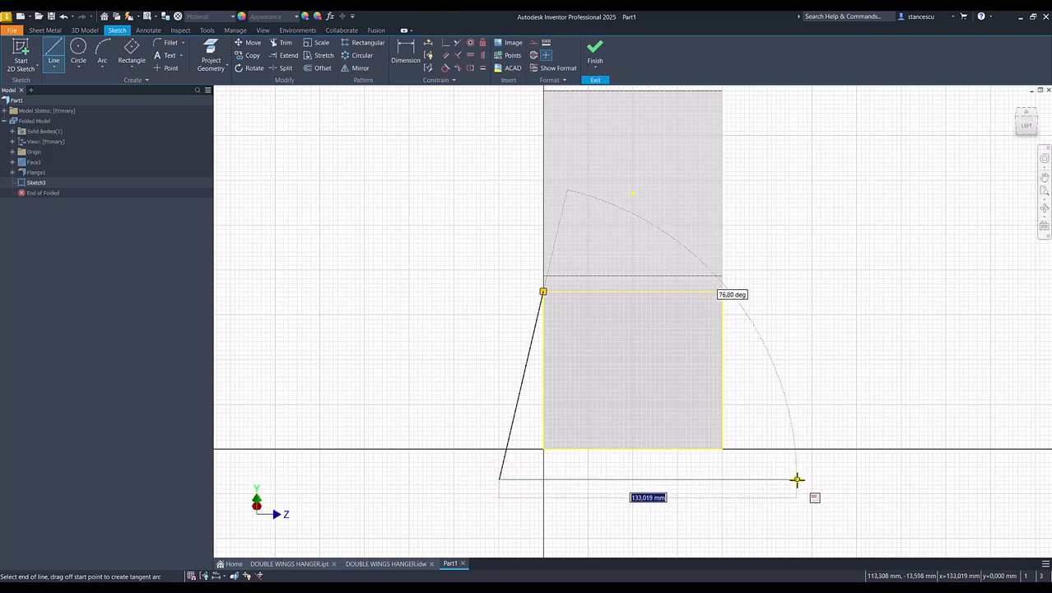
click(796, 479)
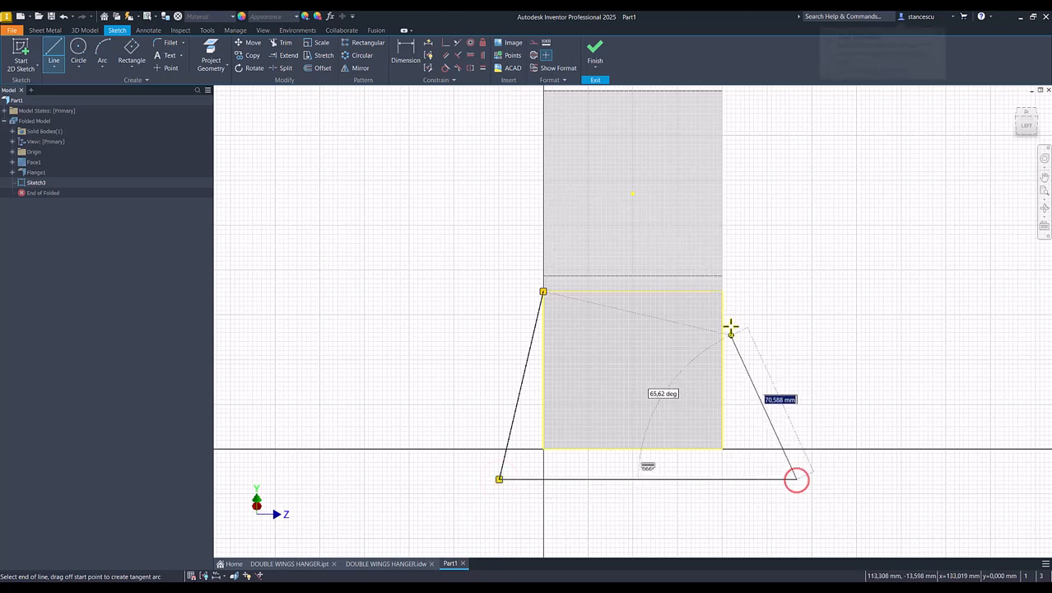
click(721, 291)
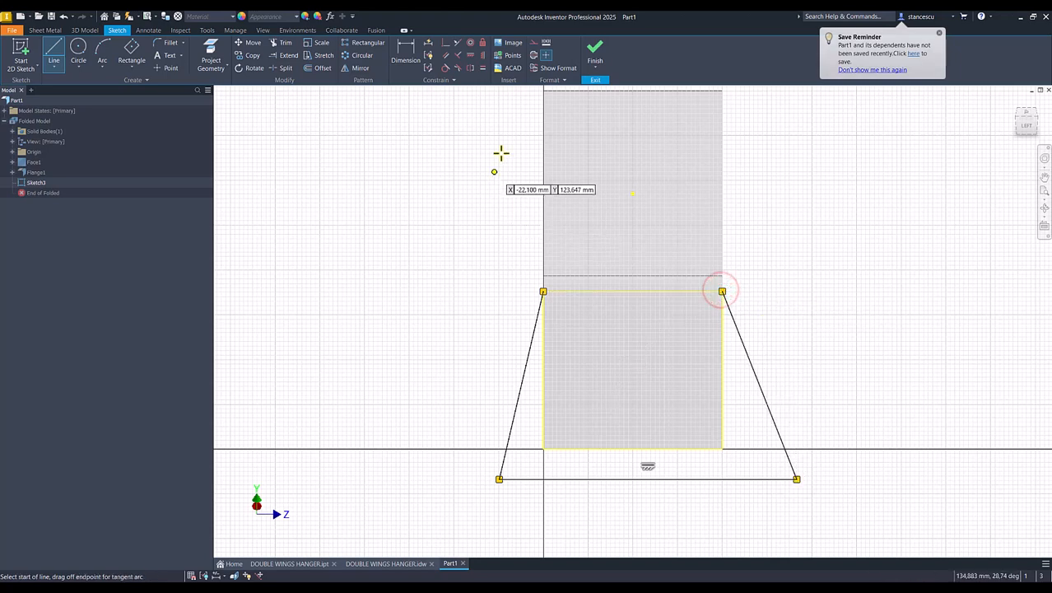
Step: Constrain the two slanted lines equal and the base line collinear with the flange's lower edge
click(483, 68)
click(526, 368)
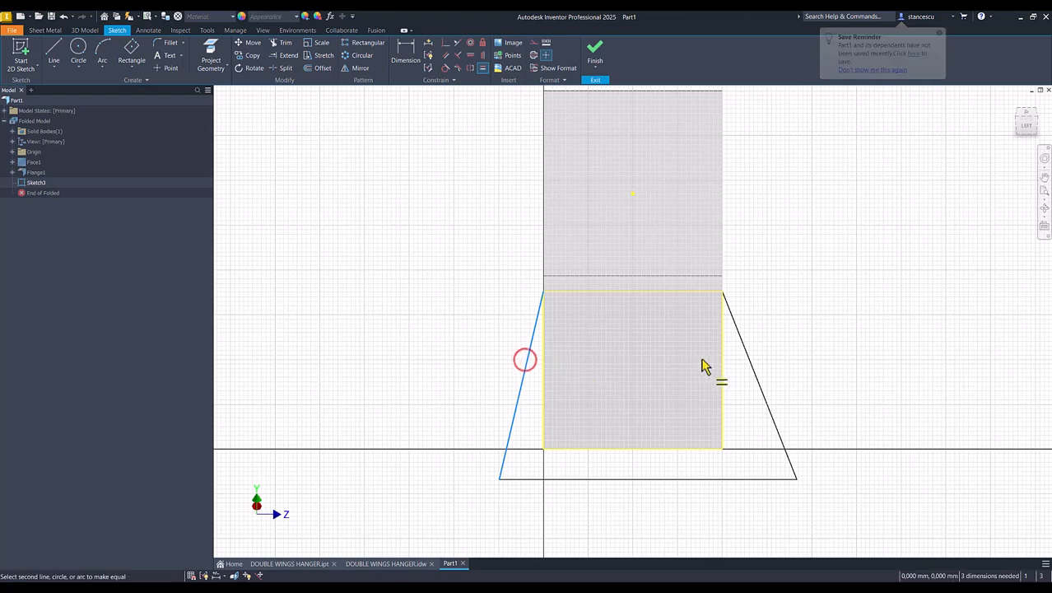
click(748, 358)
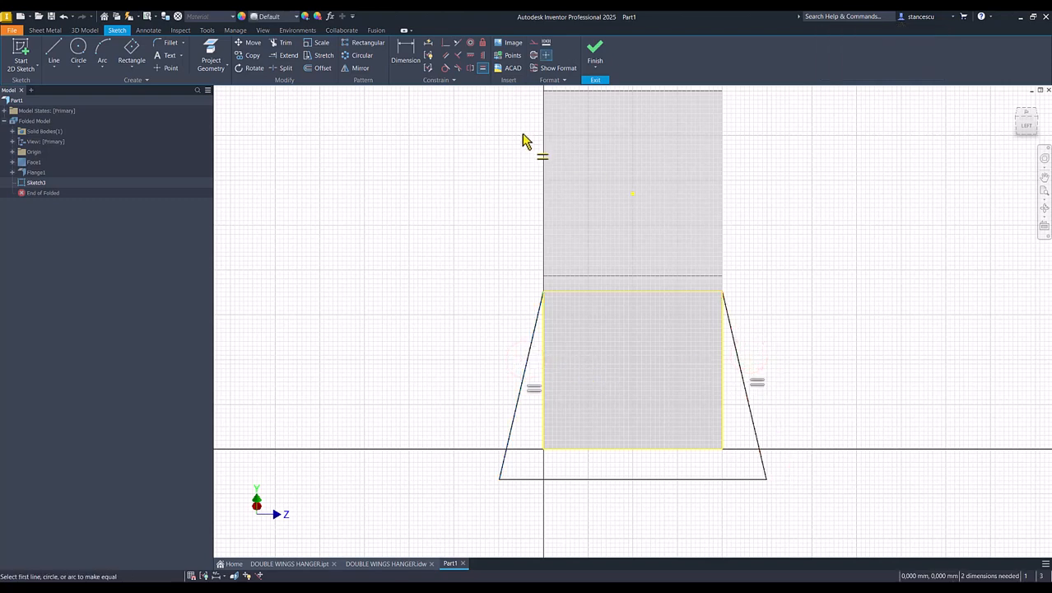
click(458, 44)
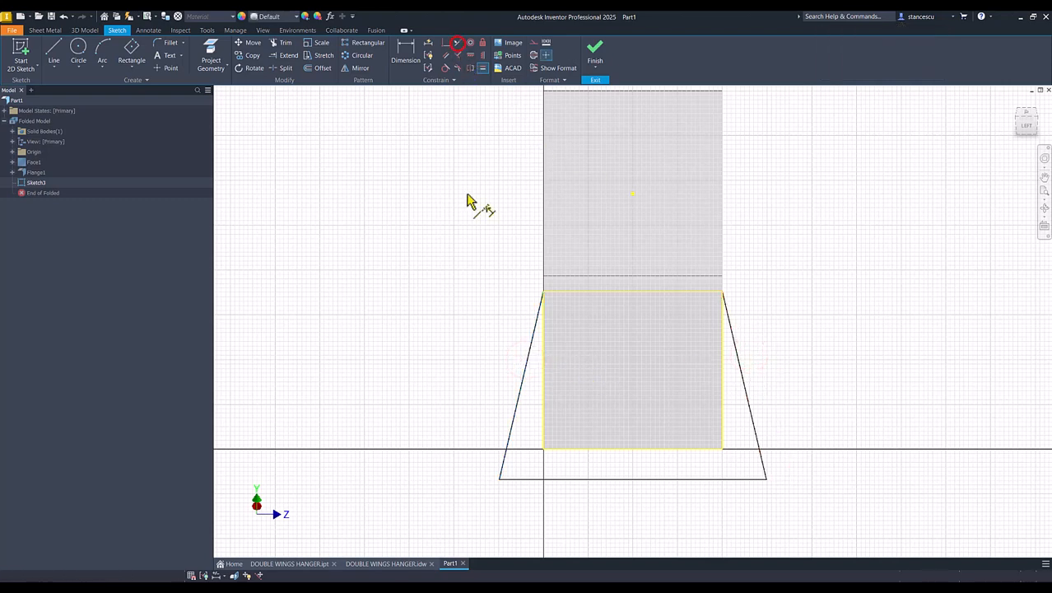
click(558, 479)
click(586, 451)
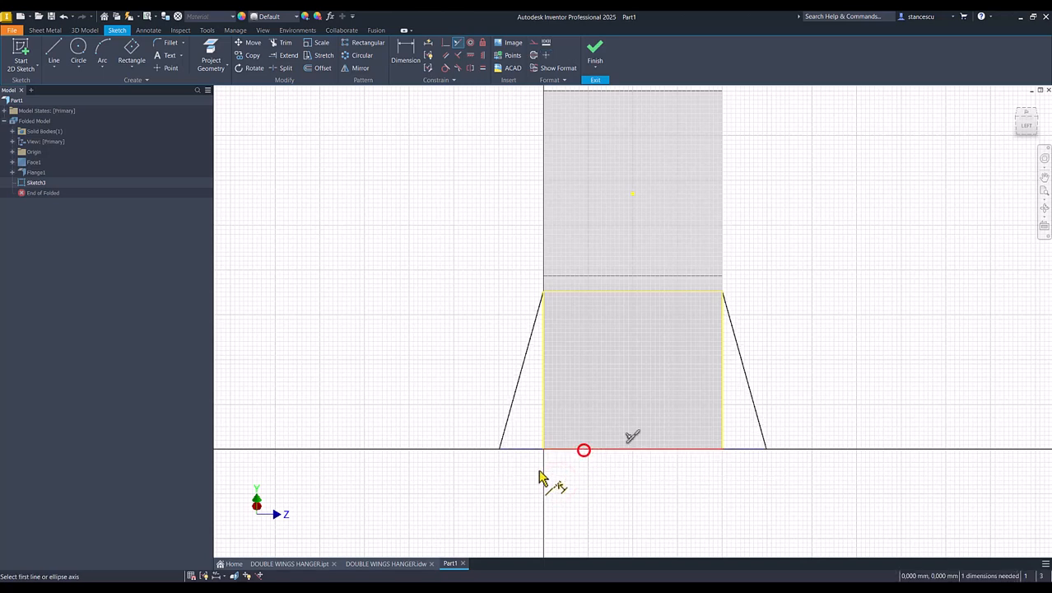
Step: Dimension the angle between the two slanted lines at 26° and finish the sketch
click(405, 51)
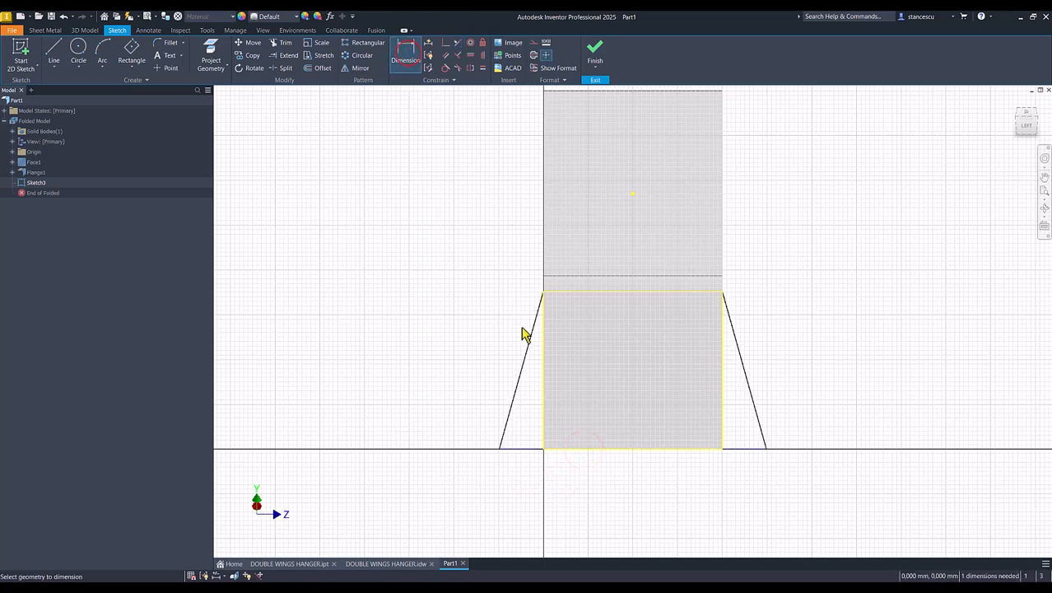
click(524, 356)
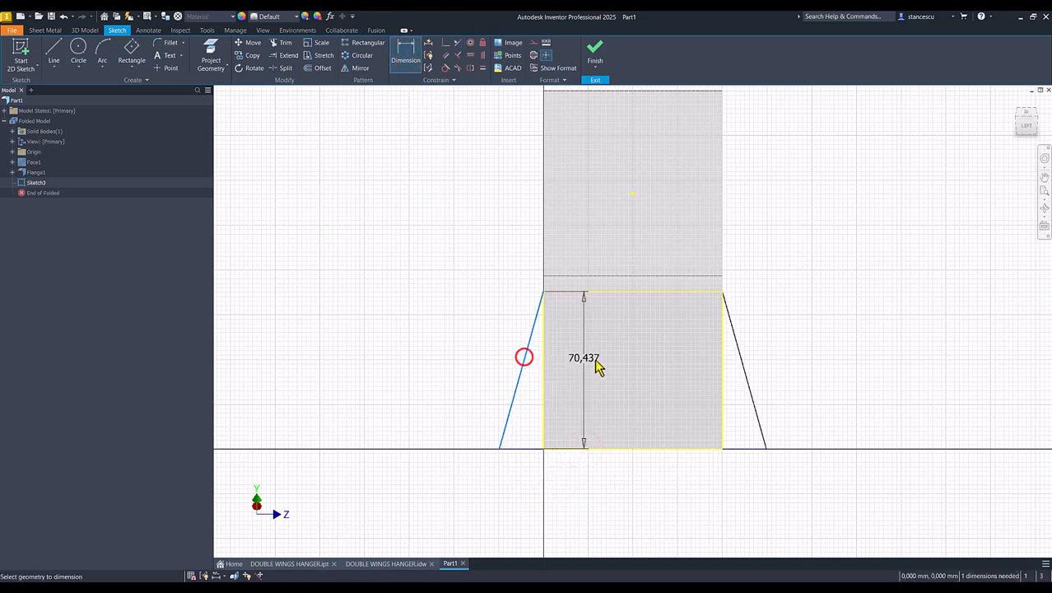
click(748, 382)
click(630, 487)
text(2)
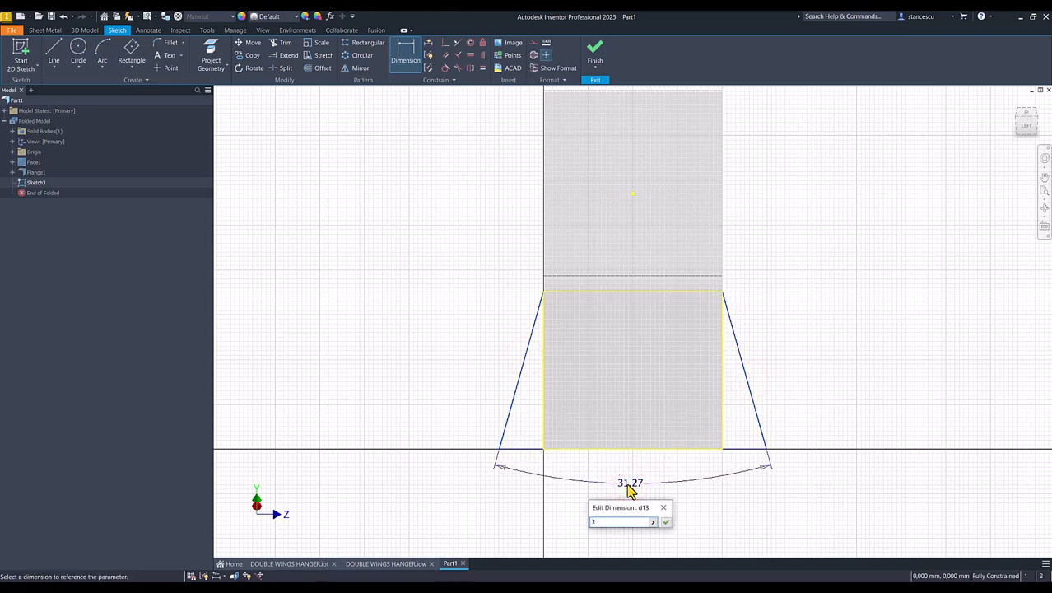
text(6)
key(Return)
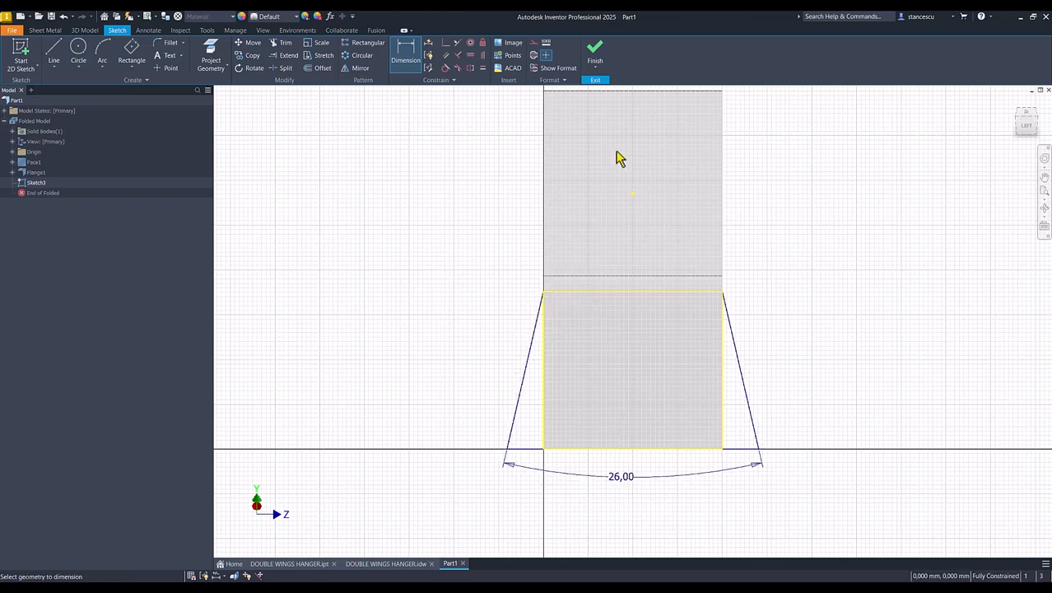
click(596, 52)
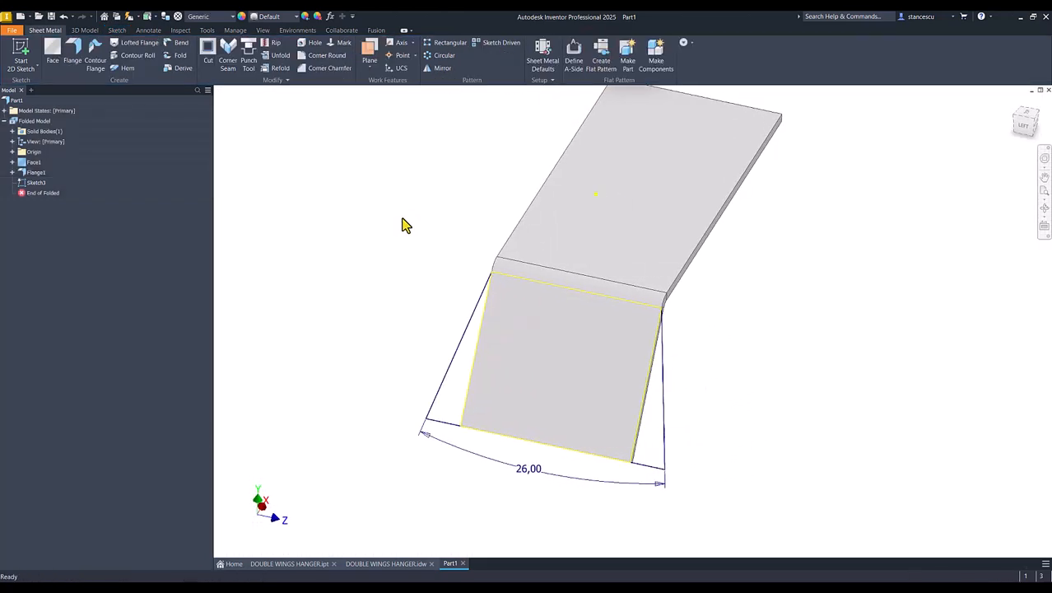
Step: Create a sheet metal face from the two triangular regions beside the flange, joined to the existing body
click(53, 49)
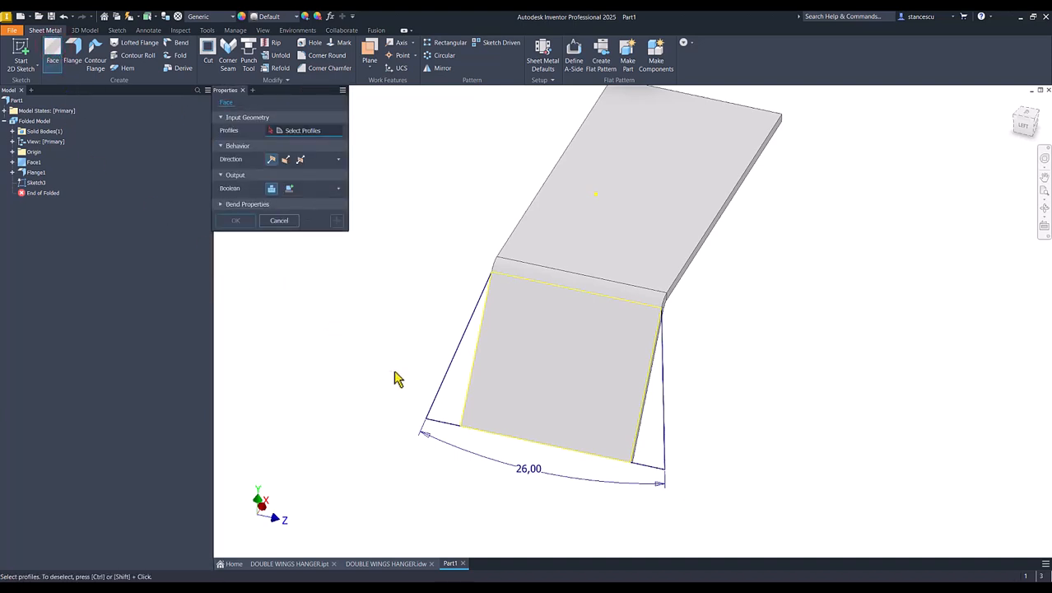
click(462, 394)
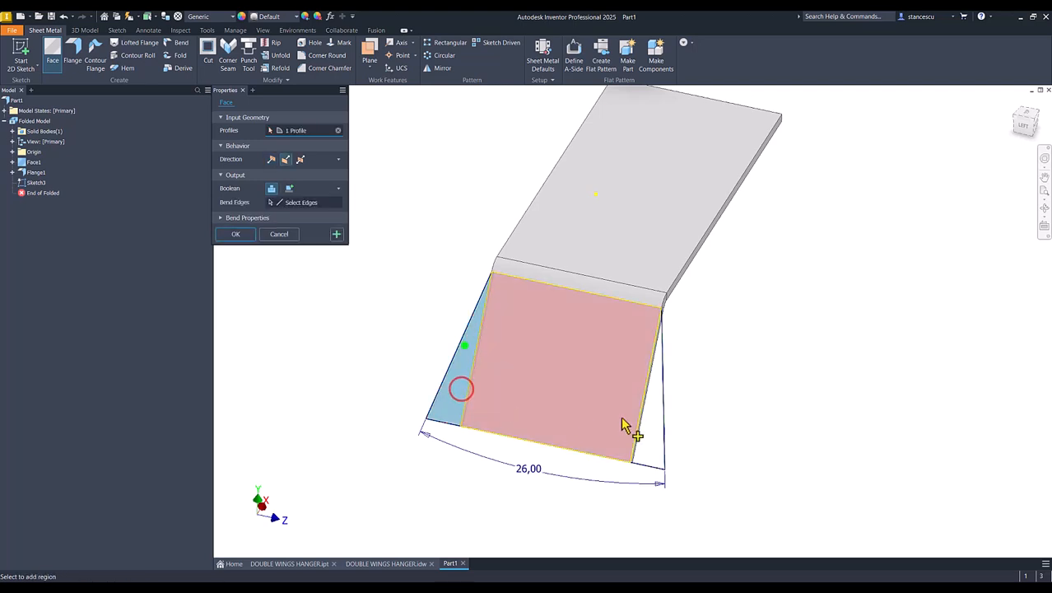
click(646, 431)
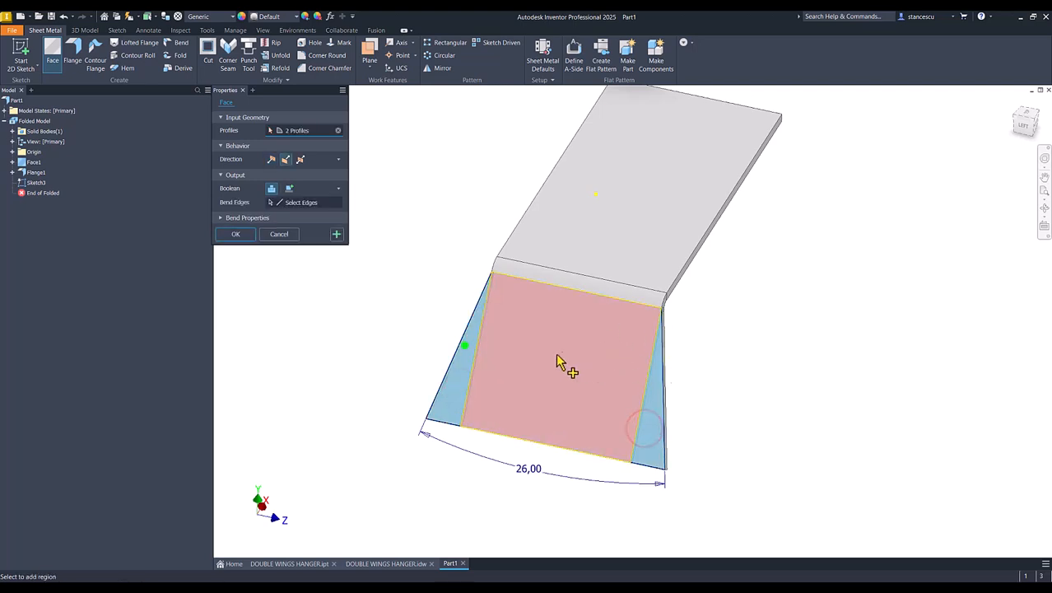
click(236, 235)
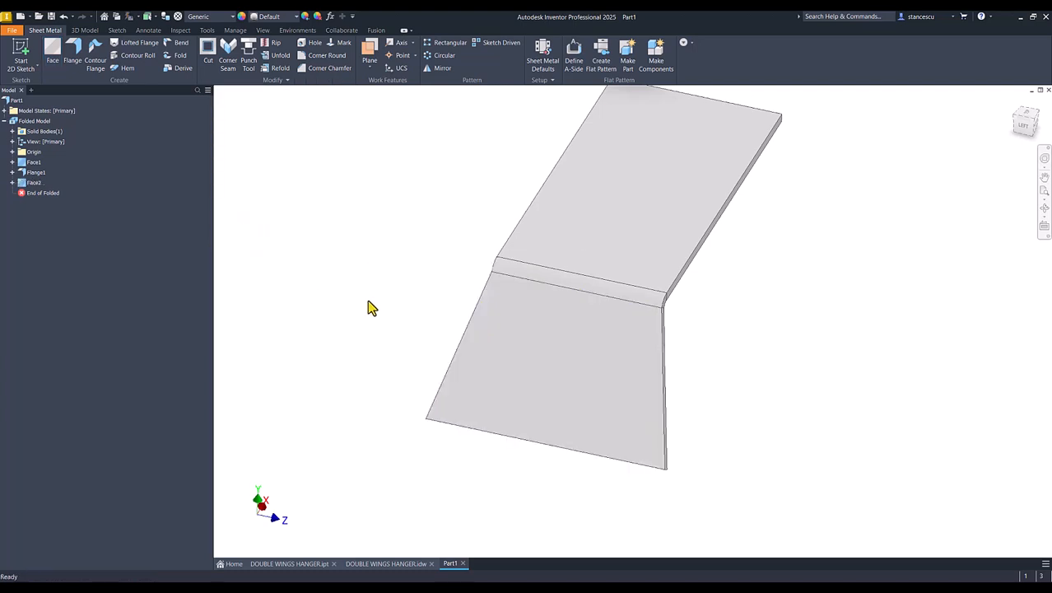
key(F6)
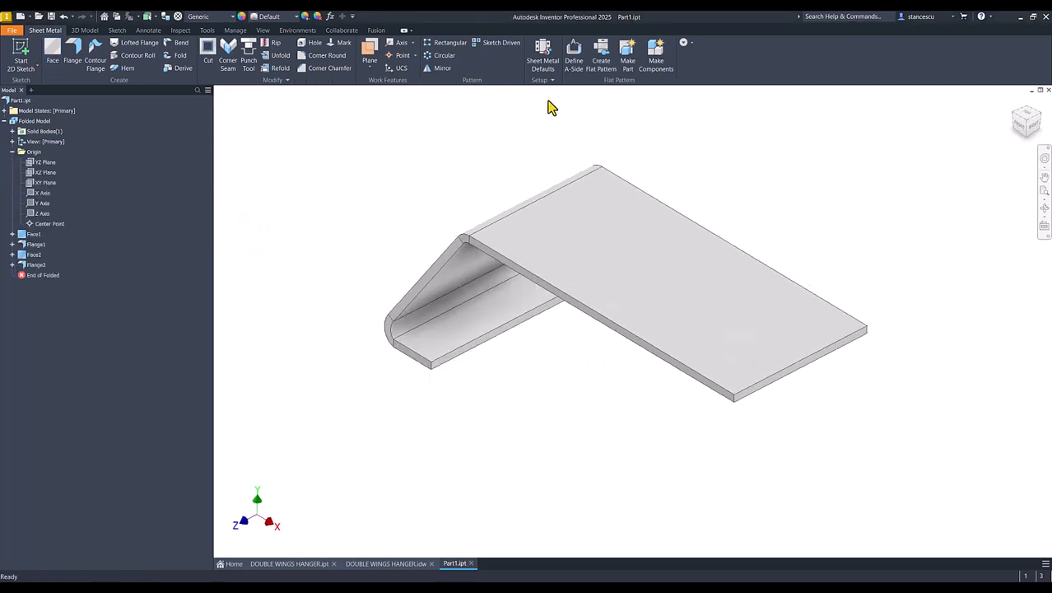
Step: Create the flat pattern of the sheet metal part
click(604, 60)
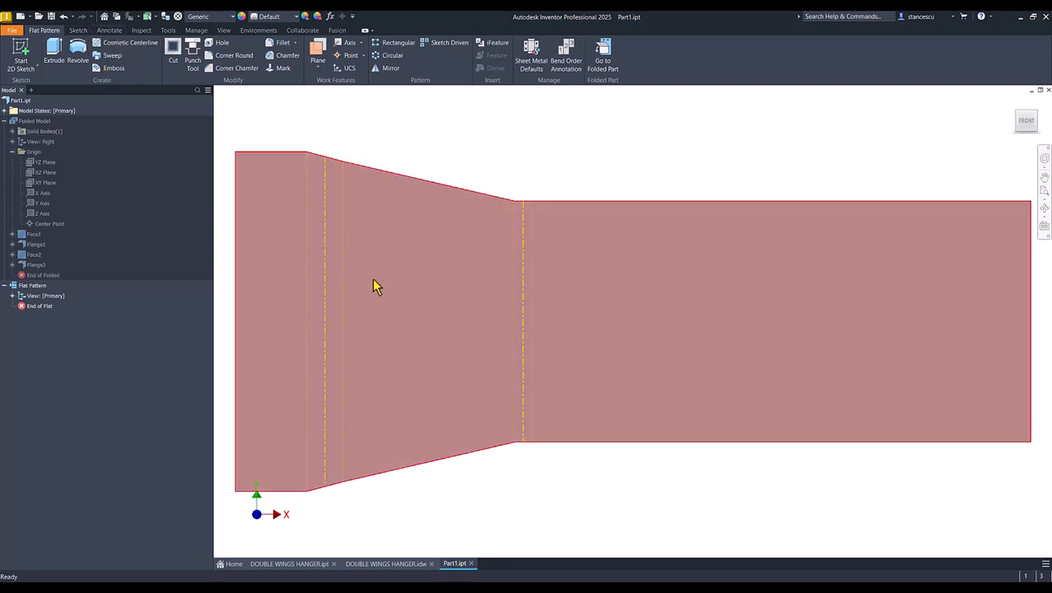
click(373, 279)
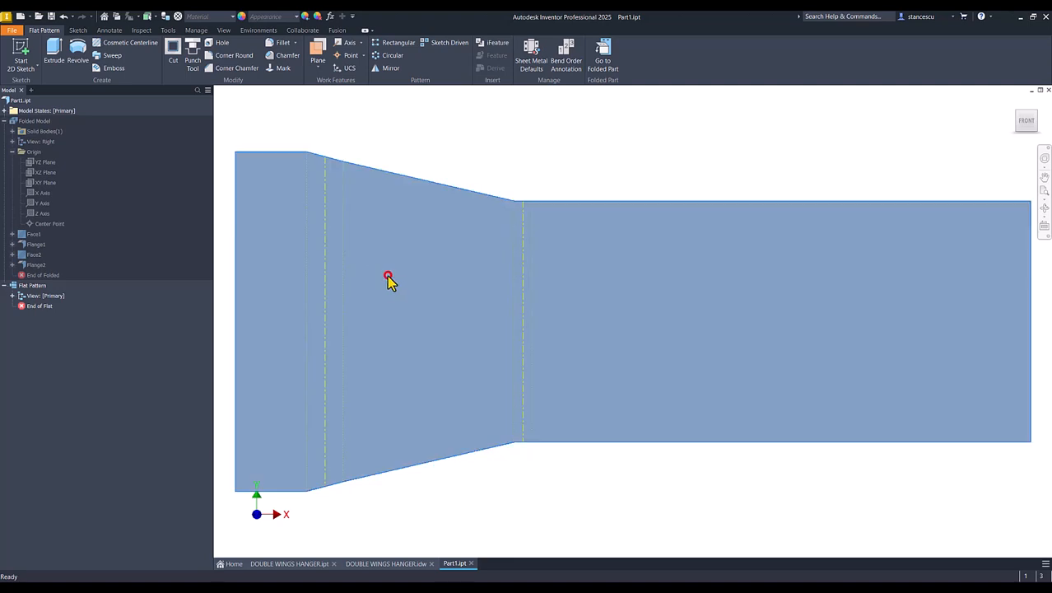
click(388, 275)
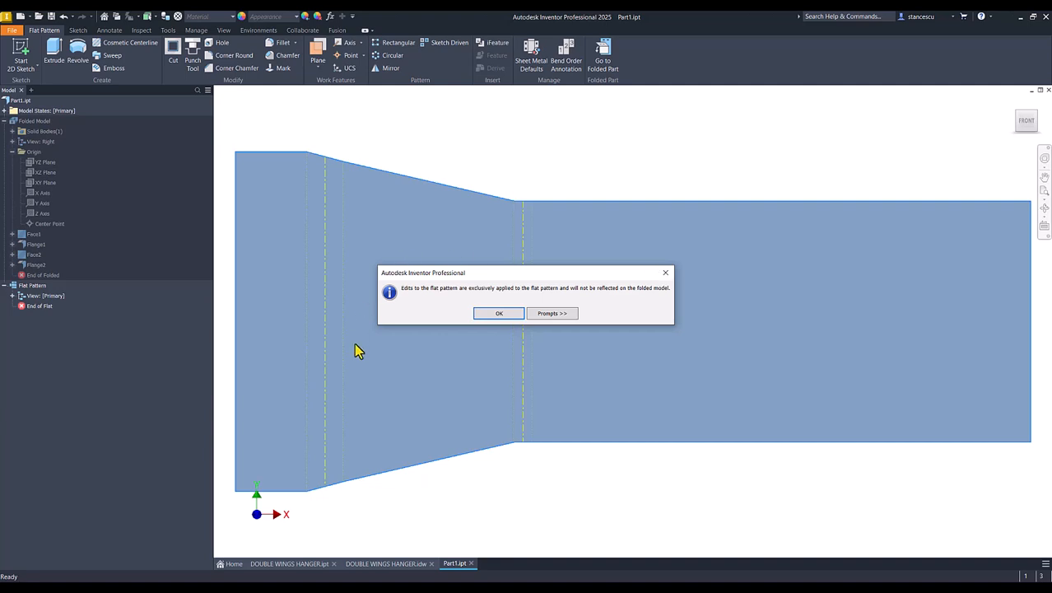
click(515, 320)
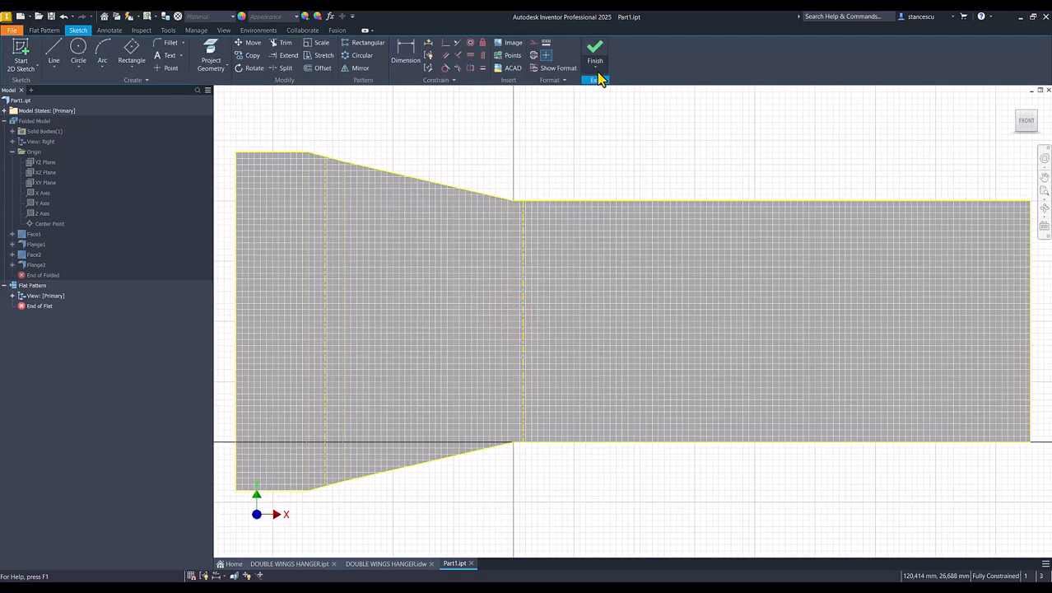
key(ctrl+z)
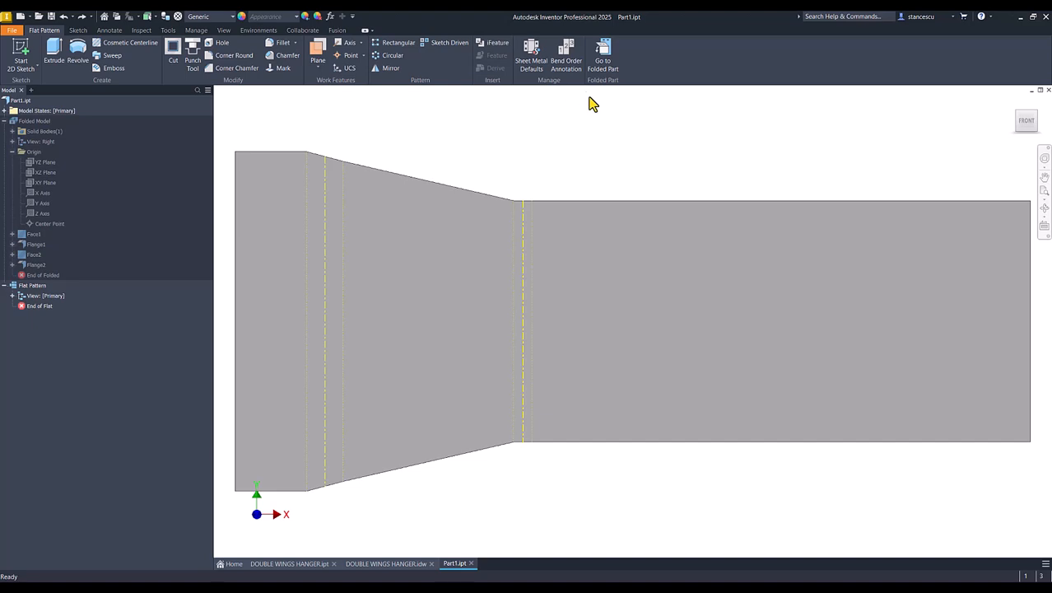
Step: Return to the folded model and consult the DOUBLE WINGS HANGER.idw drawing for the wing slot's dimensions
click(605, 56)
click(331, 390)
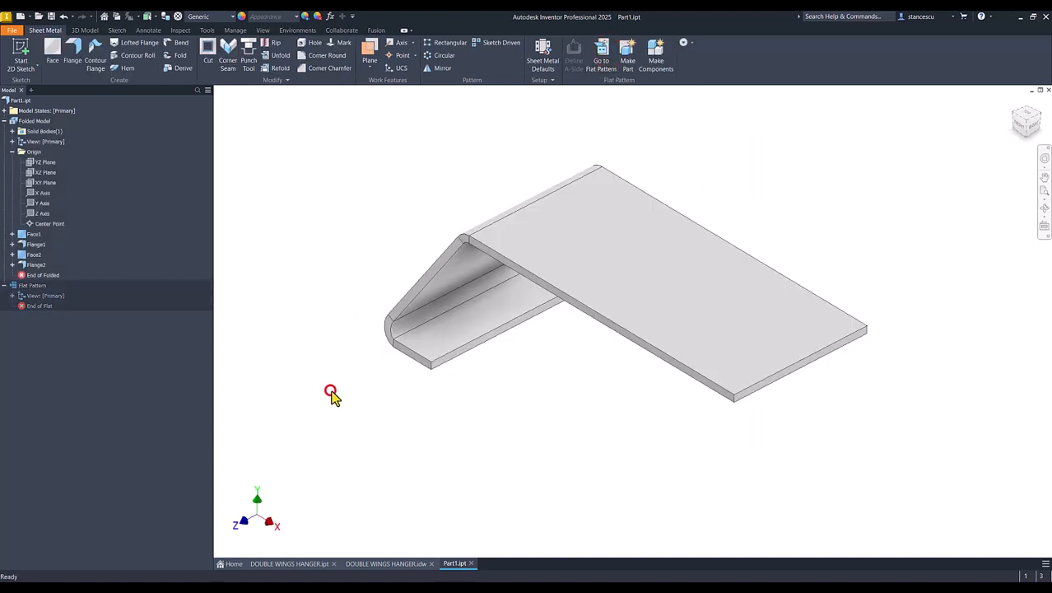
click(383, 564)
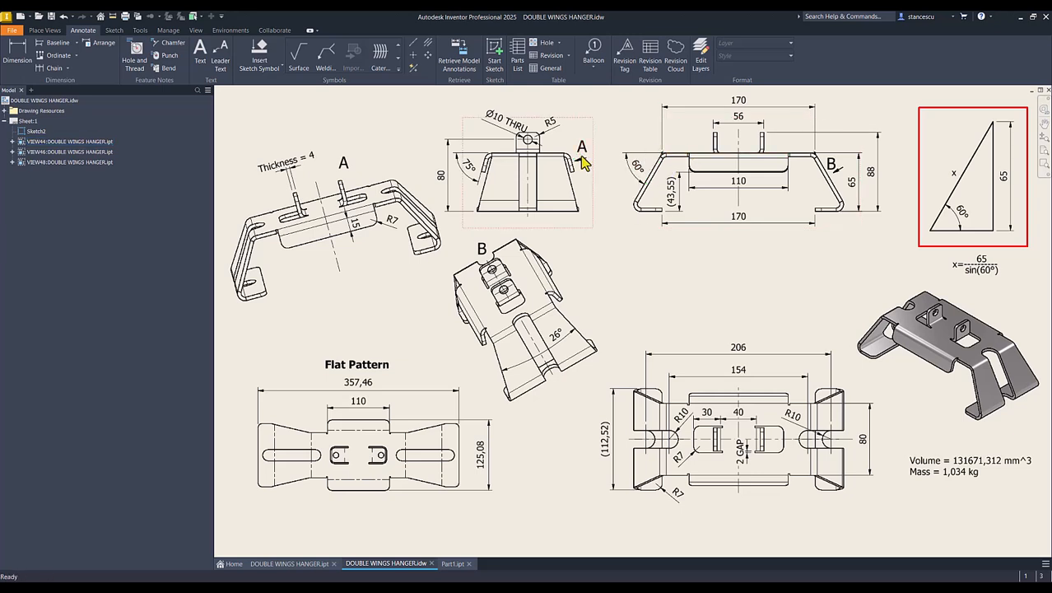
click(684, 213)
key(Escape)
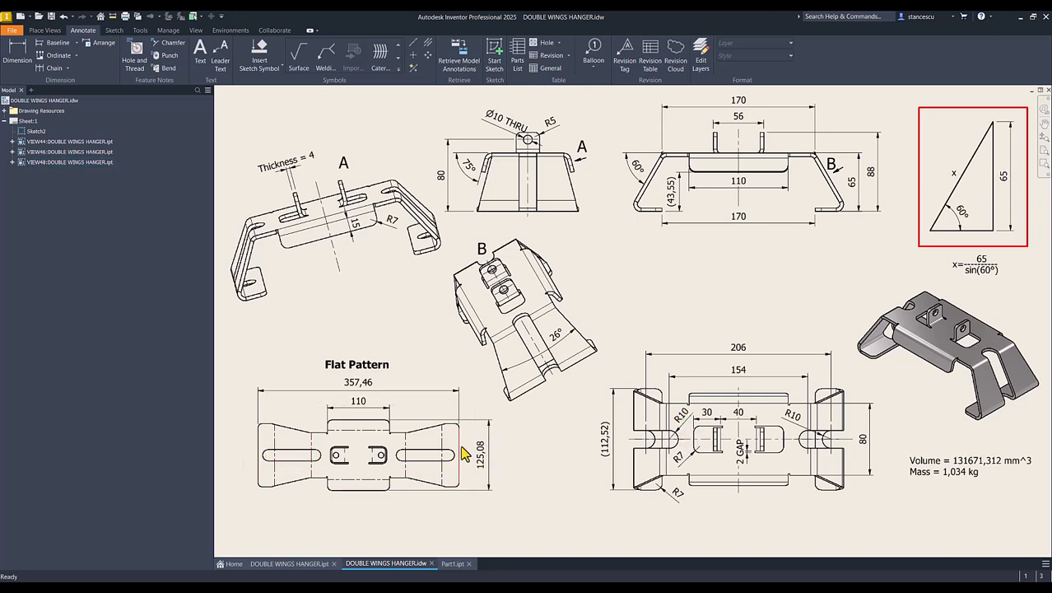
Step: In Part1.ipt, start a sketch on the lower flange's inner face, project the bend's outer edge and slice the graphics at the sketch plane
click(449, 564)
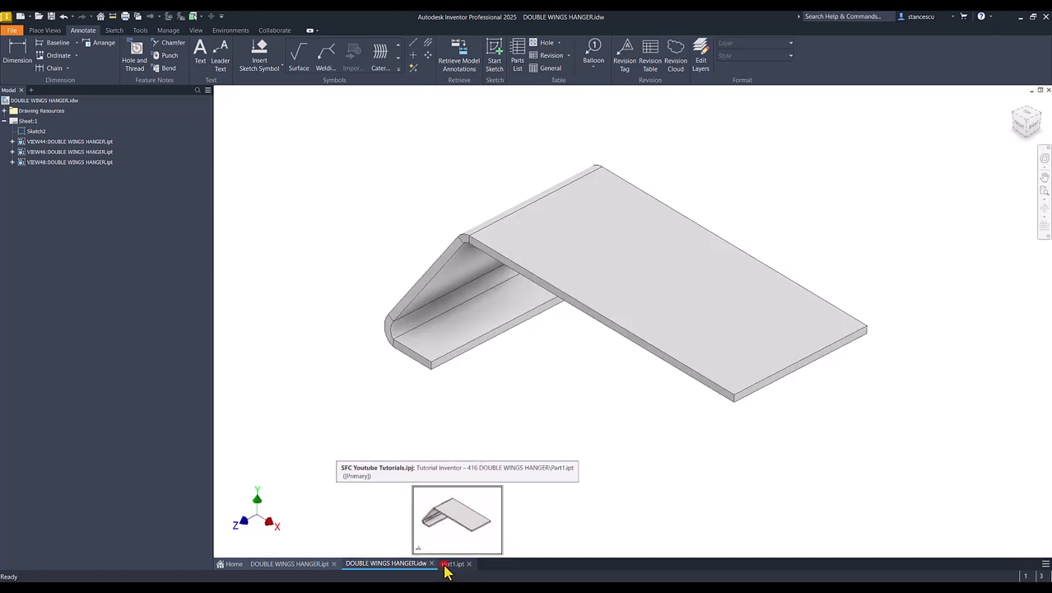
click(503, 317)
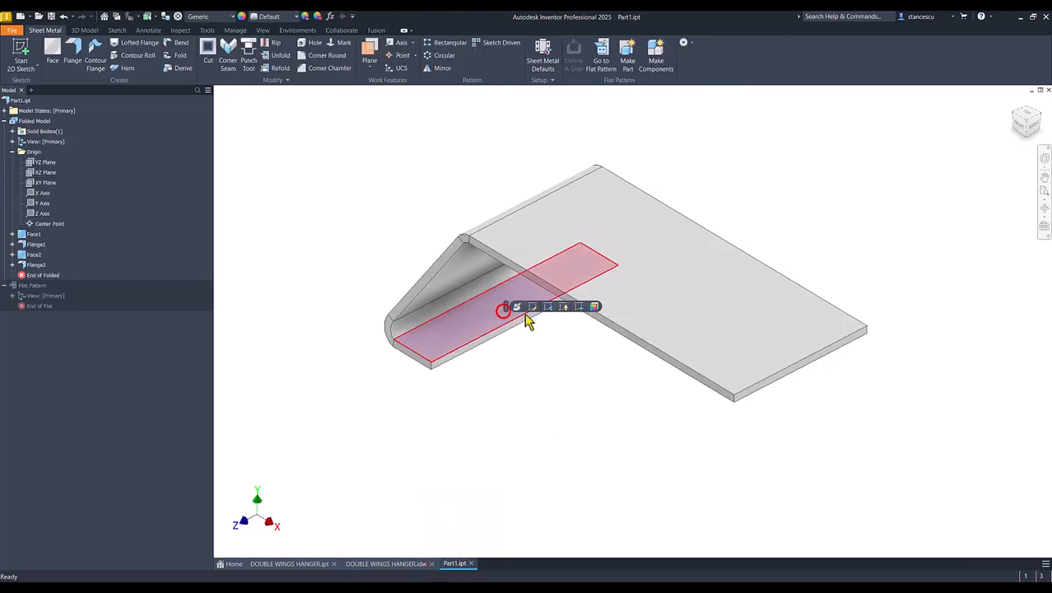
click(579, 307)
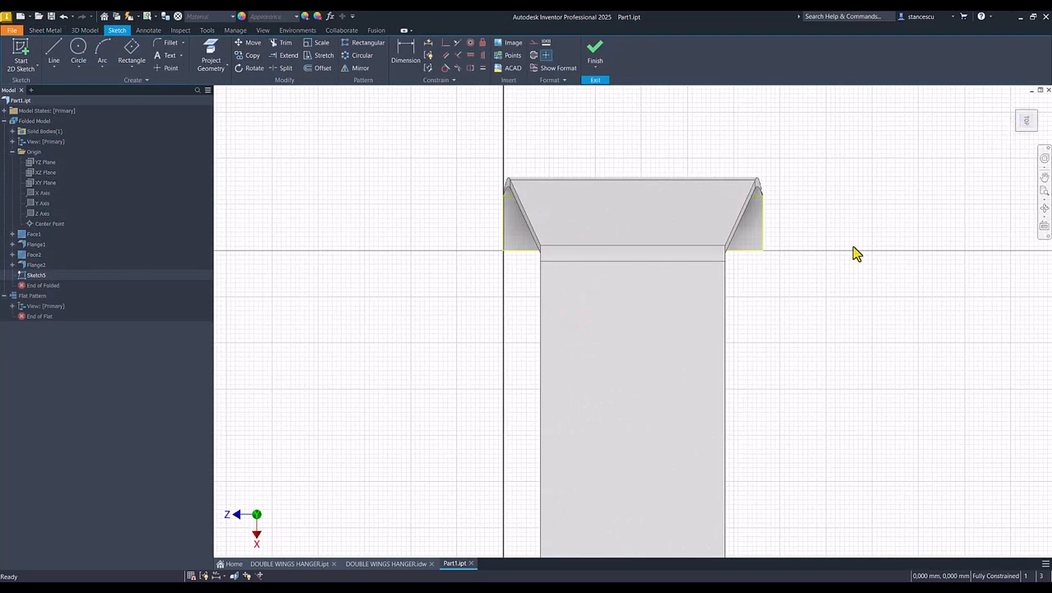
click(1039, 102)
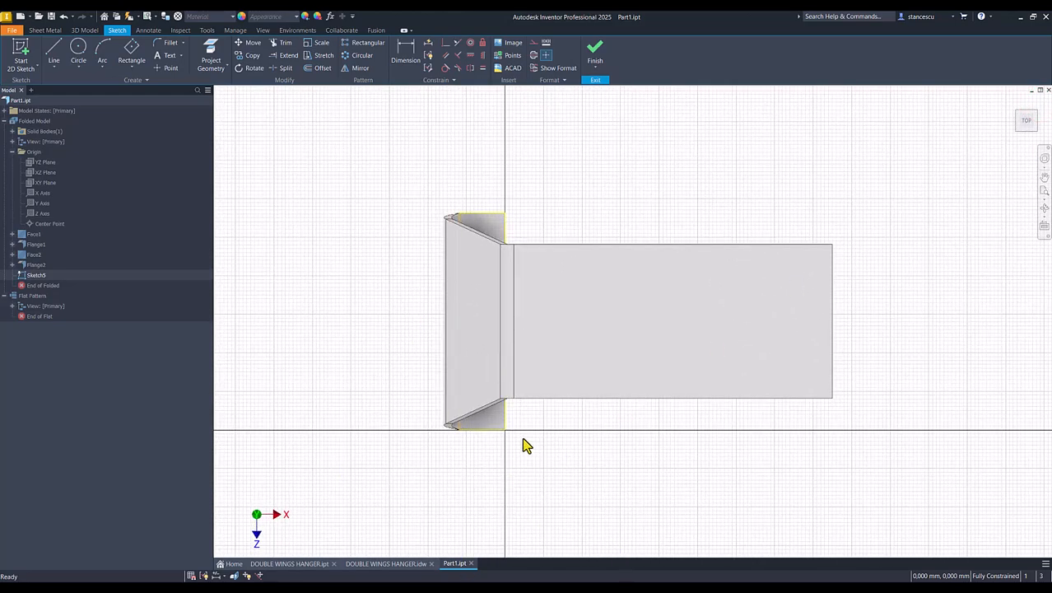
click(210, 53)
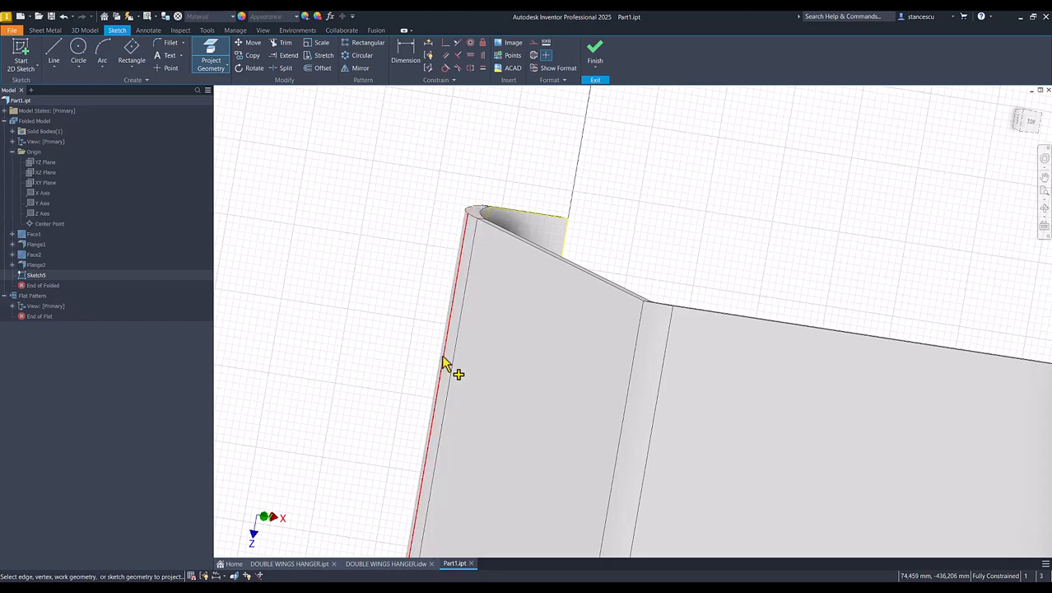
scroll(427, 360, down, 5)
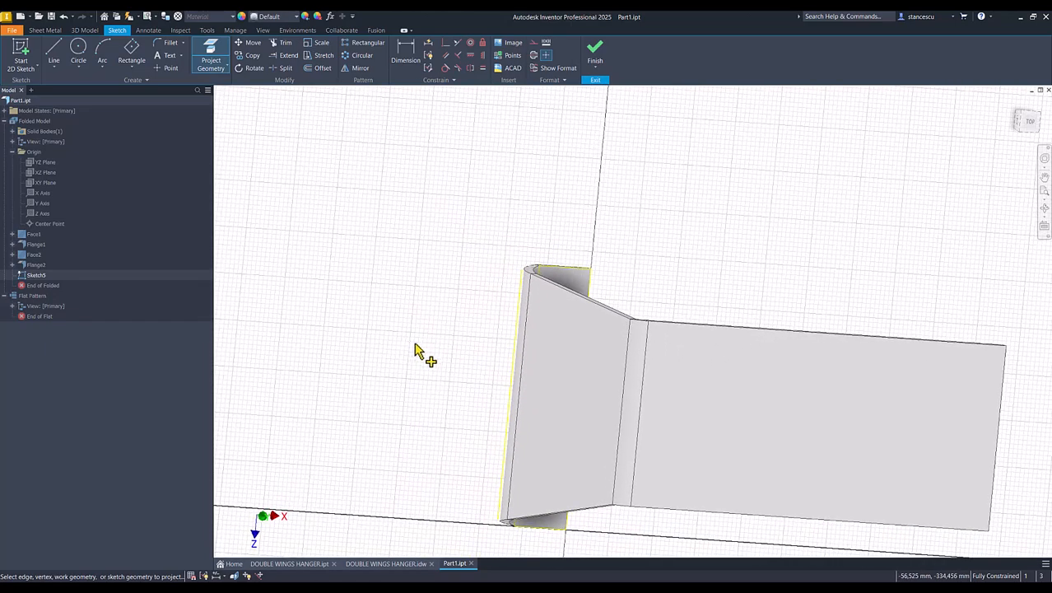
click(1029, 124)
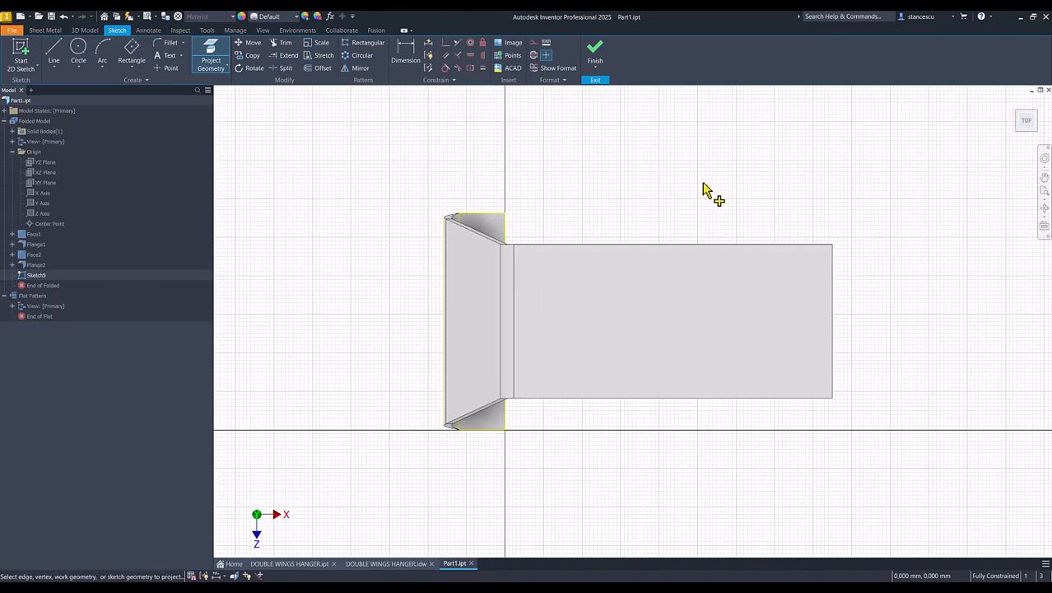
key(F7)
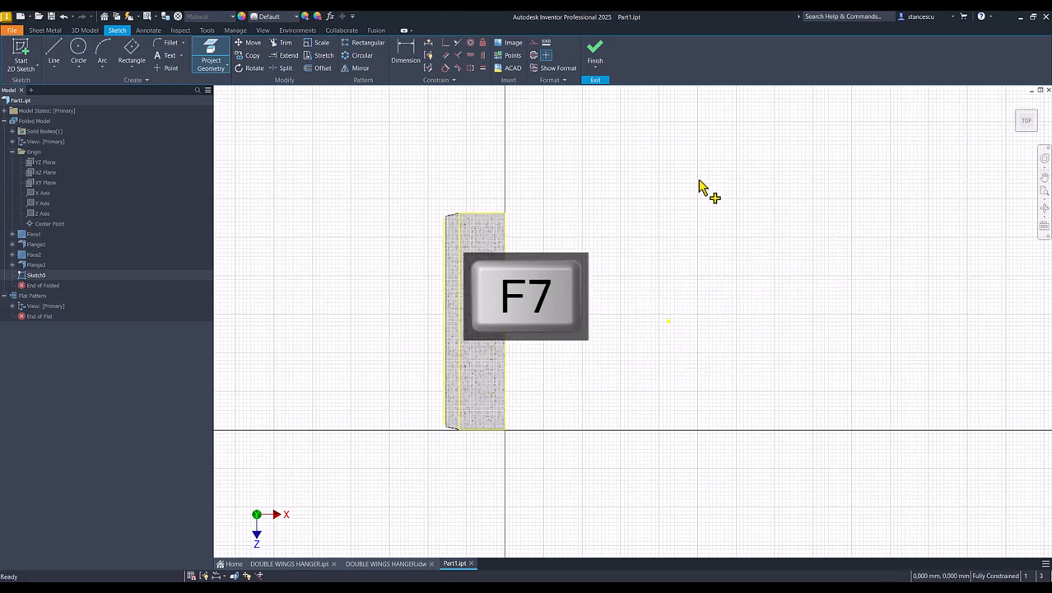
Step: Sketch an open U-shaped slot from the projected outer edge, with straight sides about 17 mm long and a tangent end arc of about 7 mm radius
click(52, 53)
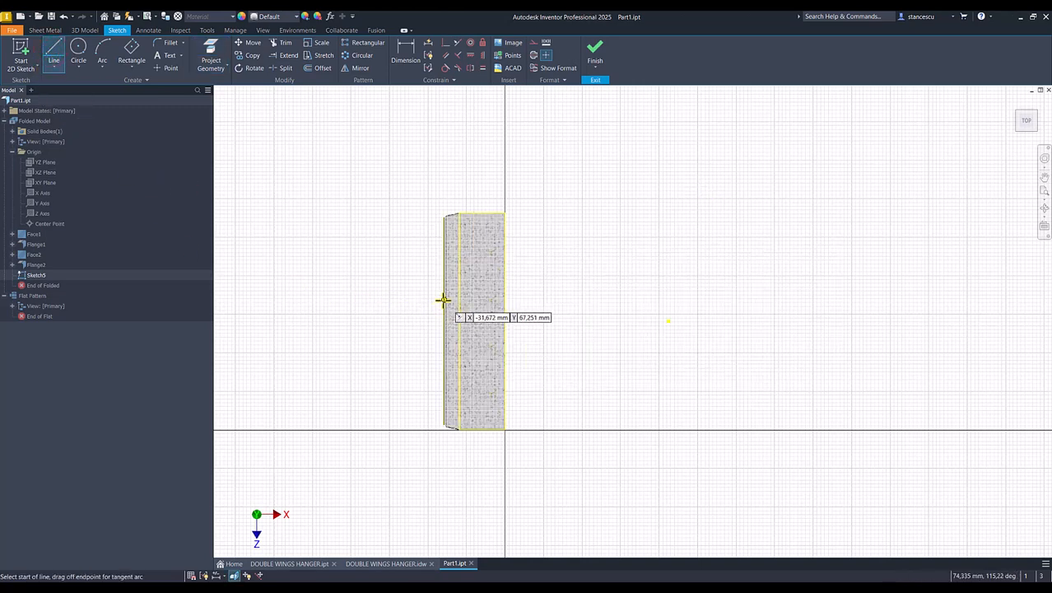
scroll(442, 301, down, 4)
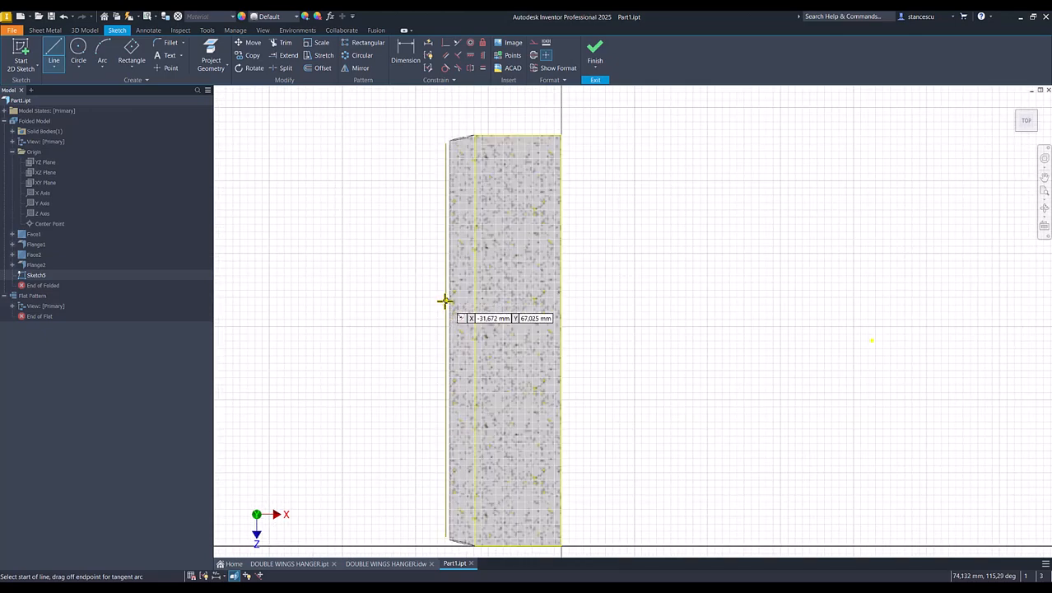
click(445, 300)
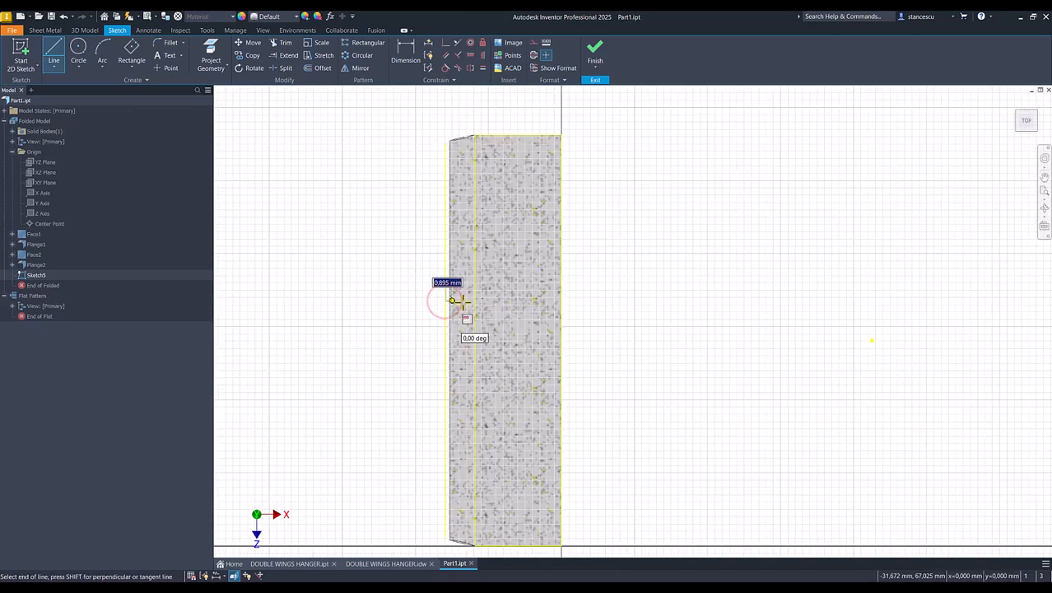
click(508, 301)
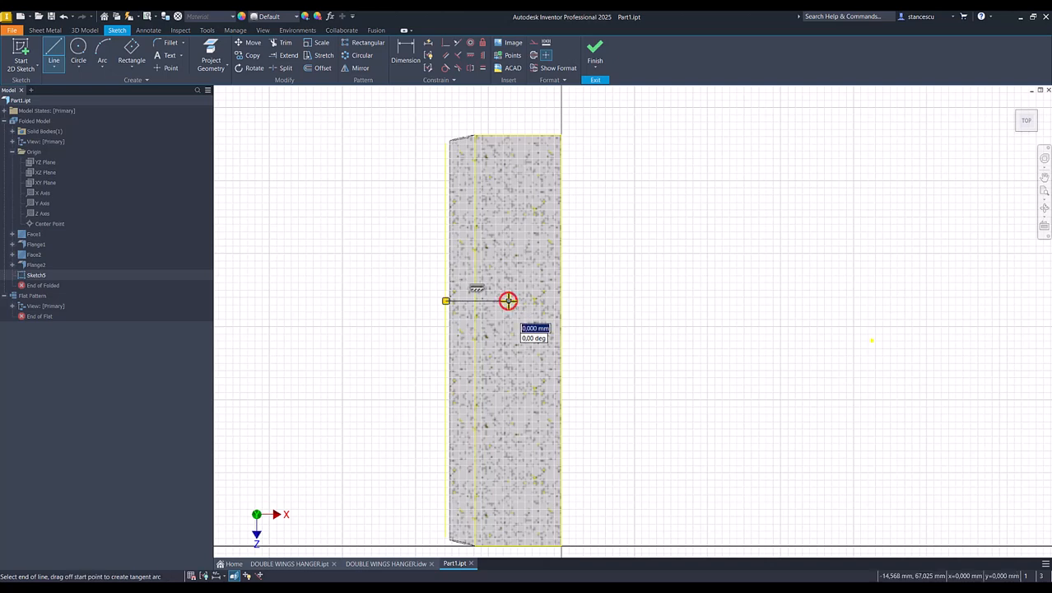
drag(508, 301, 510, 350)
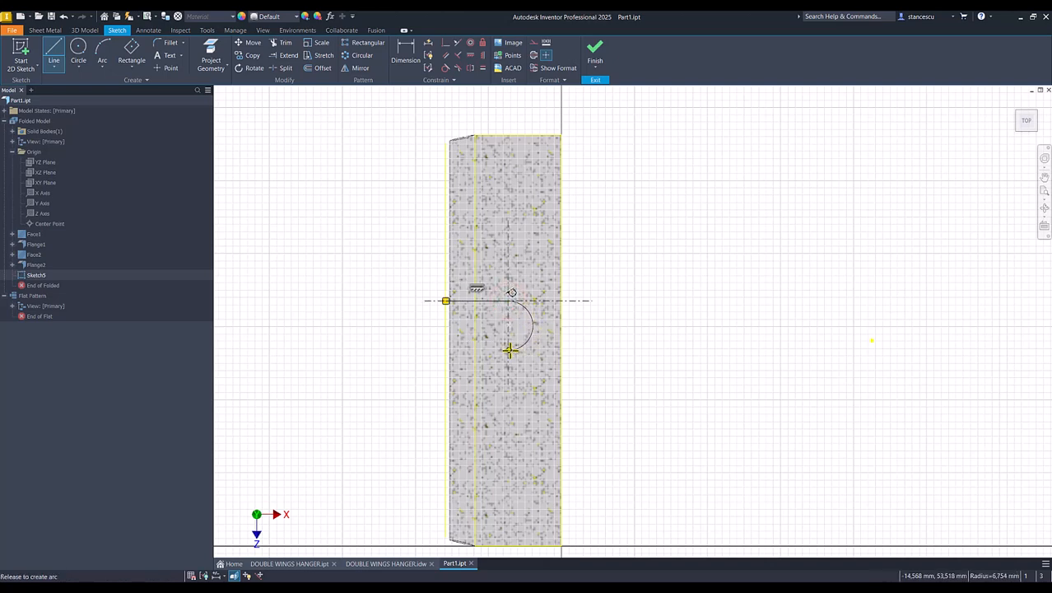
drag(509, 351, 508, 350)
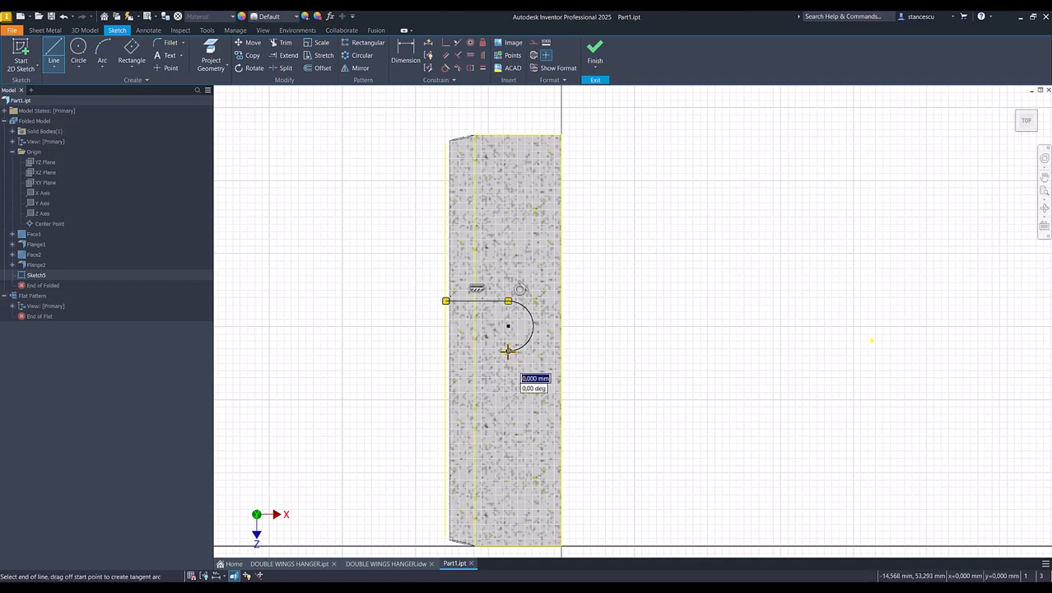
click(446, 351)
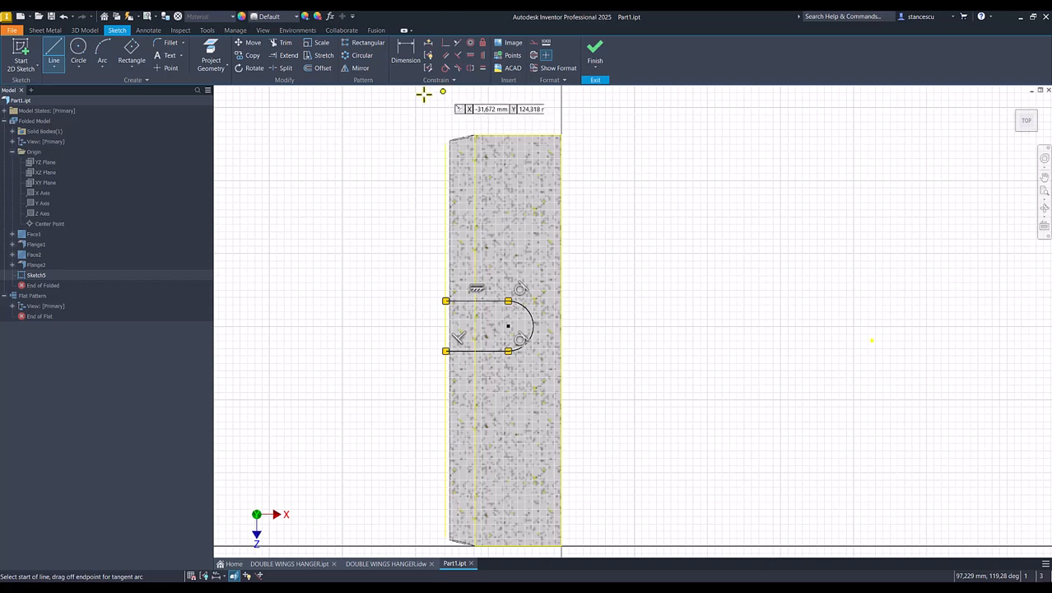
Step: Constrain the slot arc's centre horizontally in line with the origin's center point
click(470, 56)
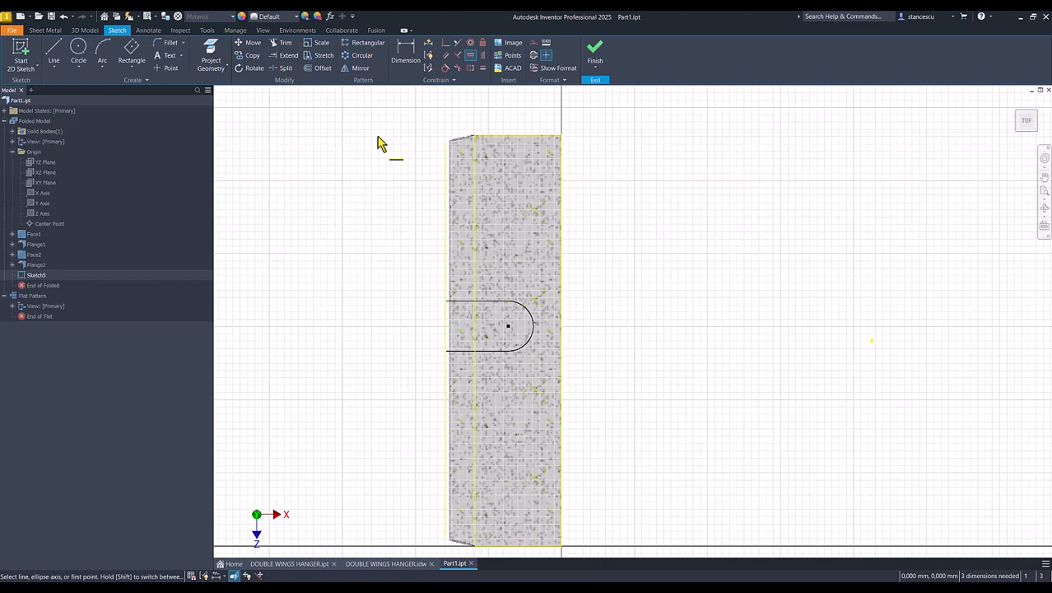
click(508, 328)
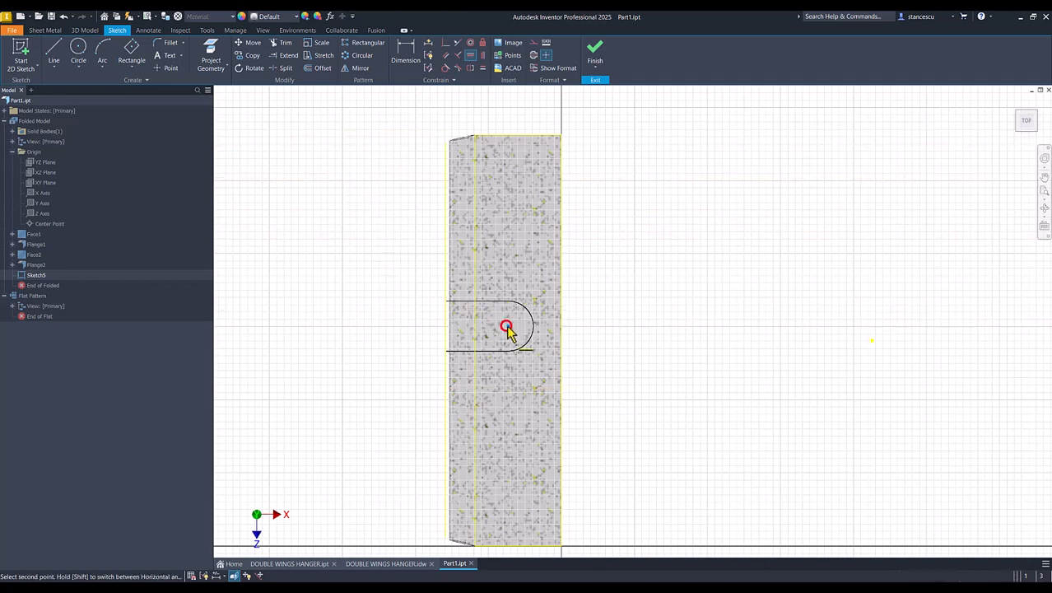
click(50, 223)
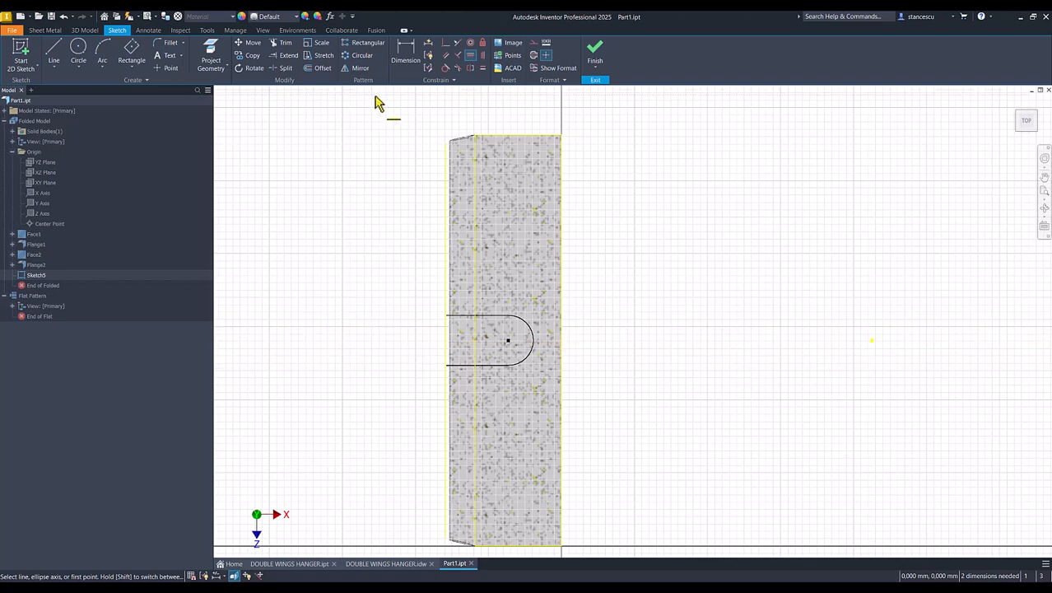
Step: Dimension the slot's end arc with a radius of 10 mm
click(405, 52)
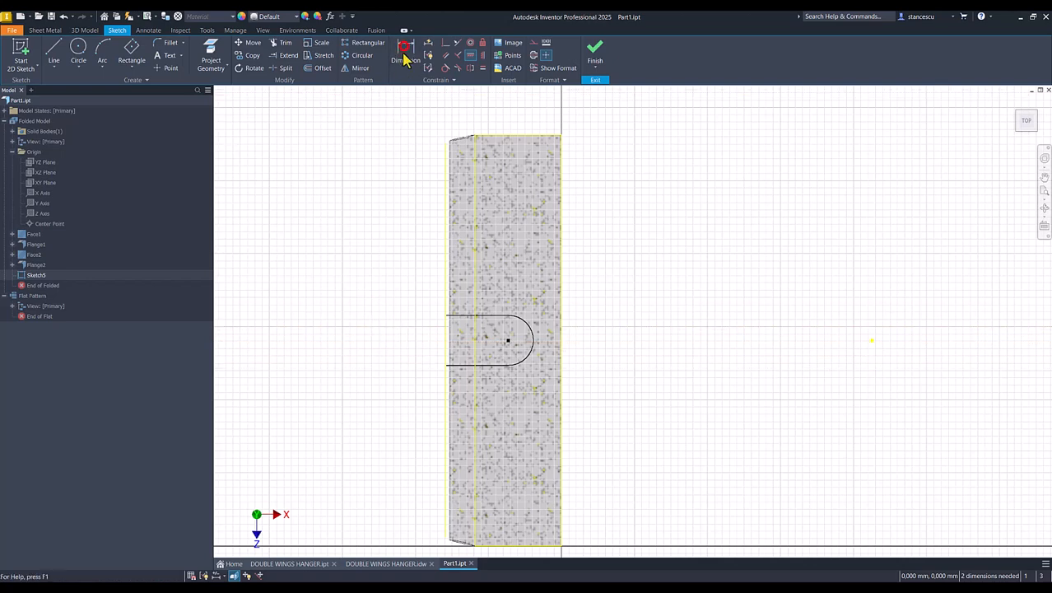
click(531, 328)
click(615, 297)
text(10)
key(Return)
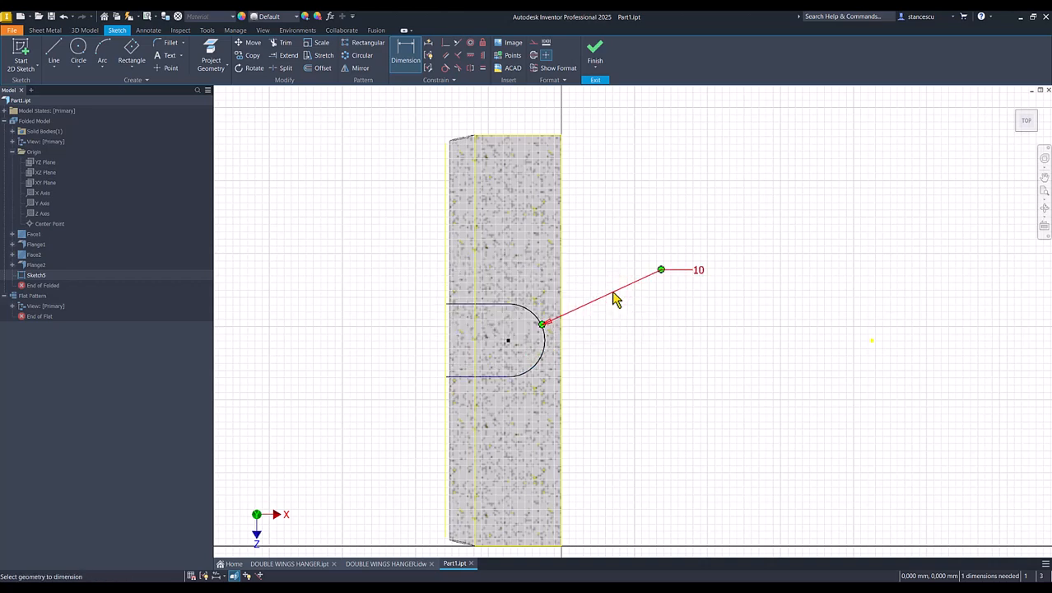
Step: Dimension the horizontal distance from the slot arc's centre to the origin's center point as 206/2 mm and finish the sketch
click(508, 342)
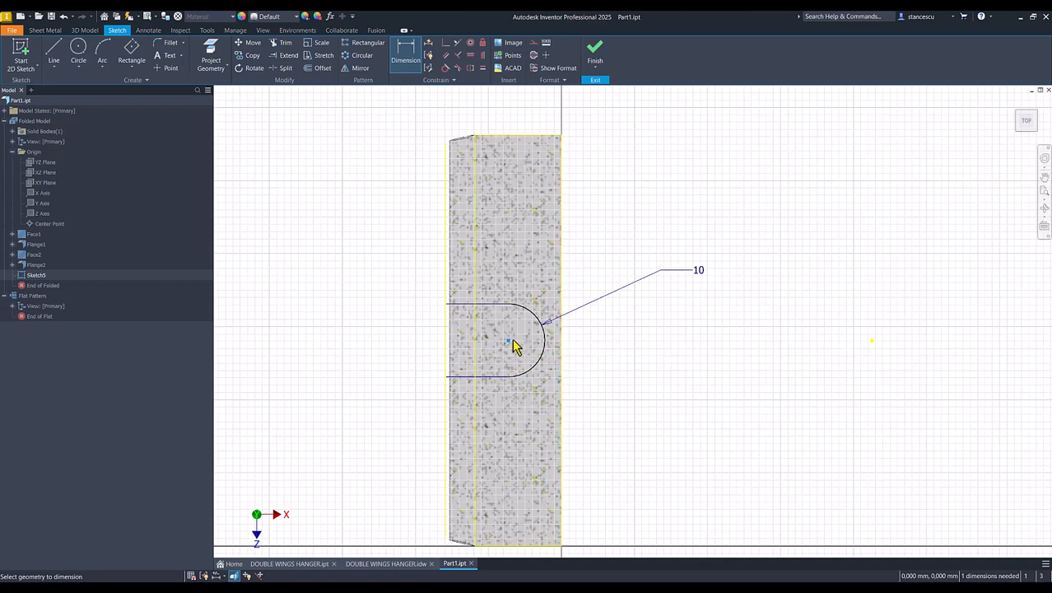
click(47, 225)
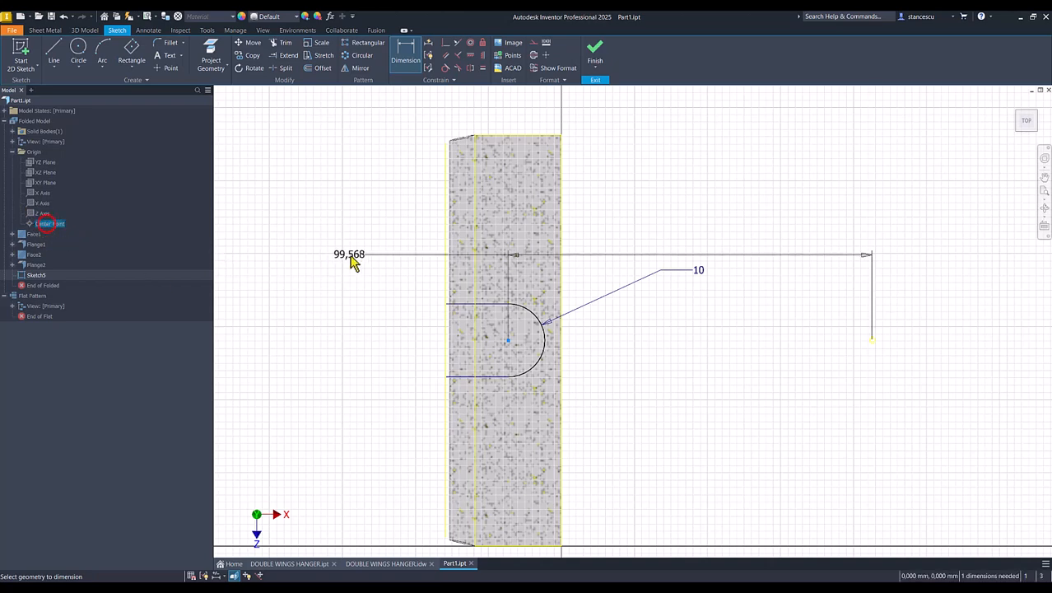
click(709, 226)
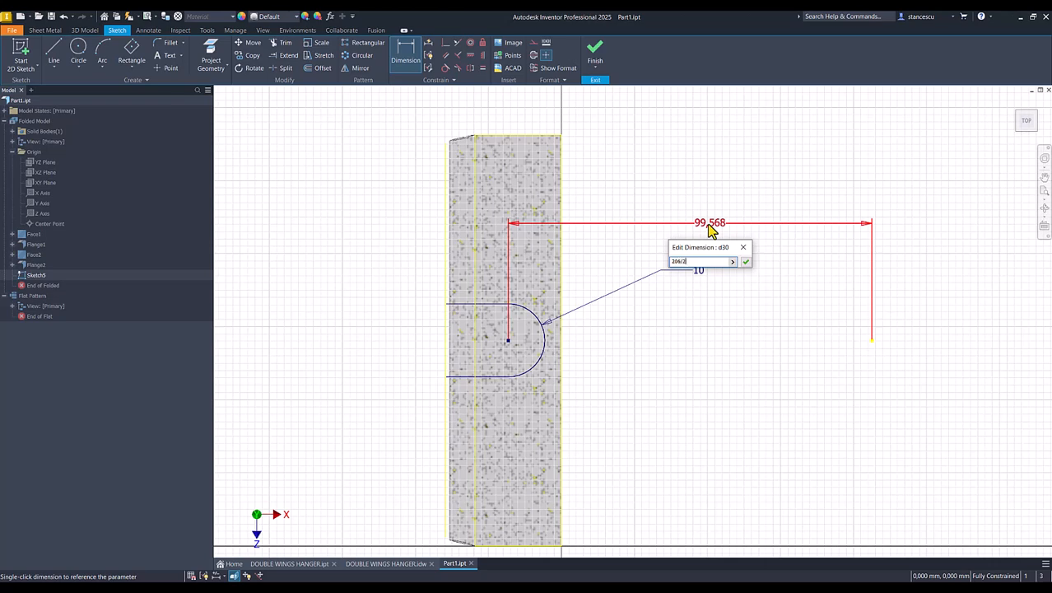
text(206/2)
click(745, 261)
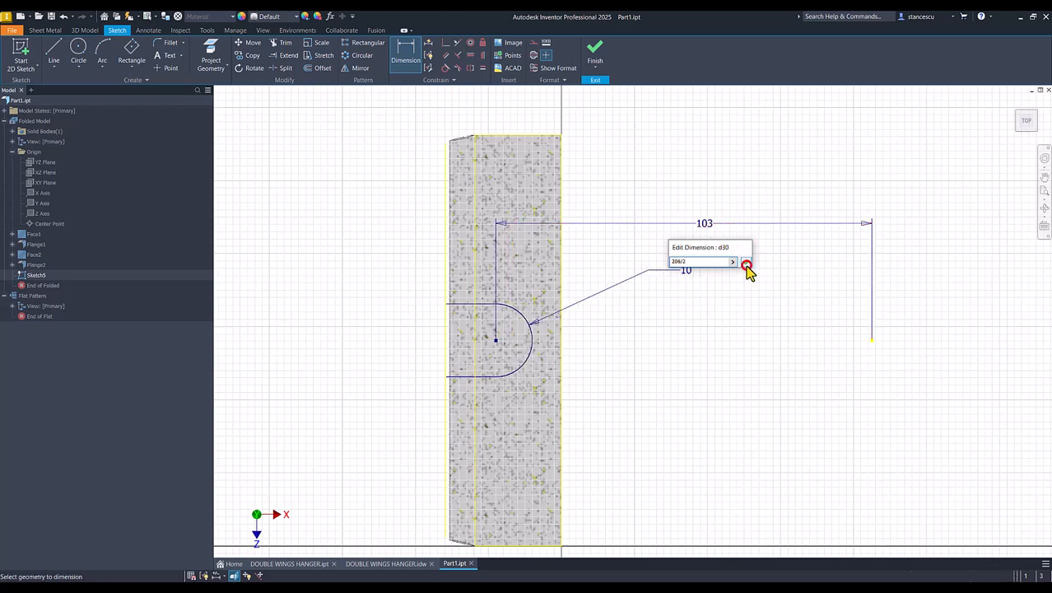
click(594, 51)
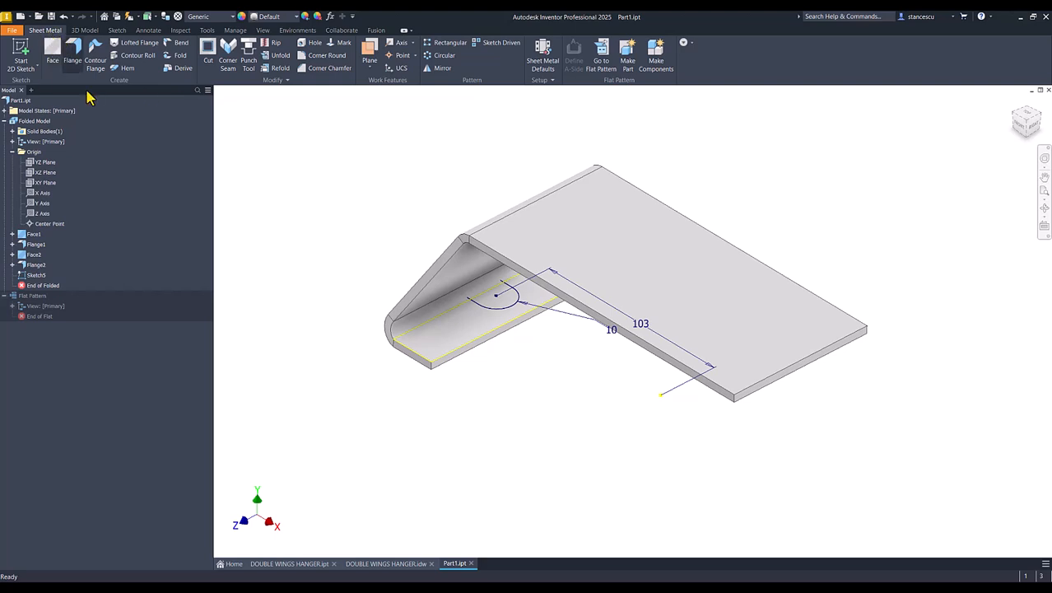
click(475, 332)
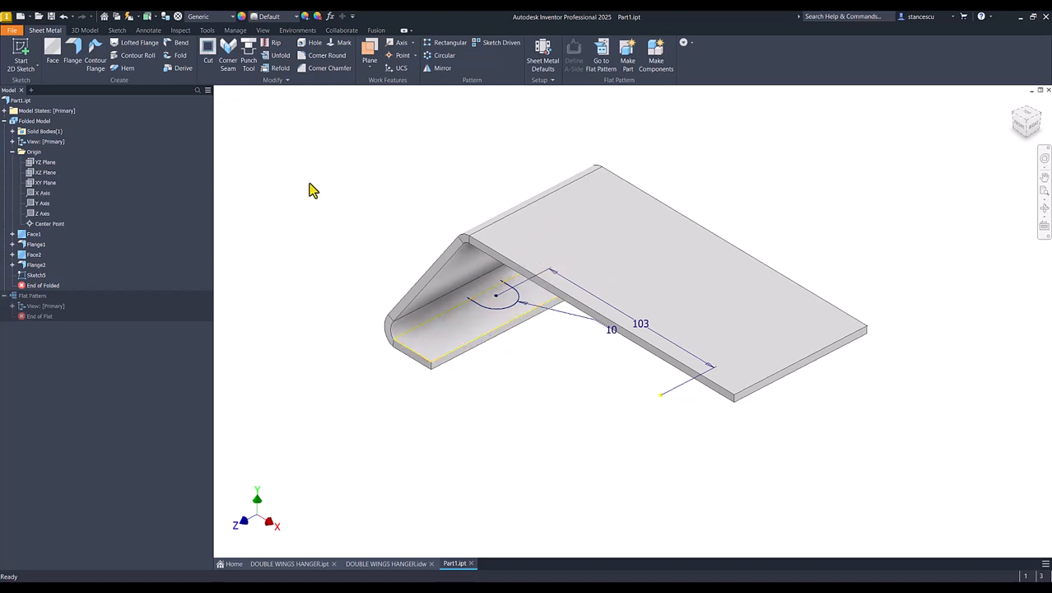
click(86, 31)
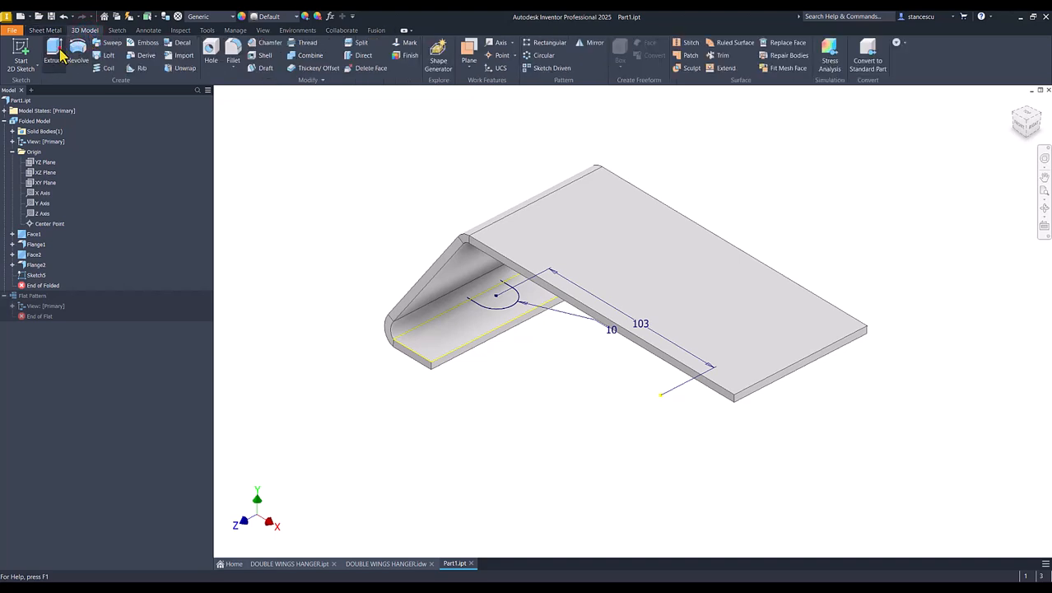
click(58, 52)
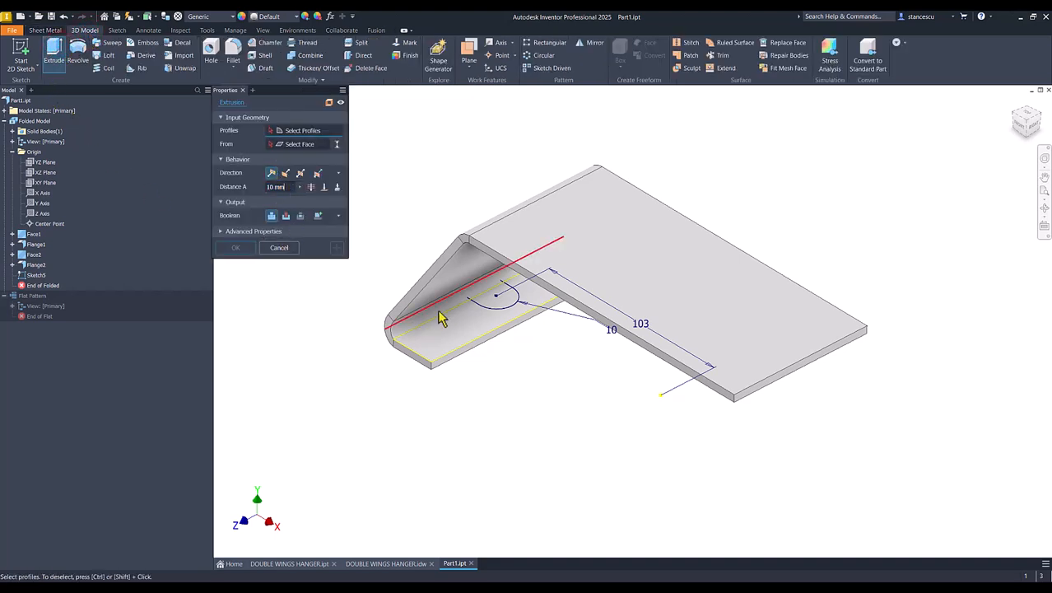
click(493, 311)
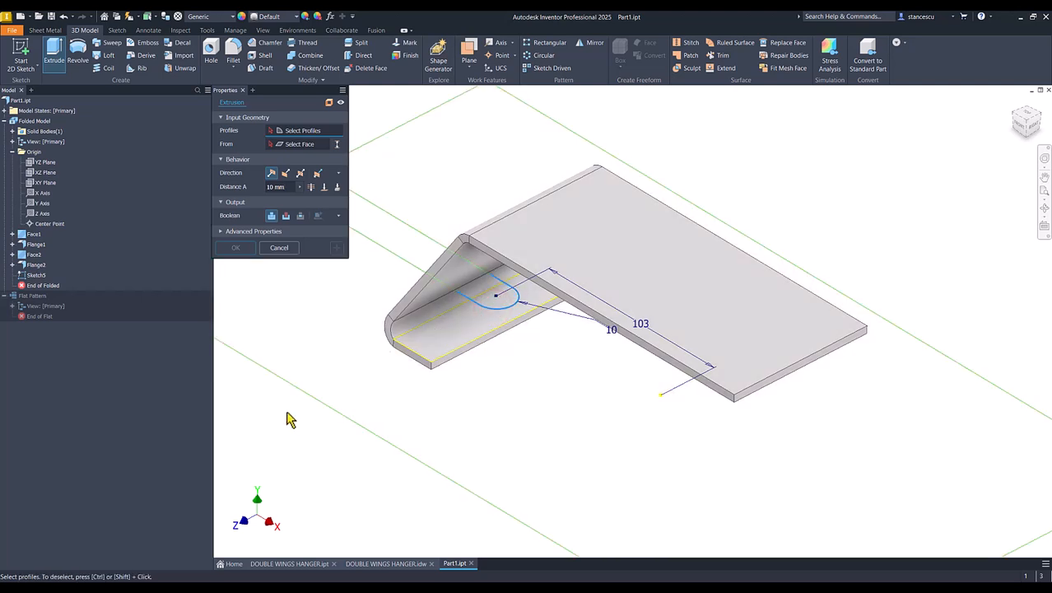
shift+middle_drag(286, 412, 425, 339)
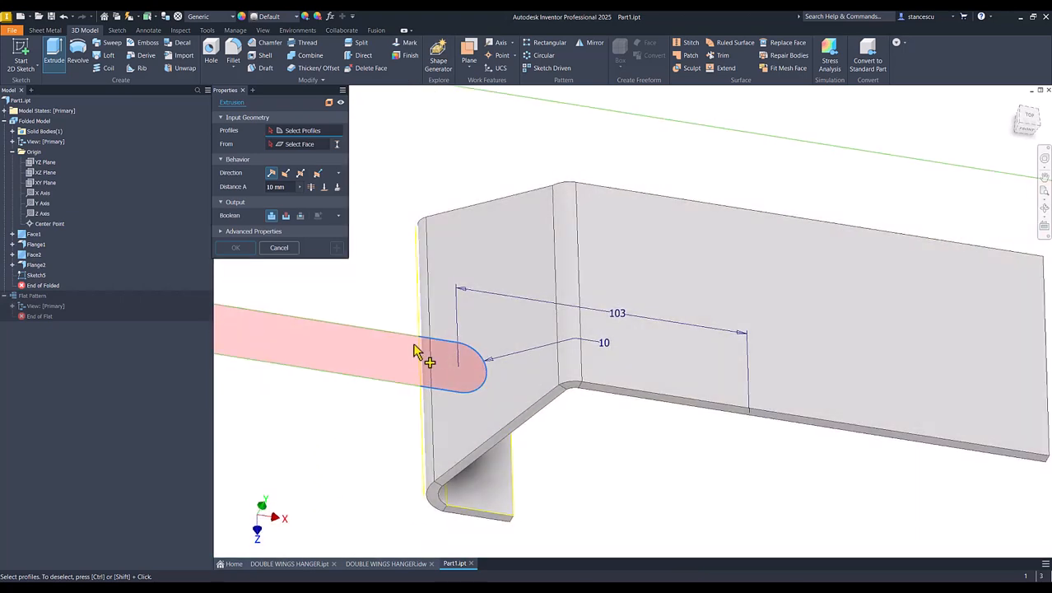
shift+middle_drag(368, 391, 411, 369)
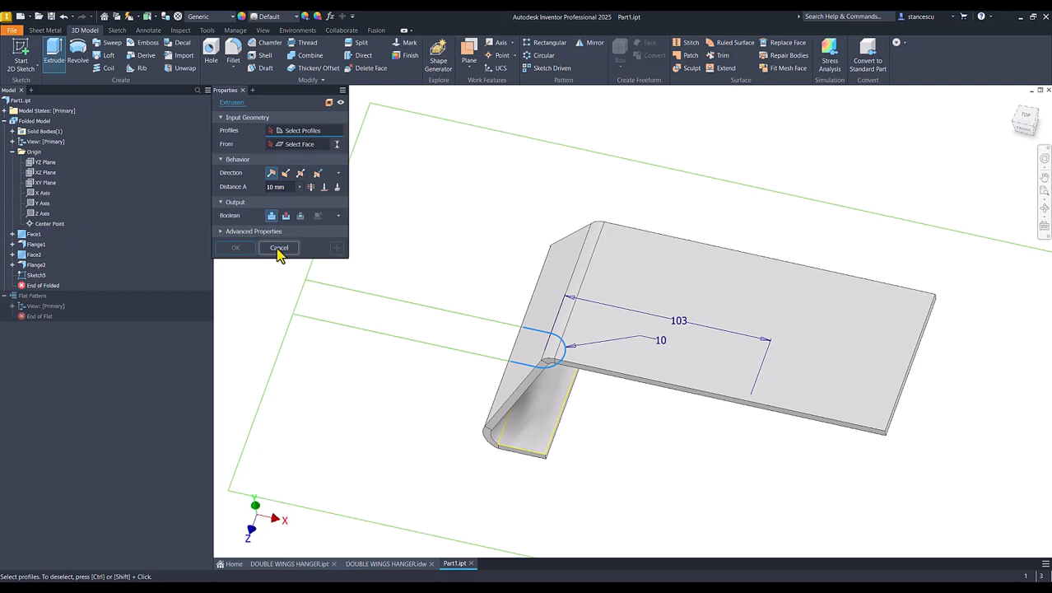
click(280, 249)
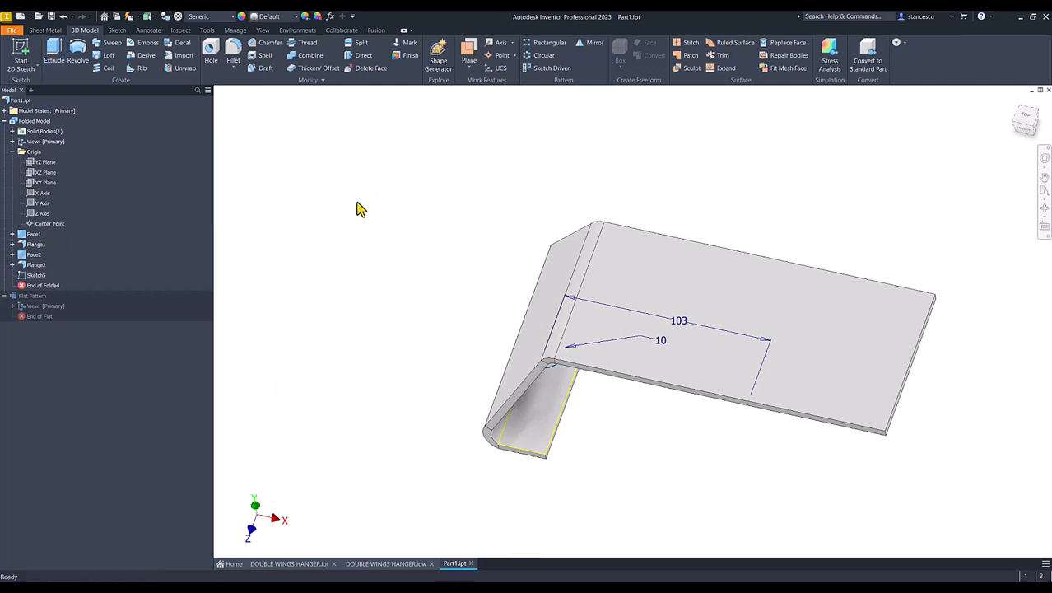
key(F6)
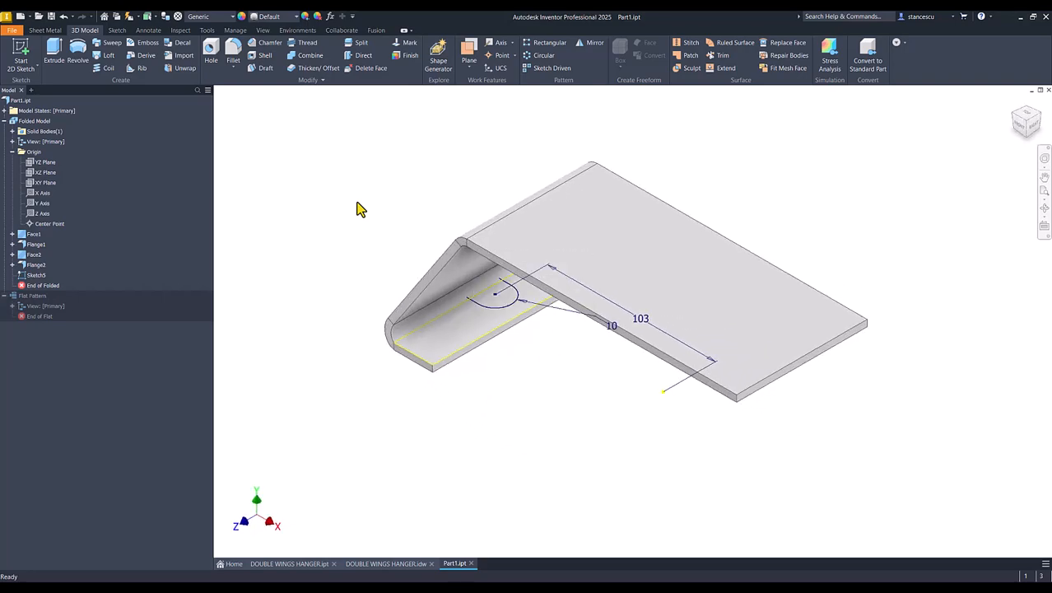
Step: Reopen the slot sketch, close the slot's open end with a 20 mm line between its two straight sides, and finish the sketch
double_click(33, 275)
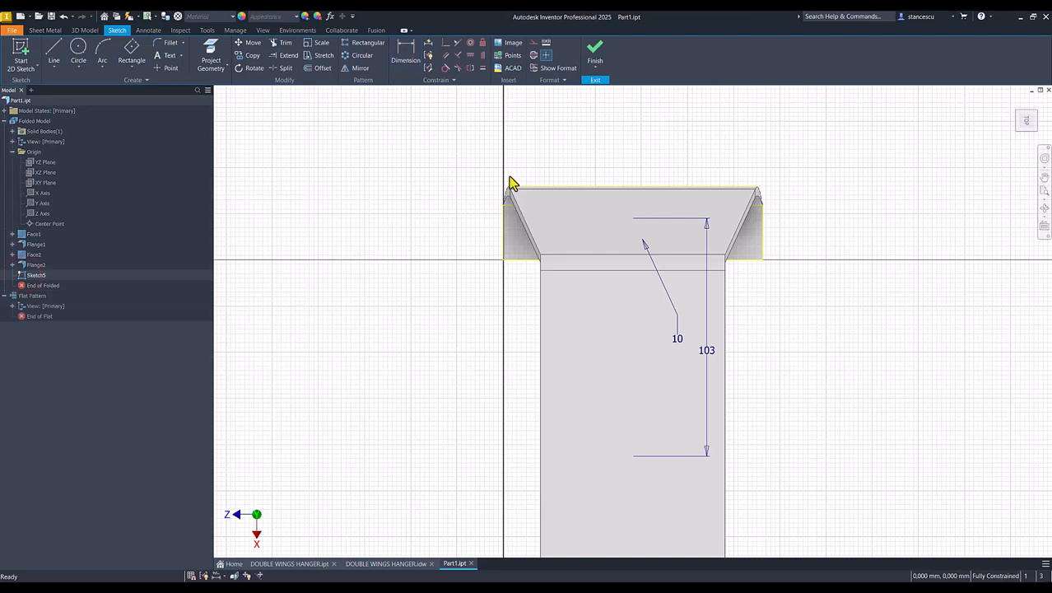
key(F7)
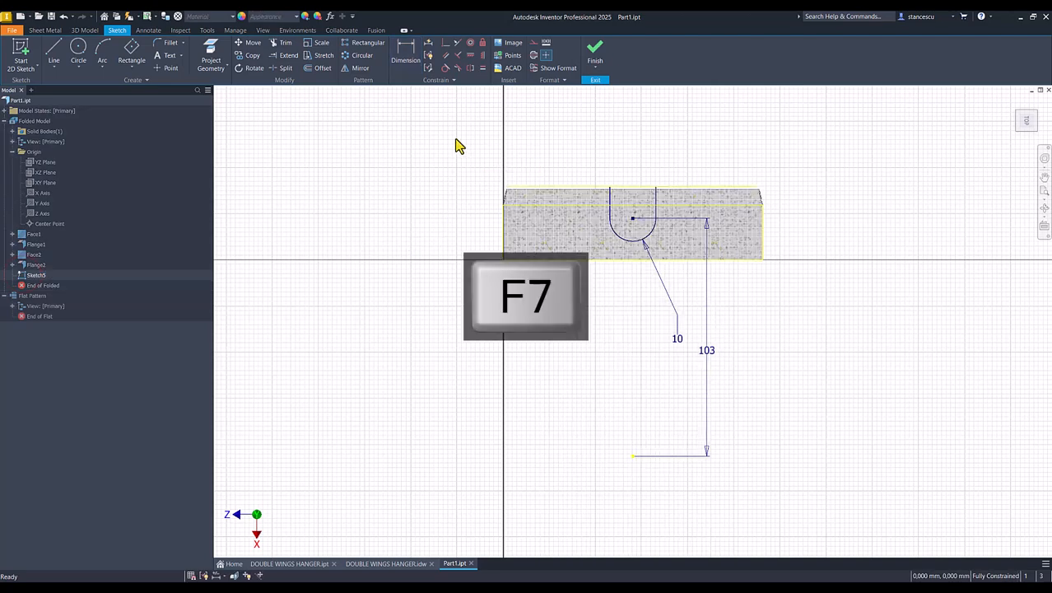
click(53, 51)
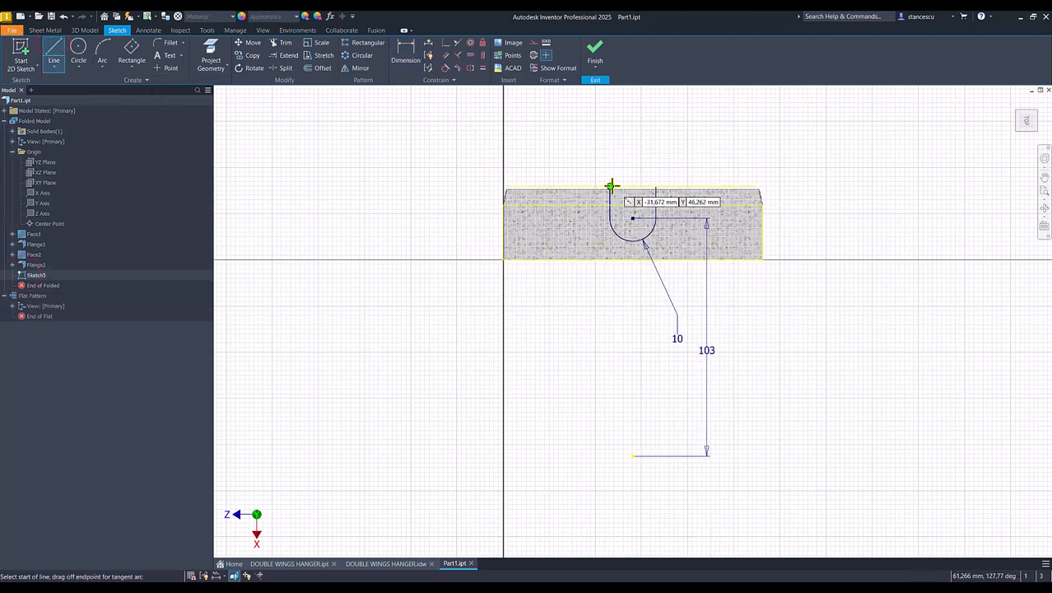
scroll(610, 183, up, 3)
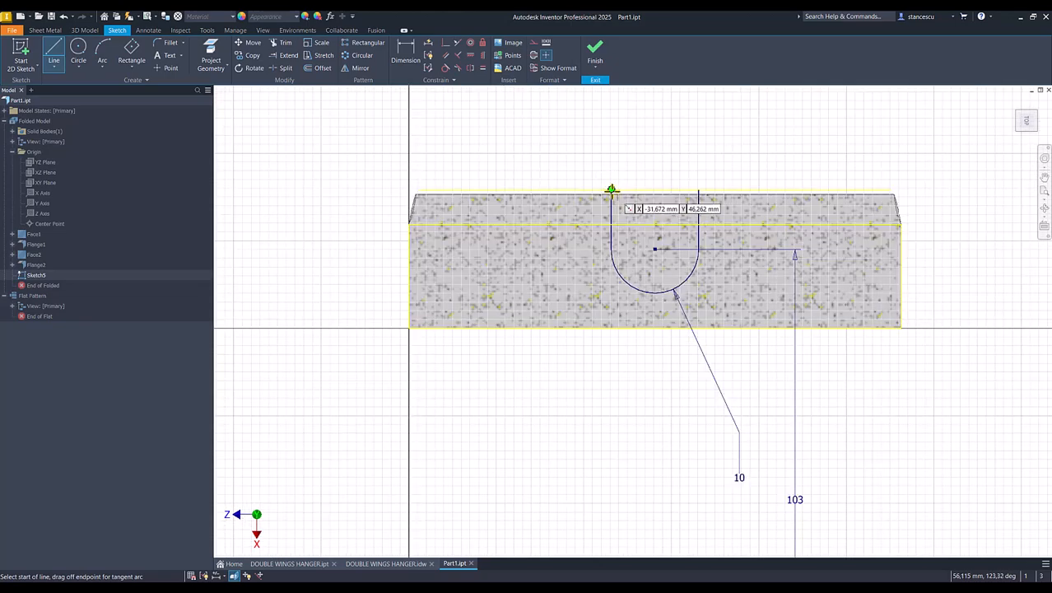
click(612, 192)
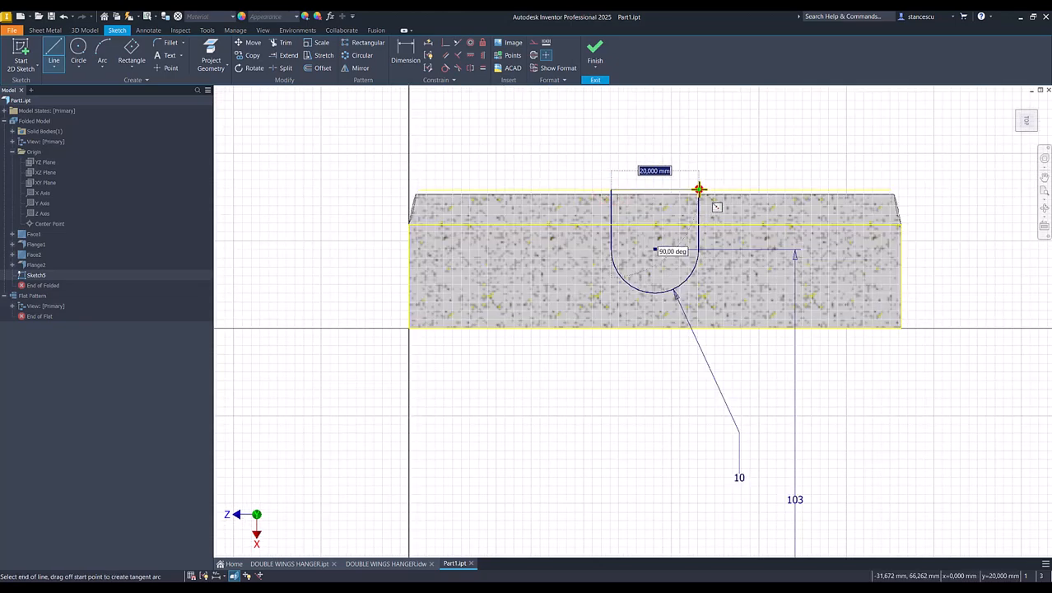
click(698, 189)
click(594, 58)
click(337, 244)
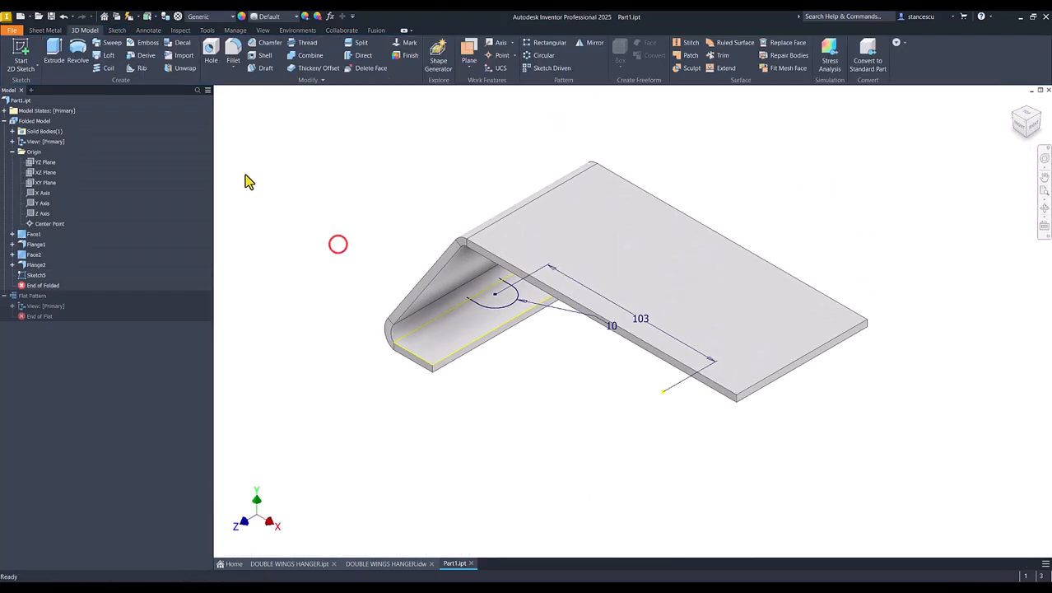
Step: Extrude both regions of the closed slot profile as a symmetric cut through all
click(54, 51)
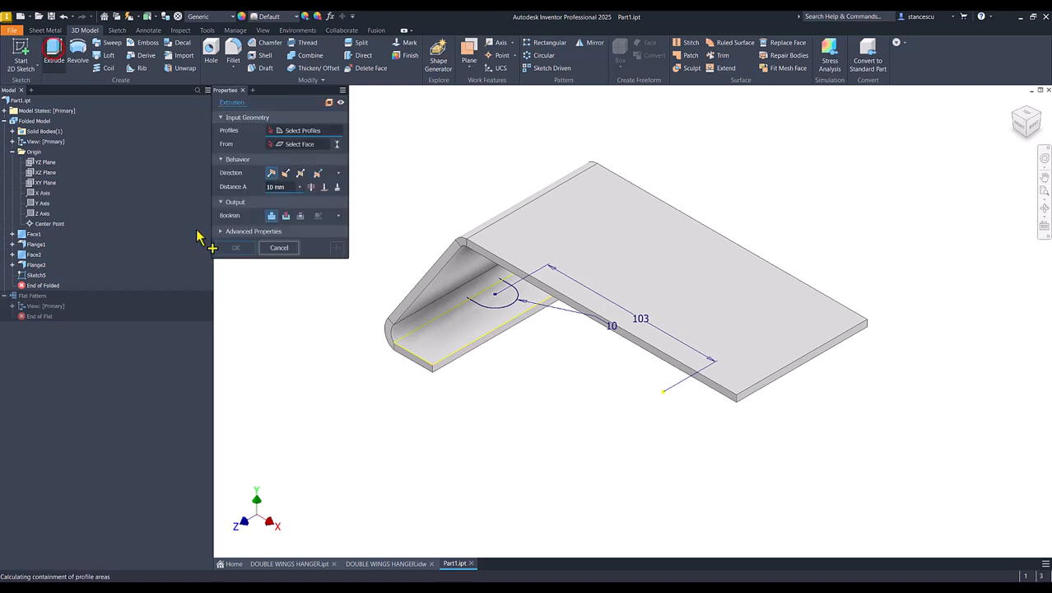
click(490, 295)
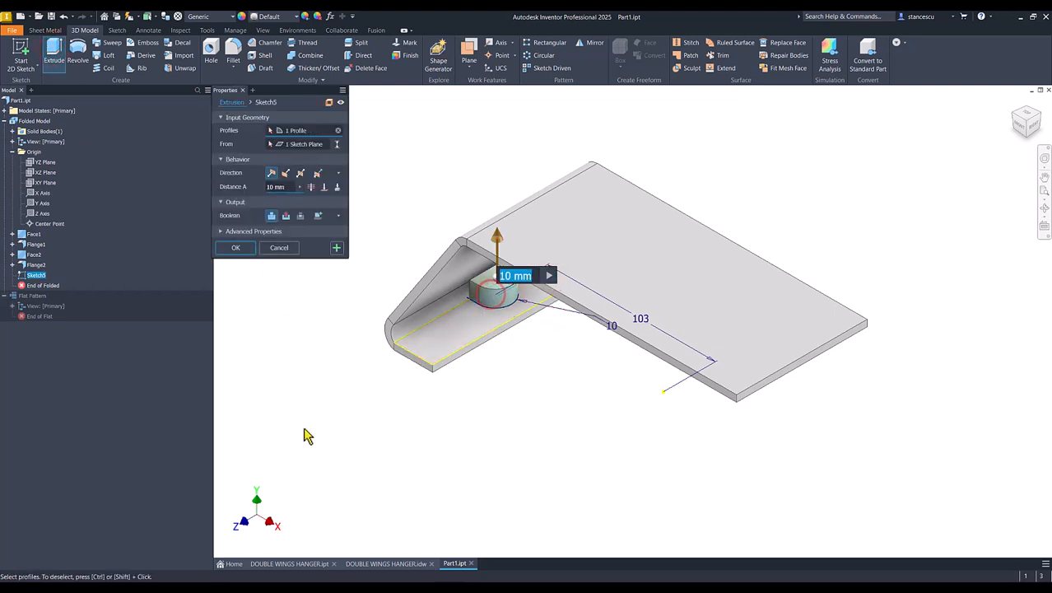
shift+middle_drag(301, 434, 471, 388)
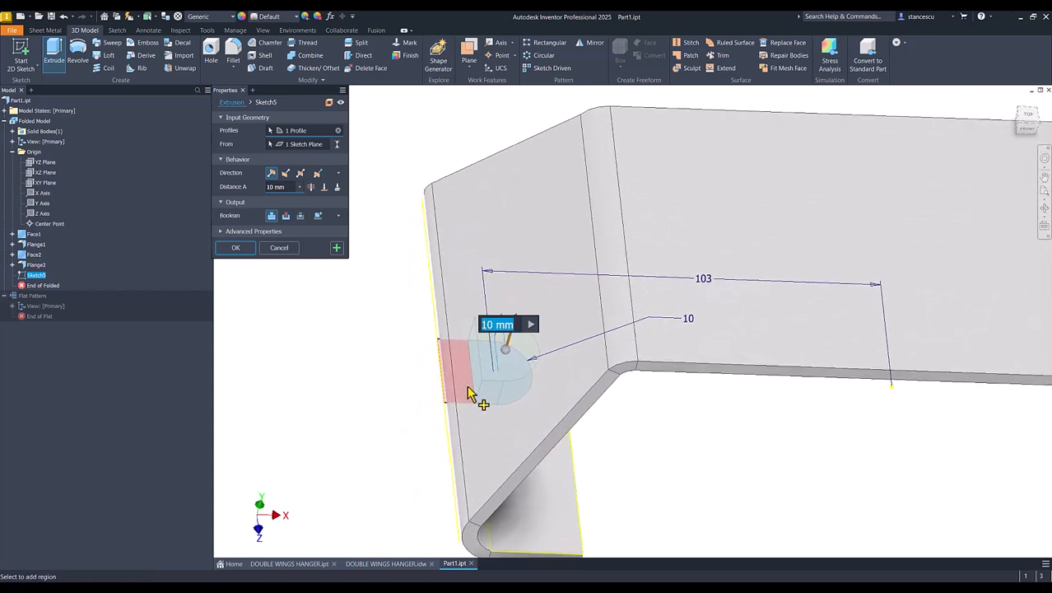
click(466, 389)
shift+middle_drag(378, 429, 341, 281)
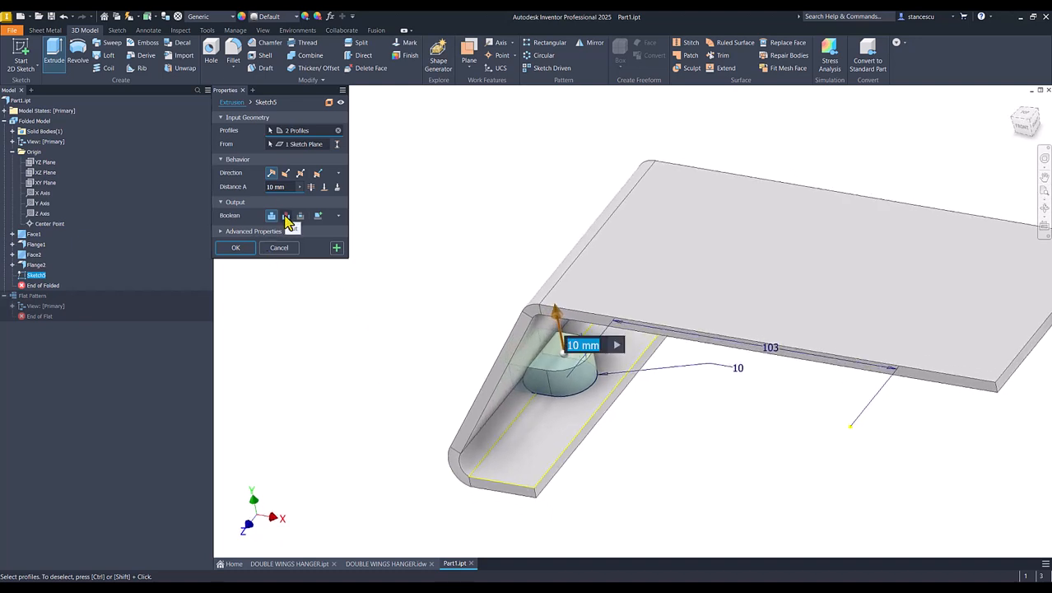
click(285, 216)
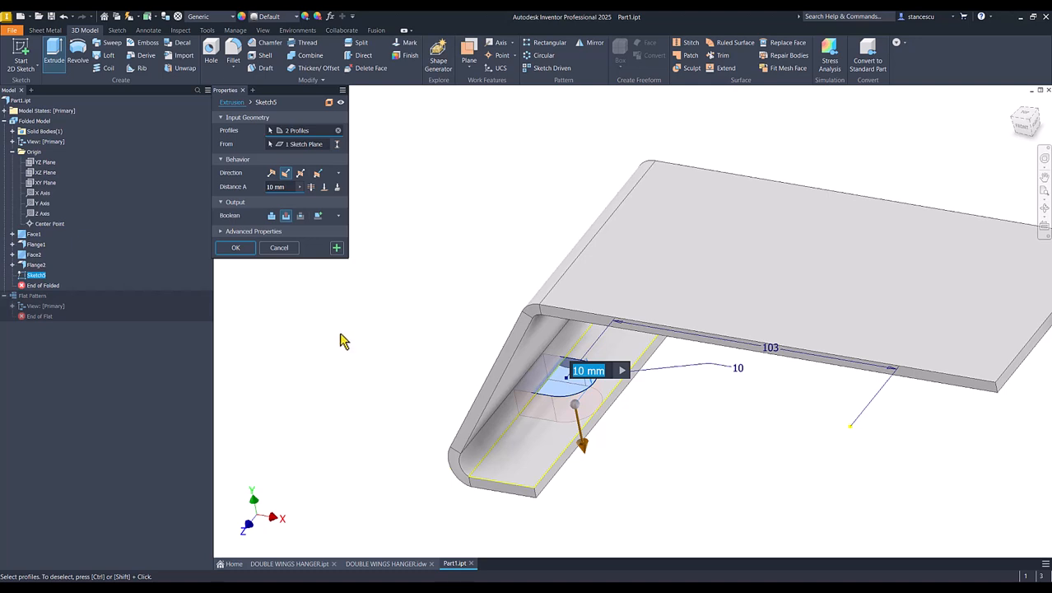
click(301, 175)
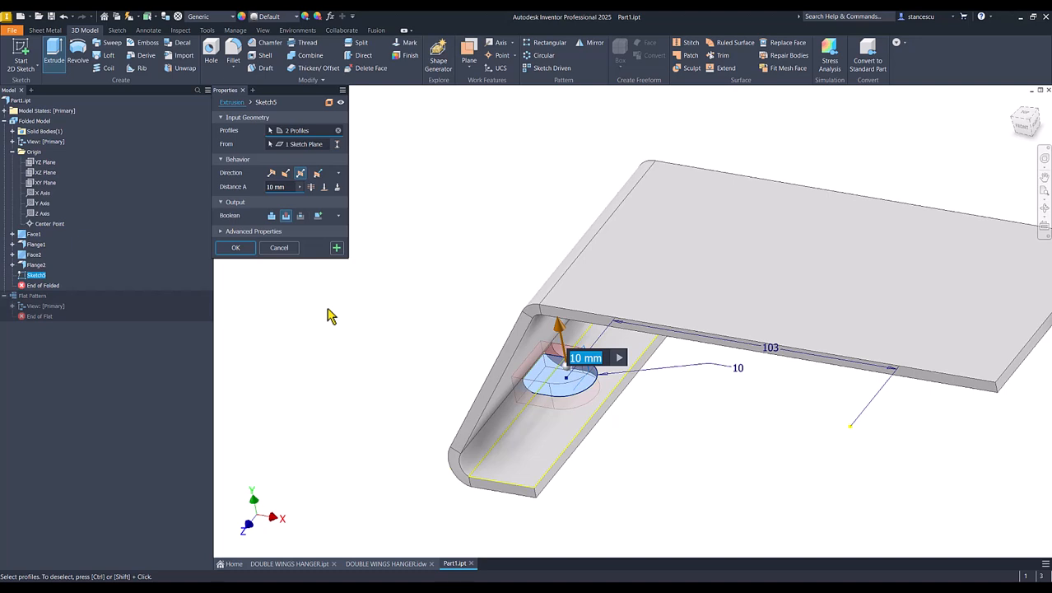
click(310, 187)
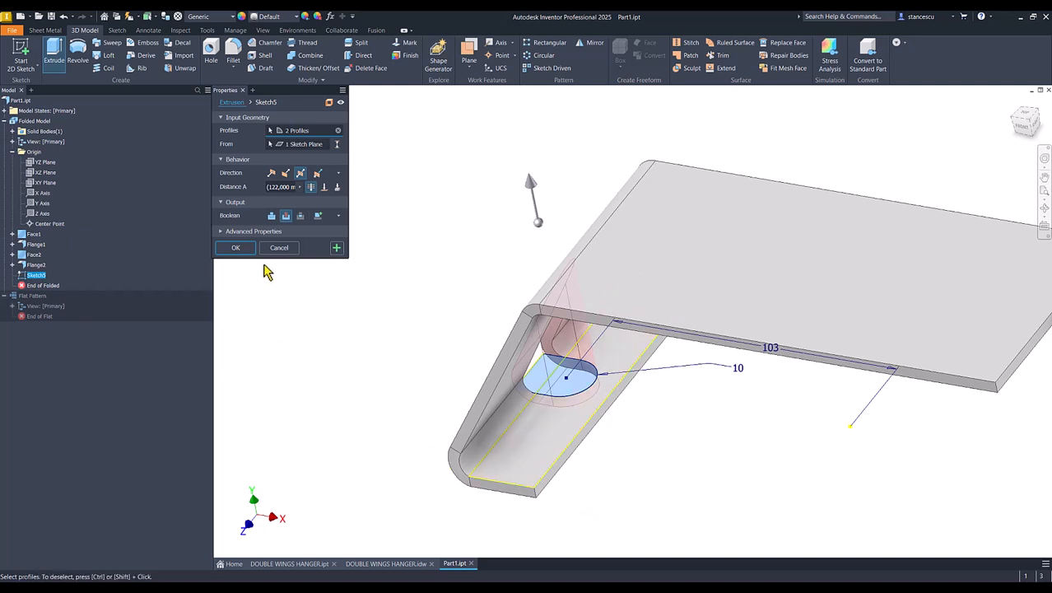
click(236, 248)
Step: Start a new 2D sketch on the upper face of the large flat plate
key(F6)
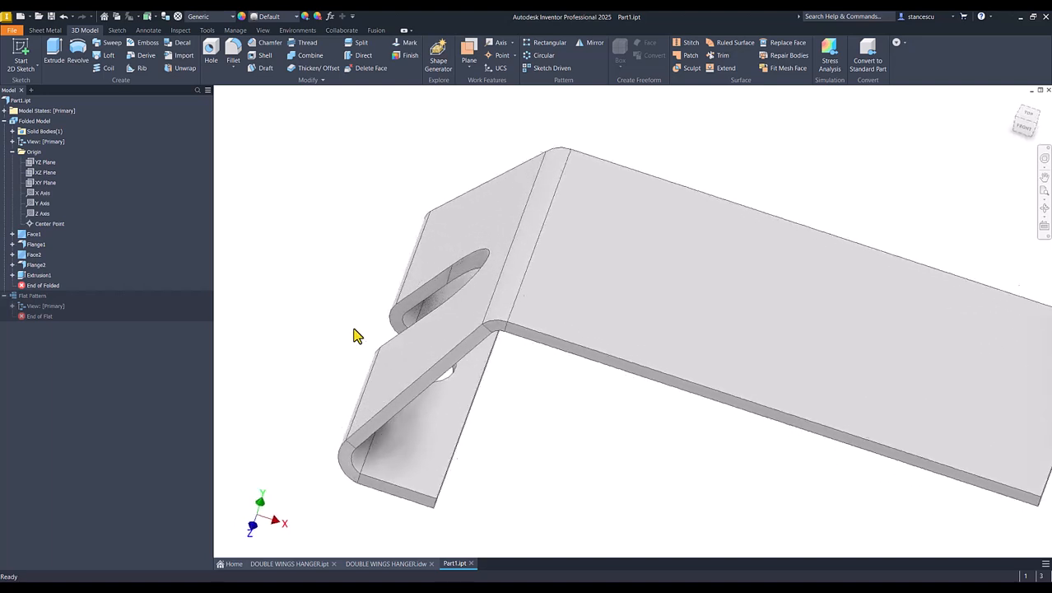
scroll(557, 310, up, 3)
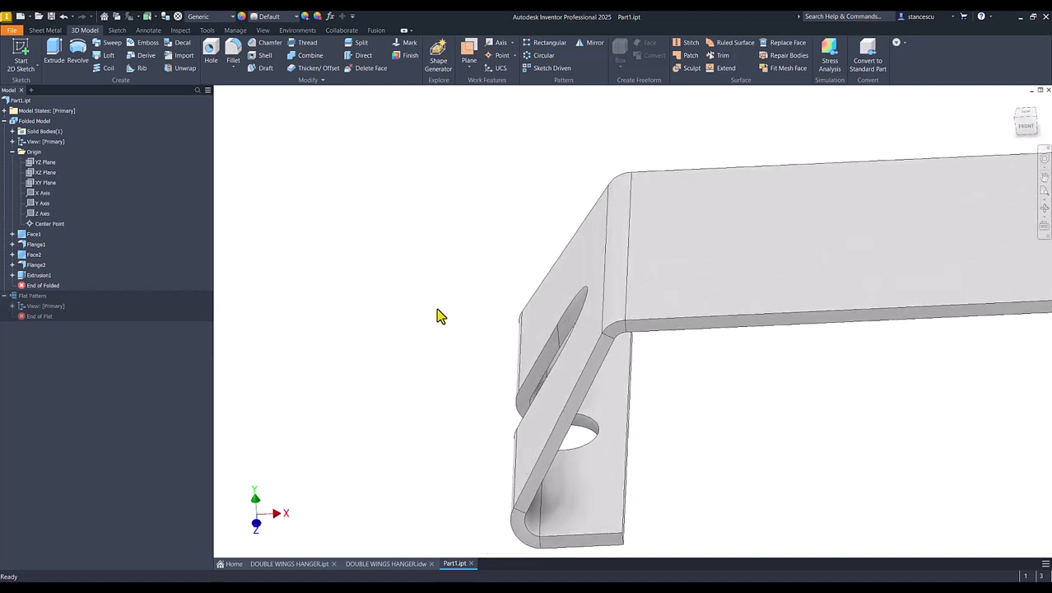
key(F6)
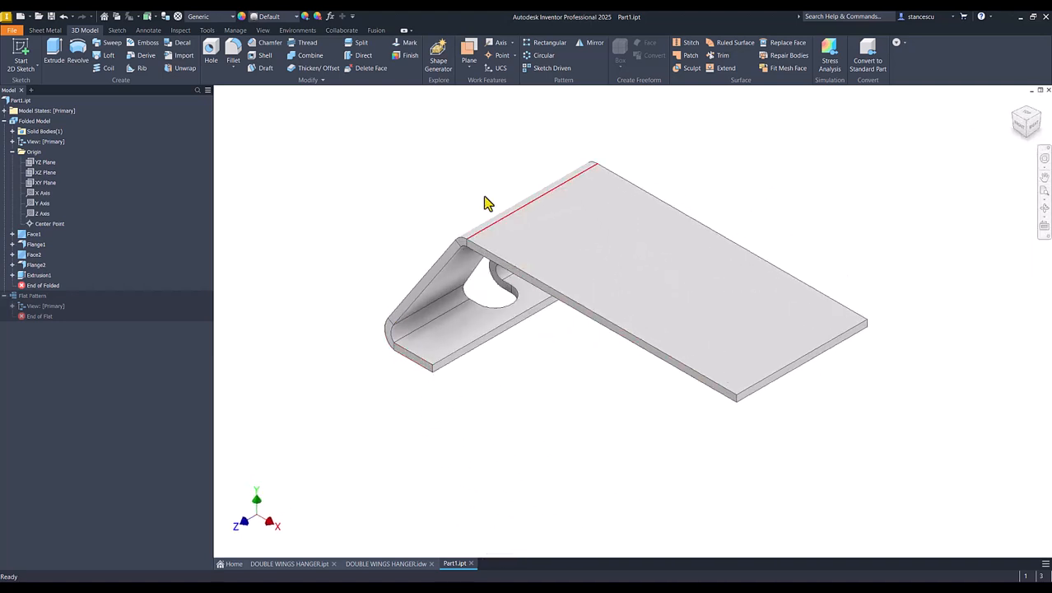
click(439, 140)
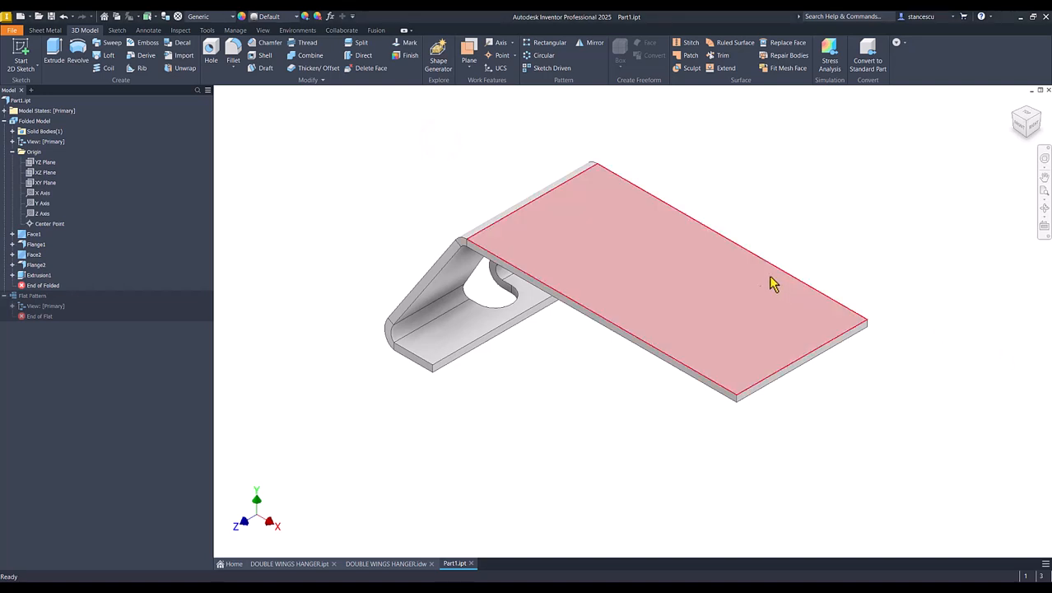
click(573, 212)
click(647, 207)
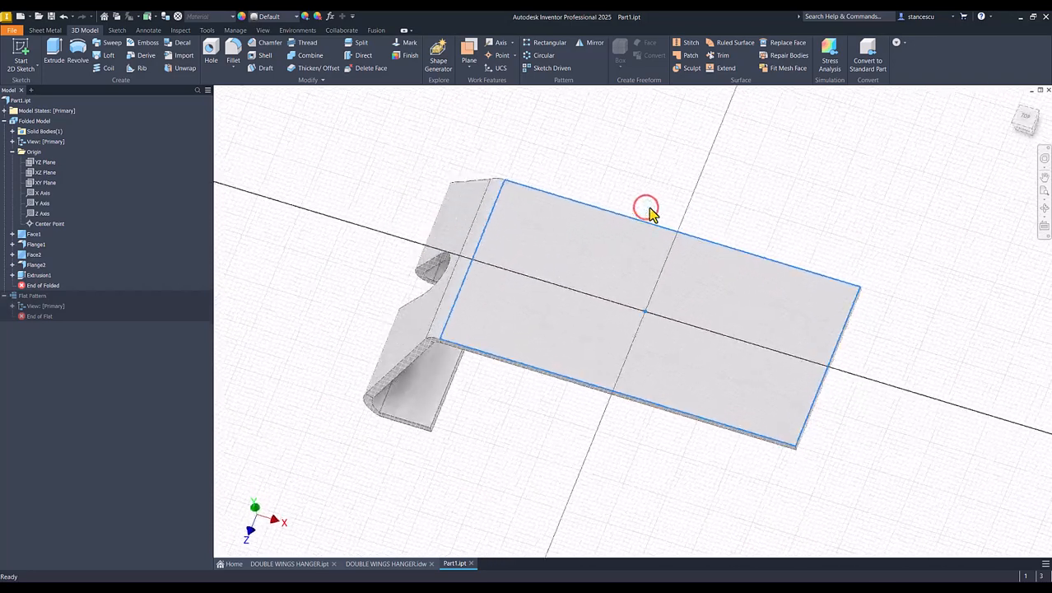
click(544, 176)
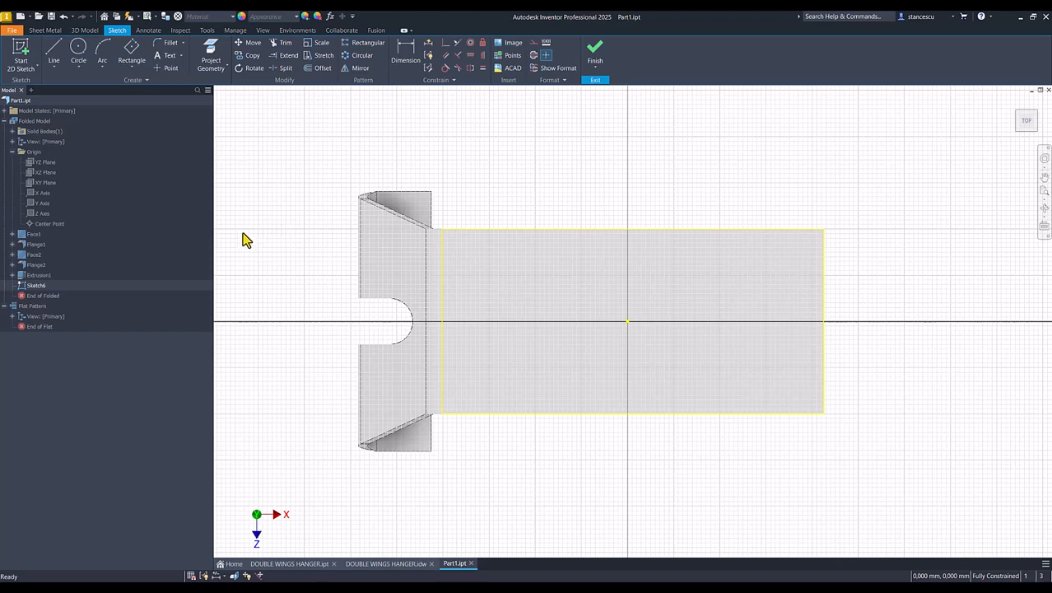
Step: Project the wing's two outer edge segments on either side of the existing slot into the sketch
click(211, 55)
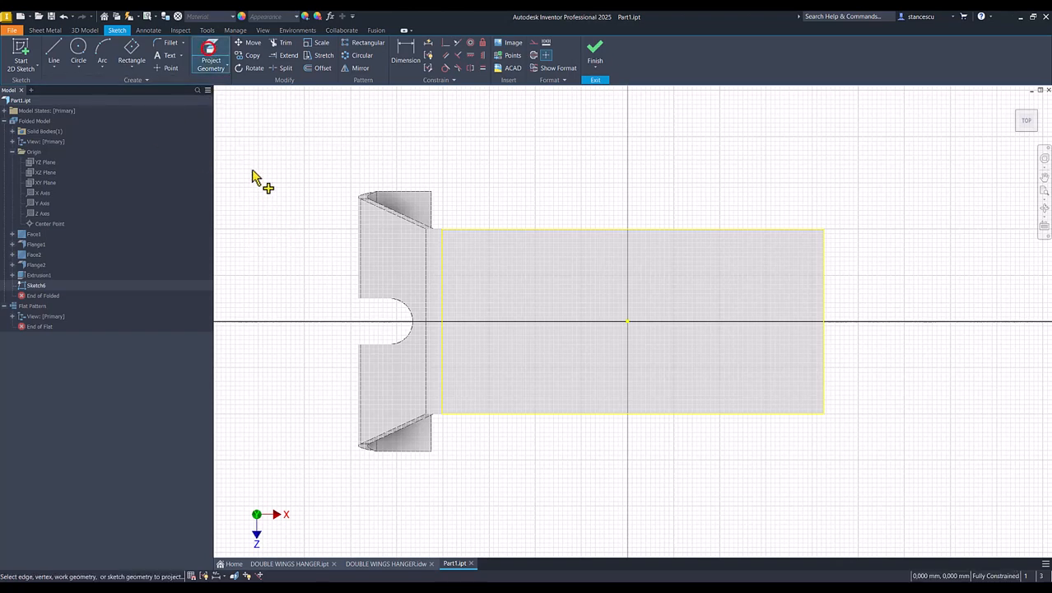
click(356, 282)
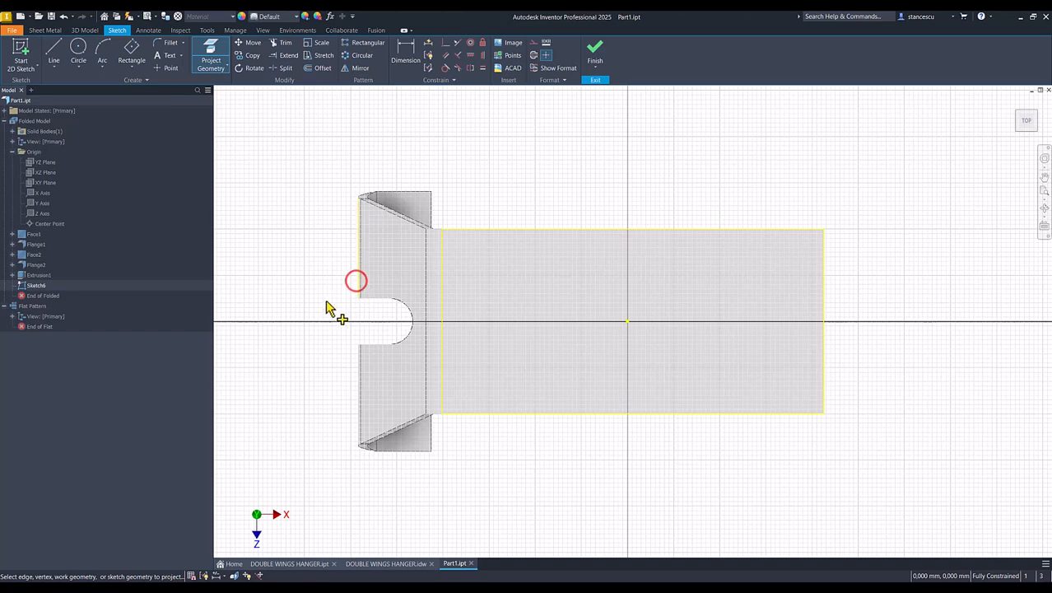
click(355, 351)
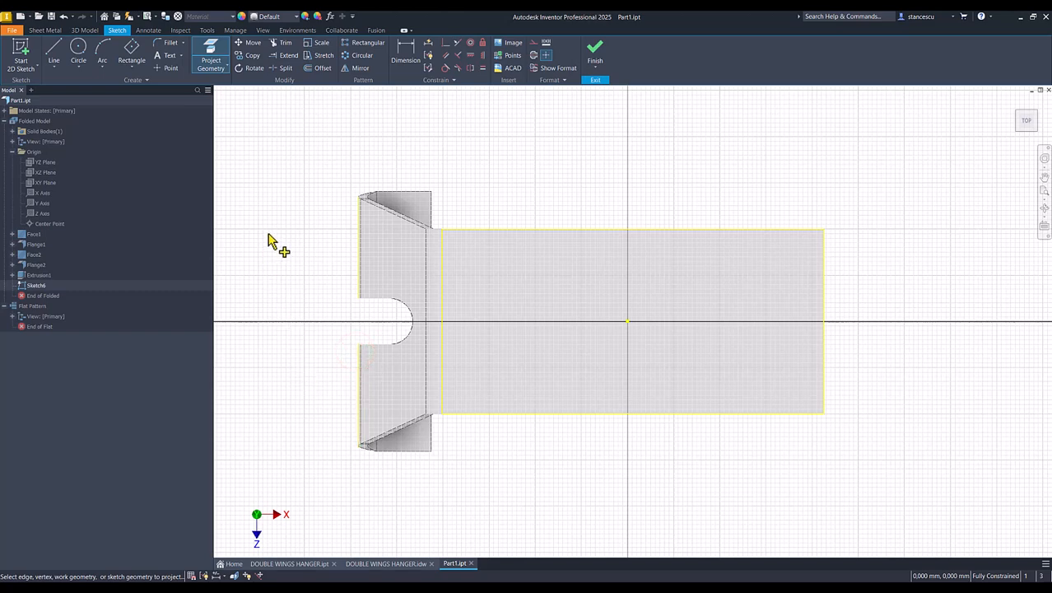
Step: Sketch a longer U-shaped slot between the projected edges' inner endpoints, with straight sides about 52 mm long and a tangent arc of 10 mm radius
click(54, 54)
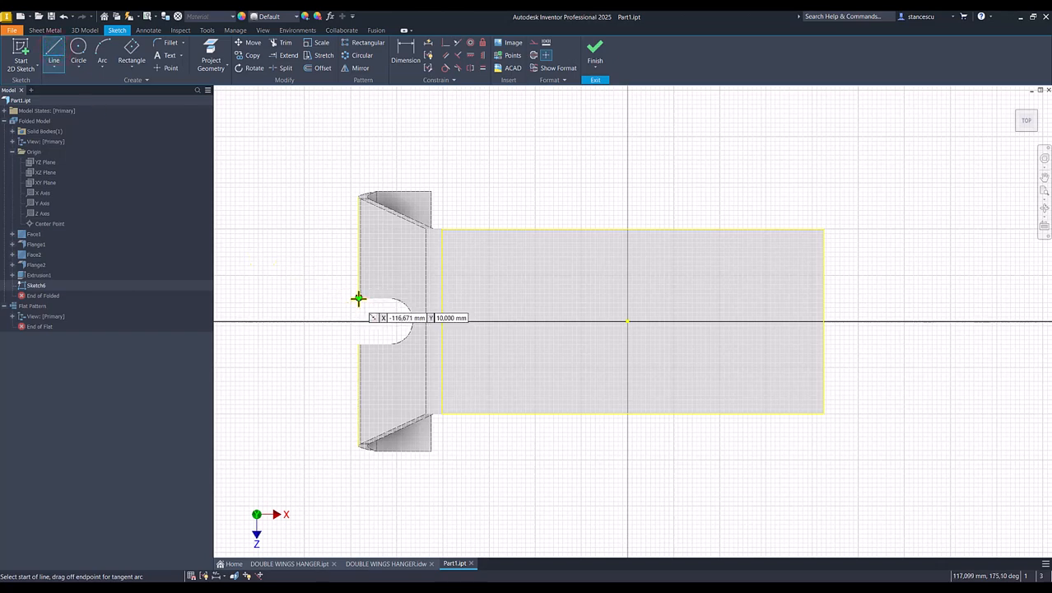
click(358, 297)
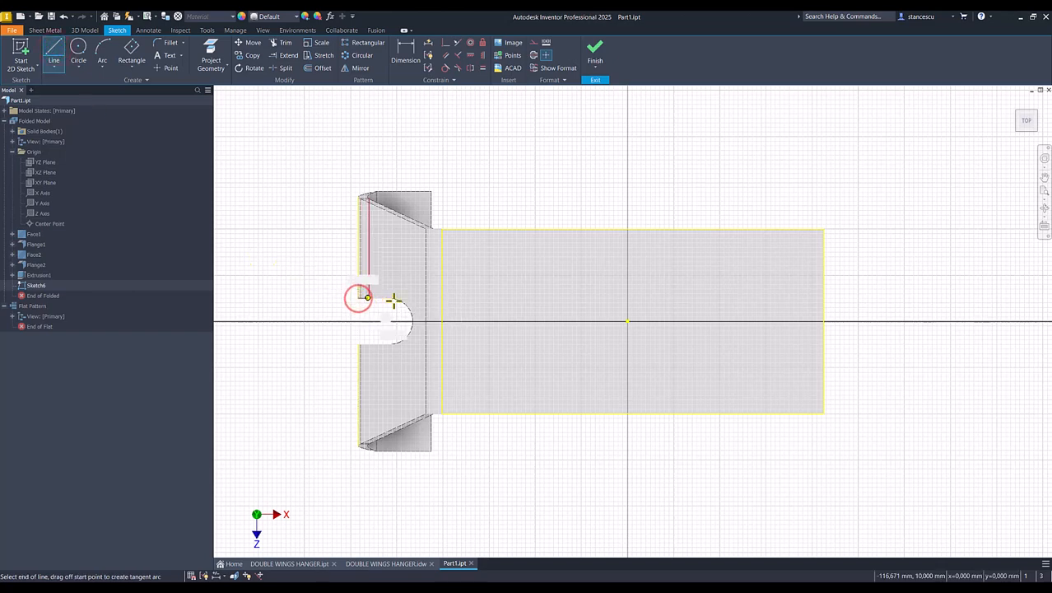
click(479, 298)
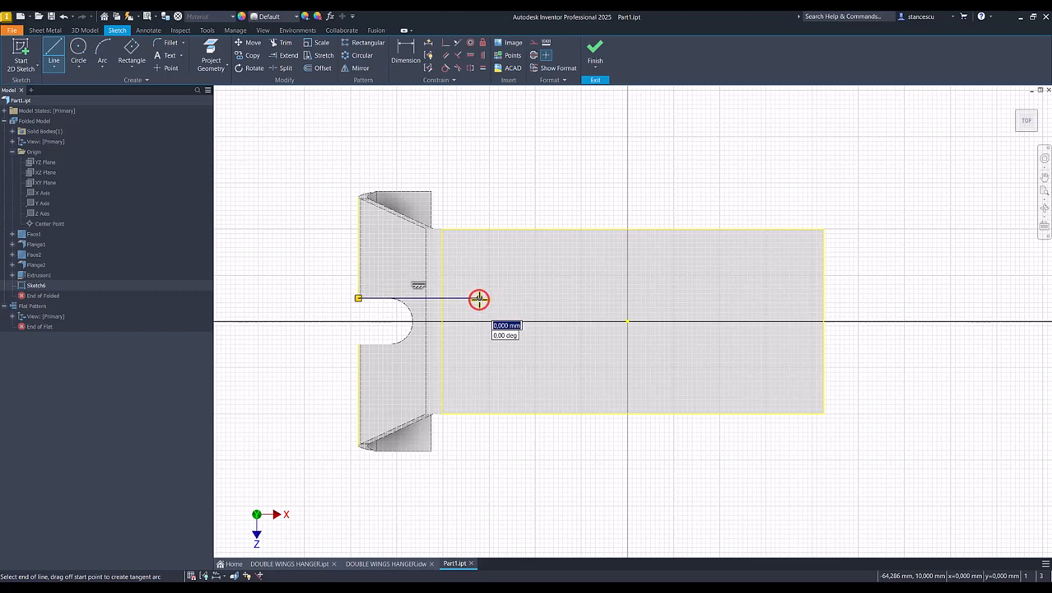
drag(479, 298, 489, 344)
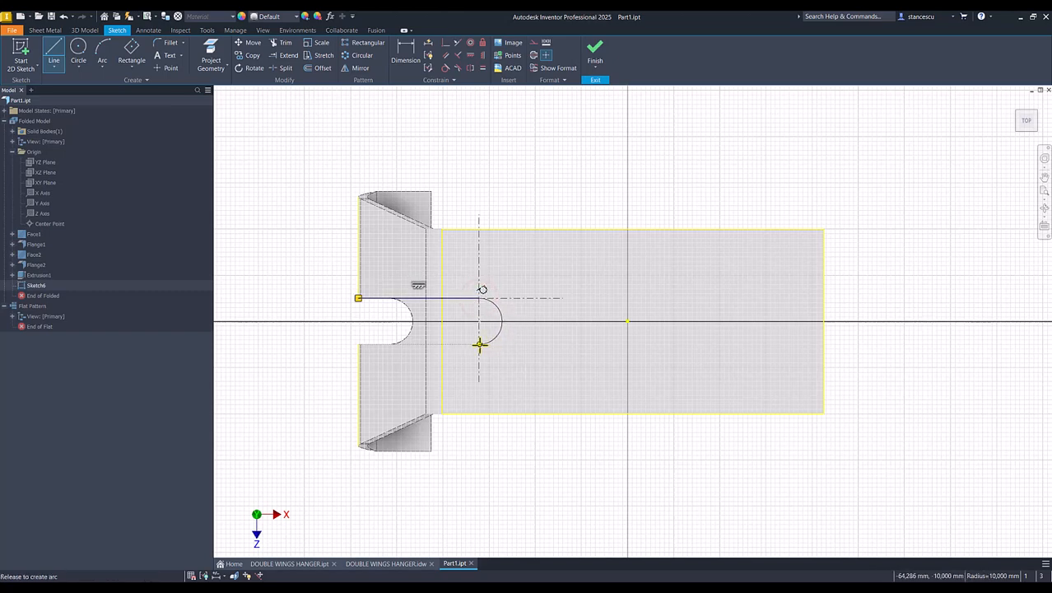
drag(479, 344, 479, 345)
click(358, 345)
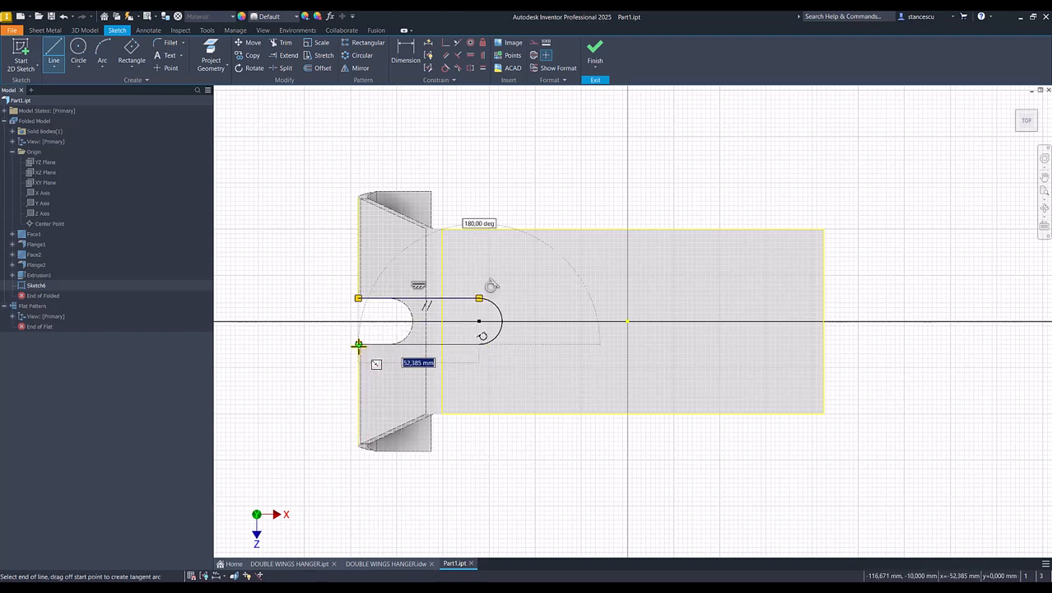
Step: Close the U-shaped slot profile with a vertical line joining the open ends of its two straight sides
click(357, 298)
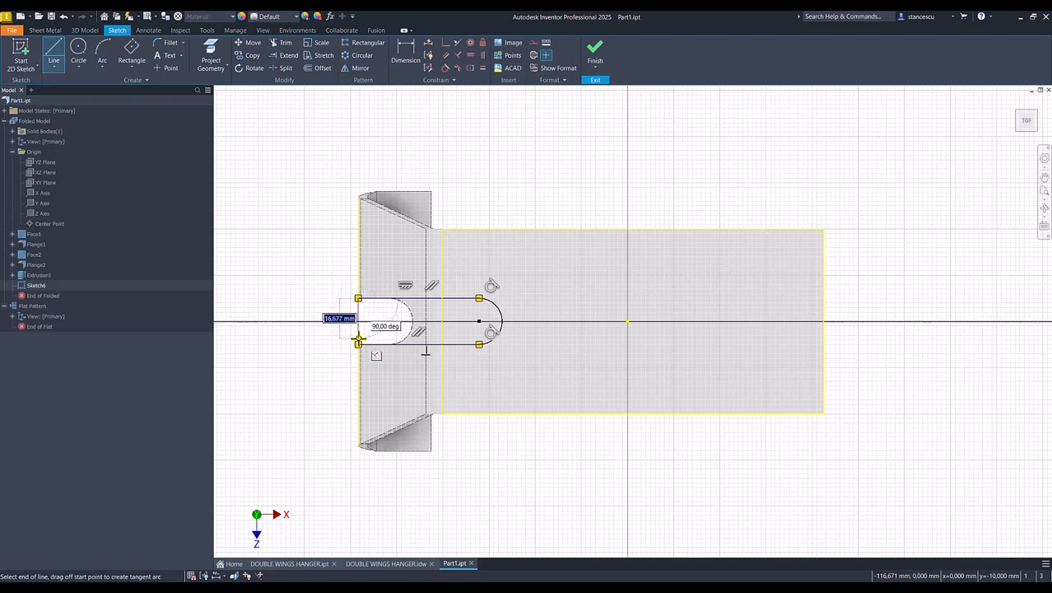
click(357, 344)
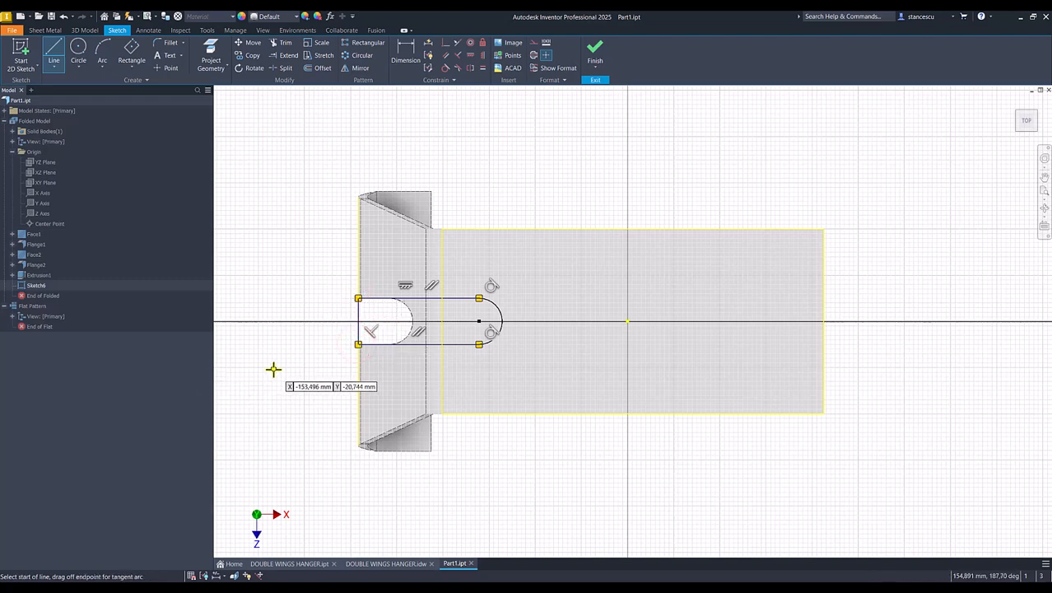
key(Escape)
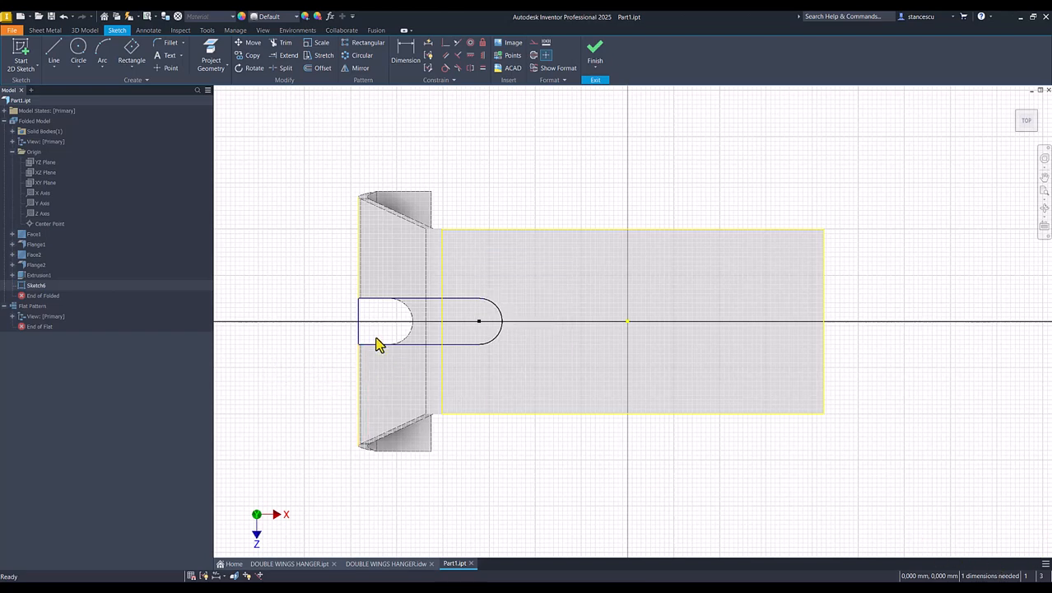
Step: Dimension the slot arc's center 154/2 mm from the sketch origin and finish the sketch
click(405, 52)
click(480, 322)
click(628, 322)
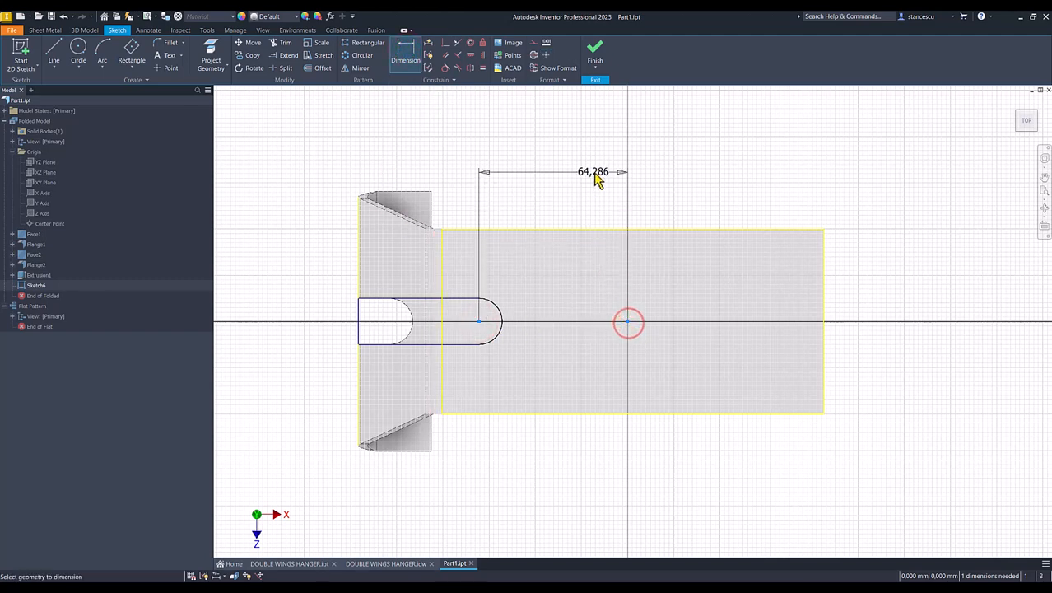
click(582, 176)
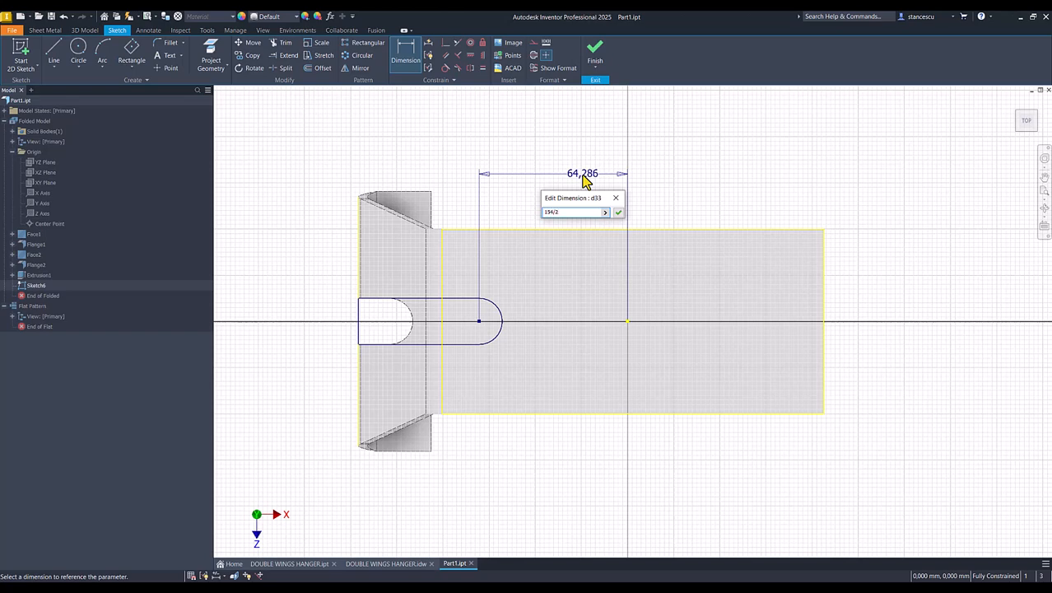
click(618, 213)
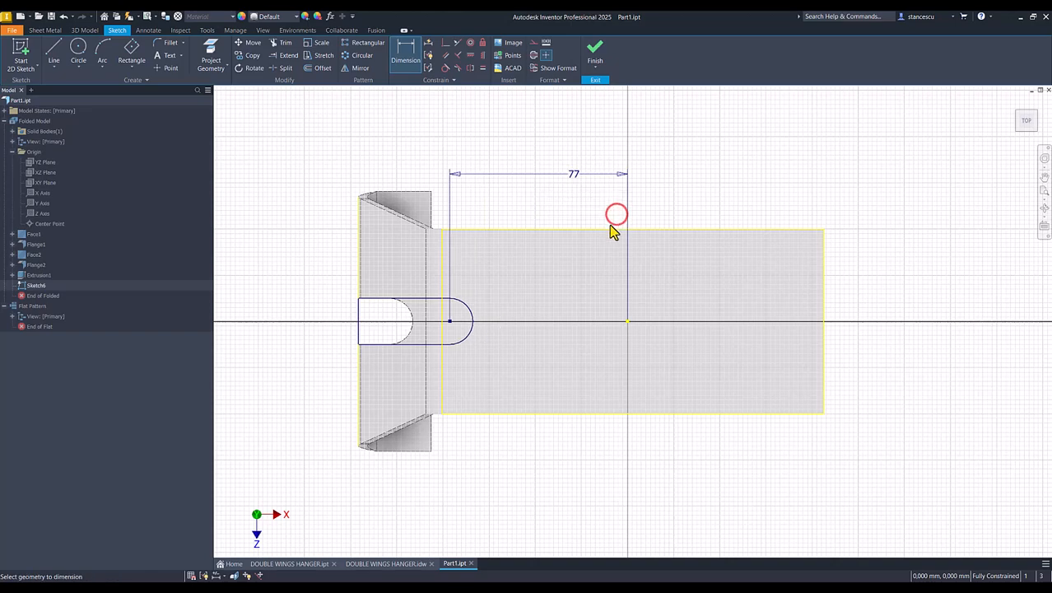
click(595, 51)
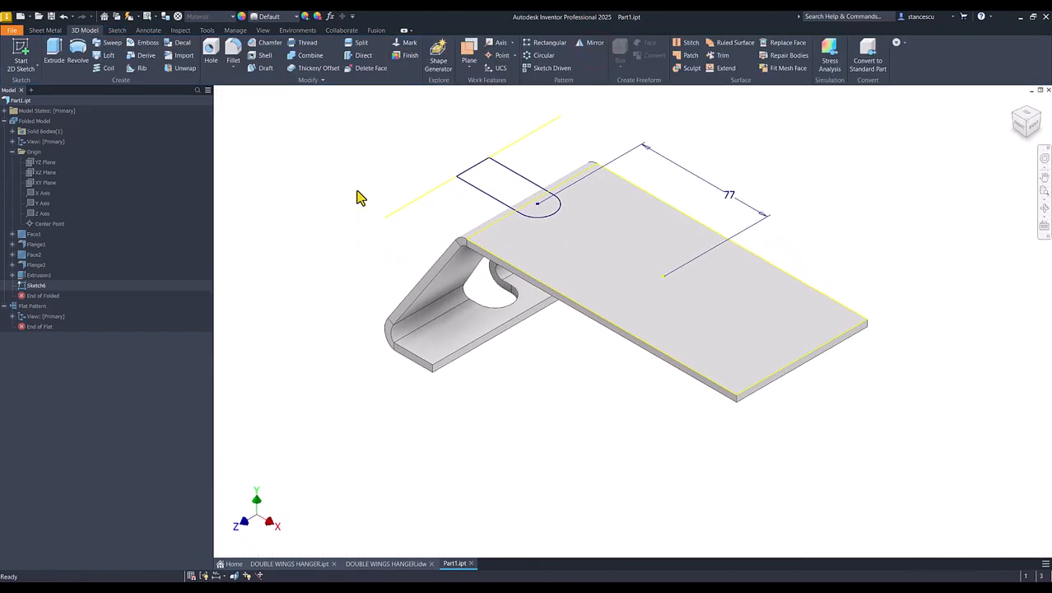
Step: Extrude both regions of the slot profile as a cut up to the inner face of the bottom flange
click(53, 51)
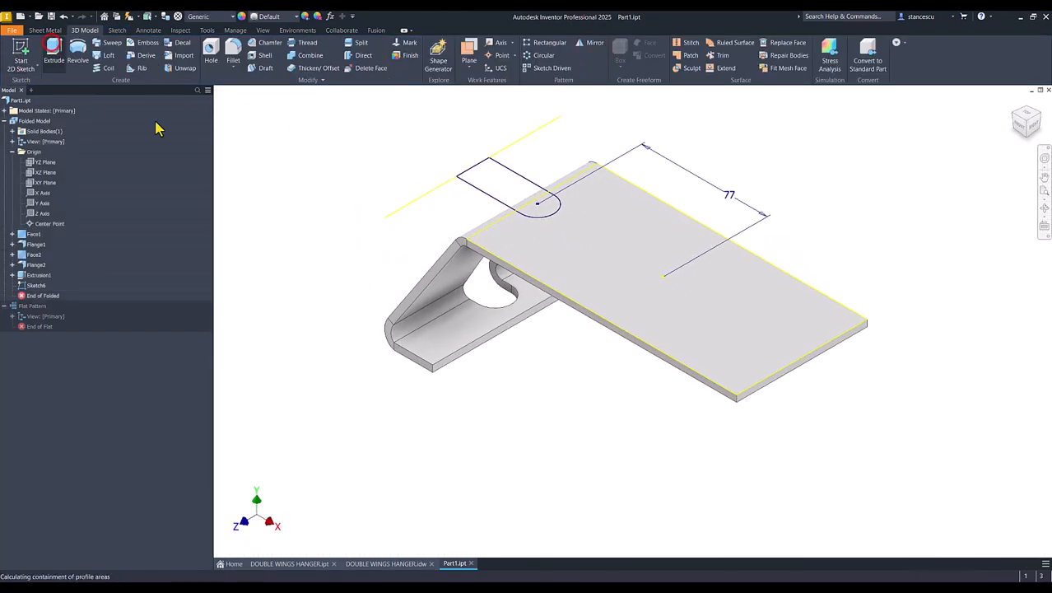
click(519, 213)
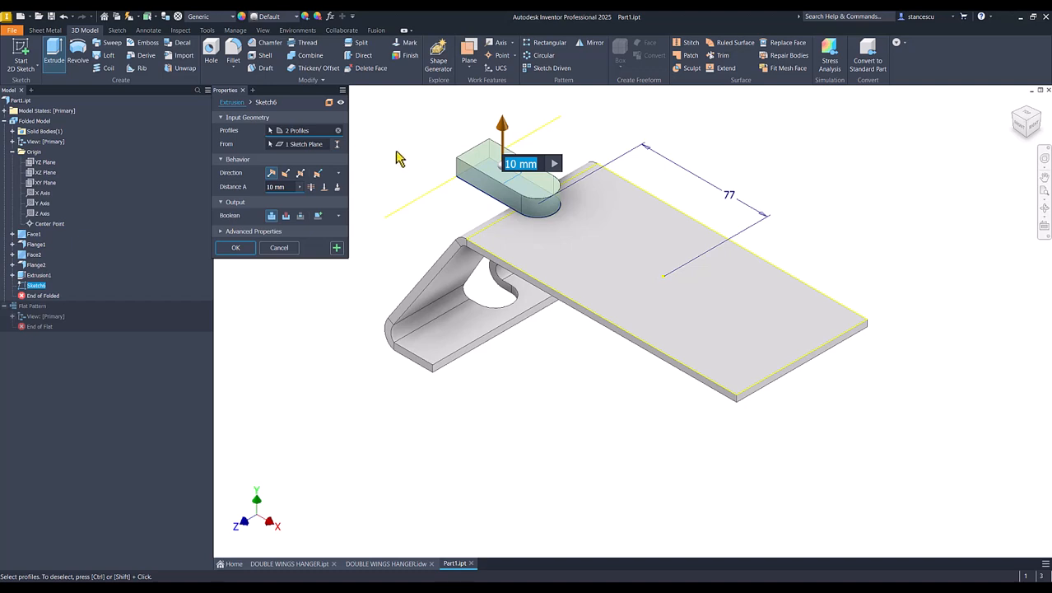
click(322, 193)
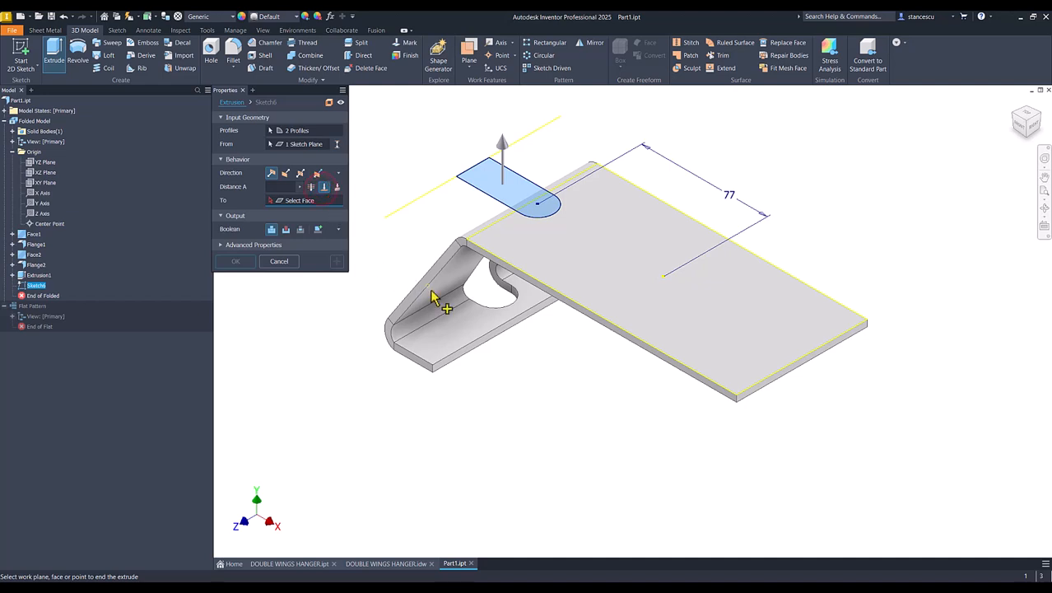
click(472, 320)
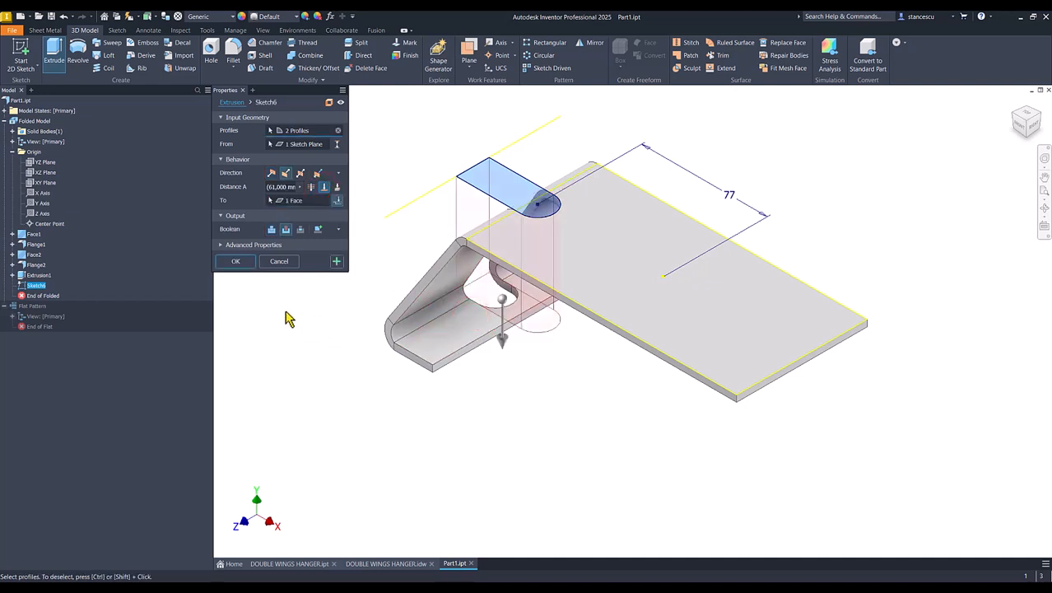
click(251, 258)
Step: Inspect the slot cuts through the top plate, sloped wing and bottom flange, and open the part's flat pattern
shift+middle_drag(467, 364, 442, 261)
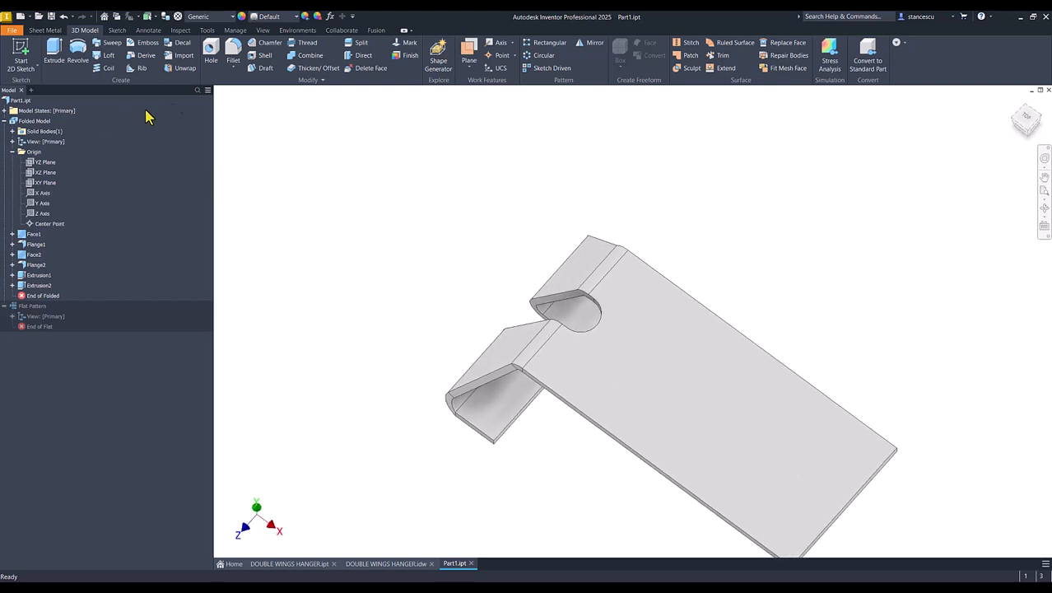
shift+middle_drag(278, 134, 568, 353)
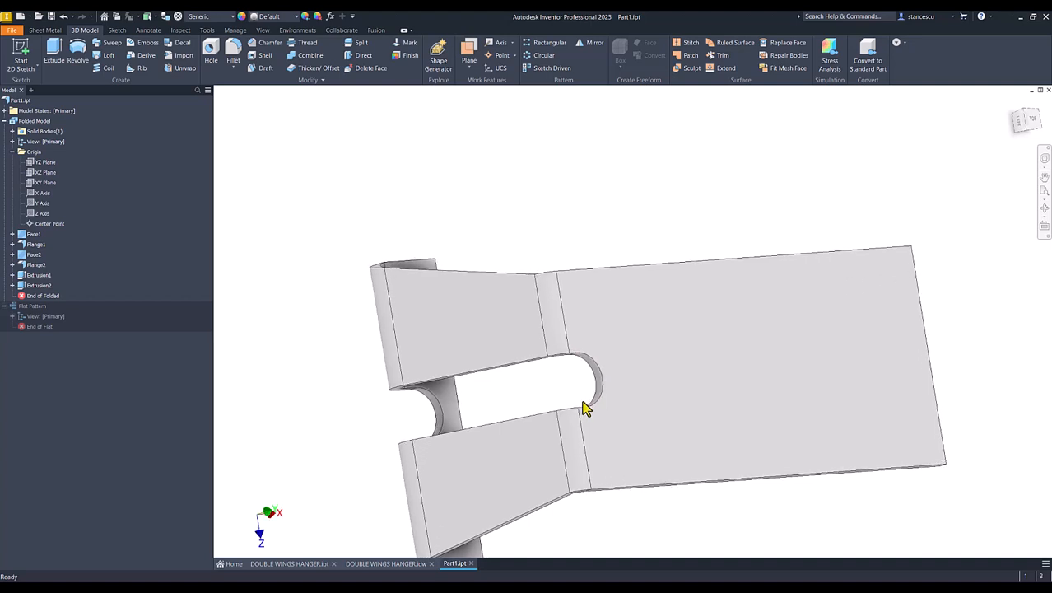
shift+middle_drag(676, 358, 459, 403)
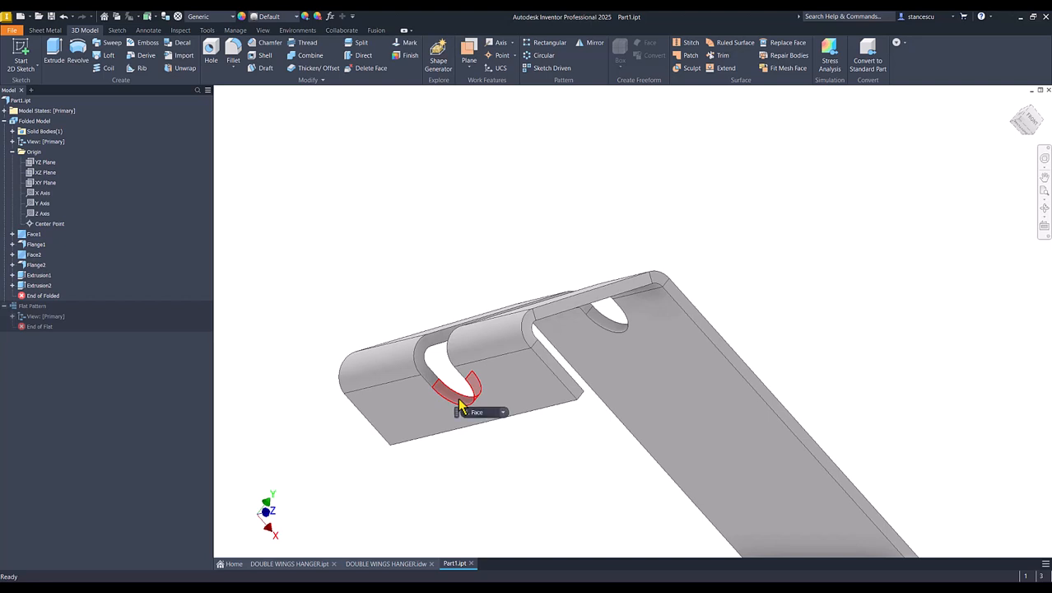
shift+middle_drag(451, 424, 564, 409)
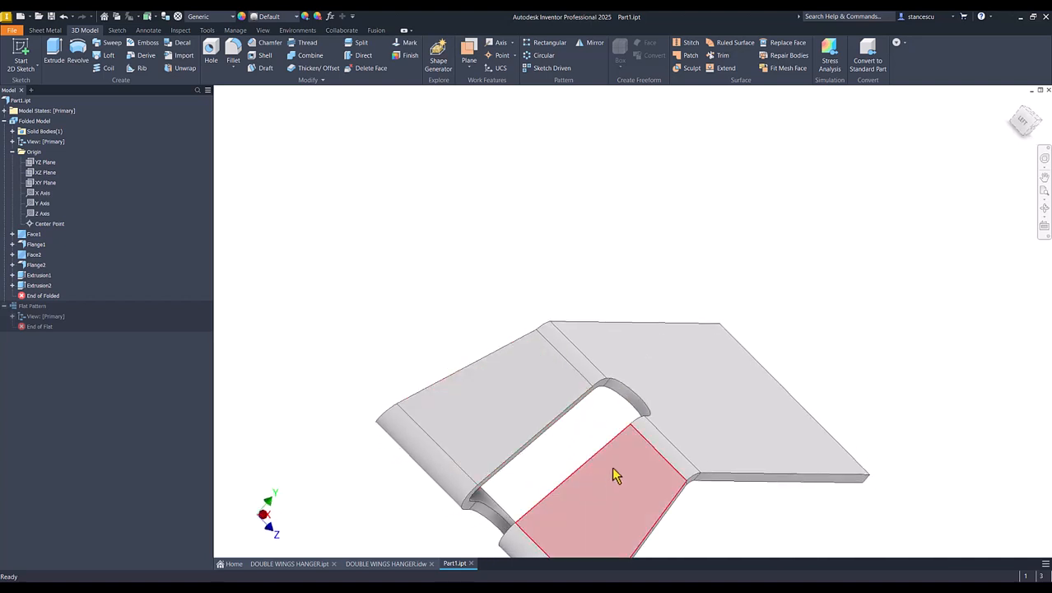
key(F6)
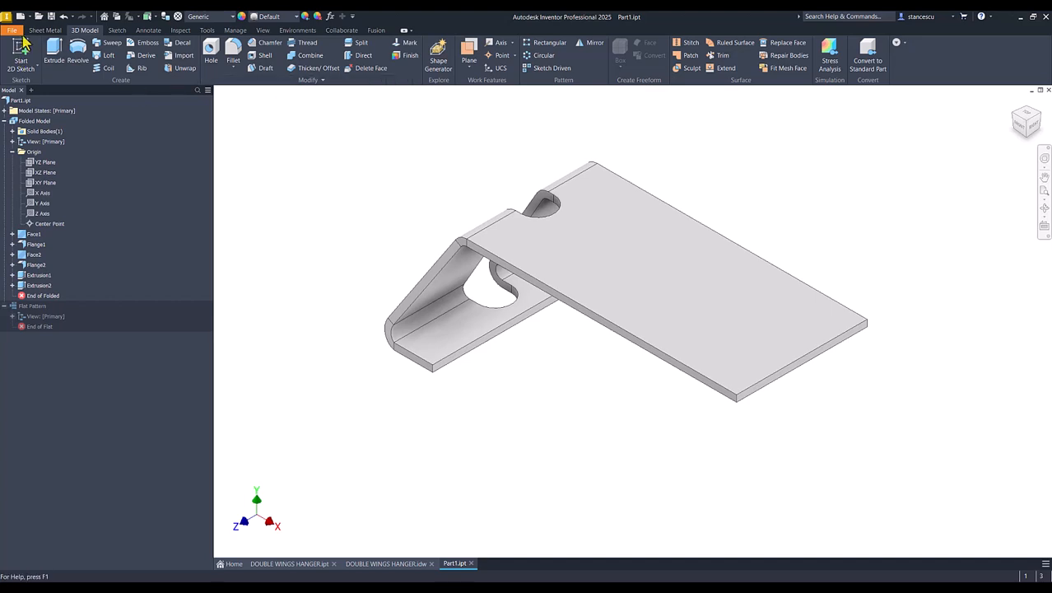
click(42, 30)
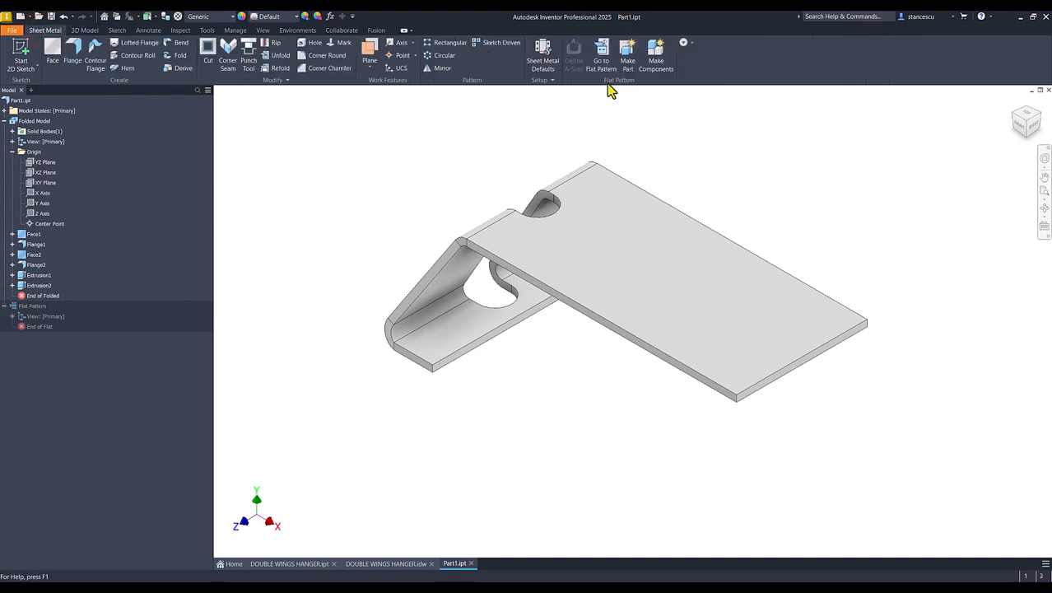
click(603, 59)
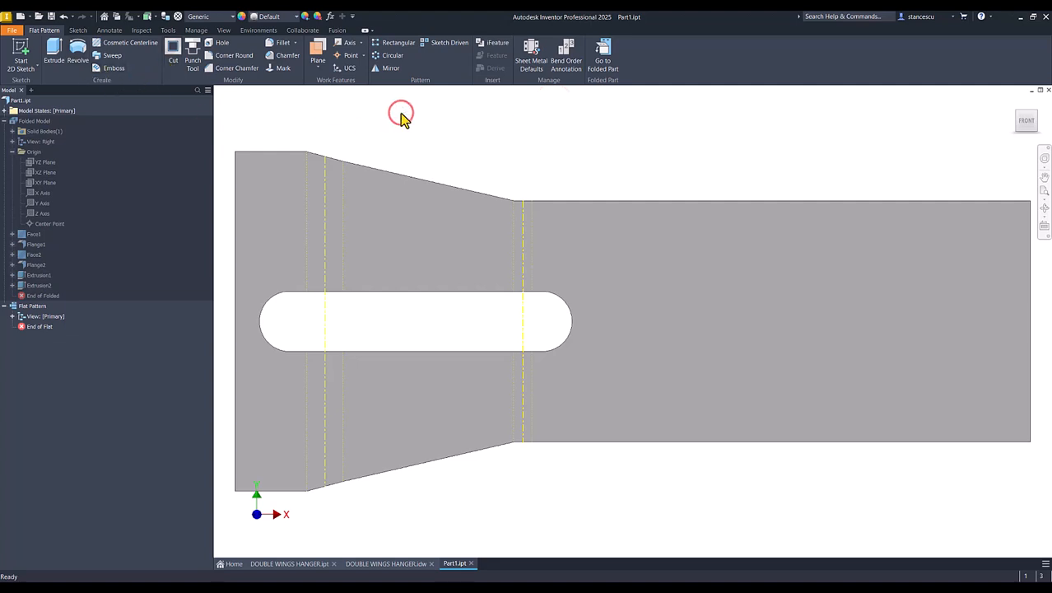
Step: Measure the flat-pattern slot from one end arc to the midpoint of the opposite end arc
key(m)
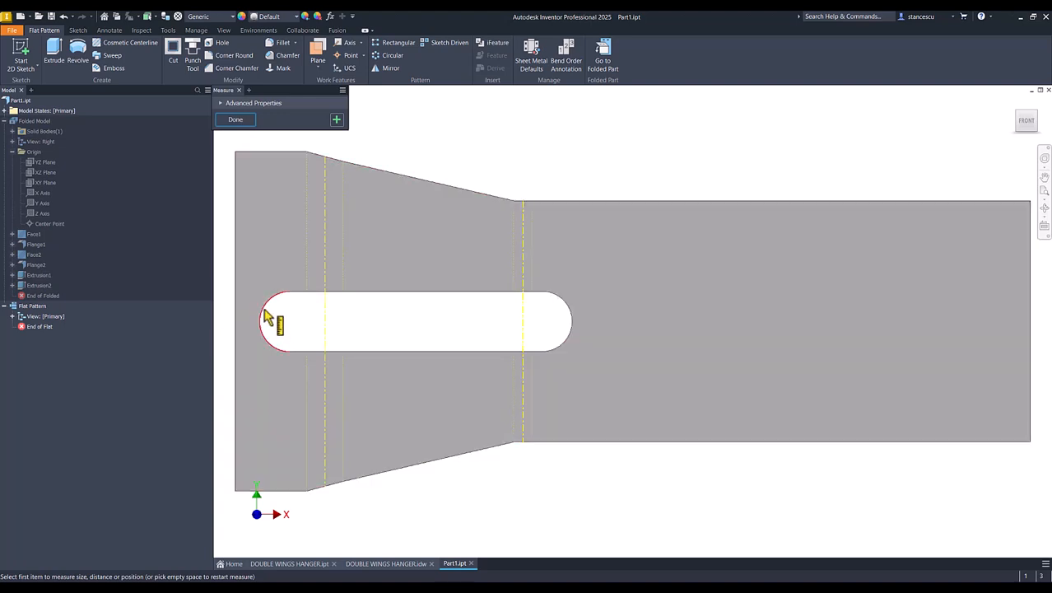
click(262, 312)
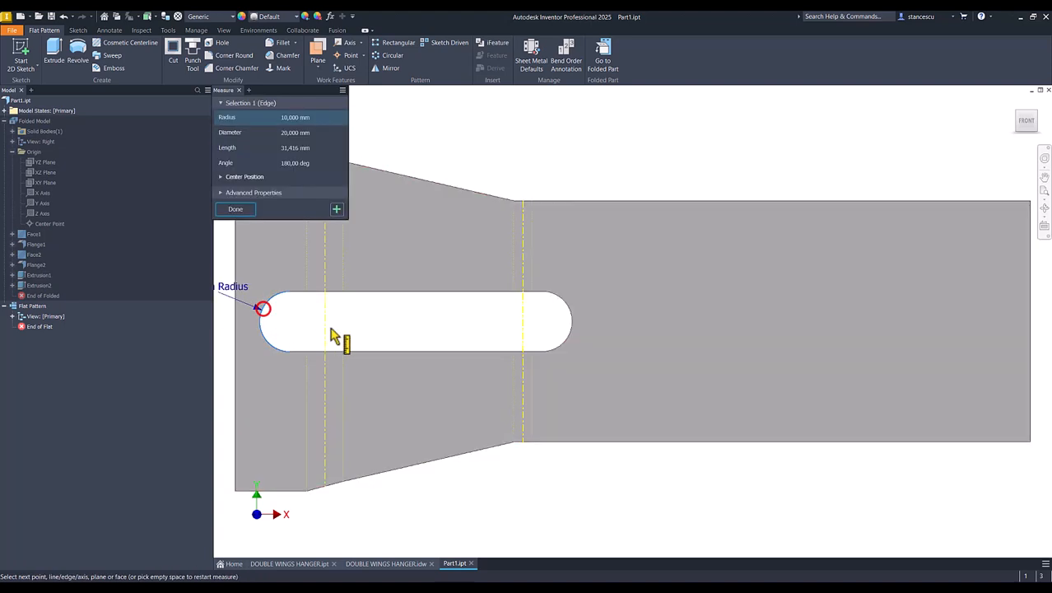
click(574, 327)
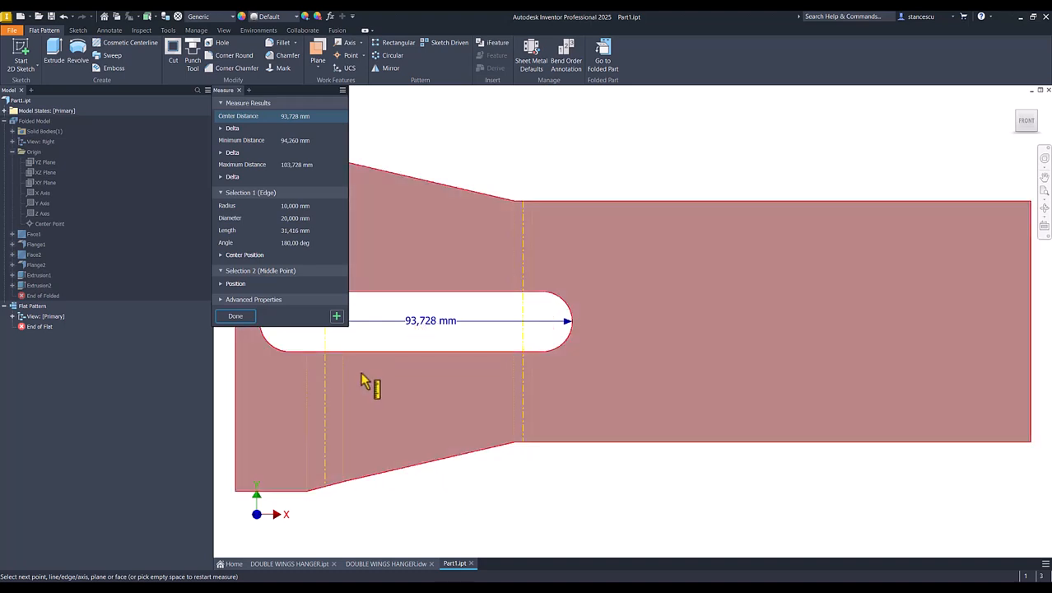
middle_drag(429, 359, 488, 406)
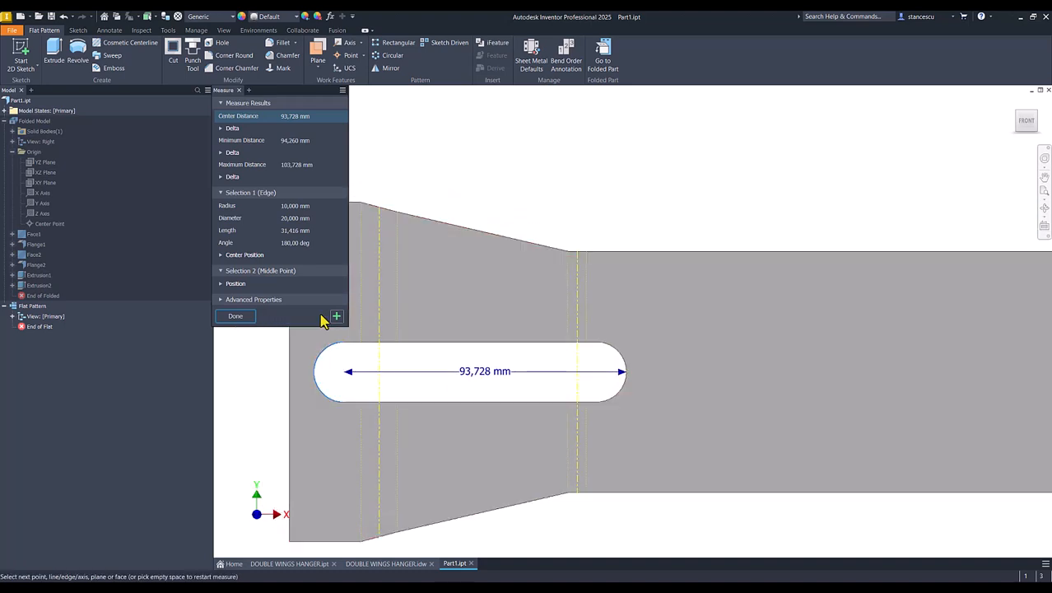
click(235, 317)
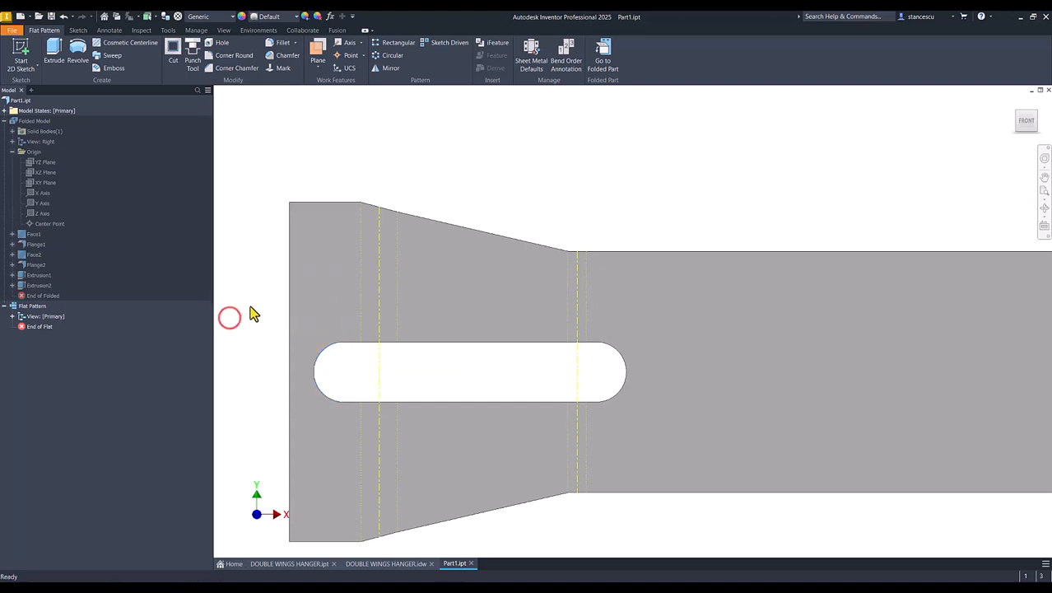
Step: Measure the center distance between the slot's two end arcs in the flat pattern, and return to the folded part
key(m)
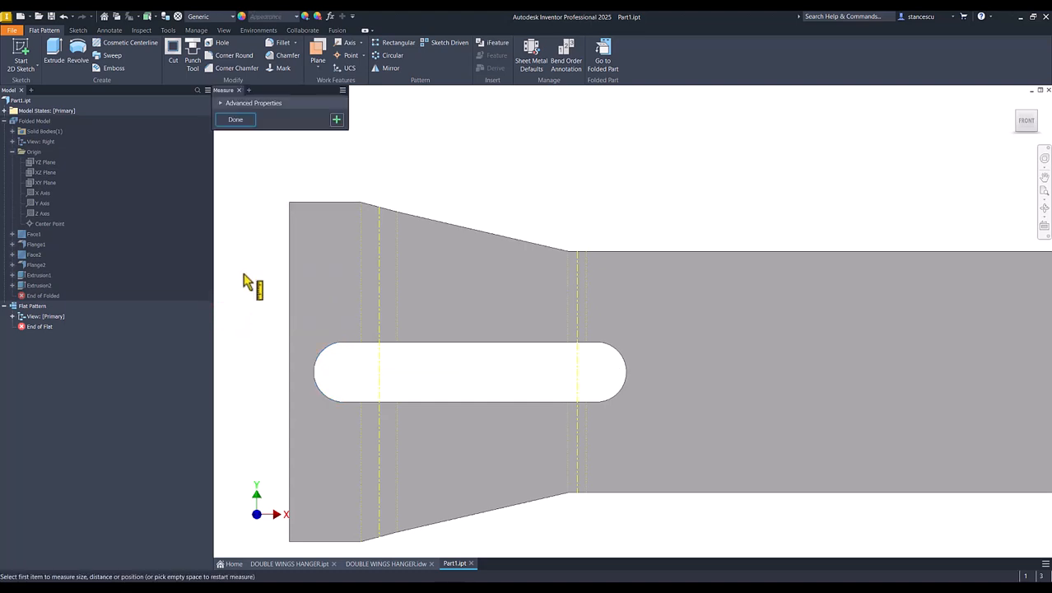
click(317, 360)
click(621, 358)
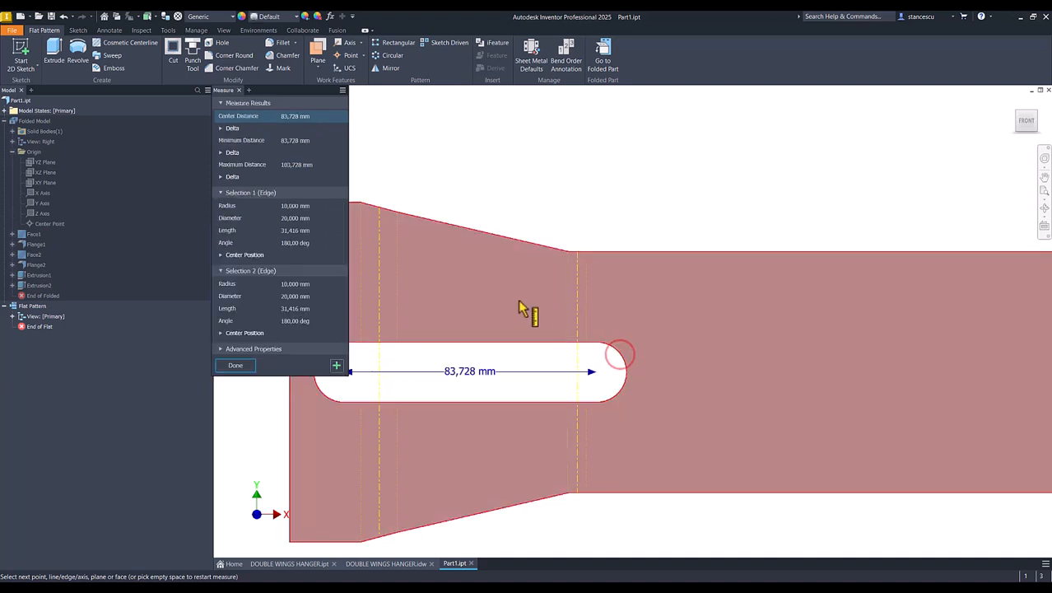
middle_drag(545, 418, 592, 371)
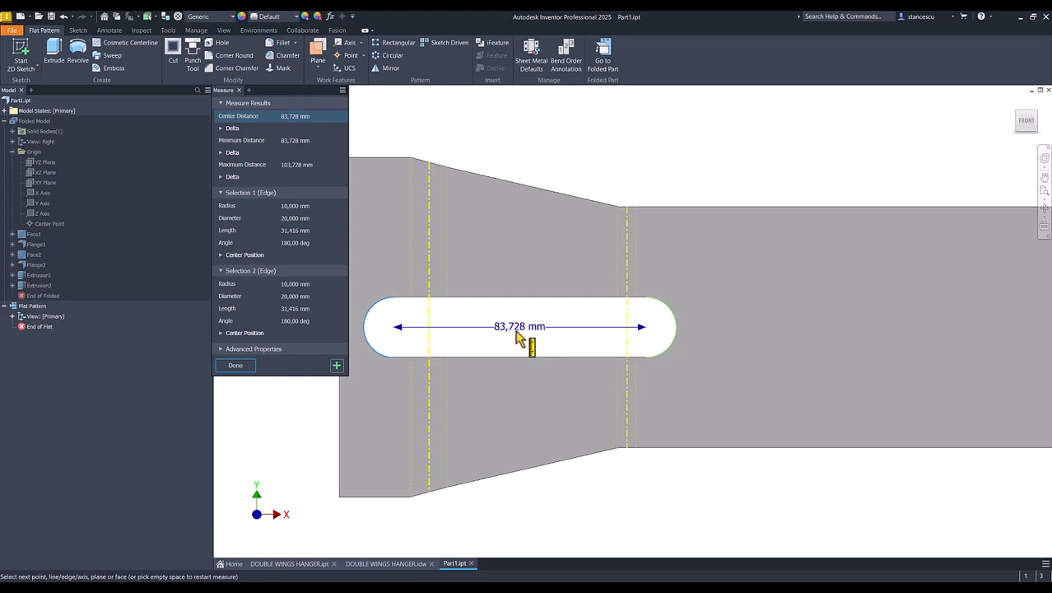
click(236, 366)
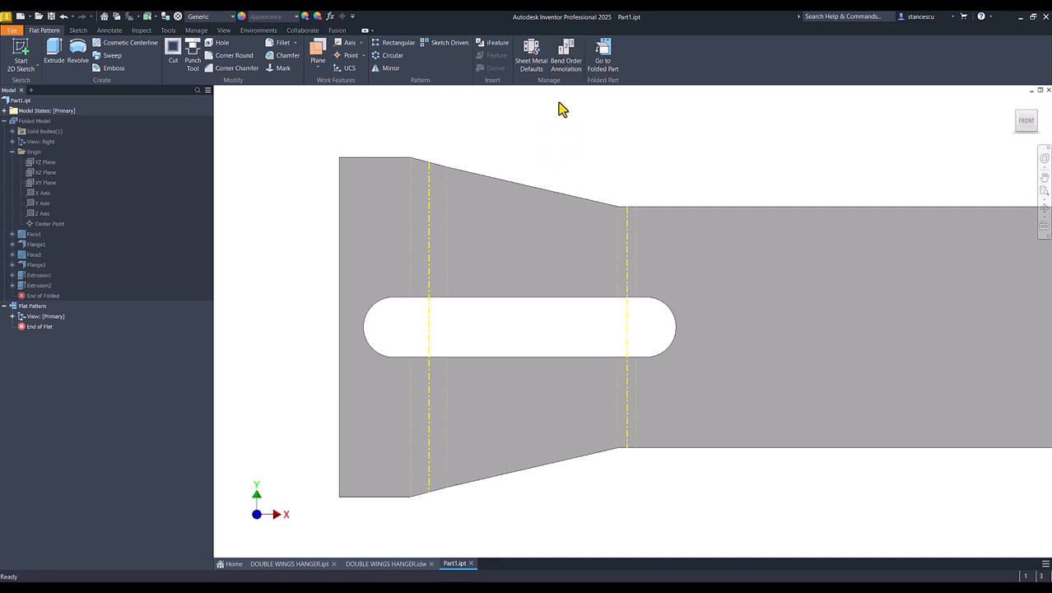
click(604, 61)
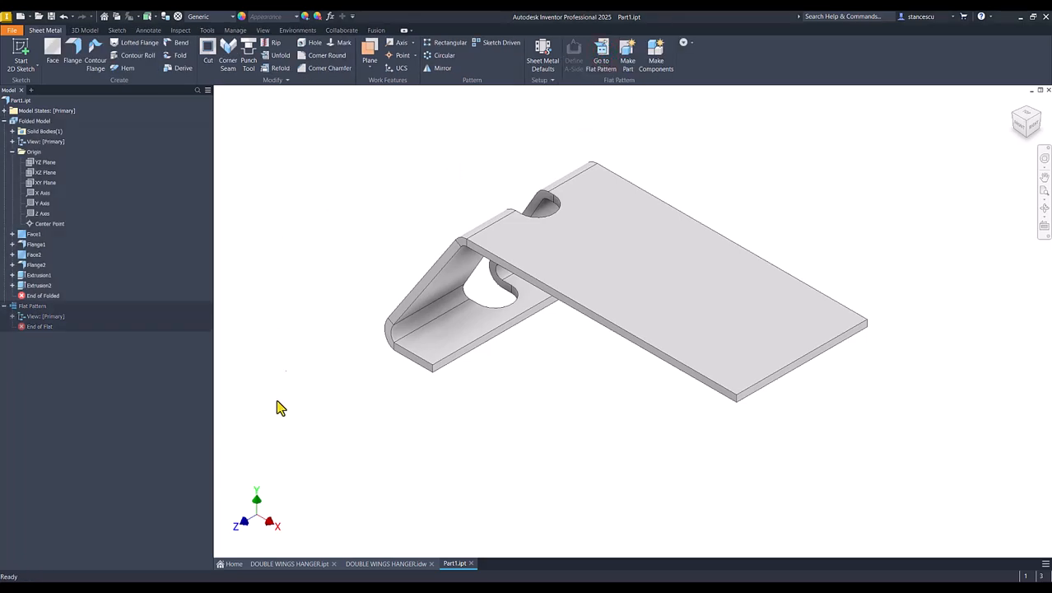
Step: Add a vertical dimension for the overall height of the left tab cutout in the drawing's top view
click(384, 564)
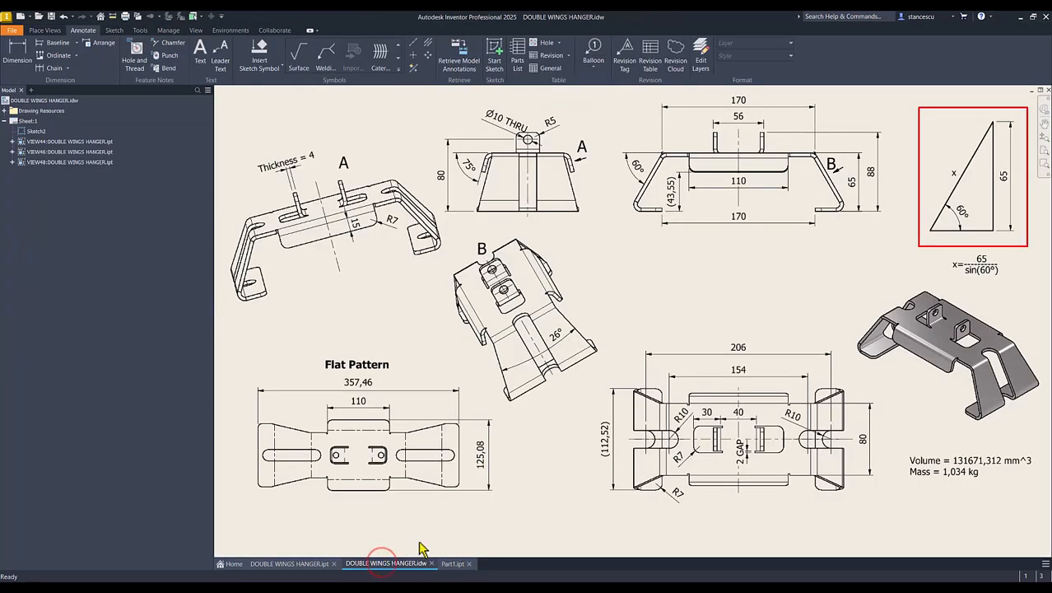
scroll(754, 409, up, 5)
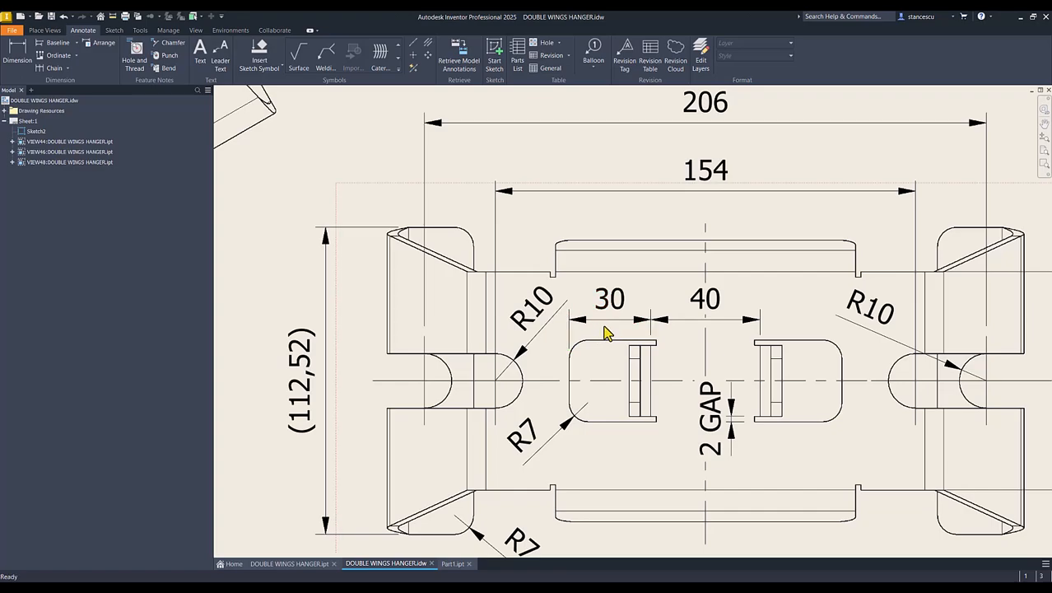
scroll(605, 335, down, 4)
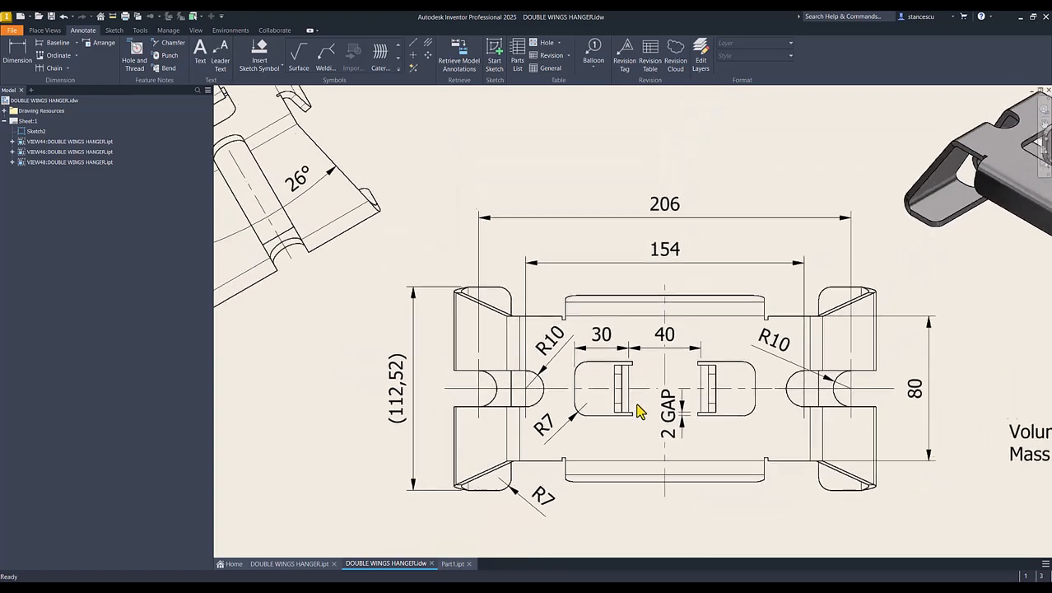
scroll(607, 415, down, 4)
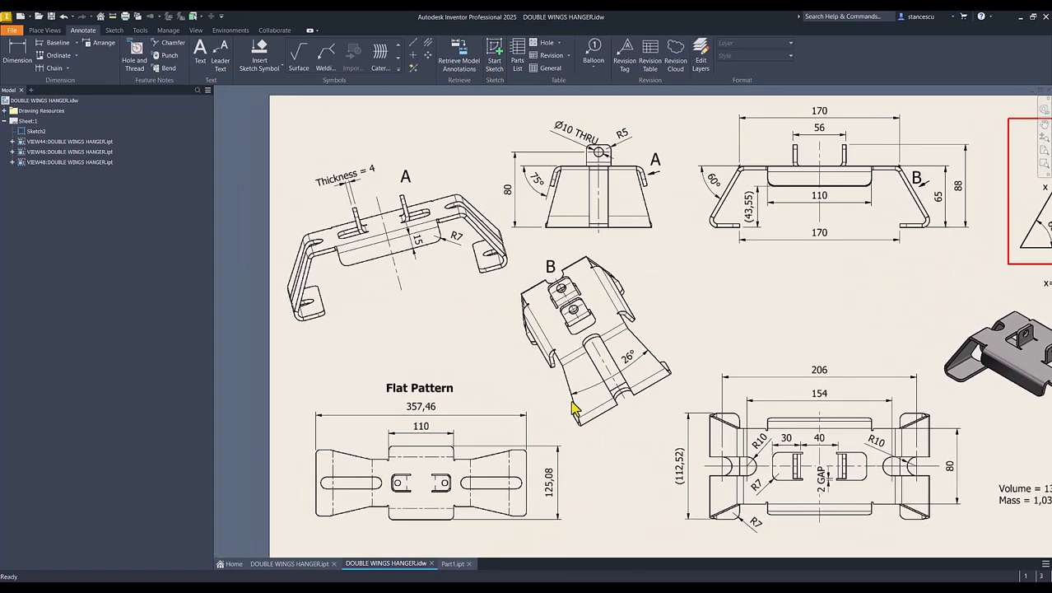
scroll(575, 404, up, 6)
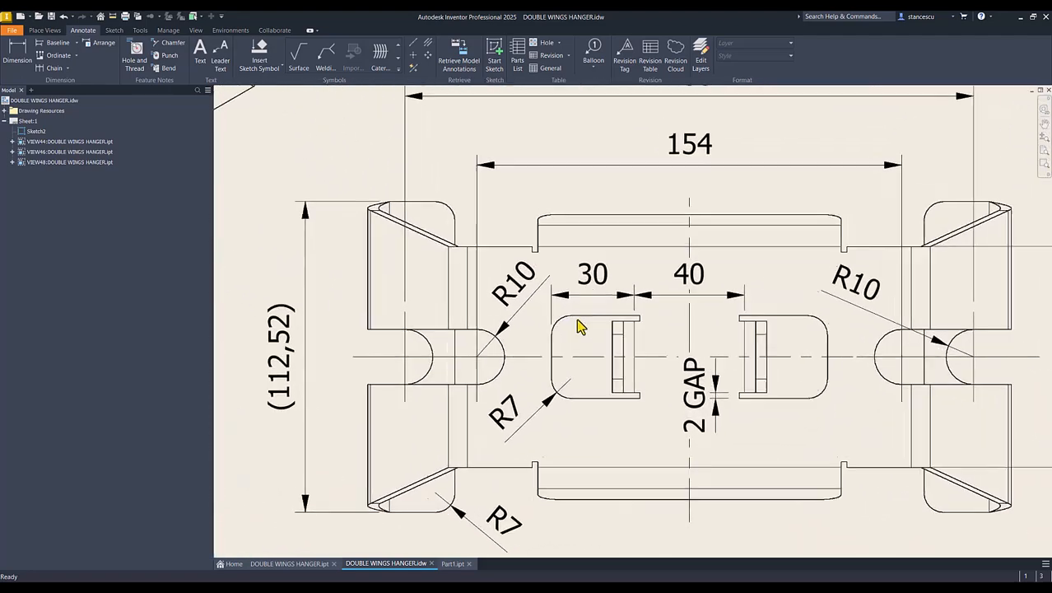
click(17, 53)
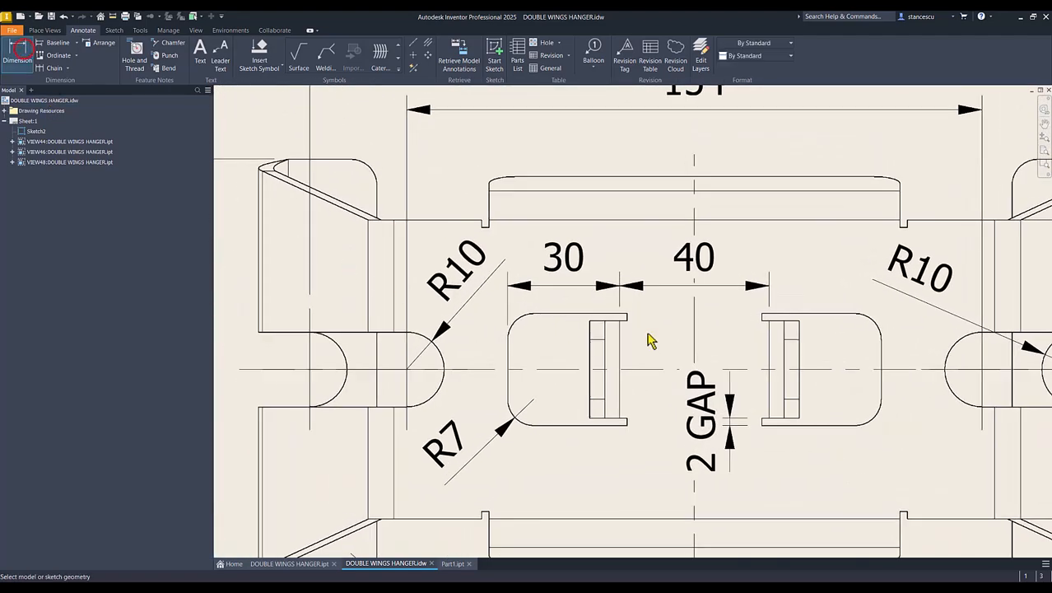
click(576, 314)
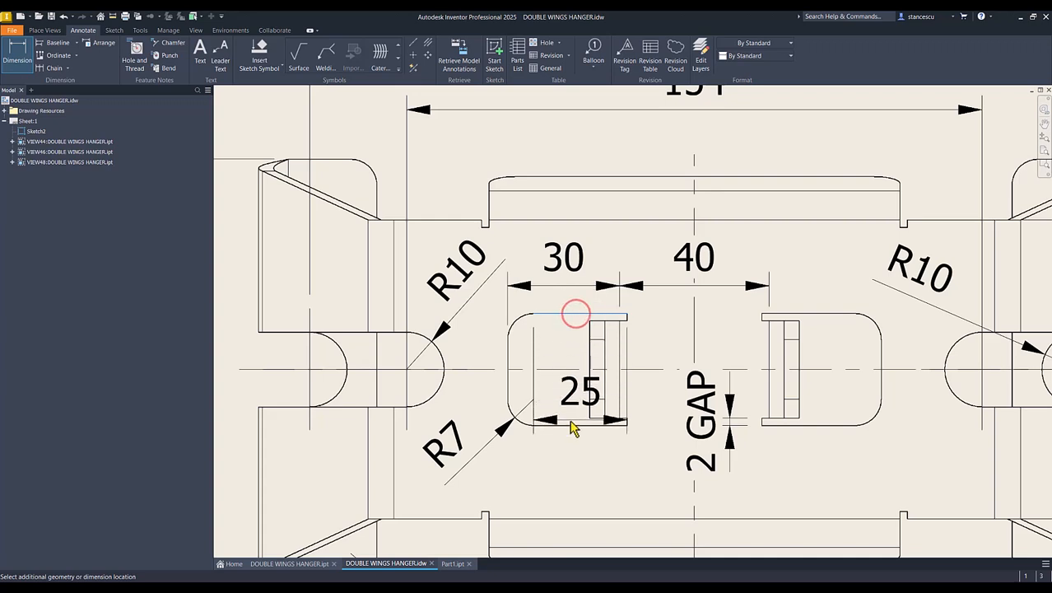
click(577, 425)
click(571, 397)
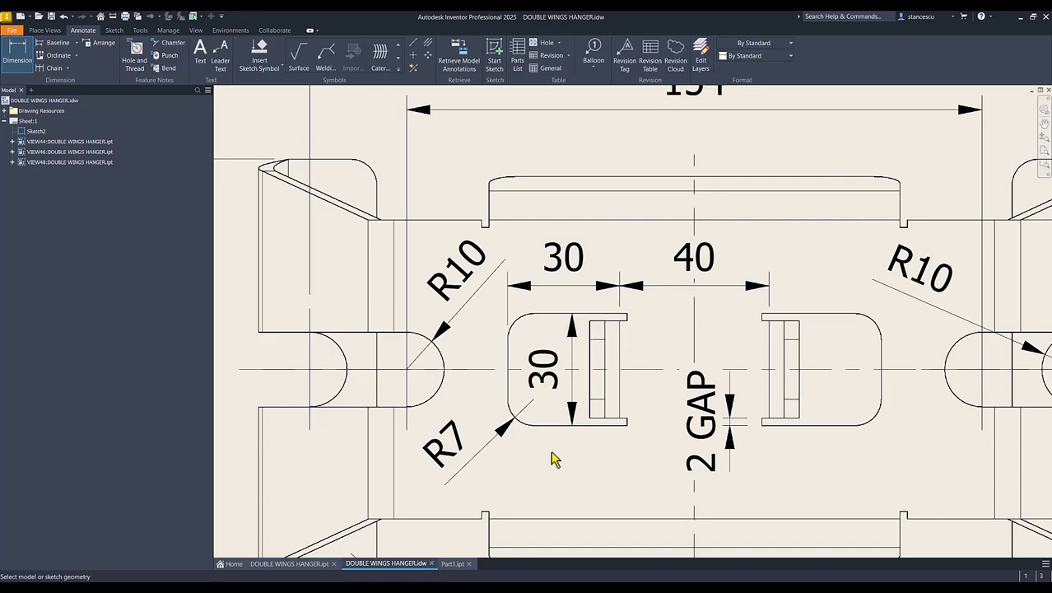
key(Num_Lock)
key(Home)
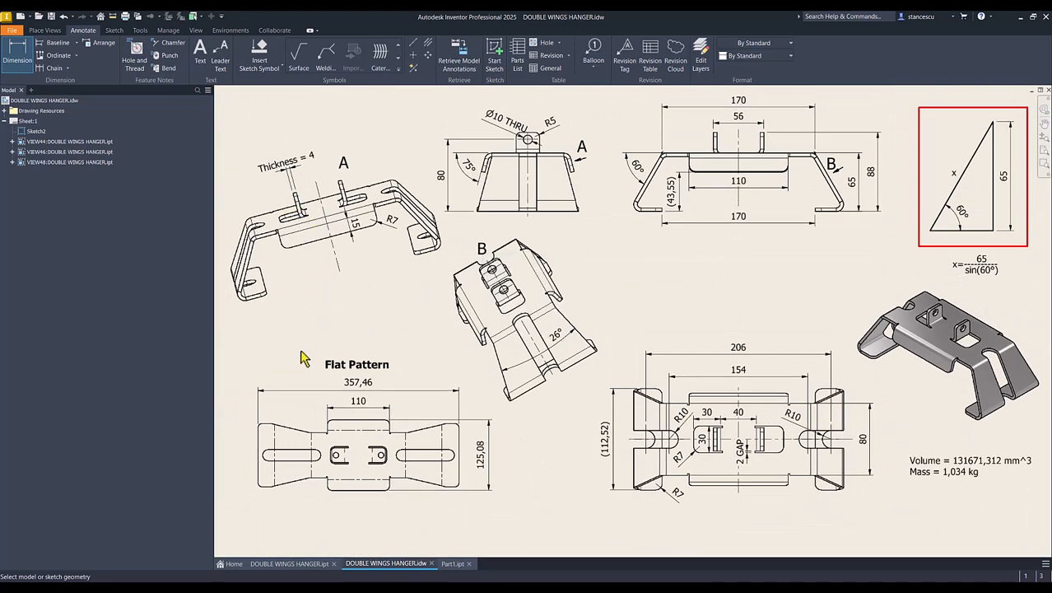
Step: Start a sketch on the part's top plate and draw a 30 x 30 mm rectangle between the slot and the origin
click(448, 563)
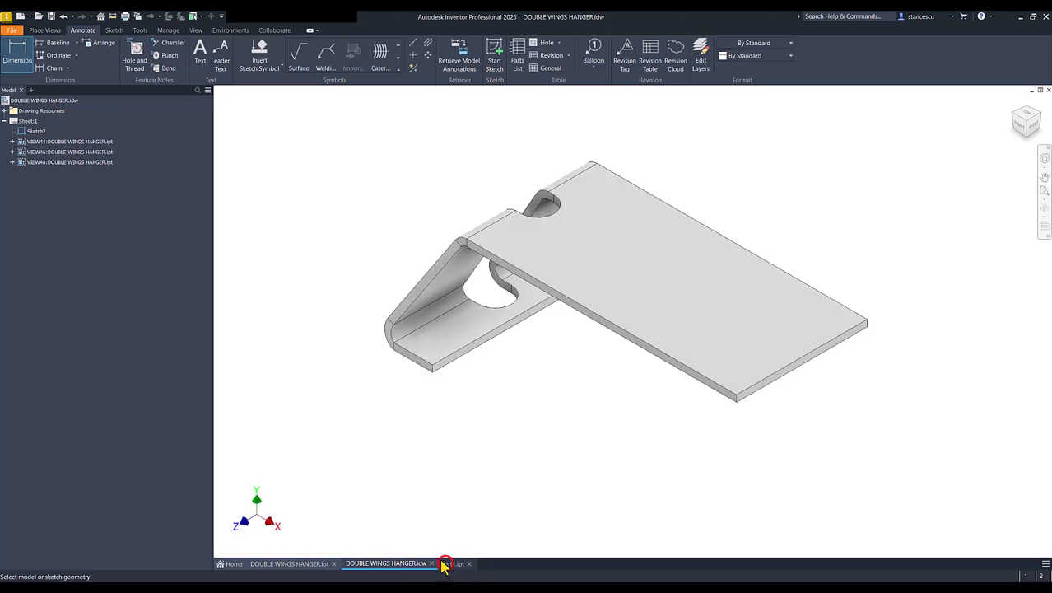
click(678, 255)
click(753, 253)
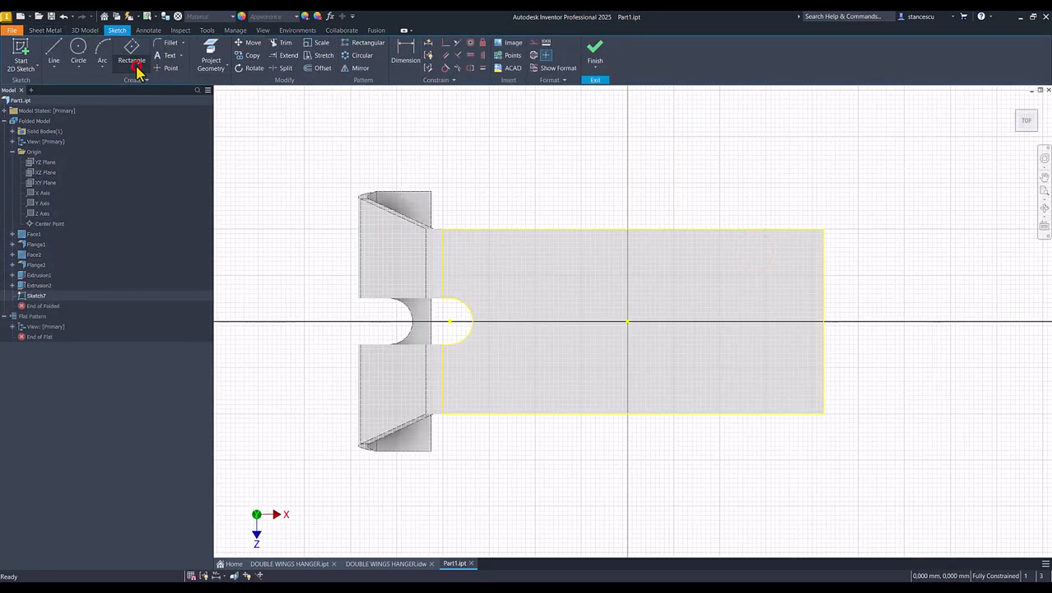
click(136, 71)
click(146, 86)
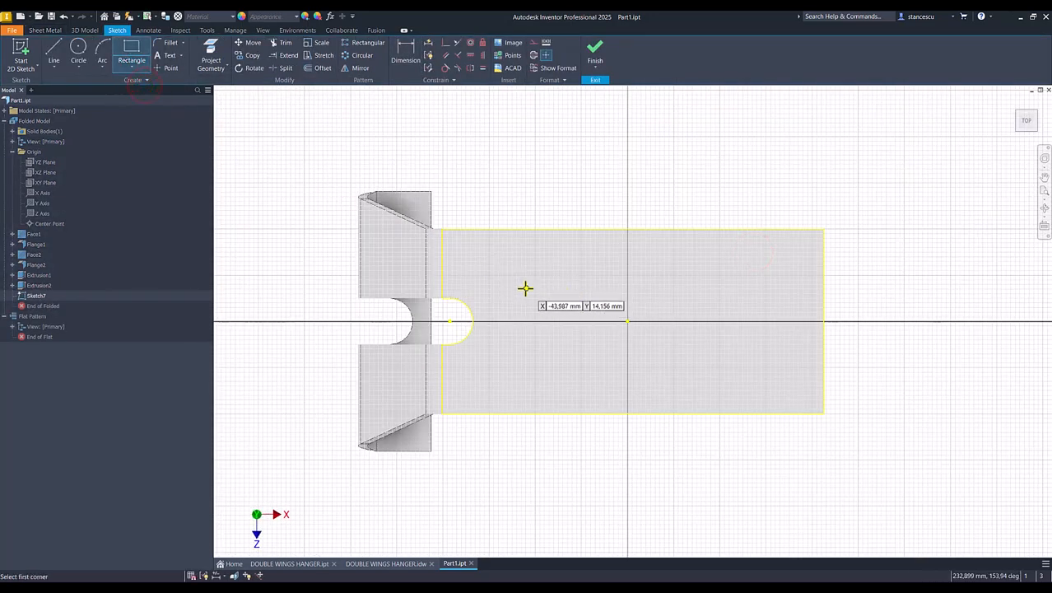
click(512, 285)
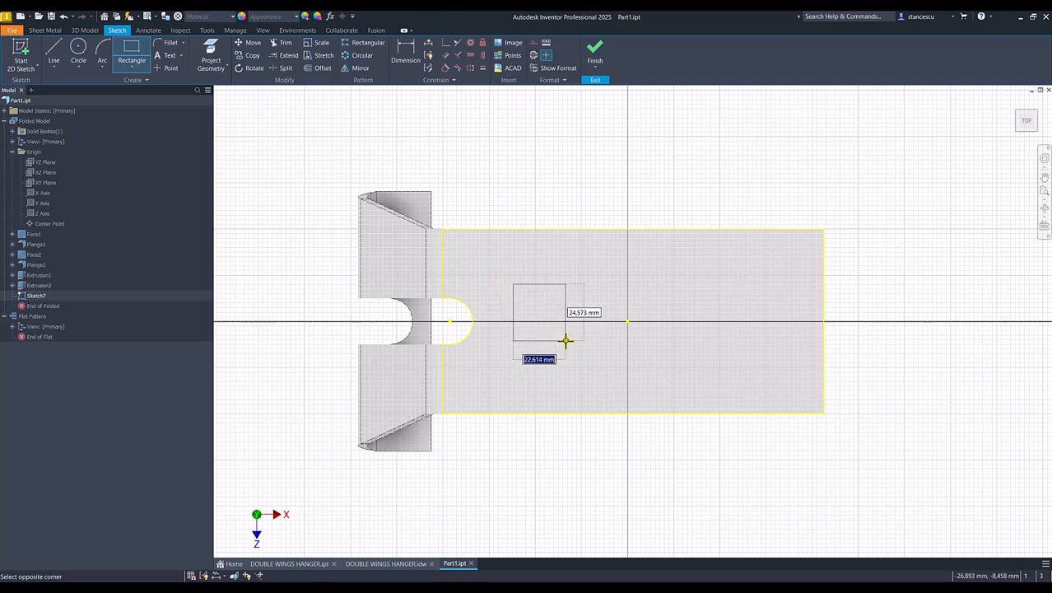
text(30)
key(Tab)
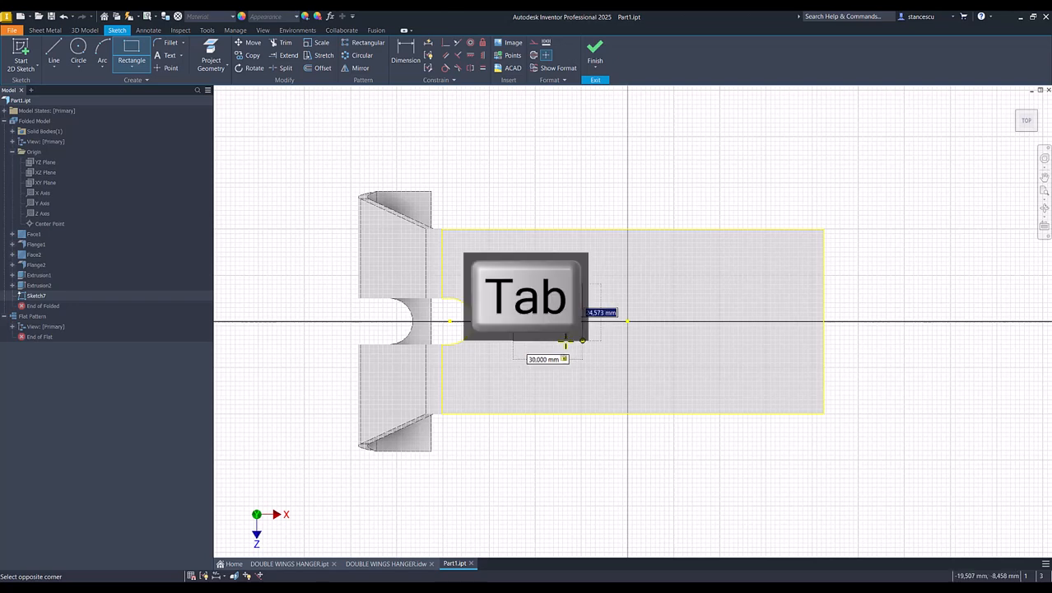
text(30)
key(Return)
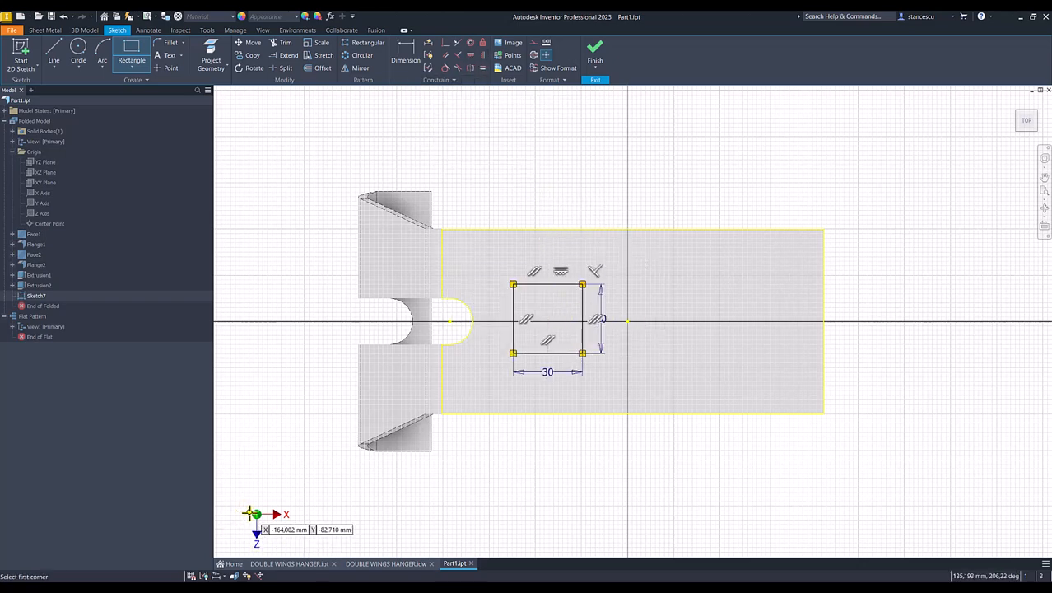
Step: Align the midpoint of the rectangle's edge nearest the origin horizontally with the origin
click(470, 55)
click(582, 320)
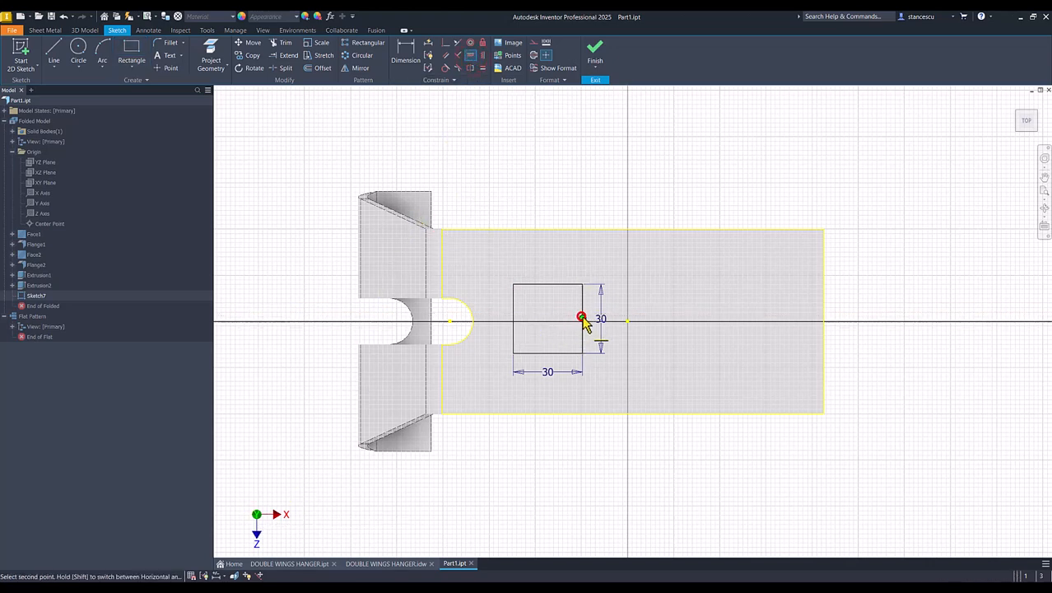
click(627, 321)
Step: Dimension the rectangle's edge nearest the origin at 40/2 mm from the origin
click(405, 57)
click(583, 306)
click(627, 322)
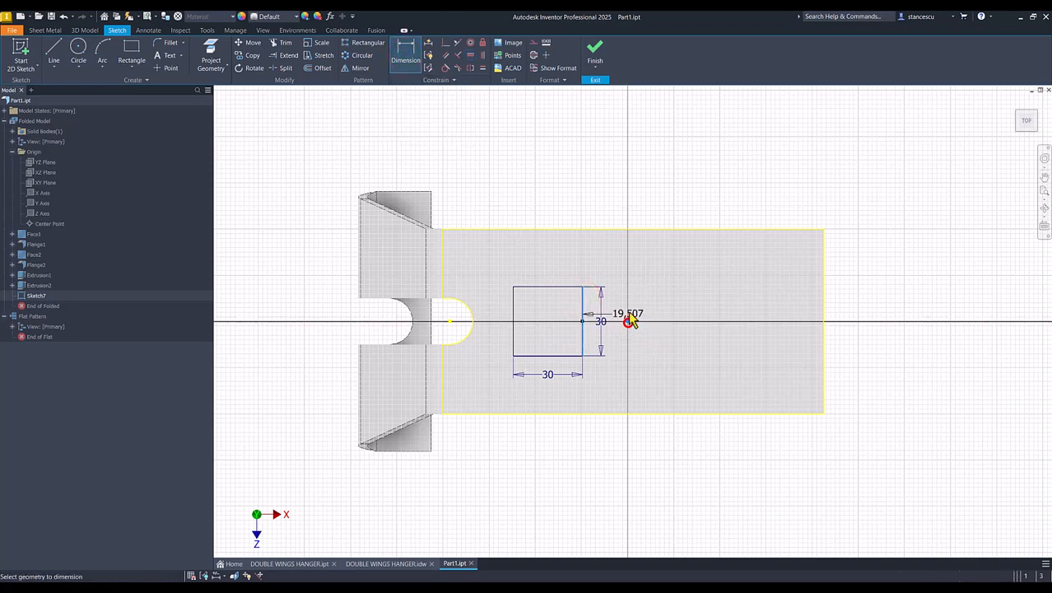
click(623, 200)
text(40/2)
key(Return)
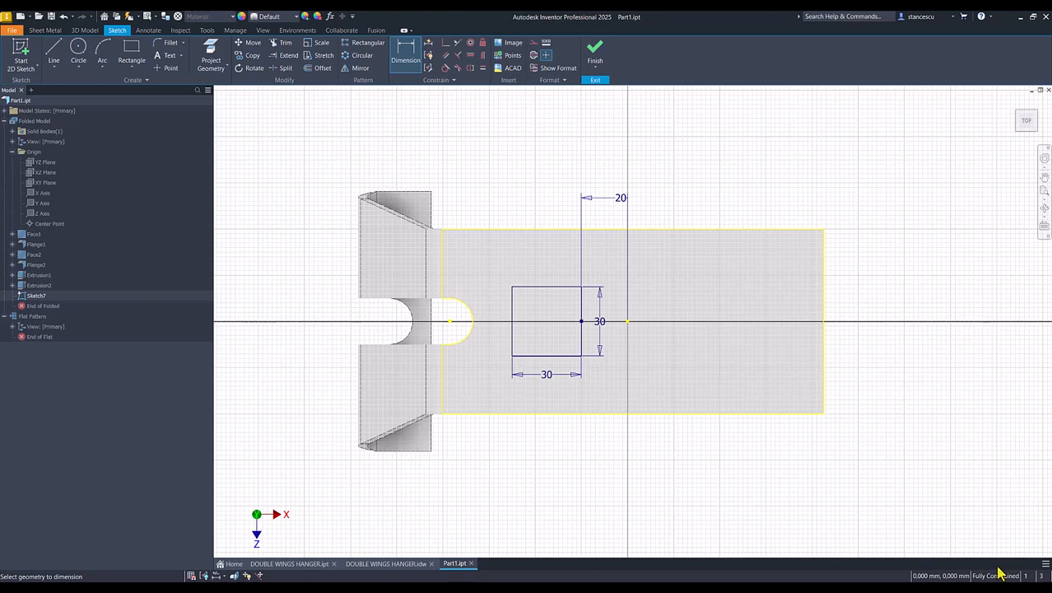
Step: Check the cutout's corner radius in the drawing and fillet the rectangle's two slot-side corners with a 7 mm radius
click(398, 564)
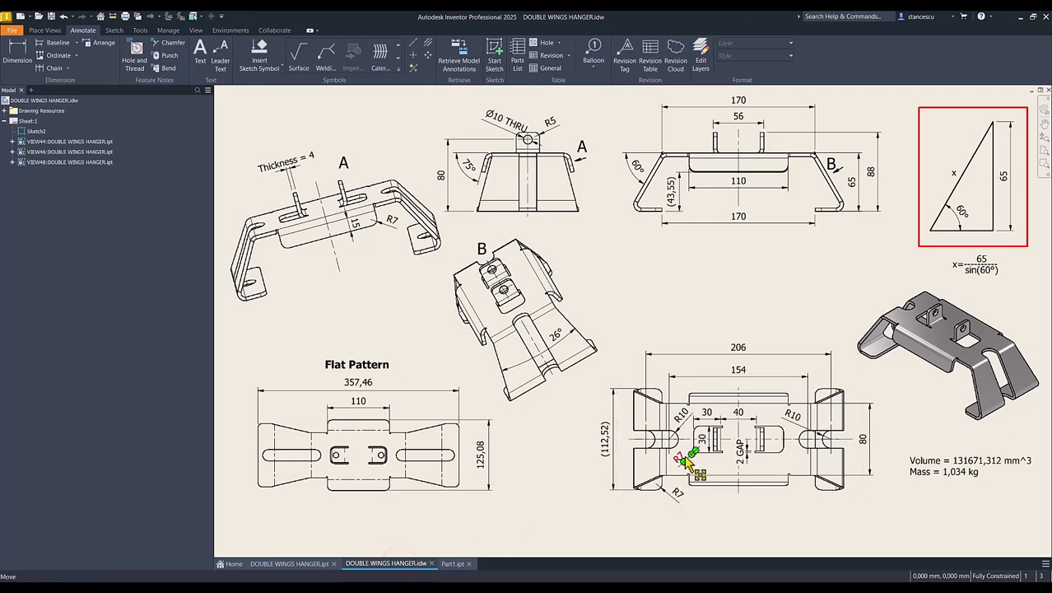
click(452, 563)
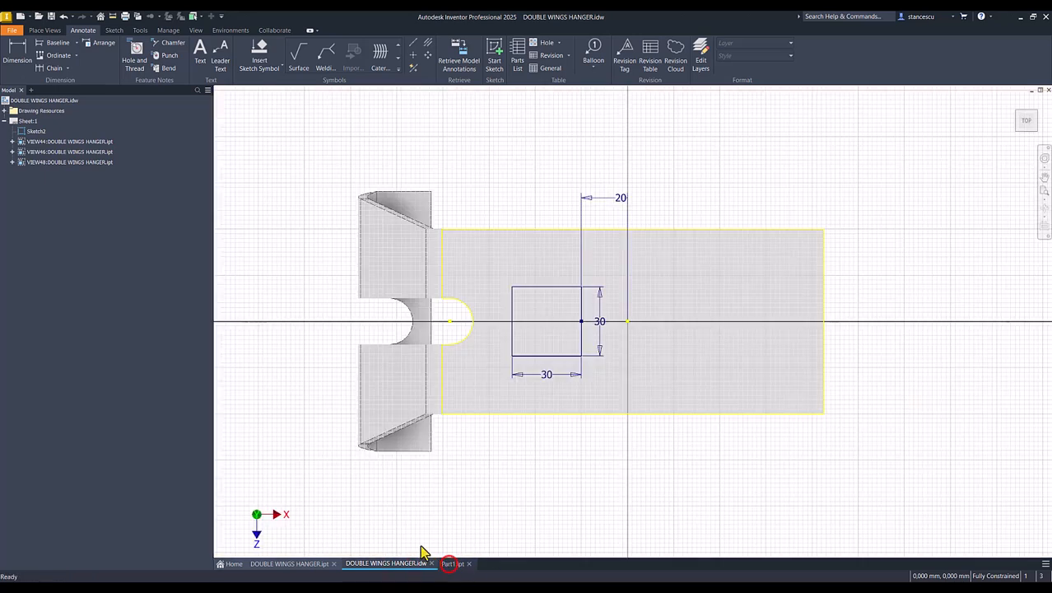
click(169, 42)
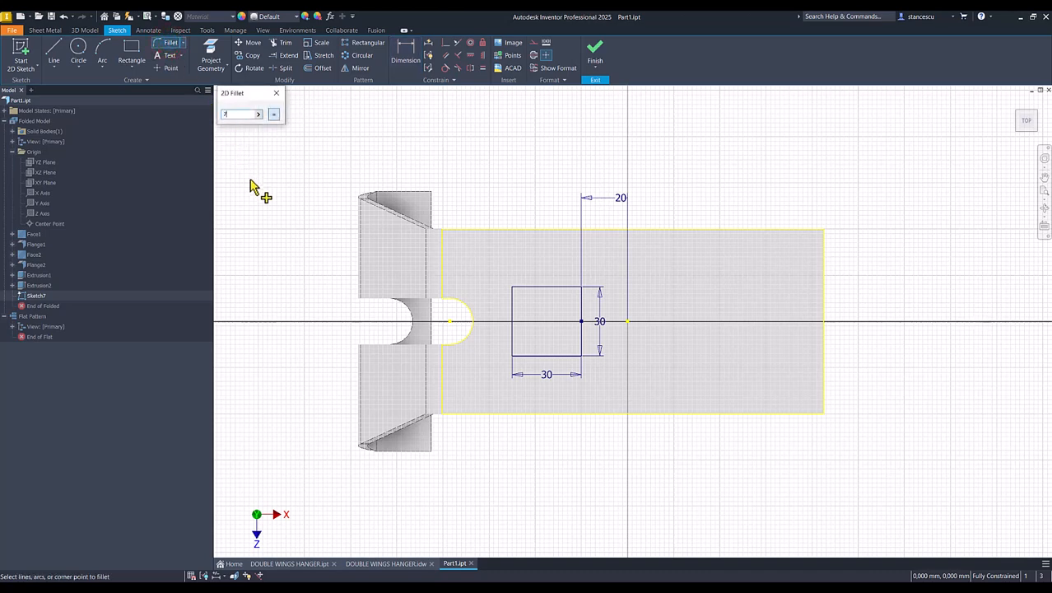
text(7)
click(512, 358)
click(511, 290)
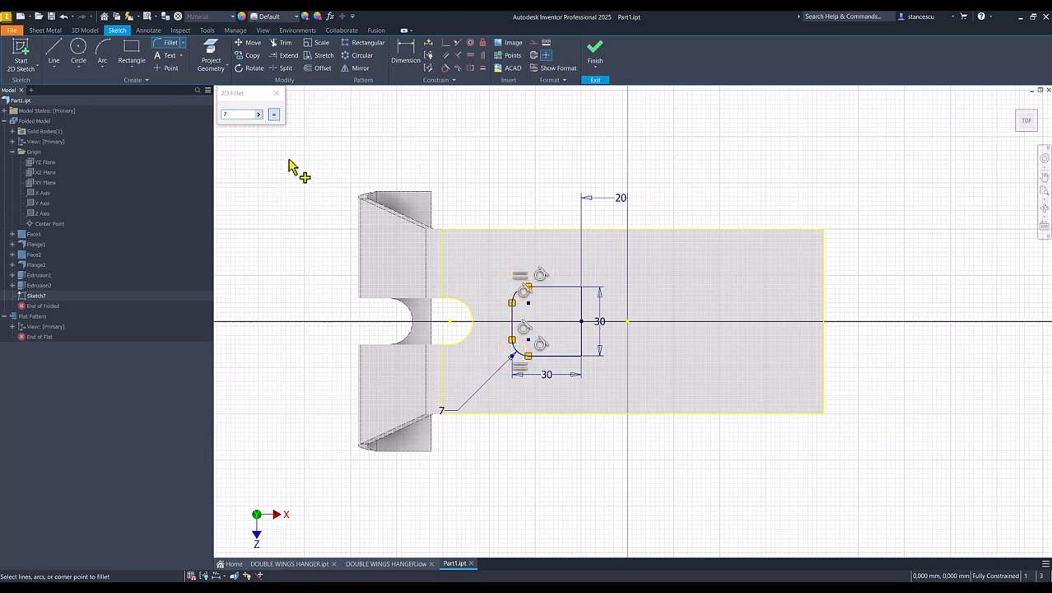
Step: Finish the sketch and cut the rounded profile through the top plate using the Thickness distance
click(593, 54)
click(207, 51)
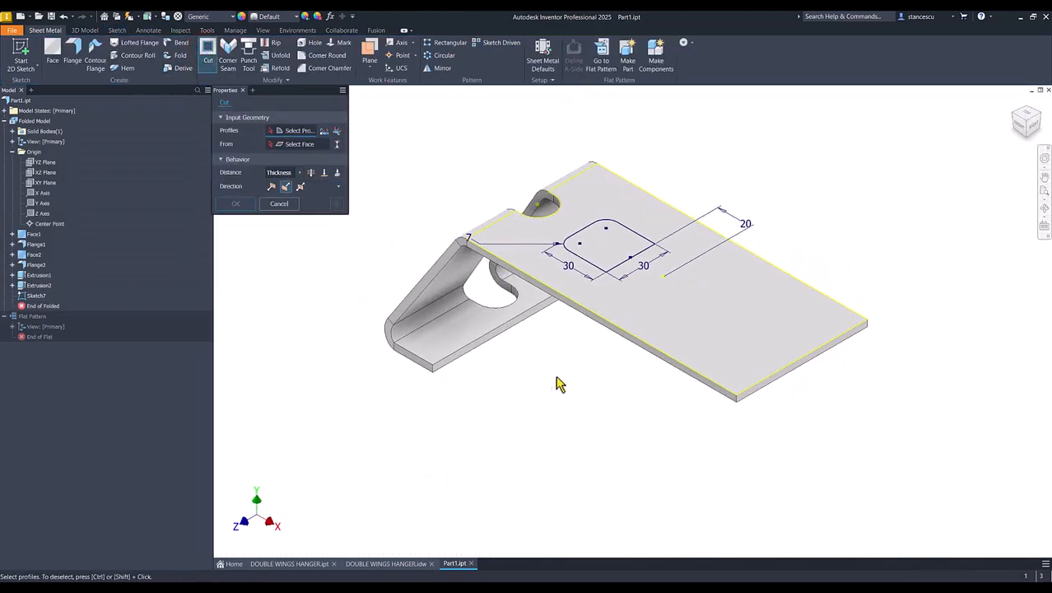
click(604, 262)
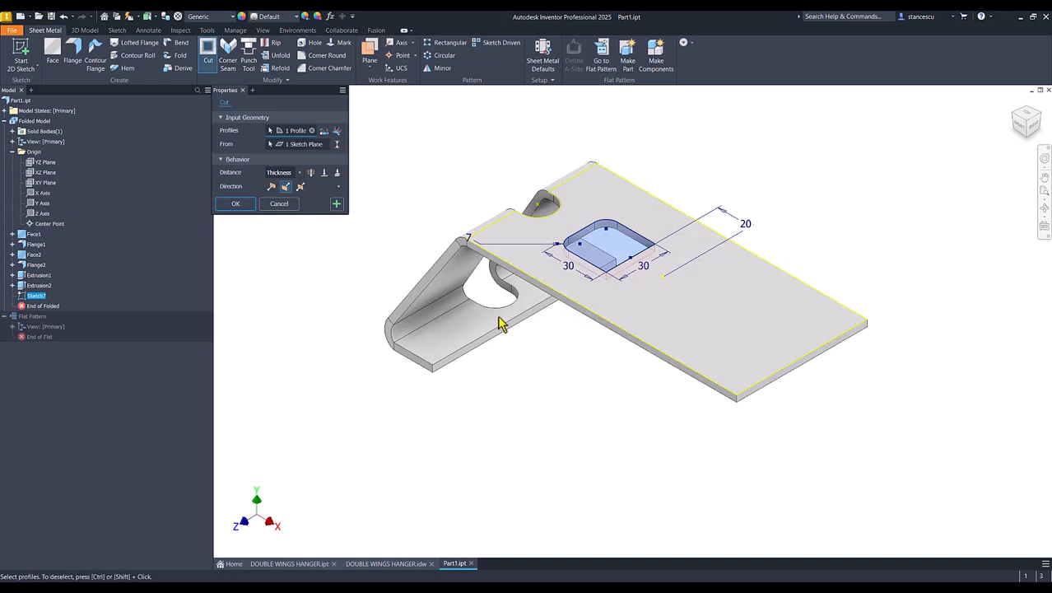
click(237, 205)
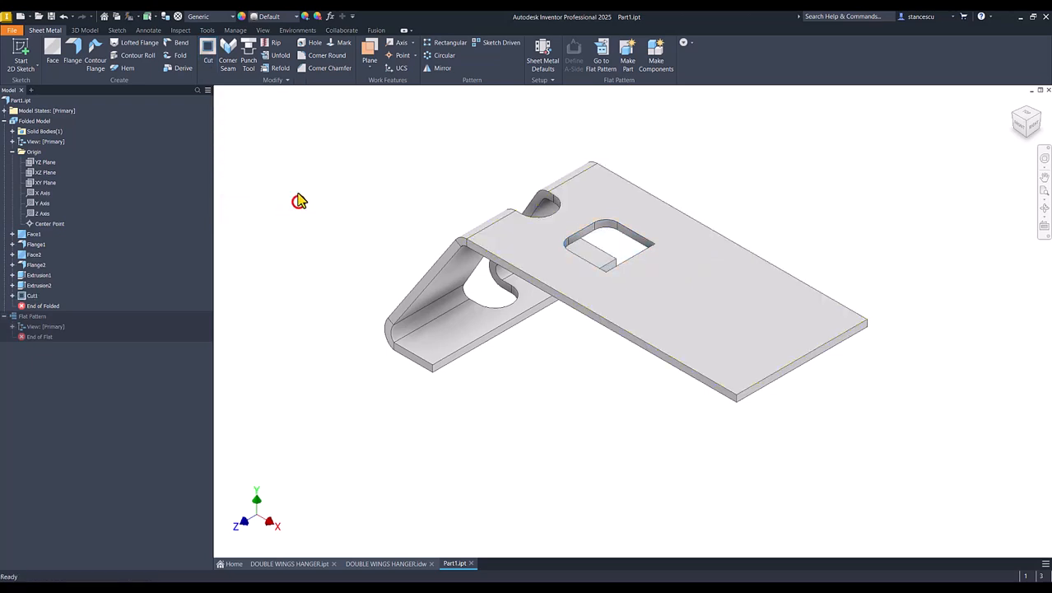
Step: Examine the upright tabs on the finished hanger model and their height and spacing dimensions in the drawing
click(394, 564)
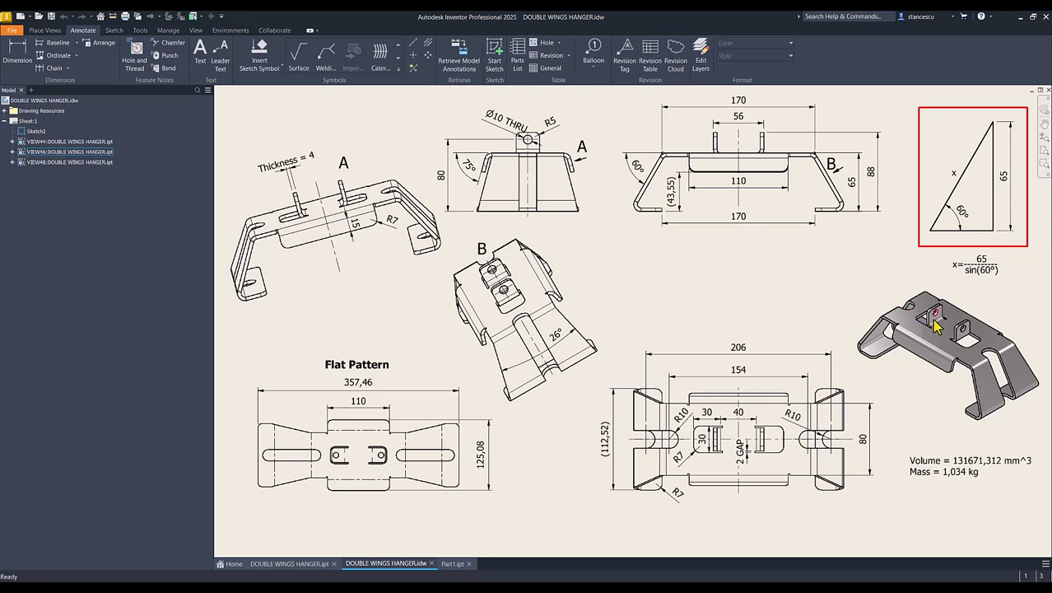
click(302, 565)
shift+middle_drag(648, 251, 570, 234)
scroll(571, 236, down, 5)
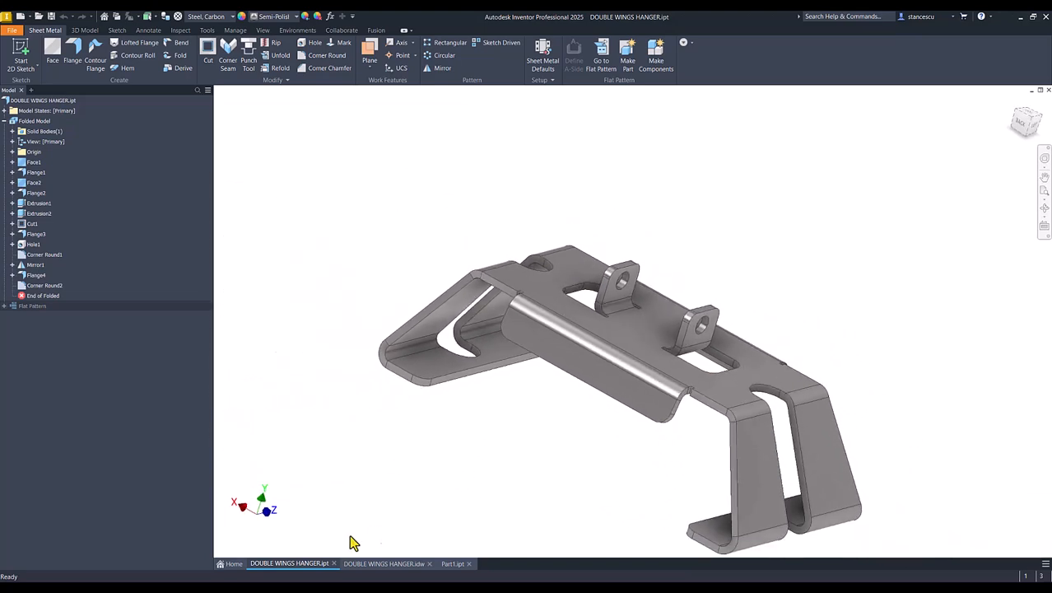
key(F6)
click(384, 564)
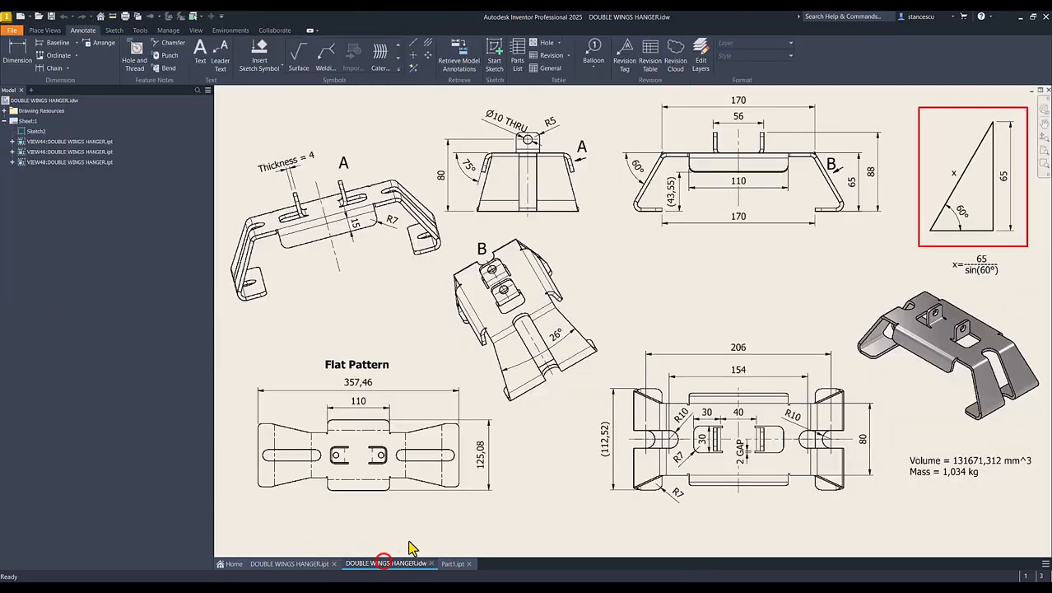
drag(873, 169, 852, 190)
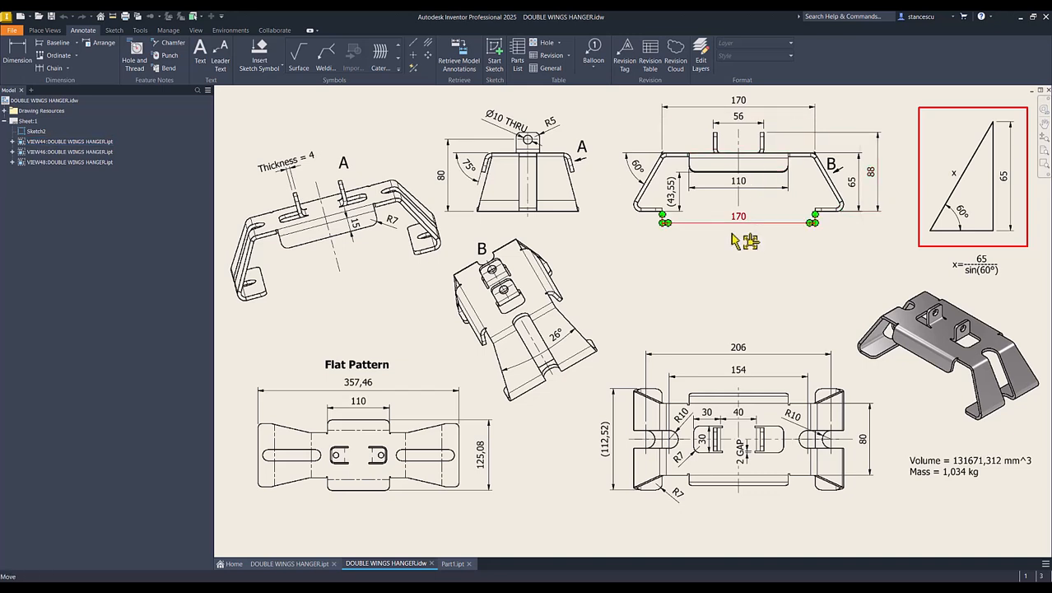
Step: Add an upright flange on the top plate's cutout edge with a 90 degree angle and a height of 88-65 mm
click(453, 563)
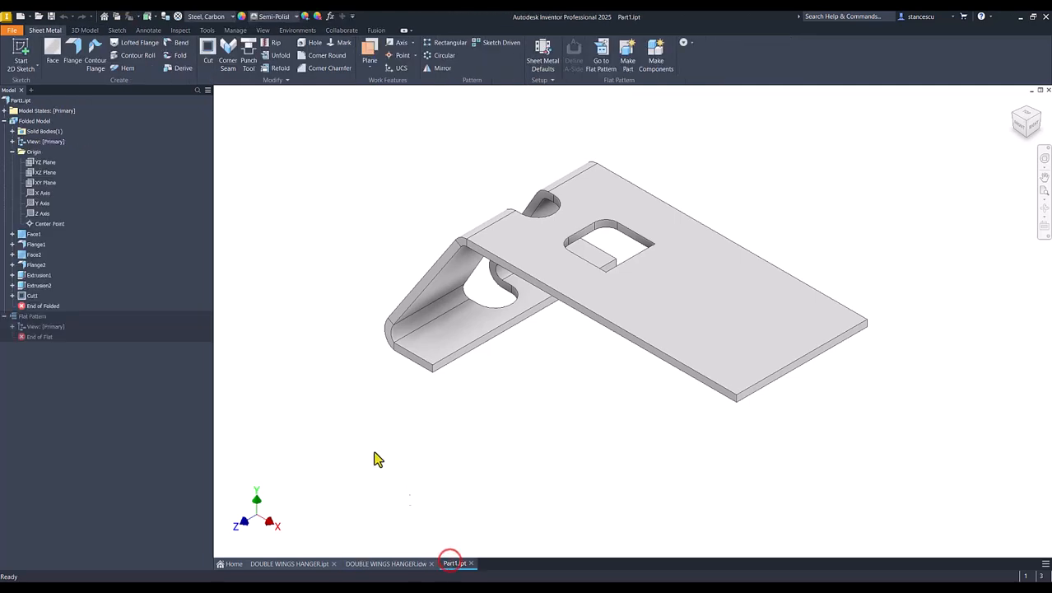
click(298, 177)
click(72, 51)
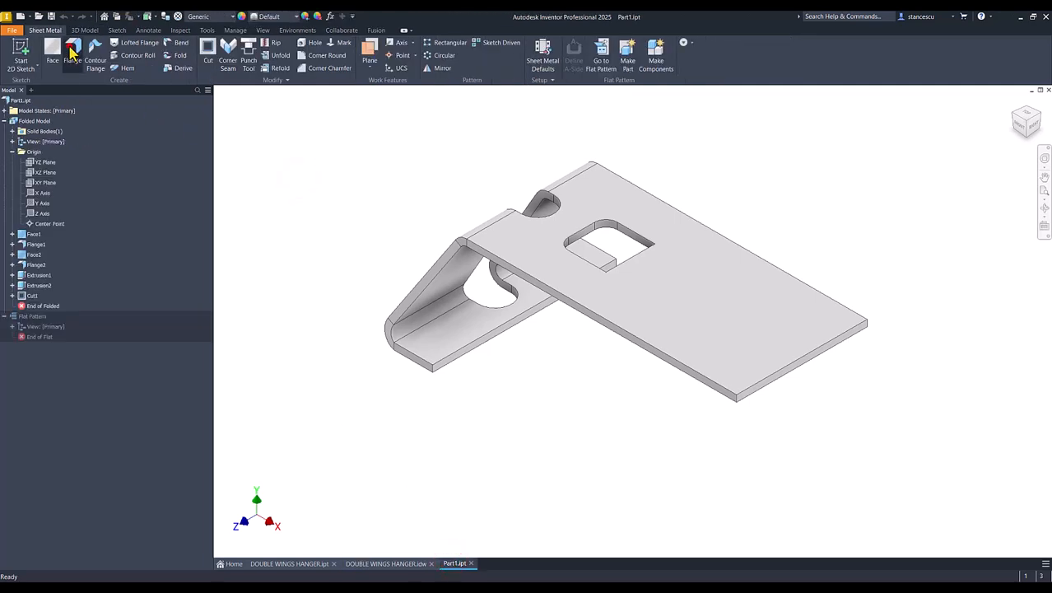
click(647, 274)
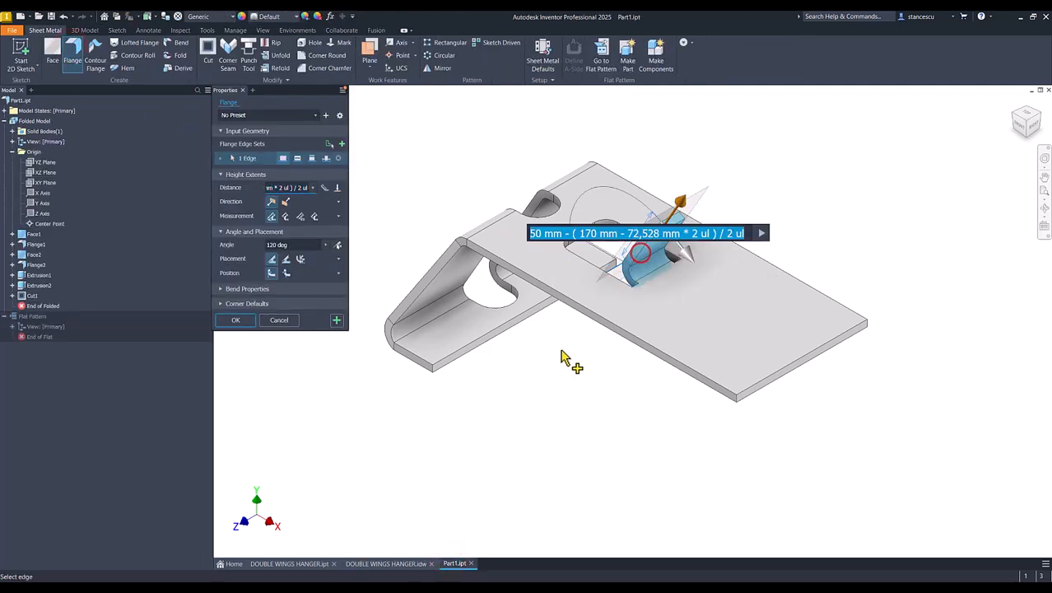
click(295, 245)
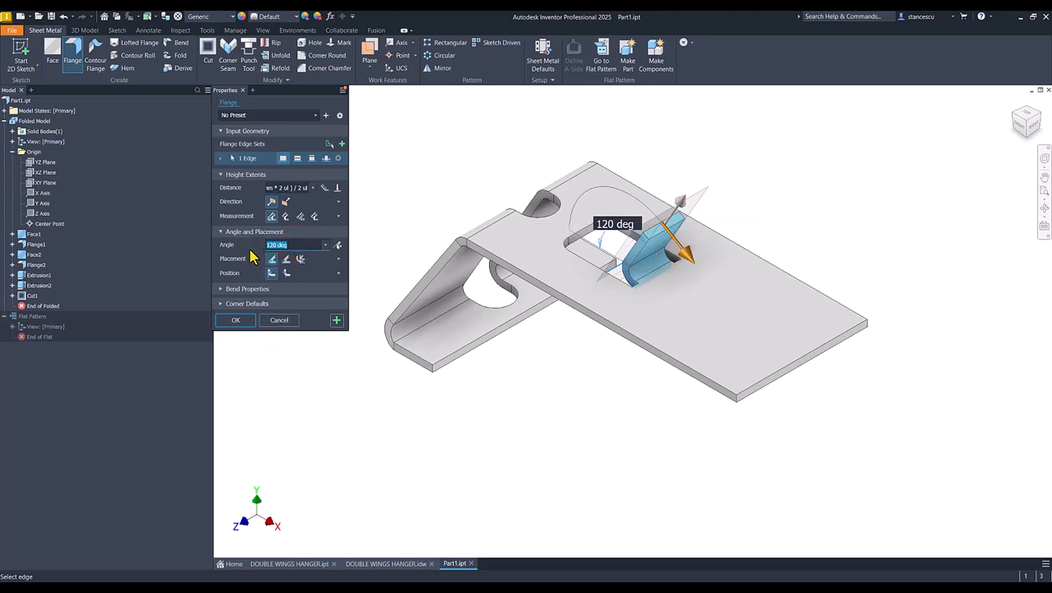
text(90)
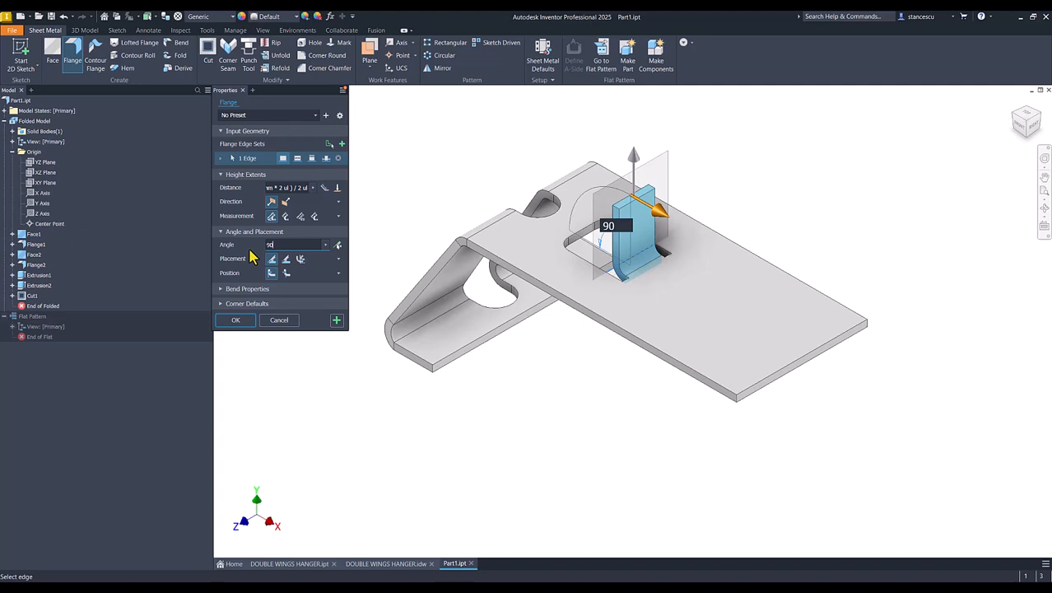
click(296, 187)
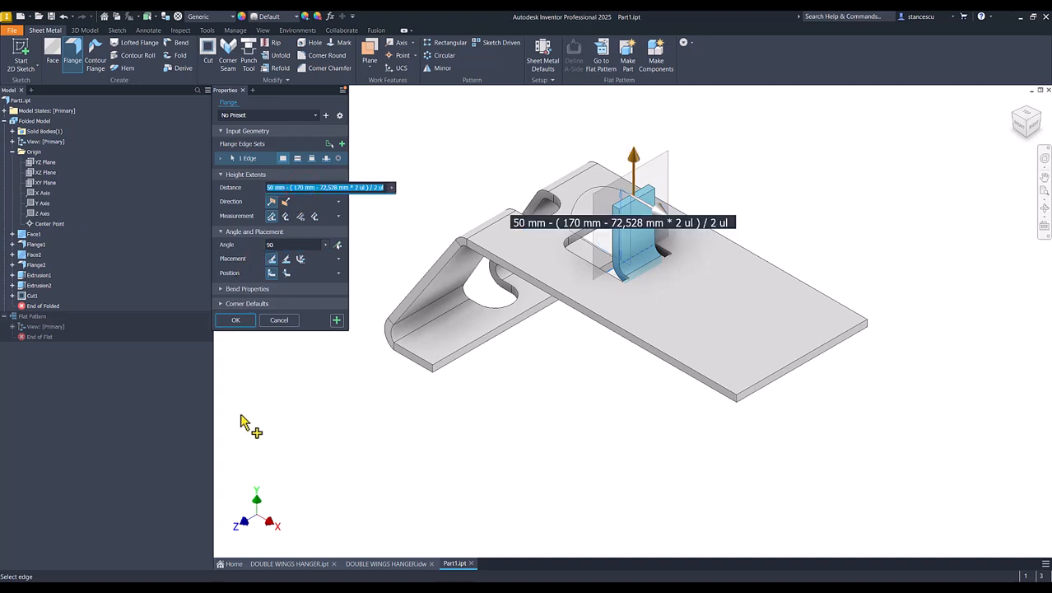
text(8)
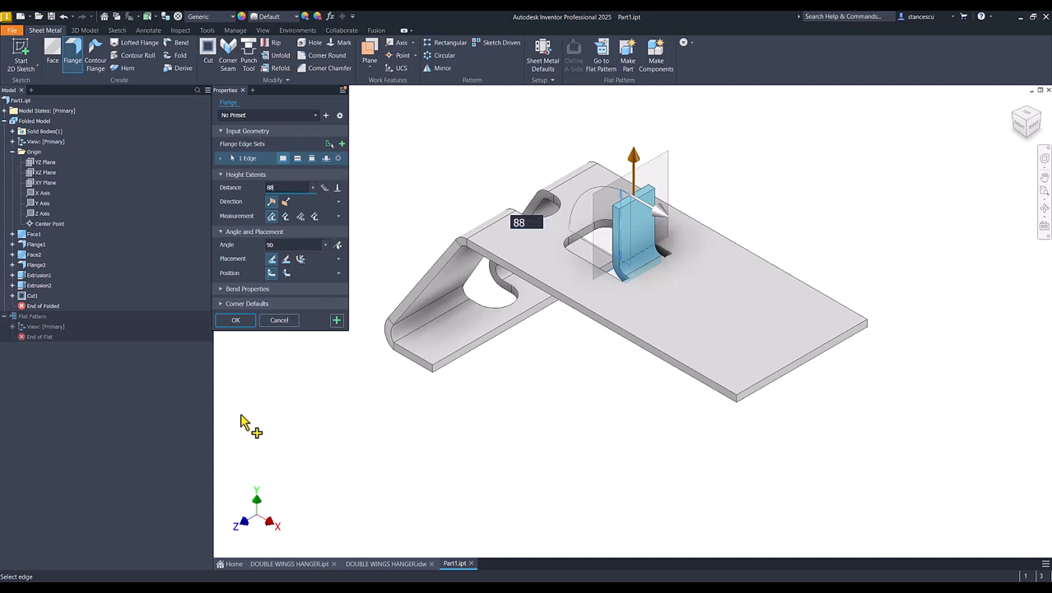
text(8-65)
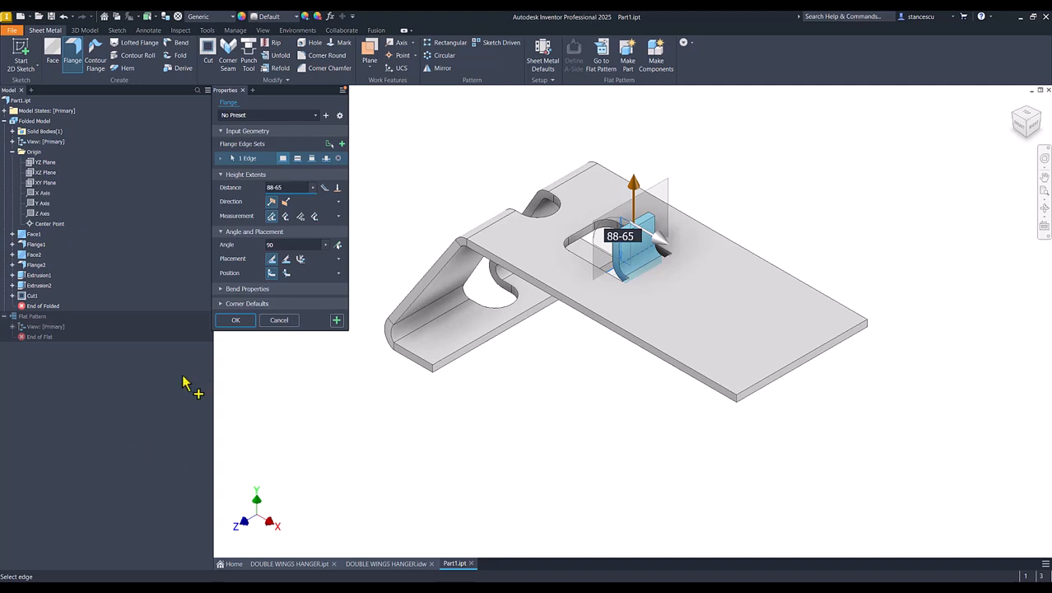
click(235, 321)
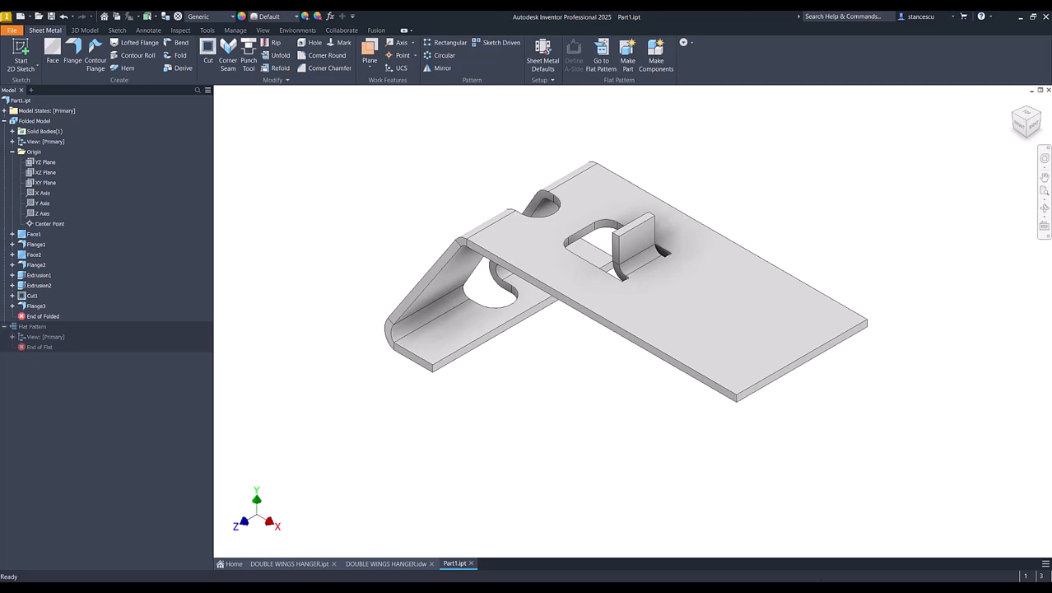
Step: Set the bend relief width of the Default_mm sheet metal rule to 2 mm and save the rule
mouse_move(837, 581)
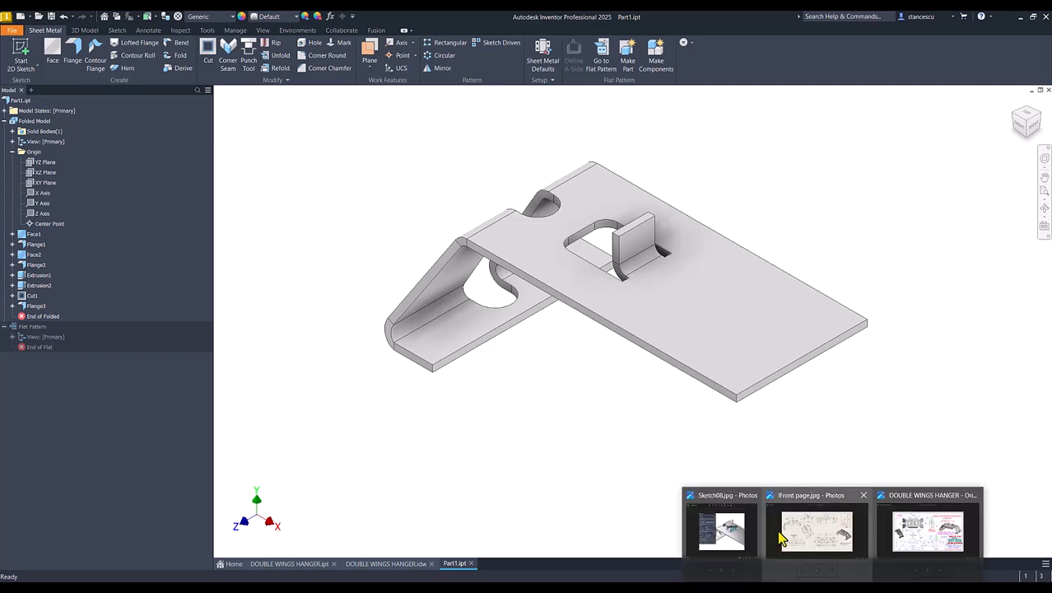
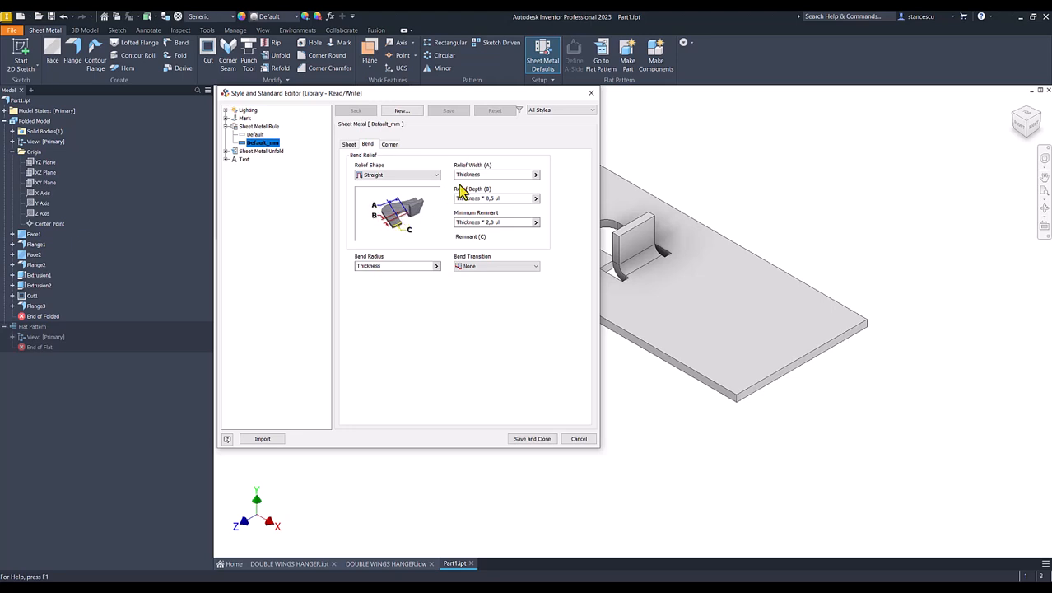
mouse_move(482, 175)
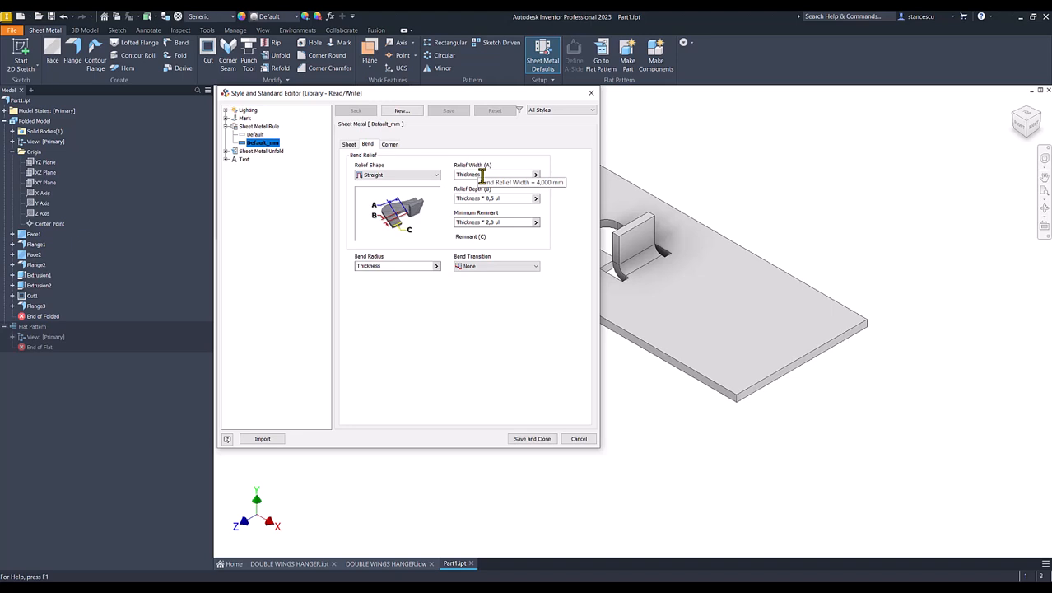
double_click(483, 175)
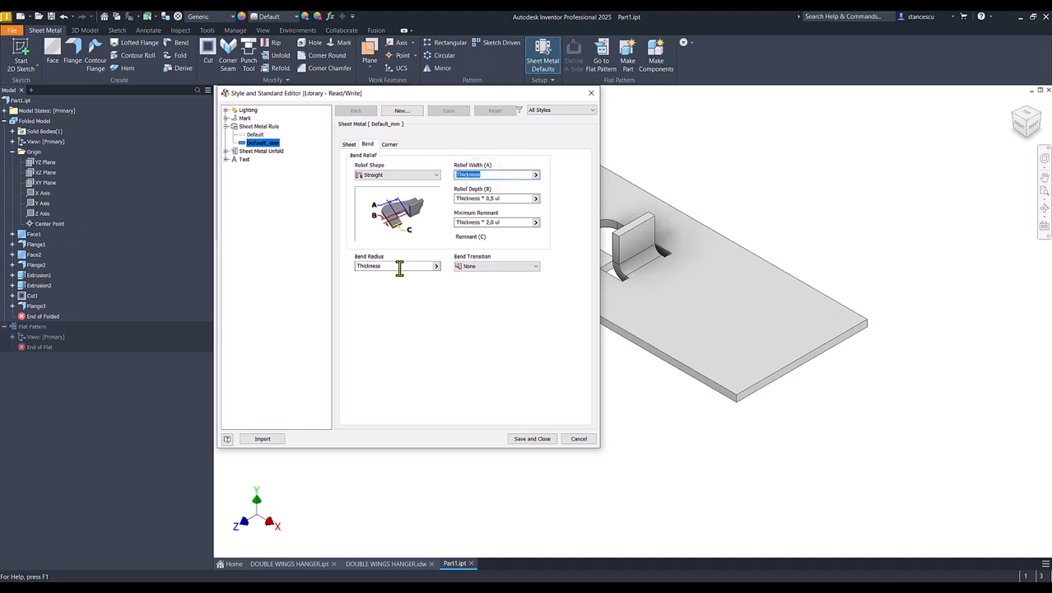
text(2)
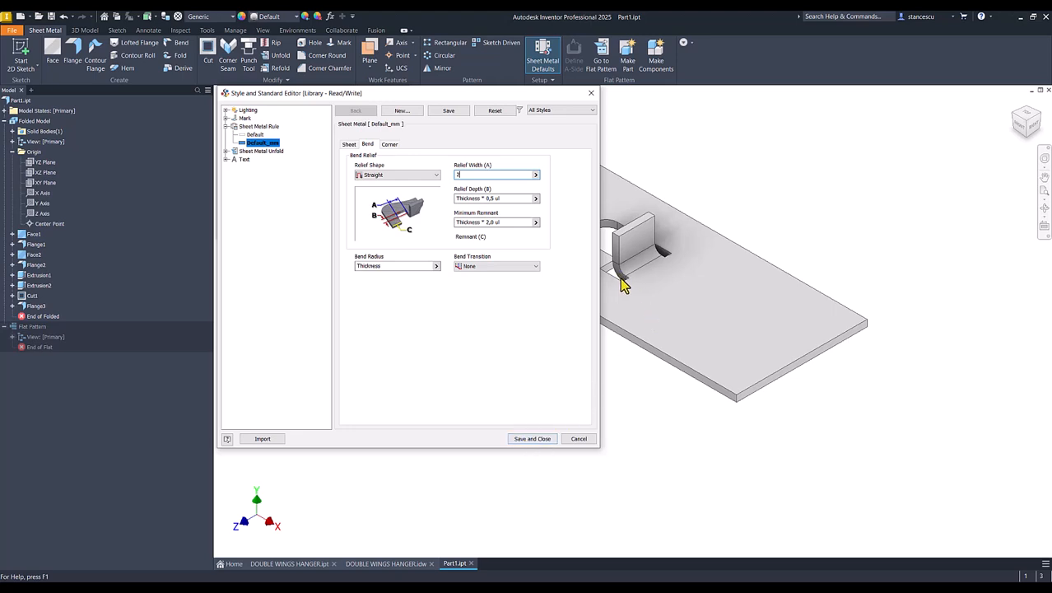
click(541, 436)
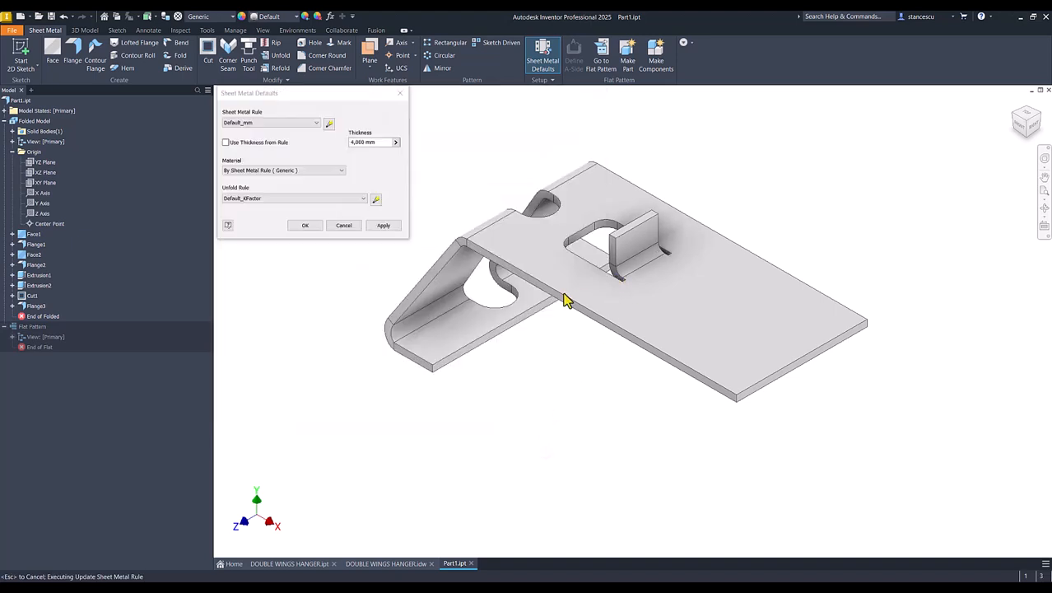
click(305, 226)
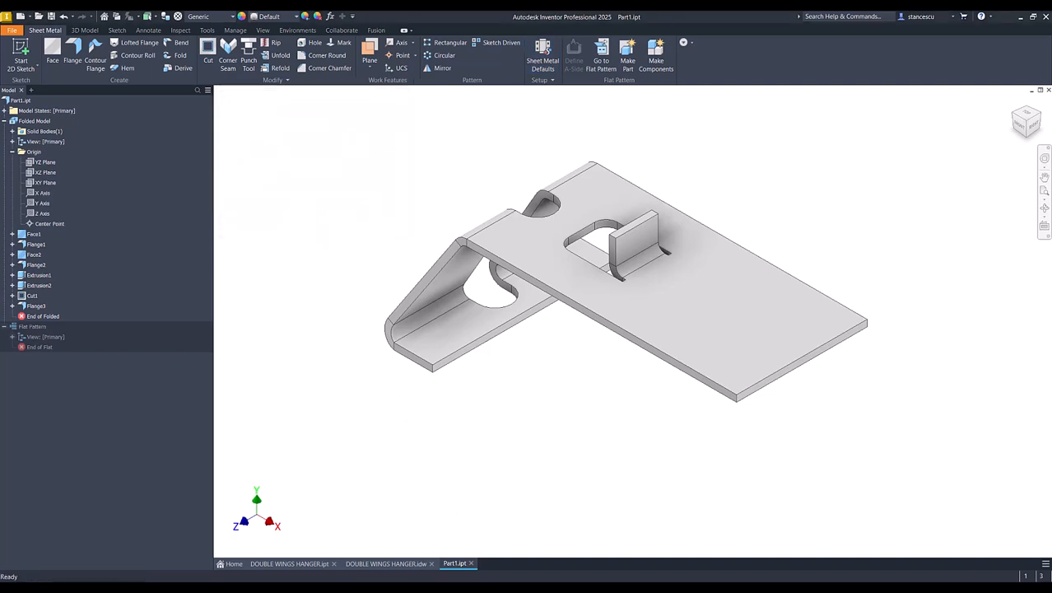
Step: Examine the drawing's end view for the upright tab's corner radius, hole diameter and hole height
click(386, 563)
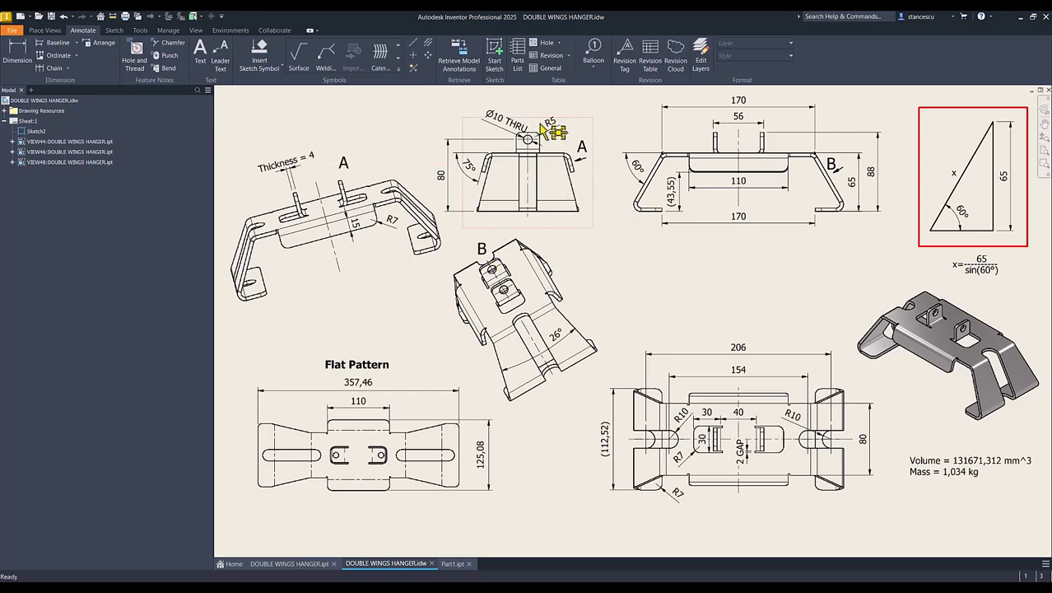
scroll(556, 131, up, 1)
scroll(555, 132, up, 5)
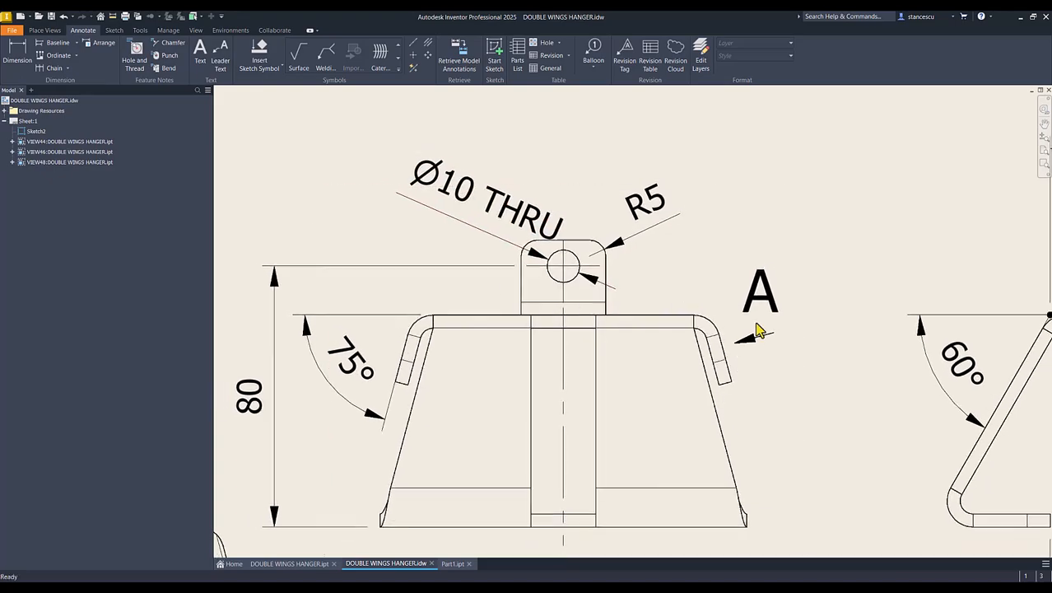
scroll(797, 352, down, 1)
scroll(800, 354, down, 5)
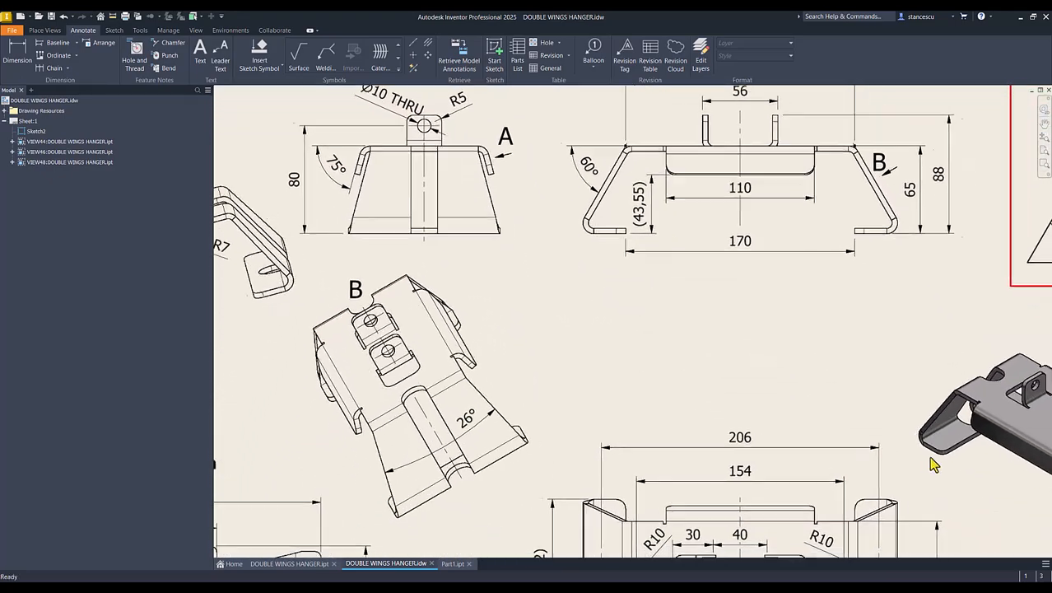
scroll(967, 445, up, 2)
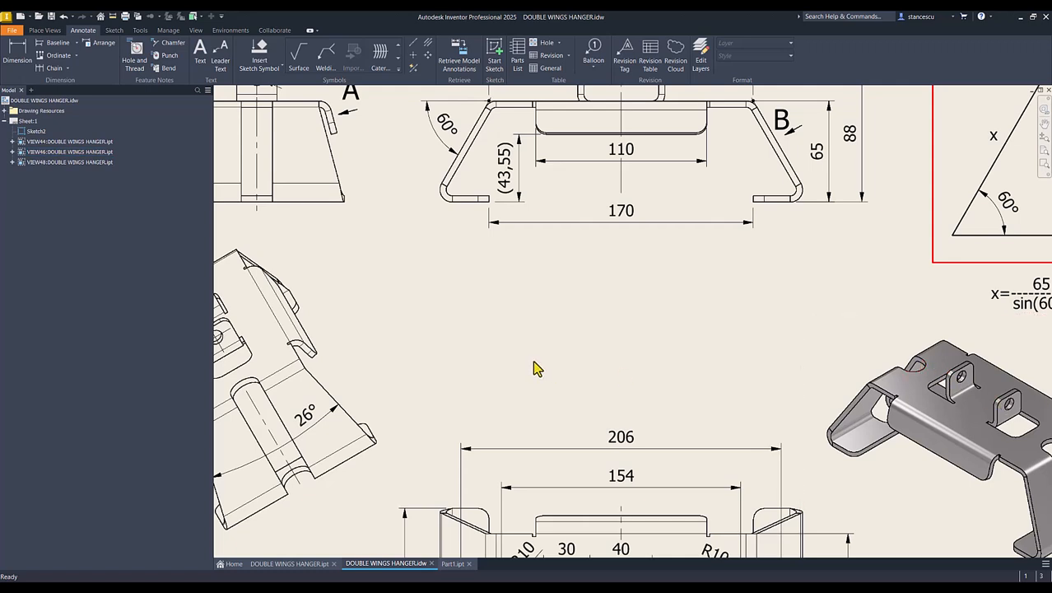
key(Home)
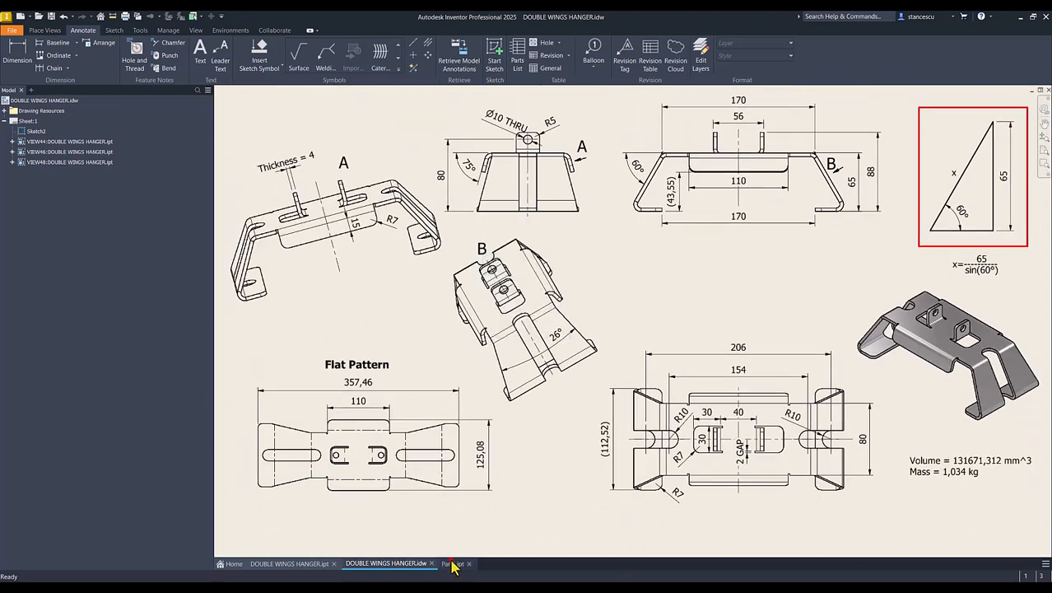
click(452, 564)
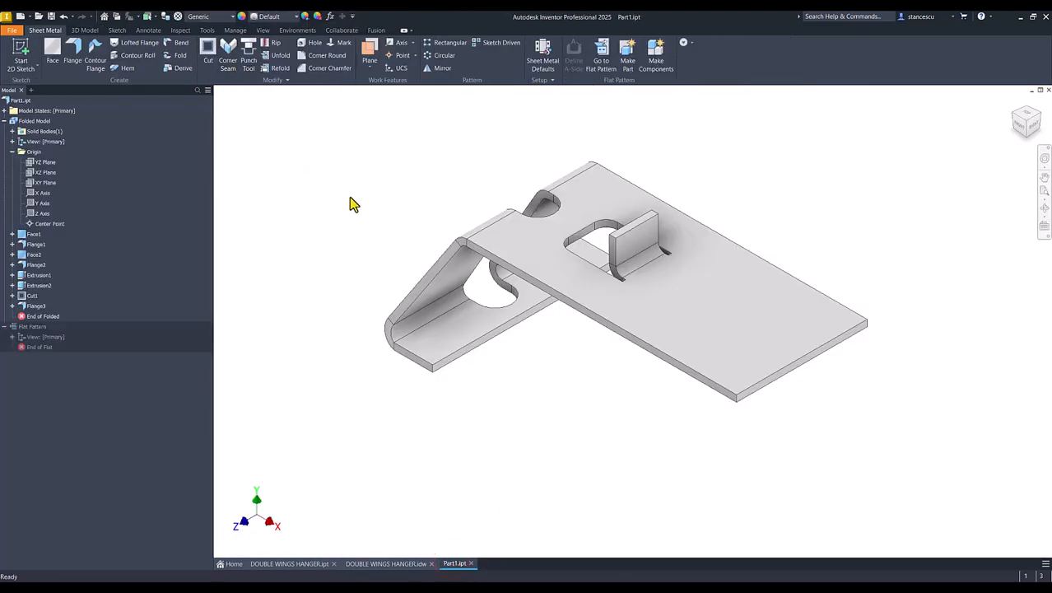
click(401, 564)
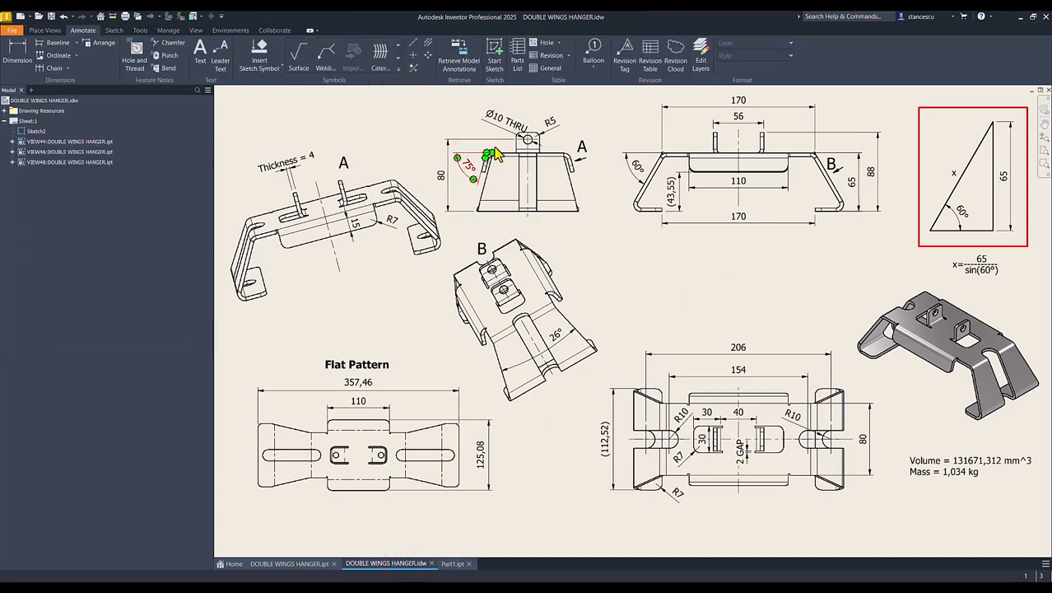
Step: Round the two upper corners of the upright tab in the part with a 5 mm Corner Round
click(453, 563)
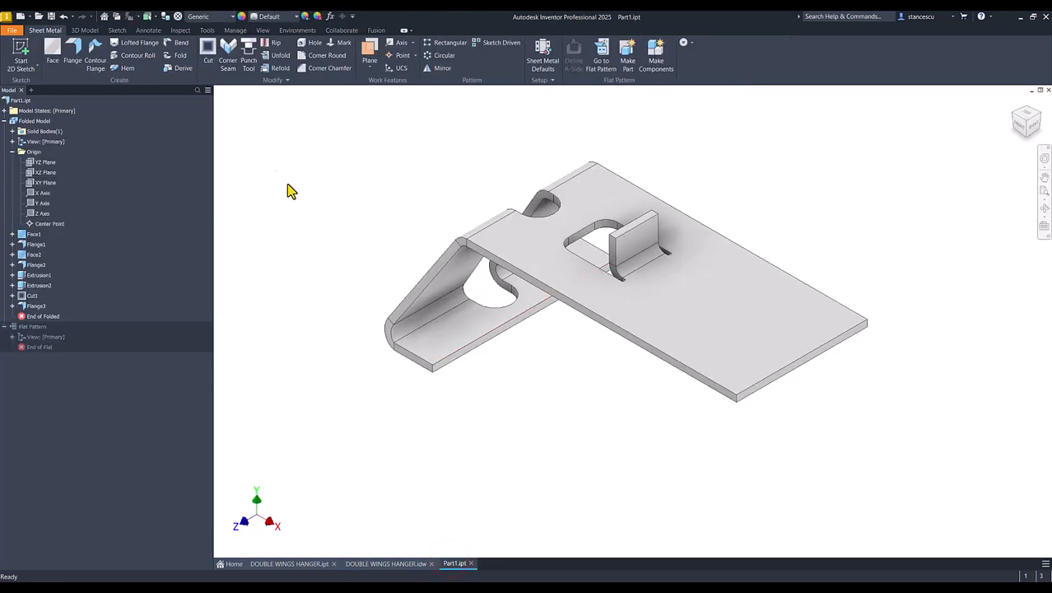
click(333, 55)
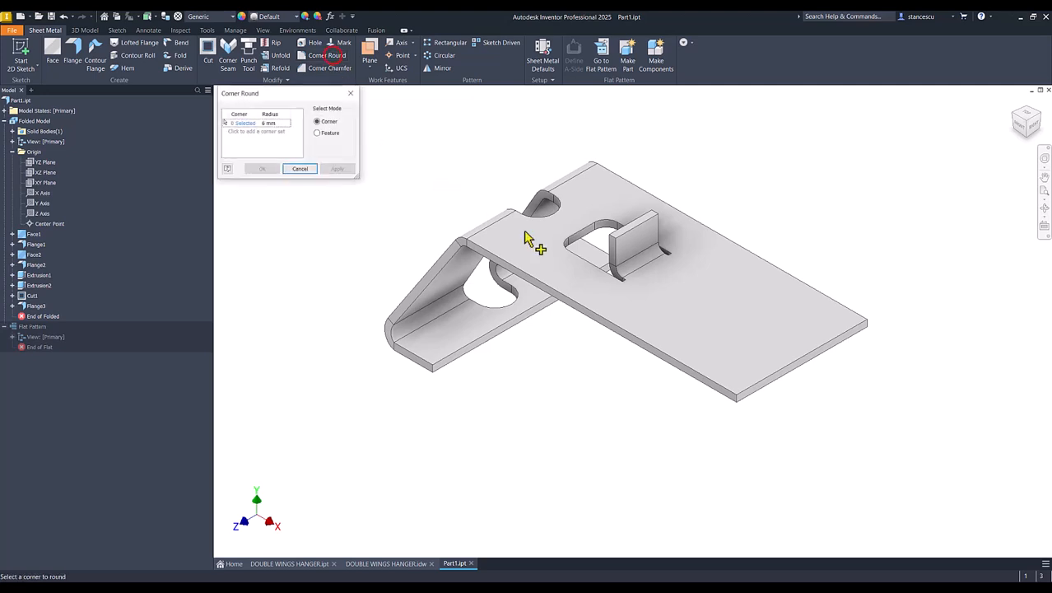
click(270, 122)
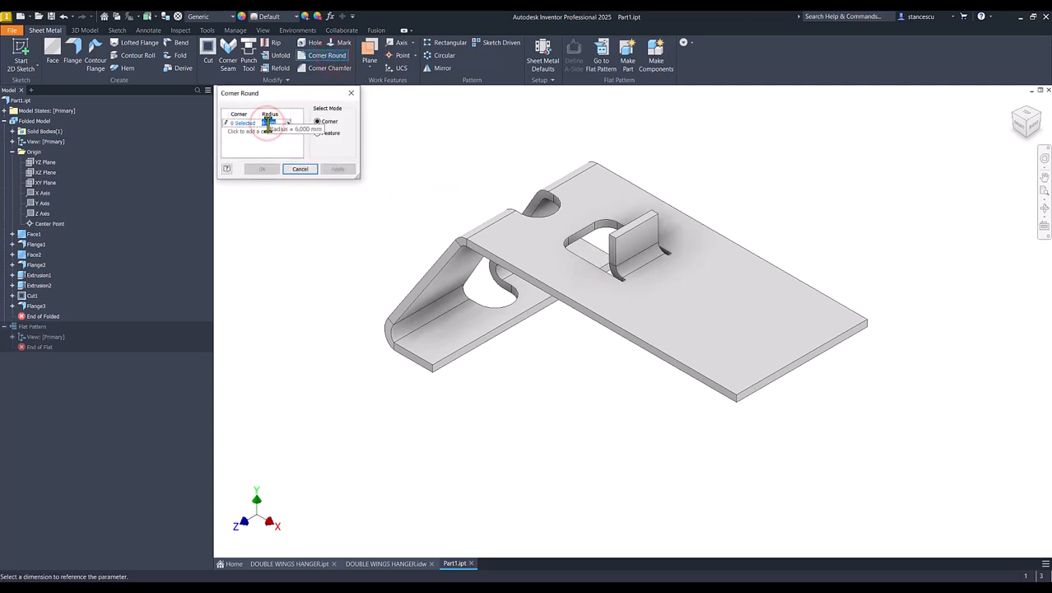
text(5)
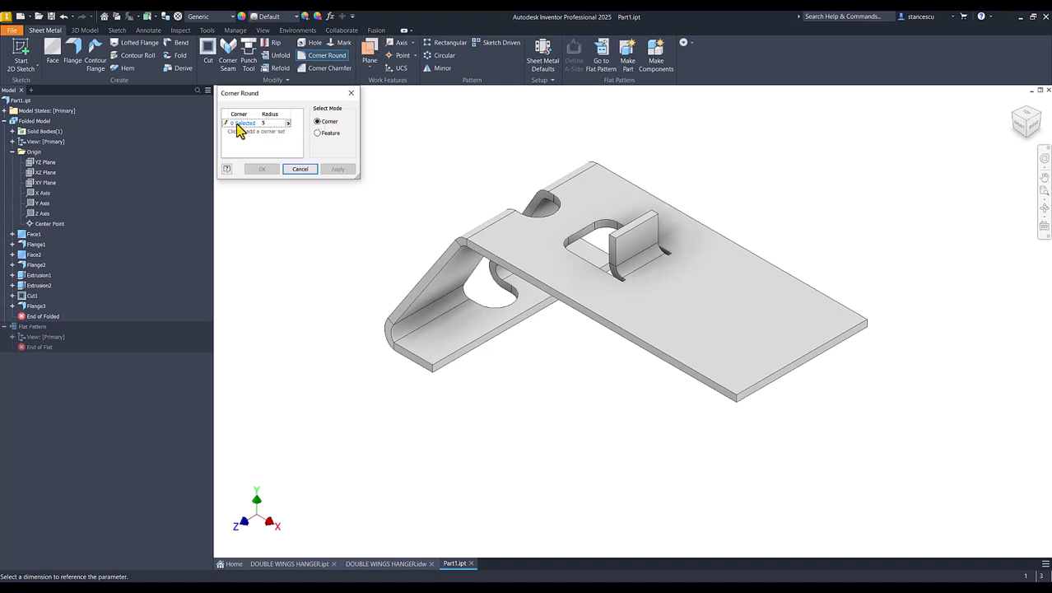
click(236, 123)
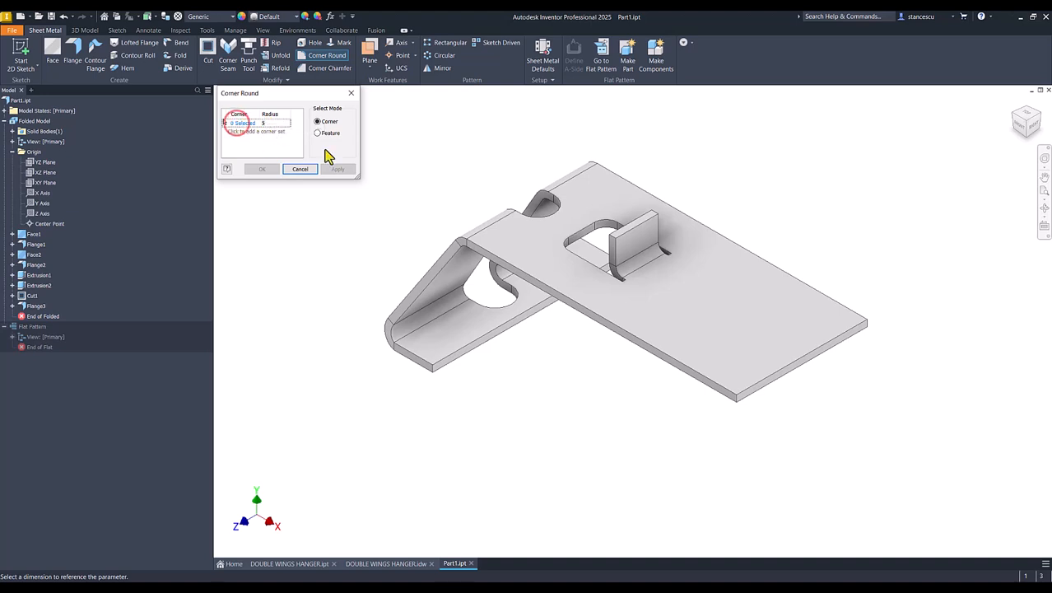
click(613, 242)
click(654, 212)
click(263, 170)
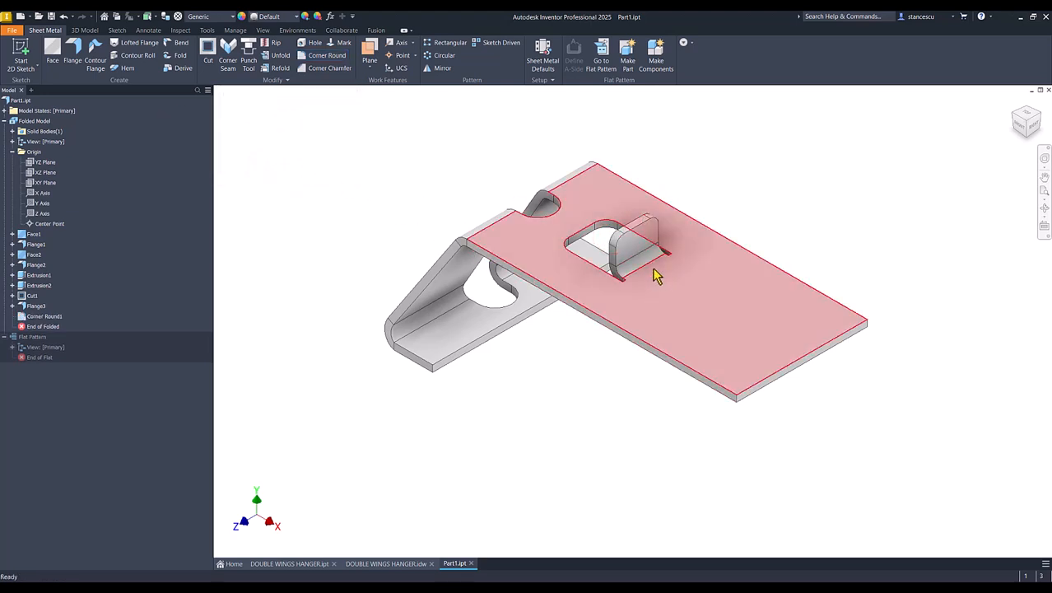
Step: Sketch a centre point on the upright tab's face and align it vertically with the midpoint of the tab's top edge
click(644, 249)
click(715, 239)
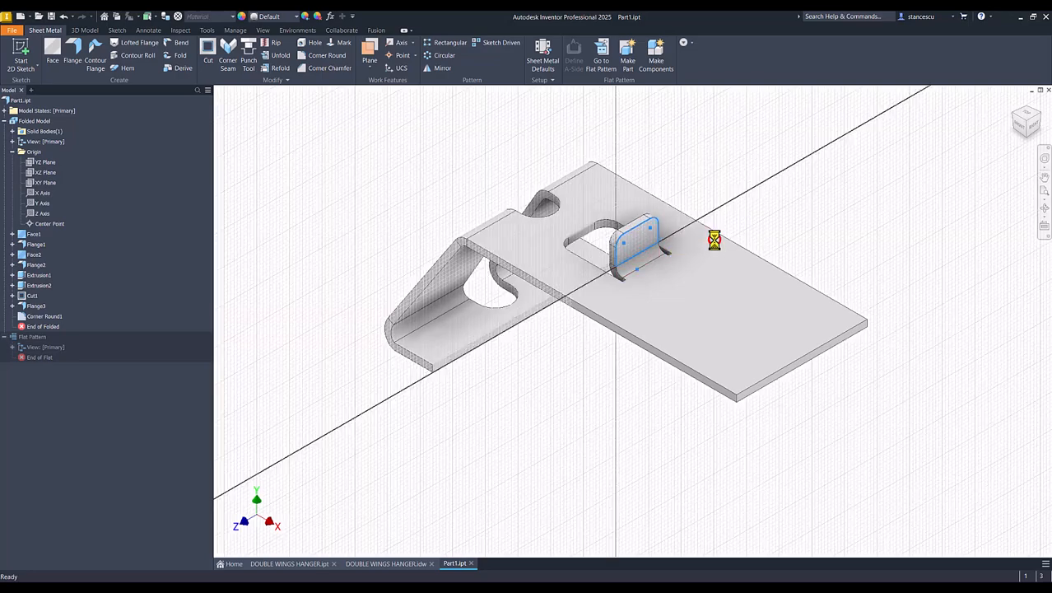
click(167, 68)
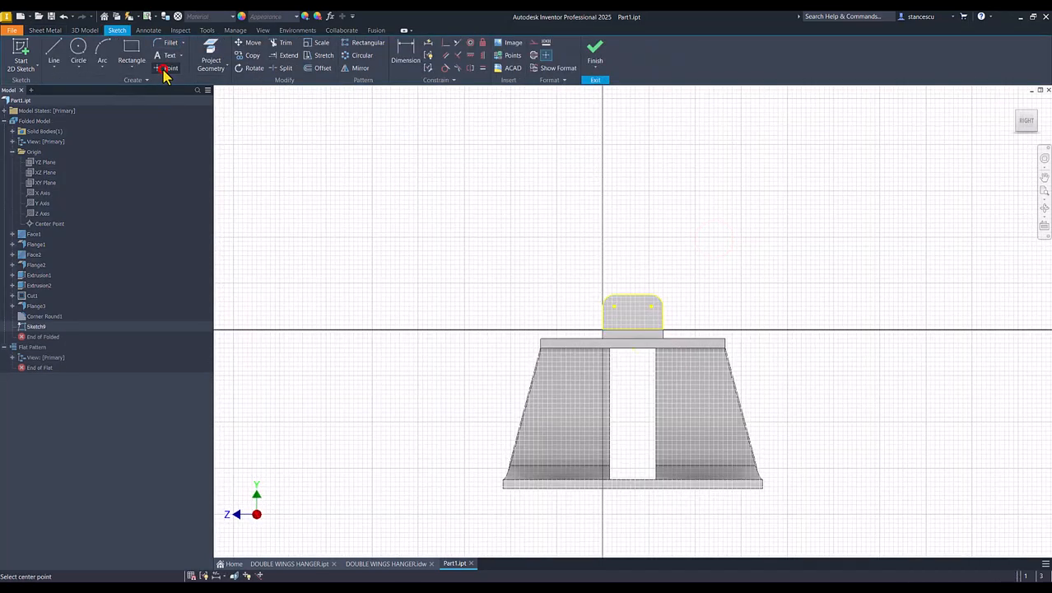
click(639, 315)
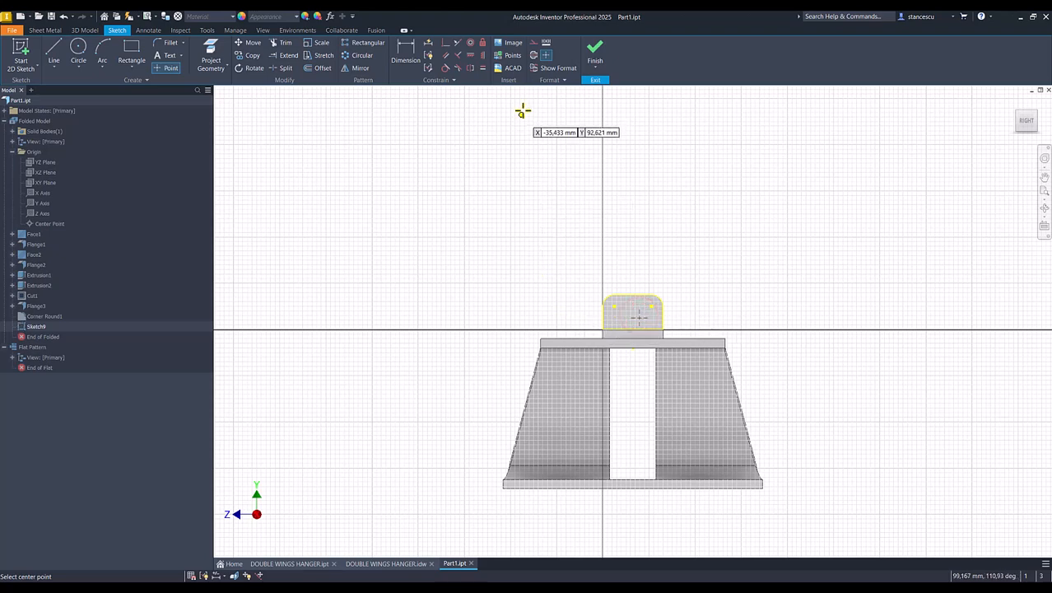
click(484, 55)
click(640, 317)
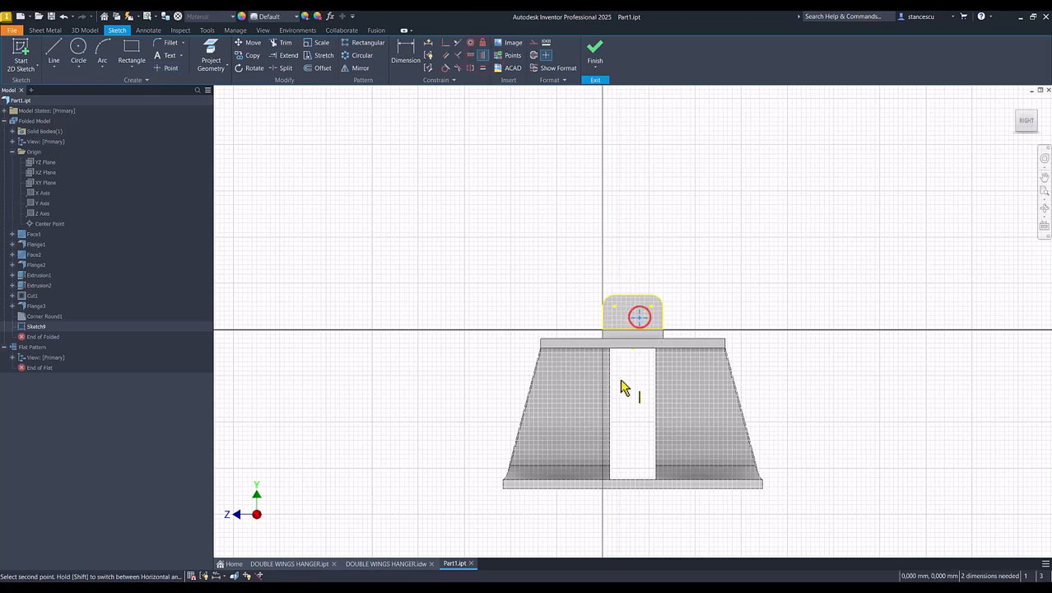
click(631, 296)
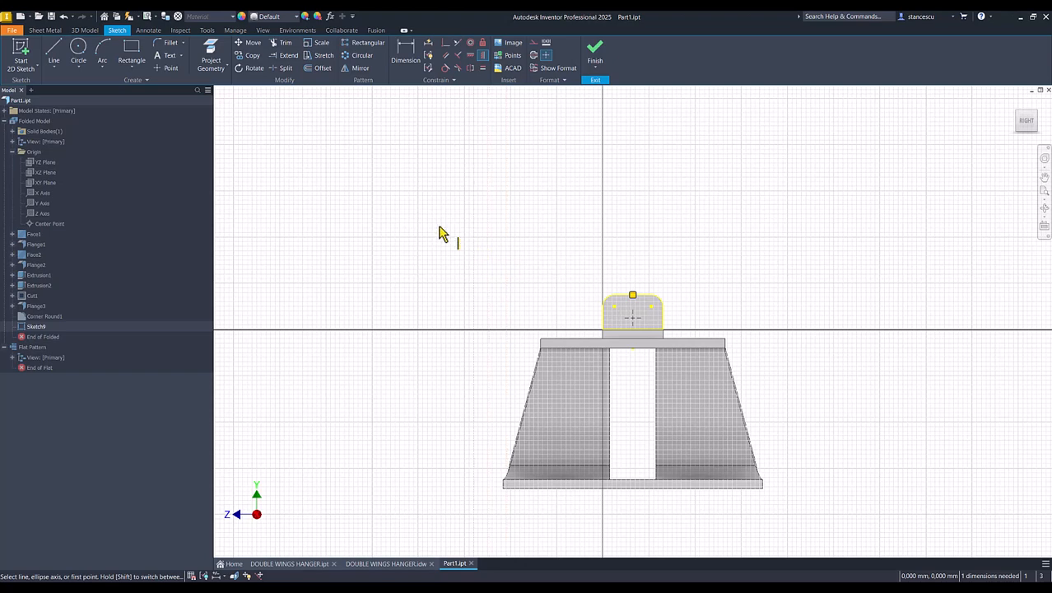
Step: Dimension the centre point 80 mm above the bottom edge of the hanger's foot and finish the sketch
click(404, 56)
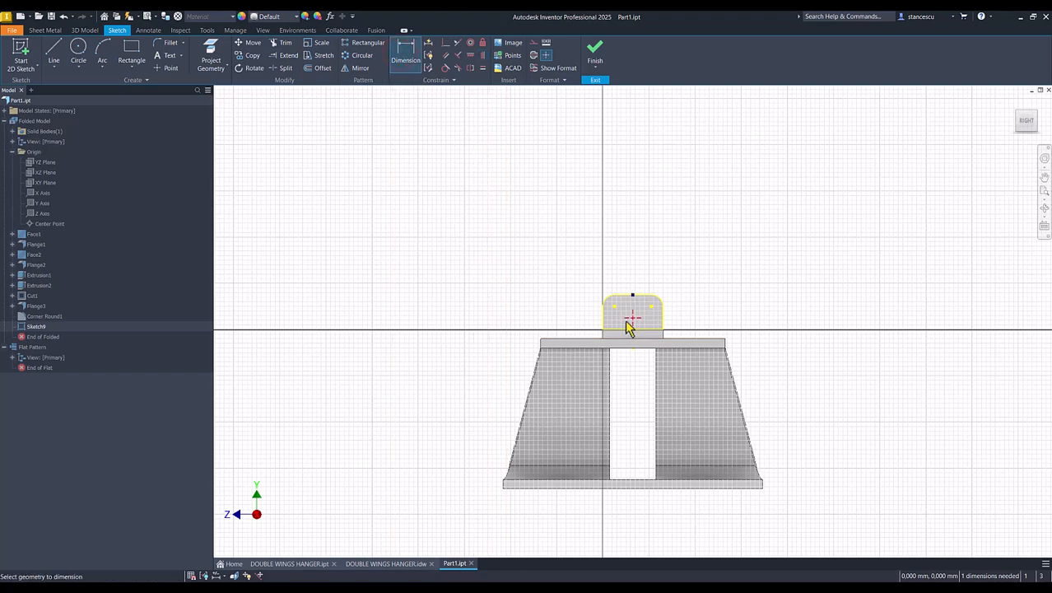
click(632, 317)
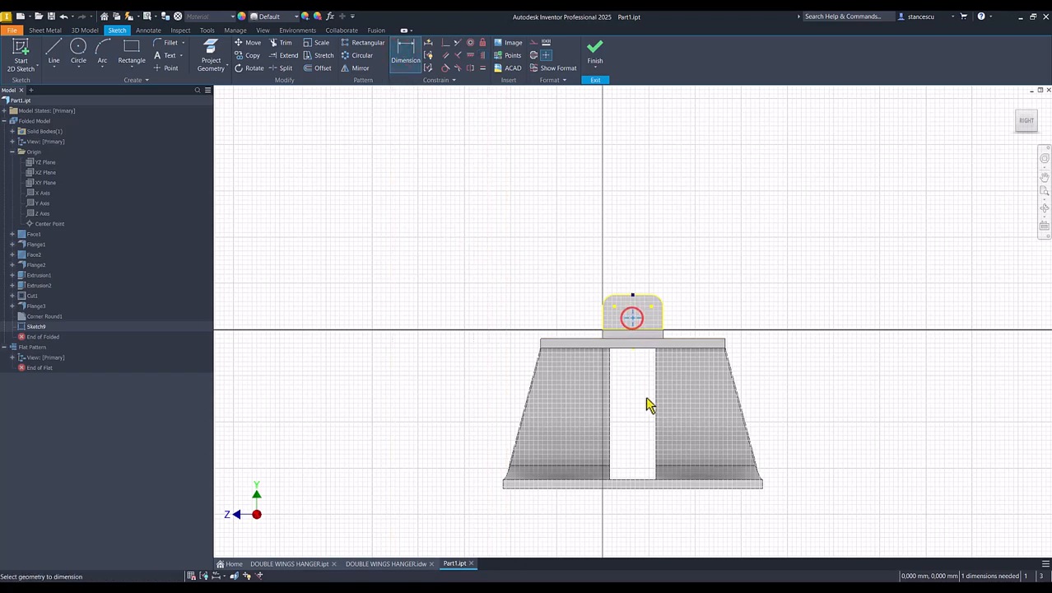
click(641, 491)
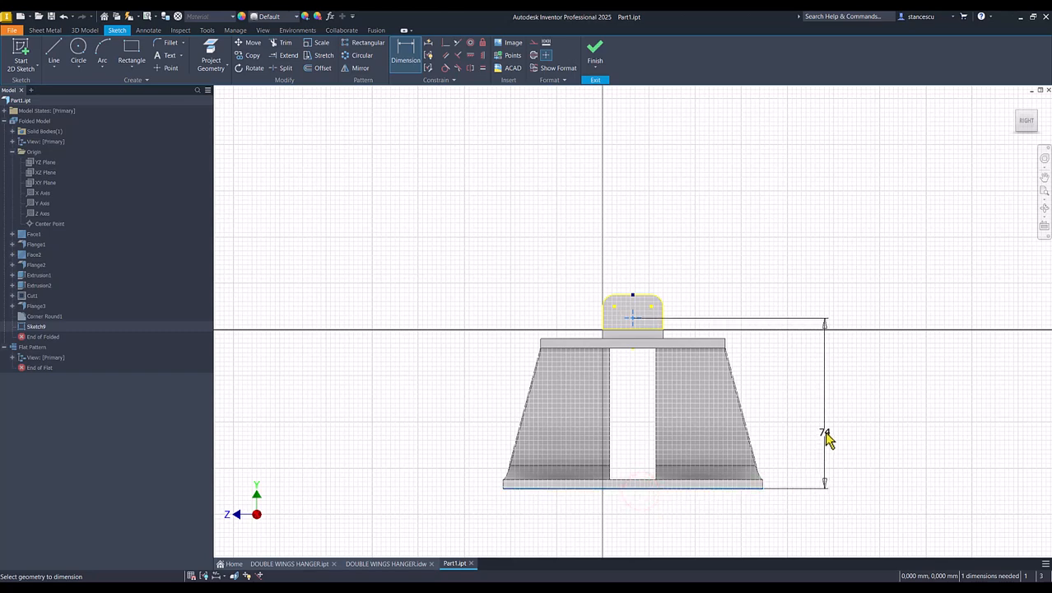
click(824, 415)
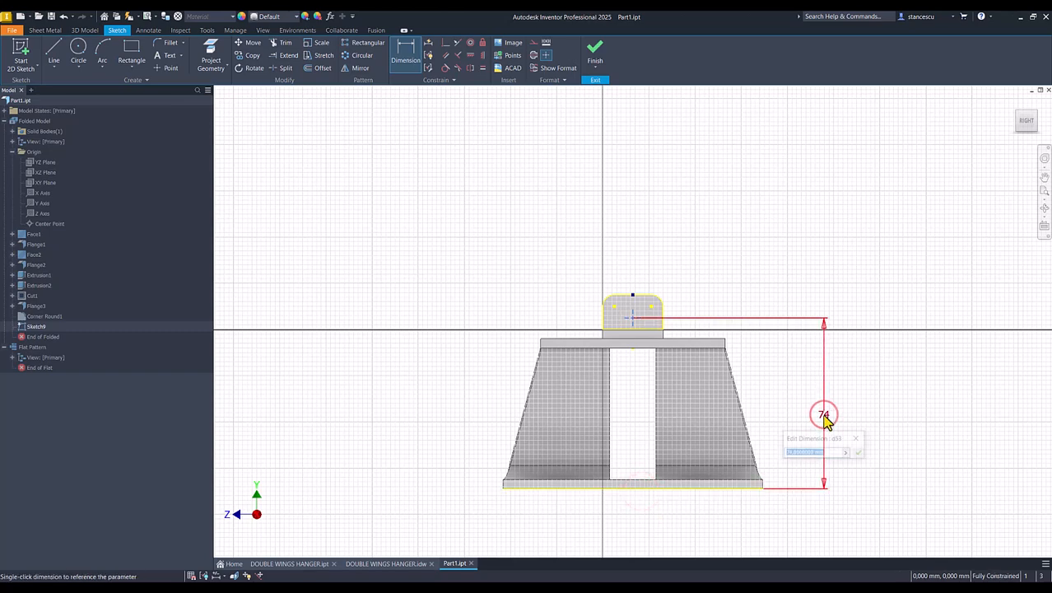
text(80)
key(Return)
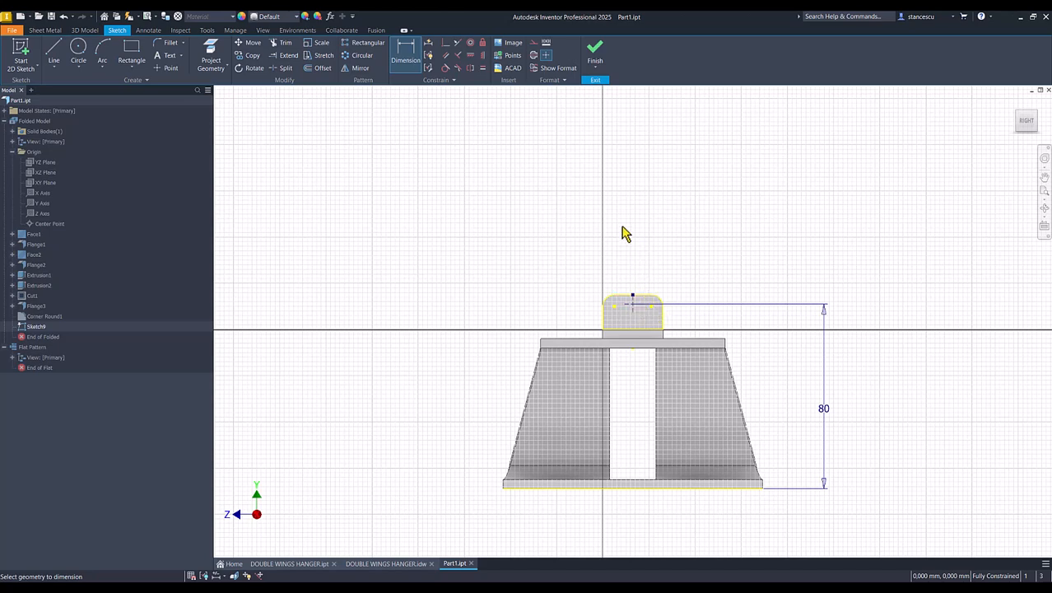
click(577, 133)
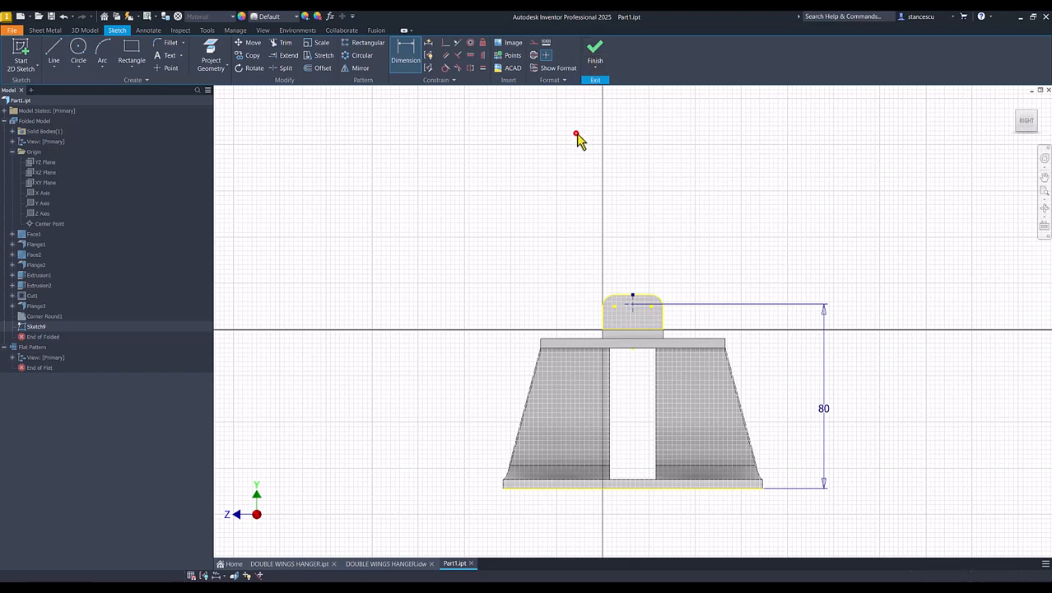
click(593, 53)
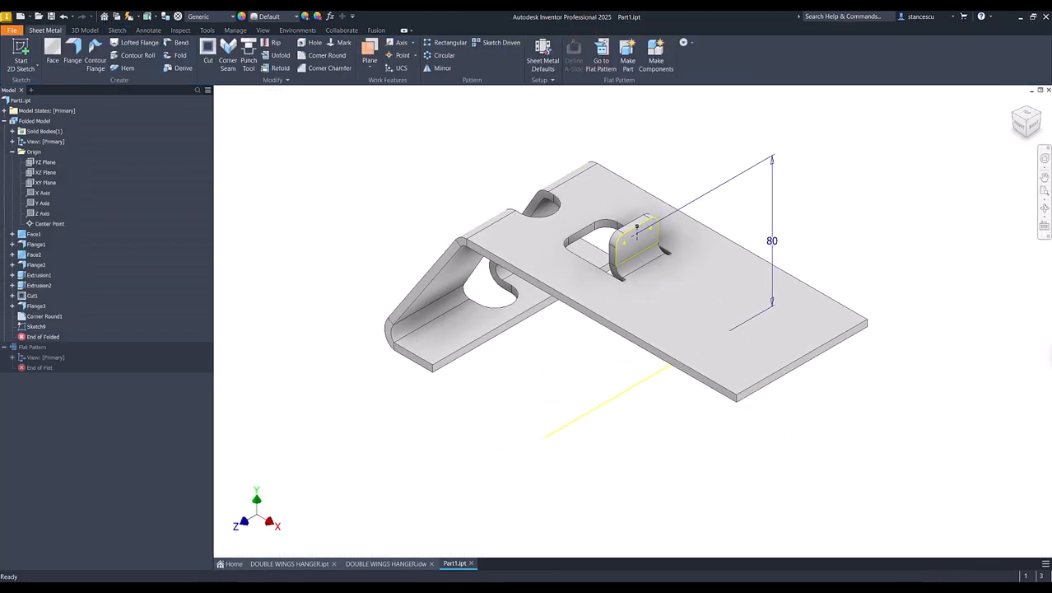
Step: Redefine the upright tab's flange: measure height from the intersection of two inner faces and use the third placement and second position options
double_click(32, 306)
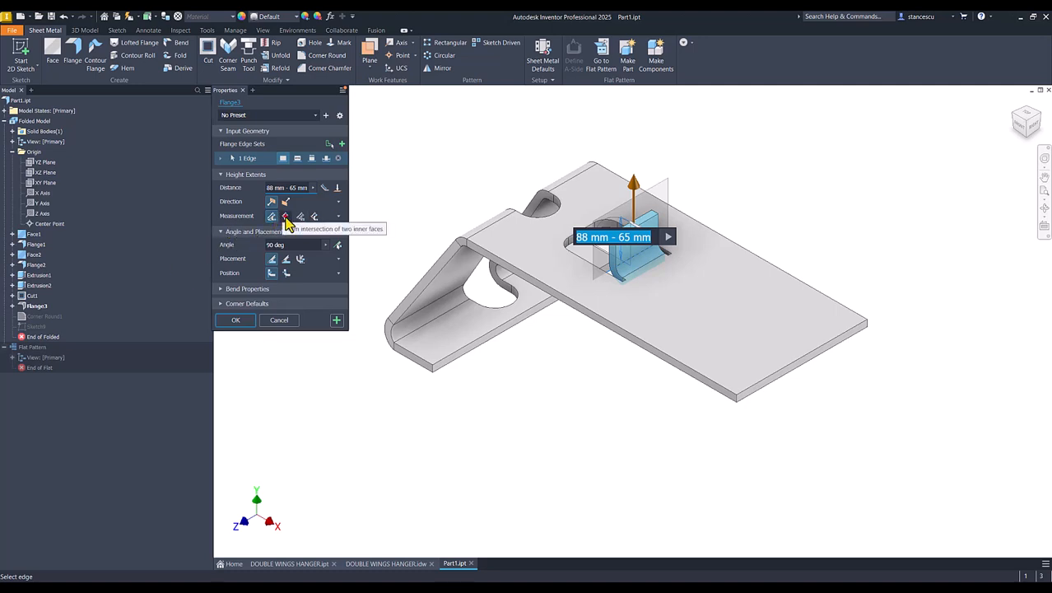
click(286, 217)
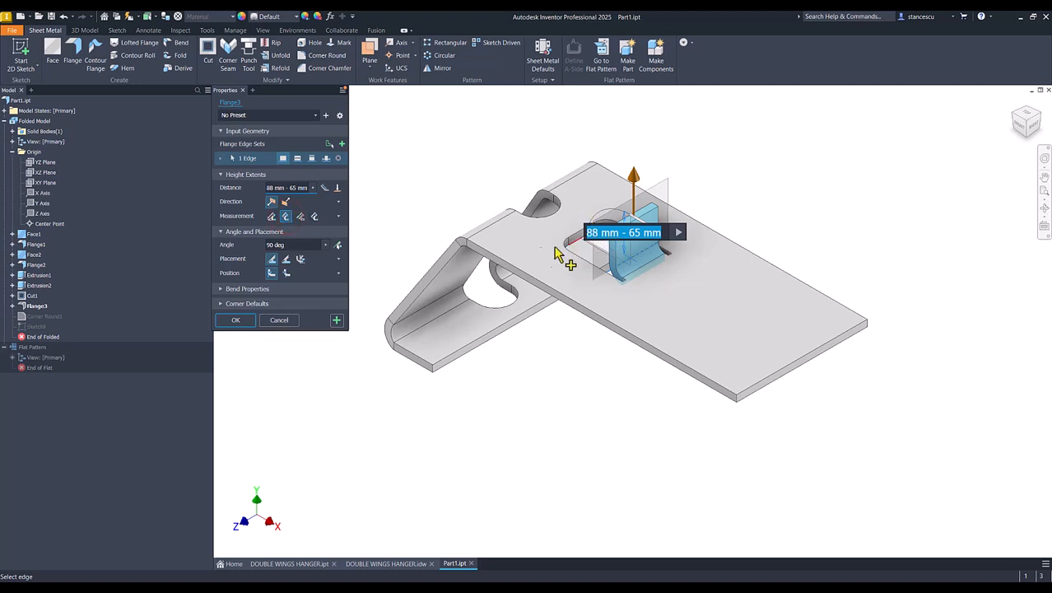
click(301, 260)
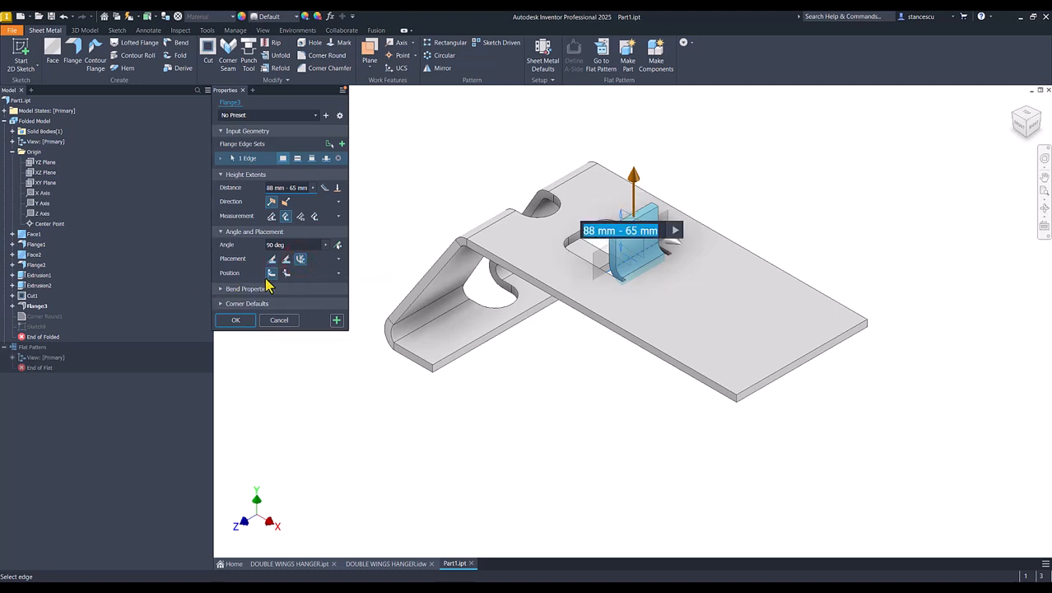
click(287, 274)
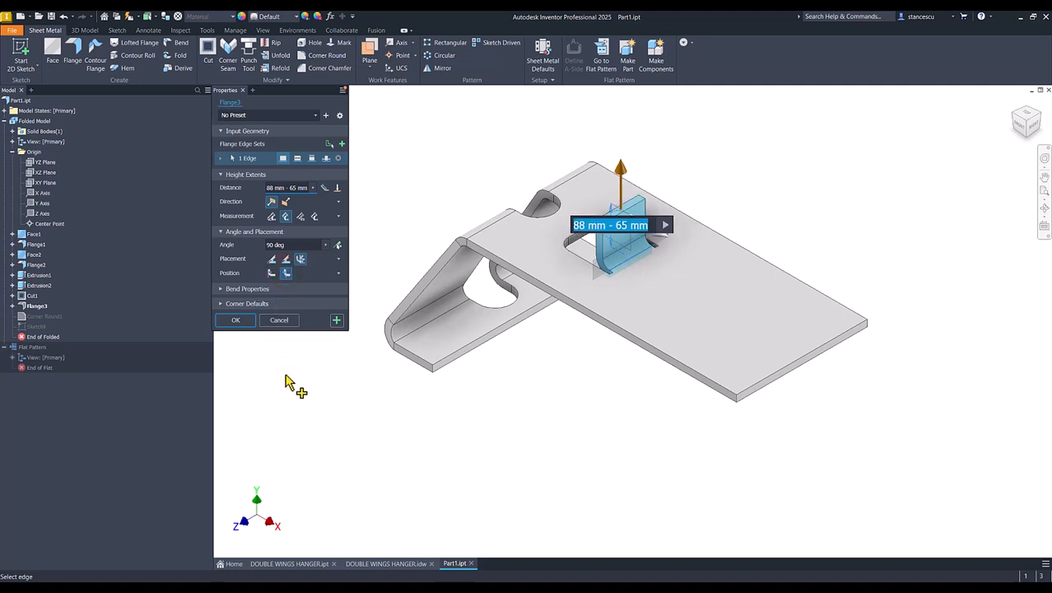
click(237, 320)
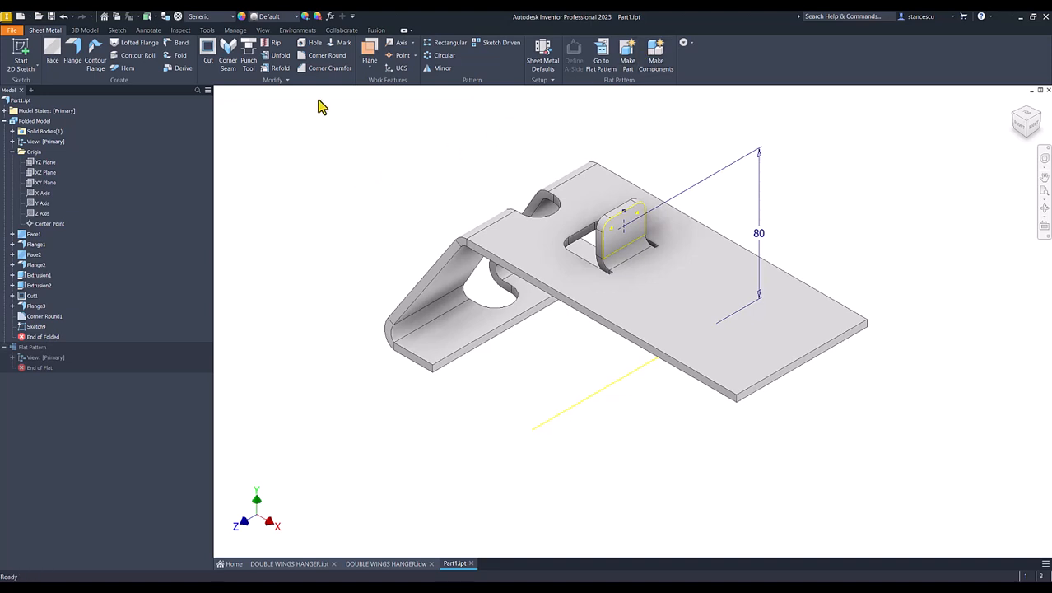
Step: Create a 10 mm simple through-all hole at the sketched centre point on the upright tab
click(315, 43)
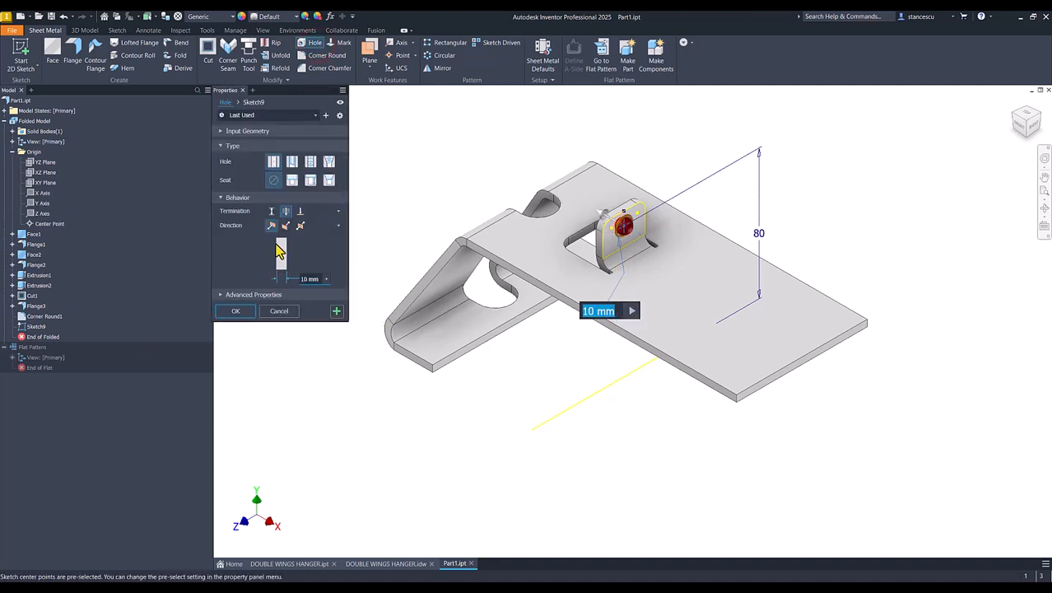
click(247, 312)
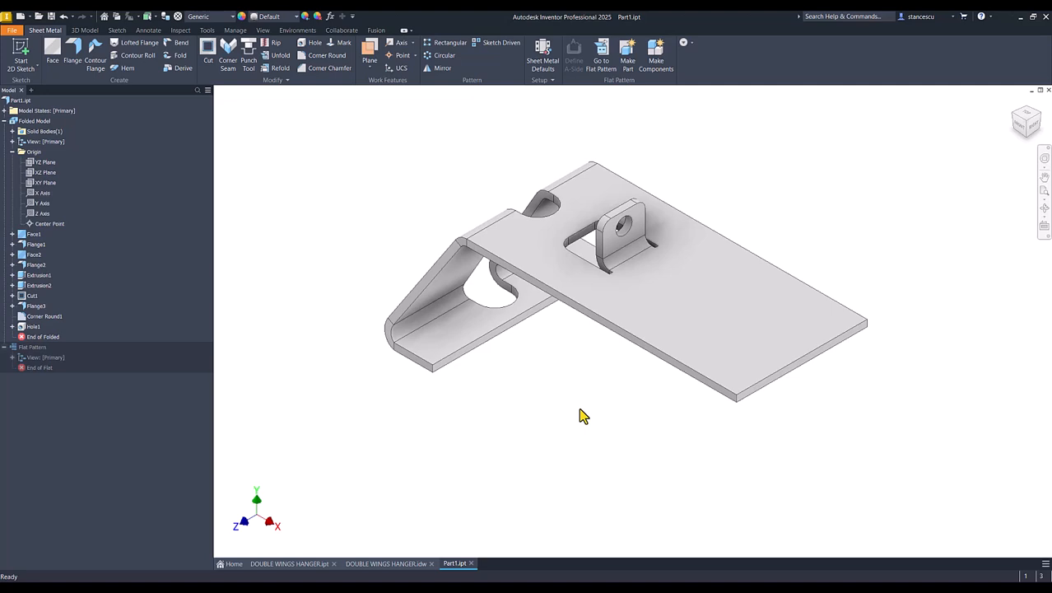
Step: Measure the distances from the foot's underside to the upright tab's top face and to the centre of its hole
key(m)
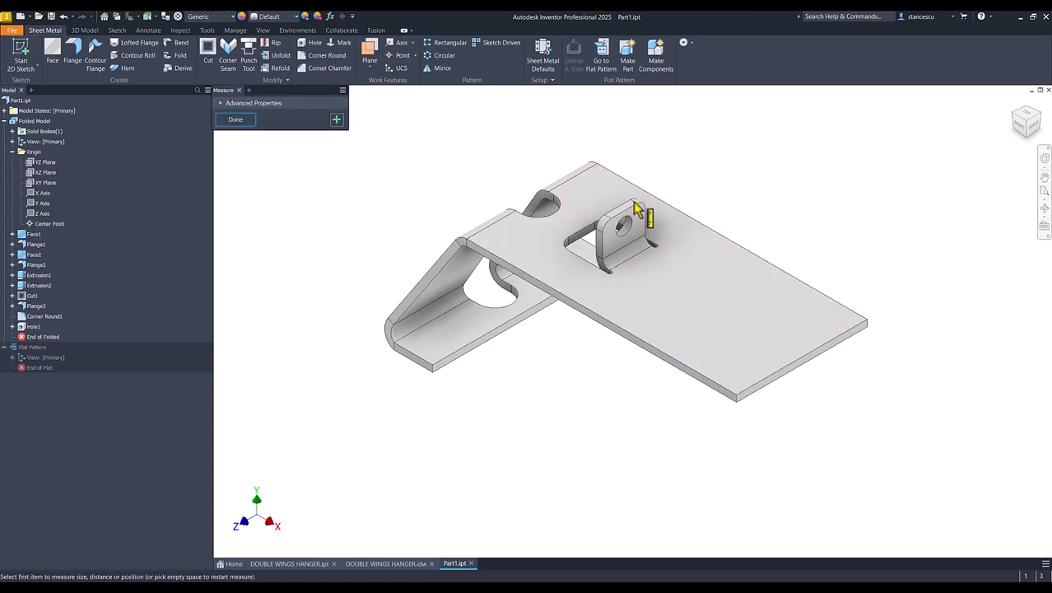
scroll(630, 216, up, 3)
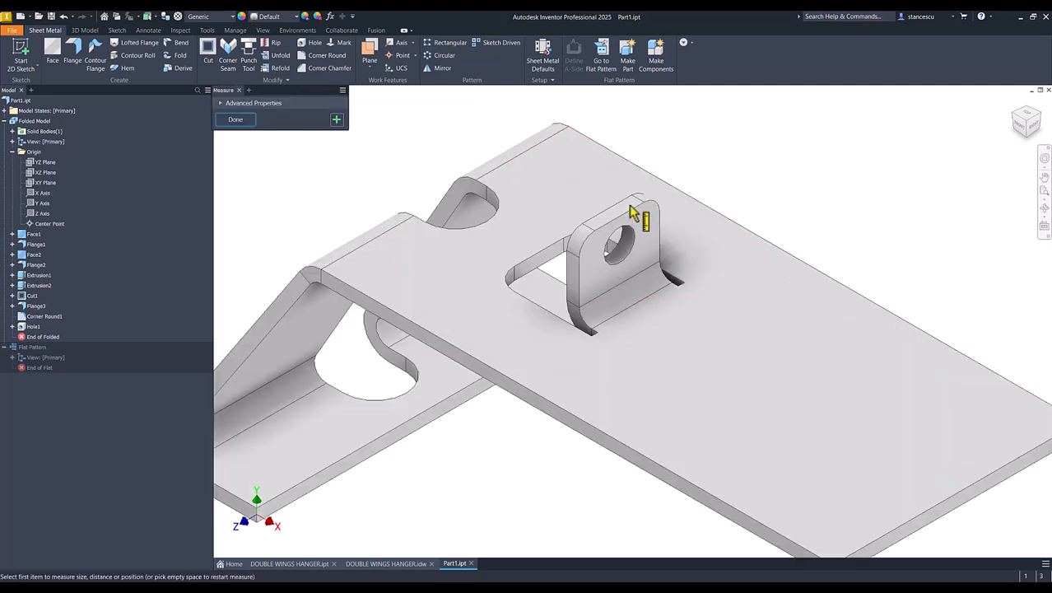
click(622, 210)
shift+middle_drag(531, 378, 470, 543)
click(463, 539)
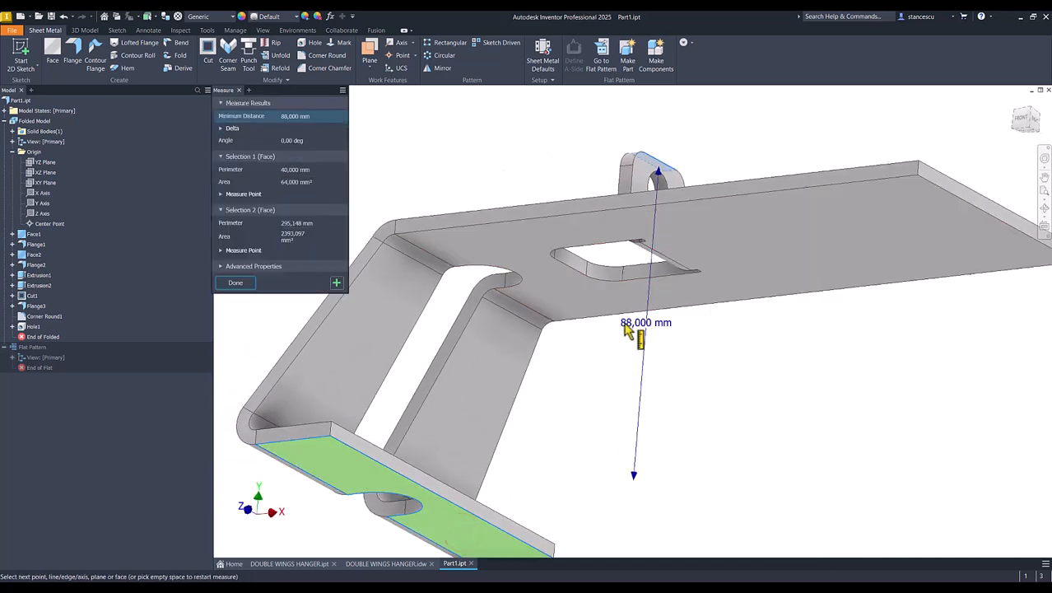
shift+middle_drag(617, 369, 589, 383)
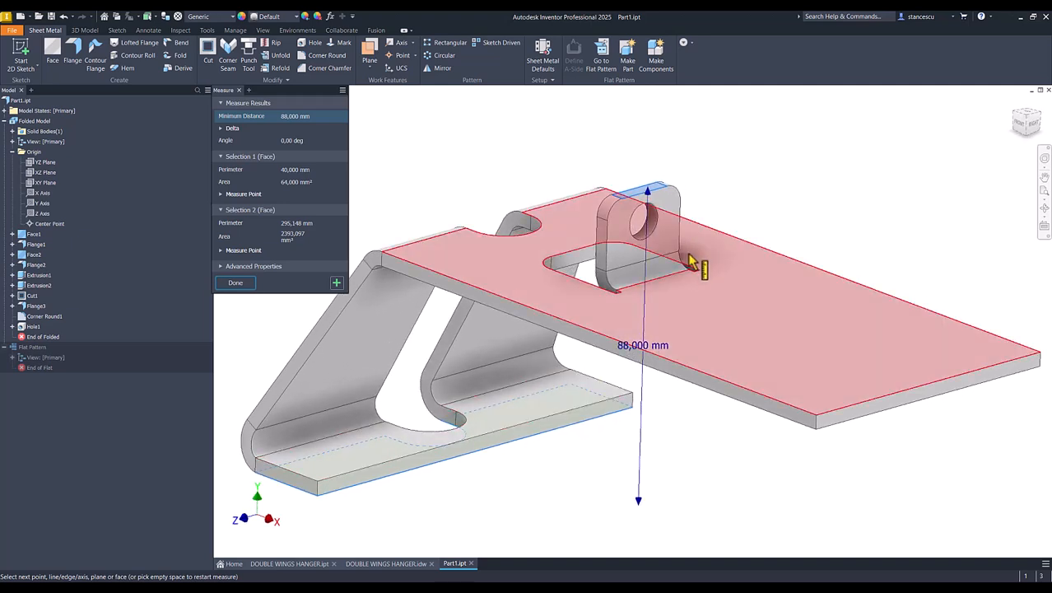
click(659, 229)
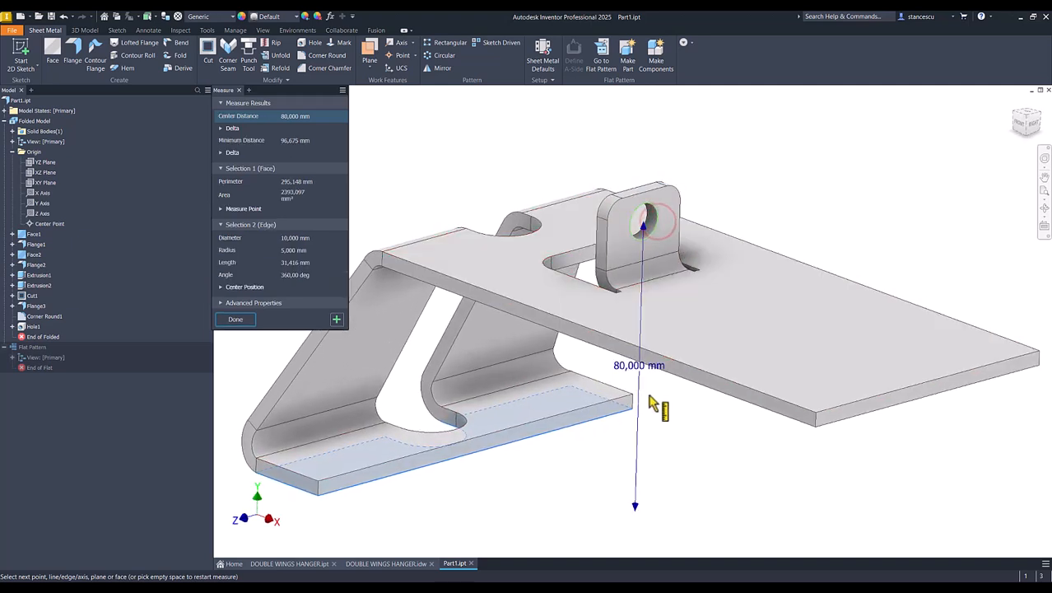
shift+middle_drag(641, 383, 676, 414)
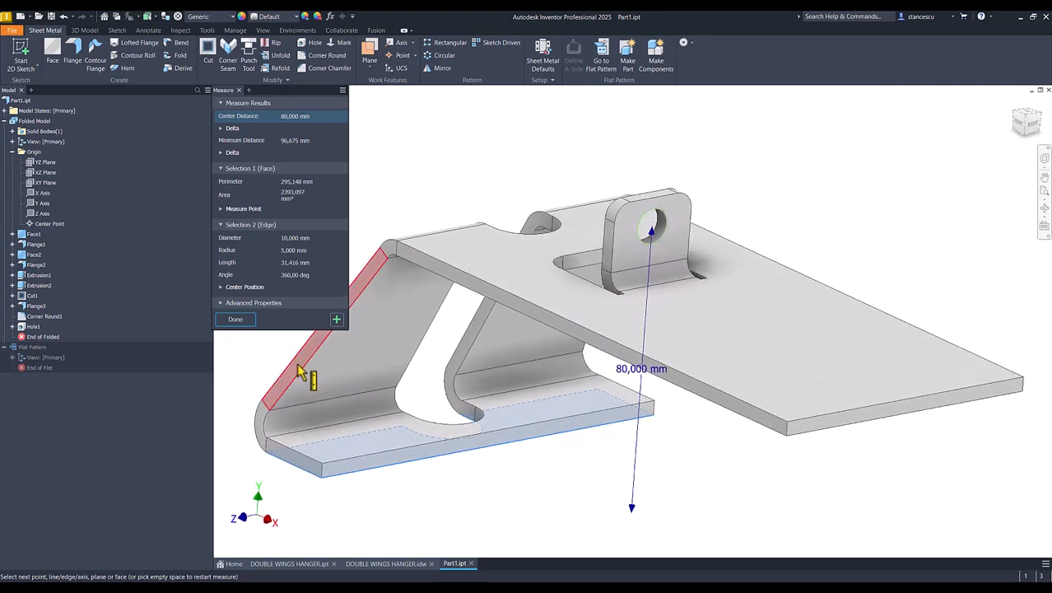
click(249, 319)
key(F6)
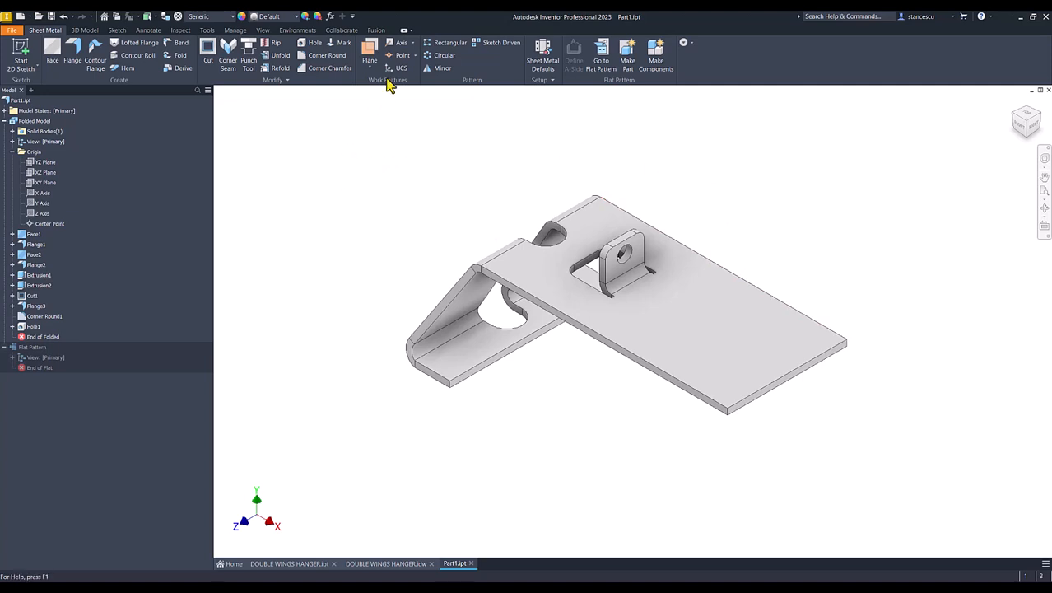
Step: Mirror Flange1, Face2, Flange2, Extrusion1, Extrusion2, Cut1, Flange3, Corner Round1 and Hole1 about the YZ Plane
click(441, 67)
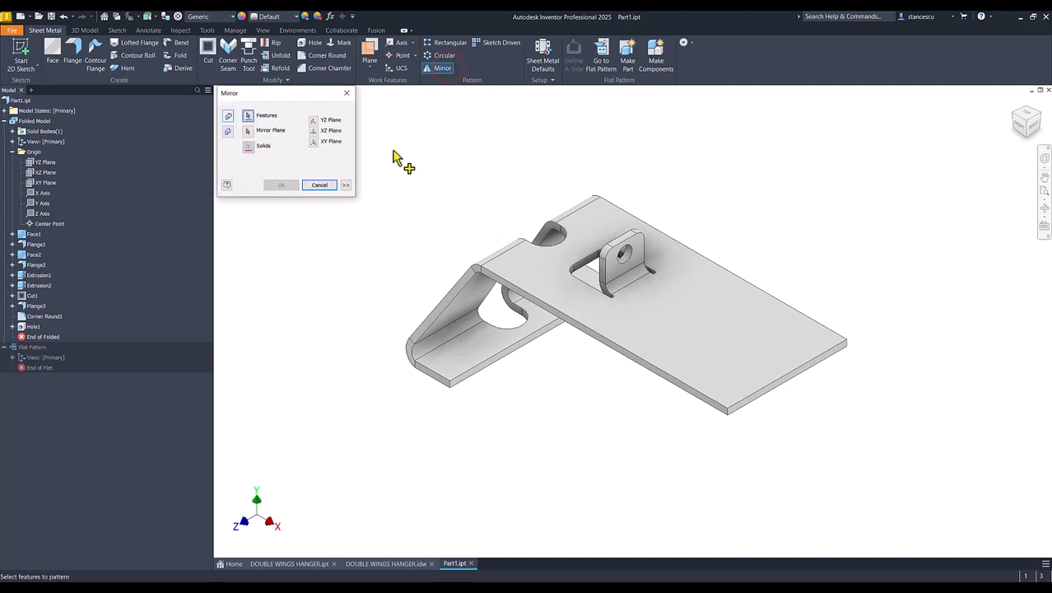
click(23, 246)
click(30, 255)
click(28, 267)
click(37, 277)
click(39, 287)
click(37, 296)
click(38, 306)
click(38, 317)
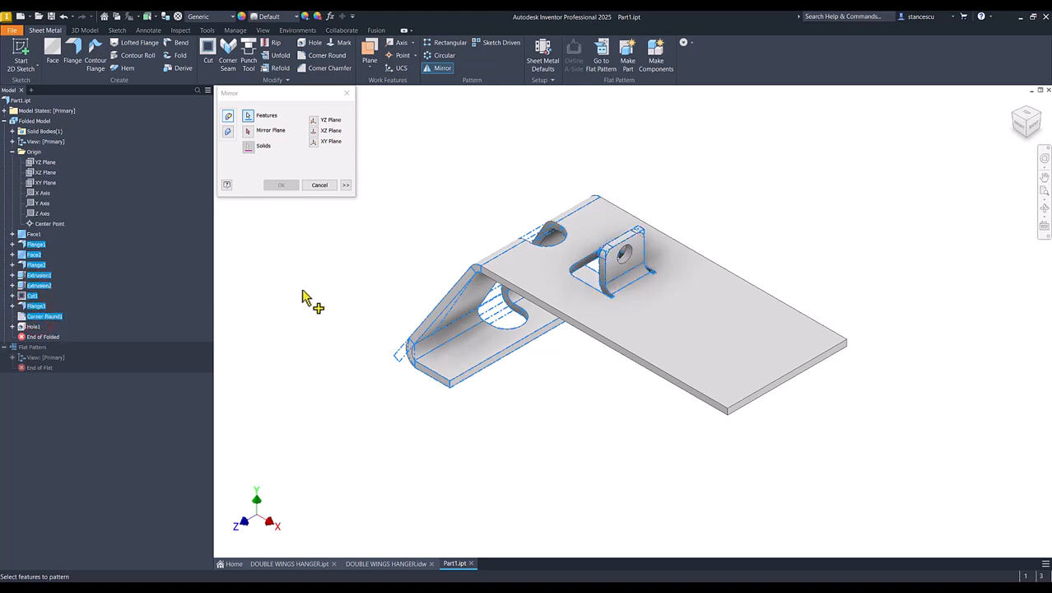
click(33, 326)
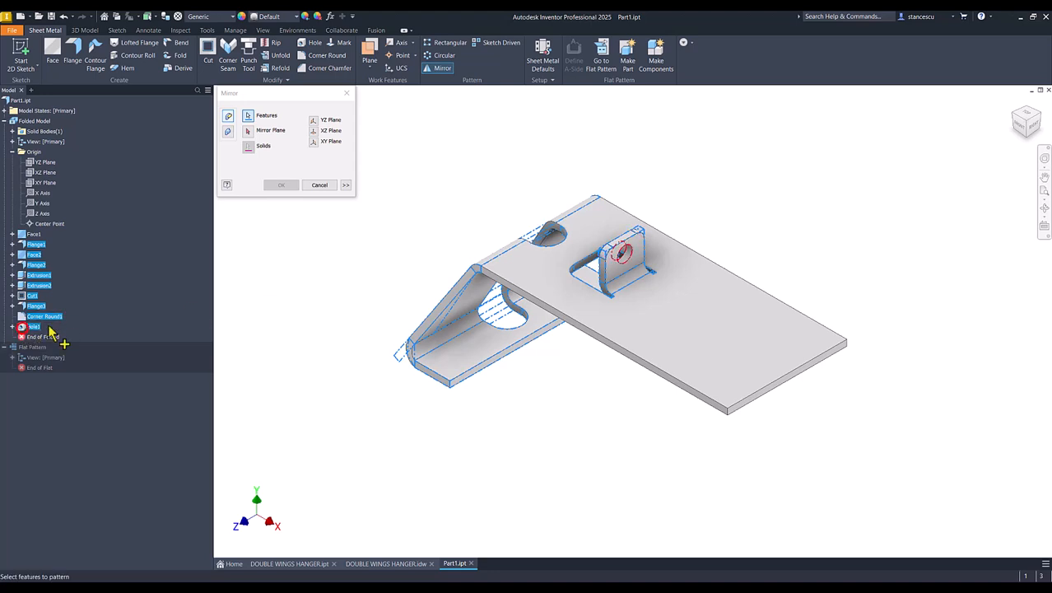
click(248, 132)
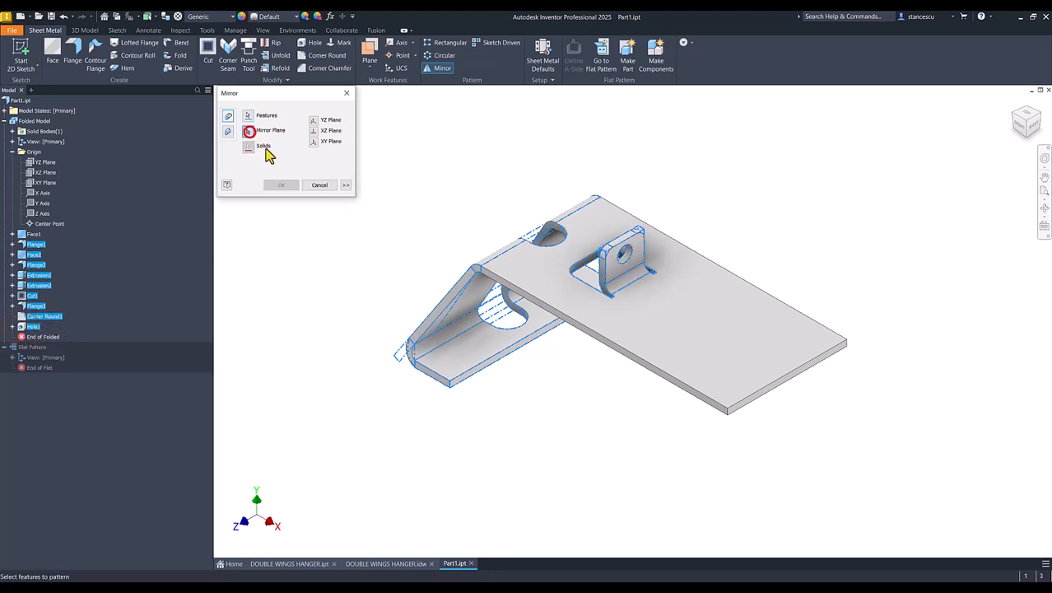
click(45, 163)
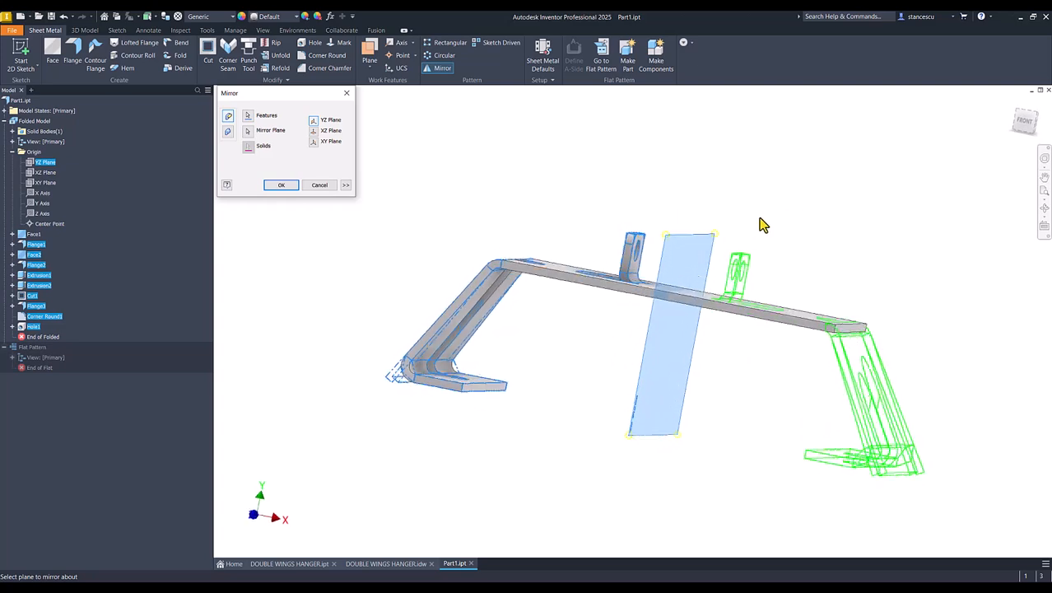
click(284, 185)
key(F6)
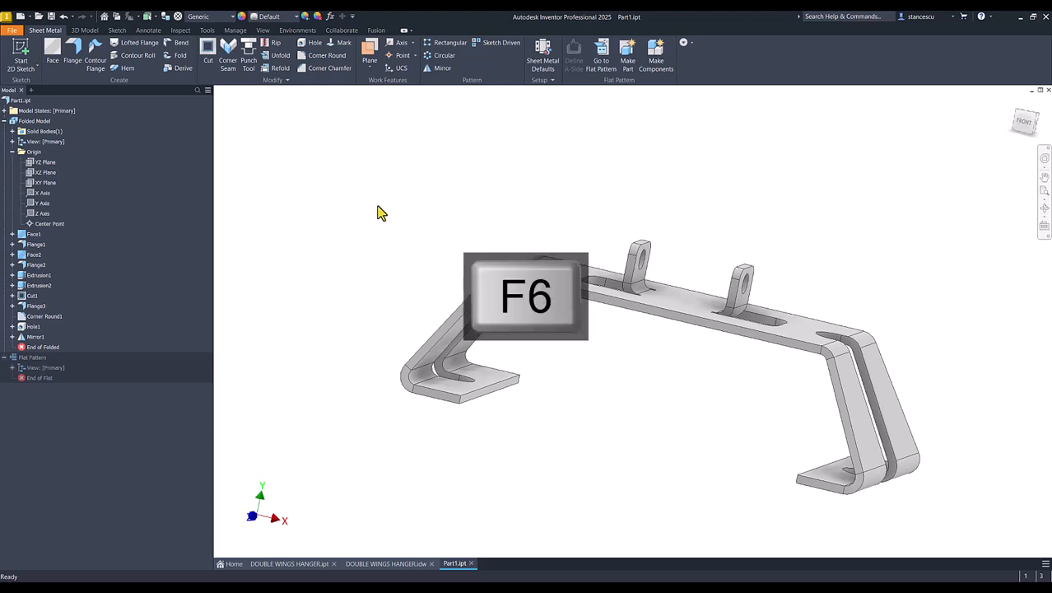
Step: Examine the drawing and the reference part DOUBLE WINGS HANGER.ipt for the shape and dimensions of the two side wings
click(457, 564)
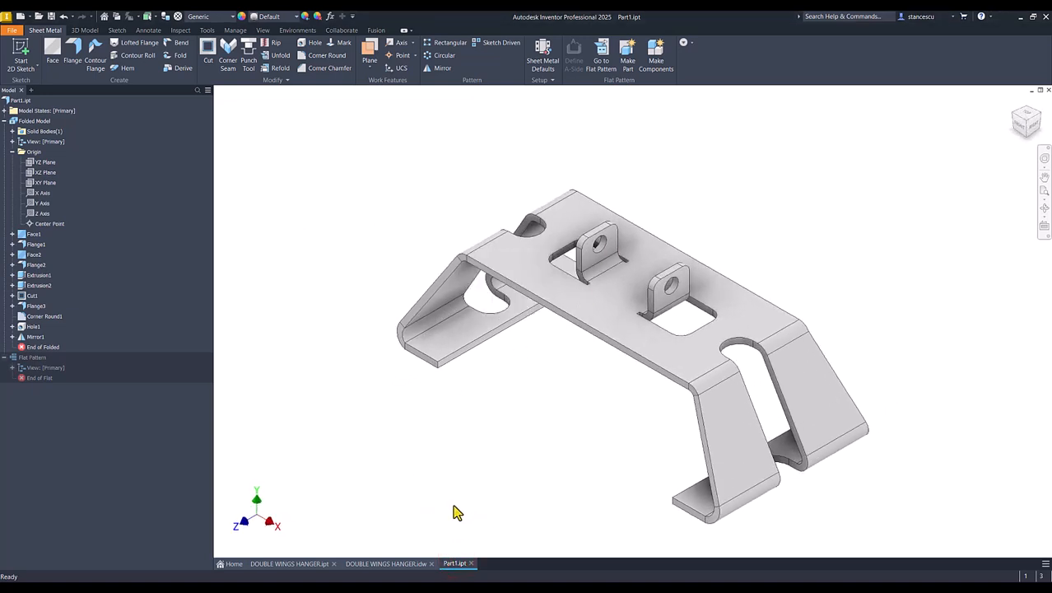
click(401, 566)
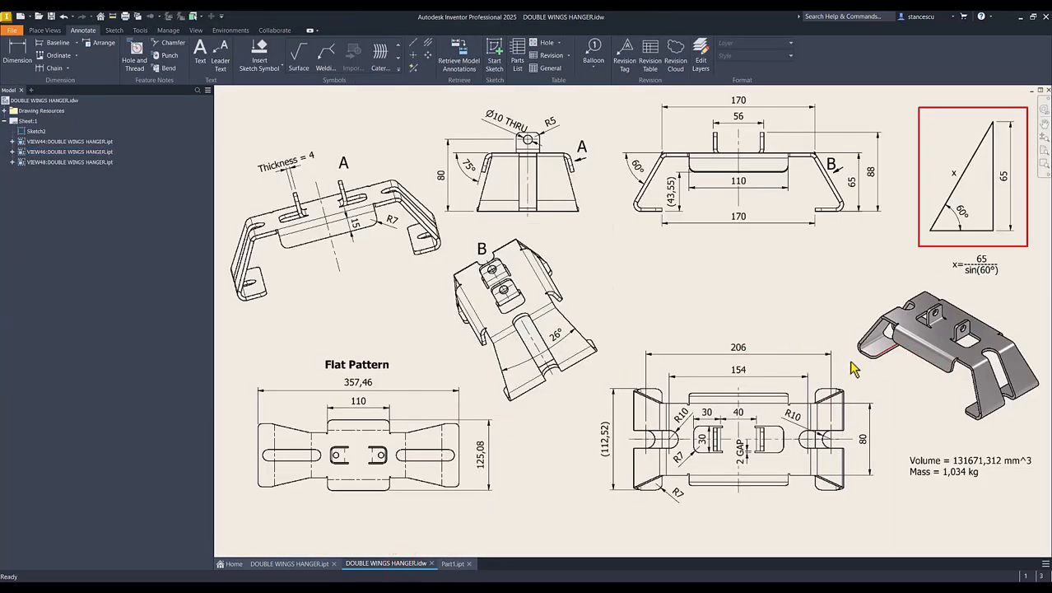
click(296, 564)
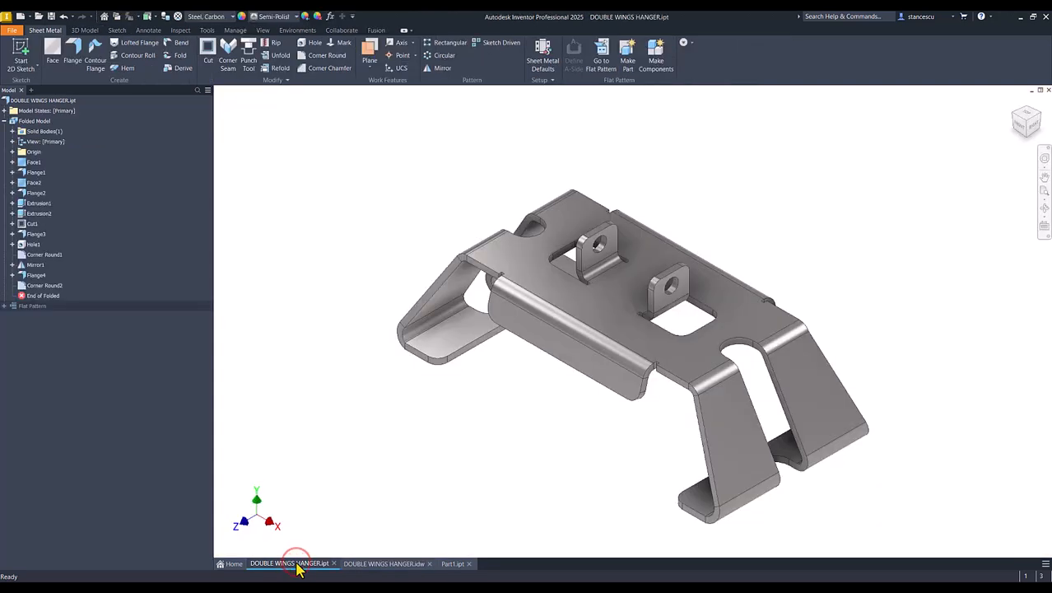
scroll(527, 445, down, 5)
shift+middle_drag(548, 425, 599, 330)
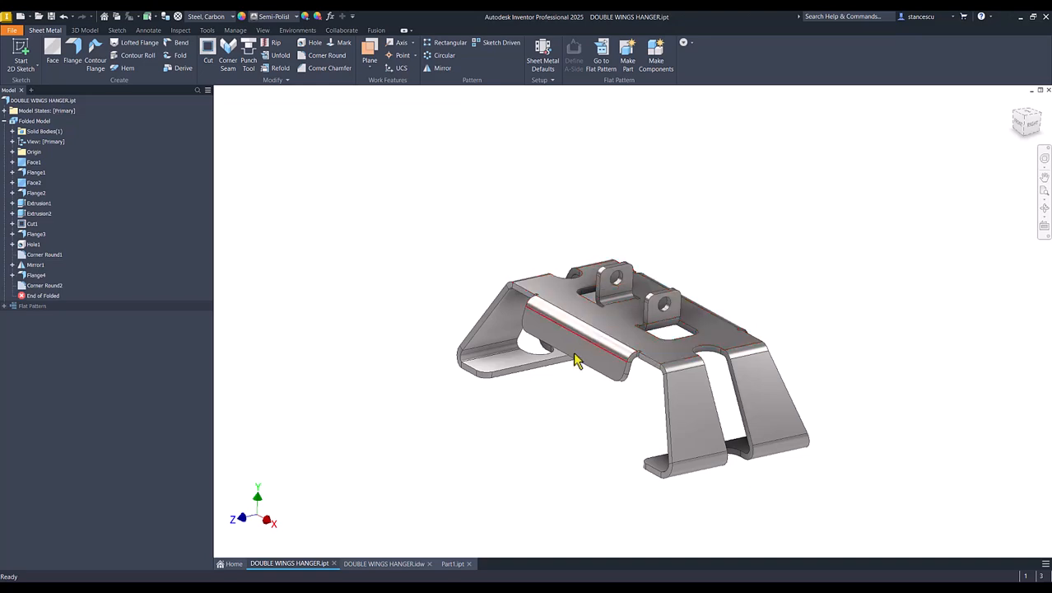
click(395, 564)
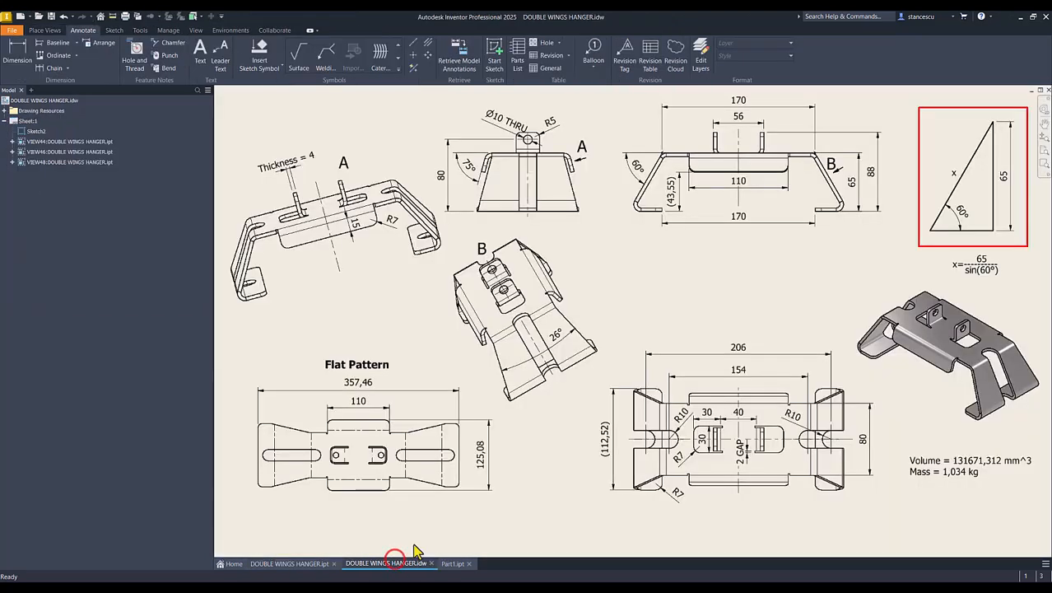
click(363, 228)
click(388, 264)
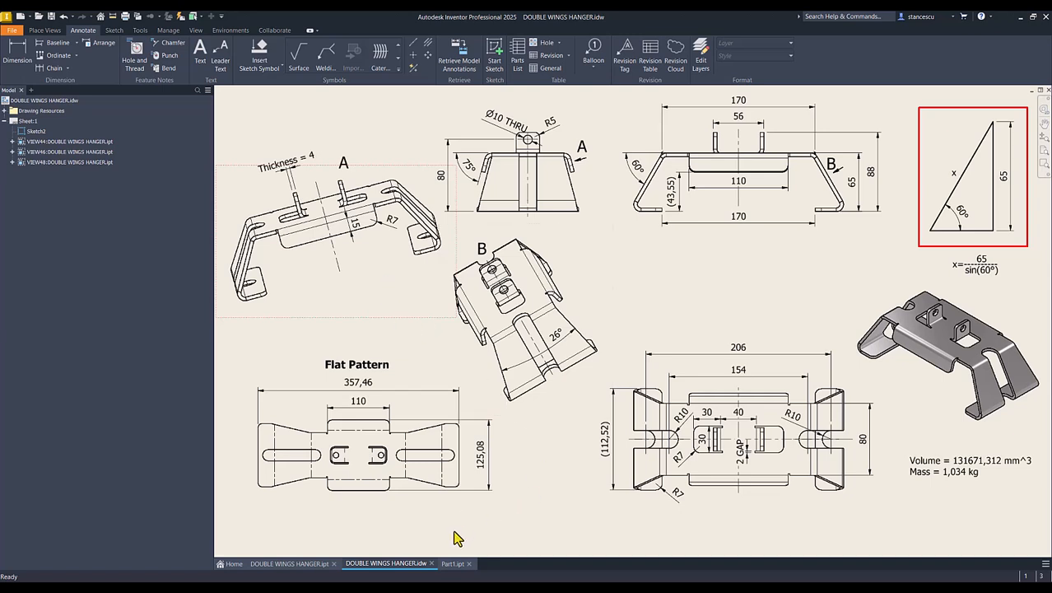
click(451, 566)
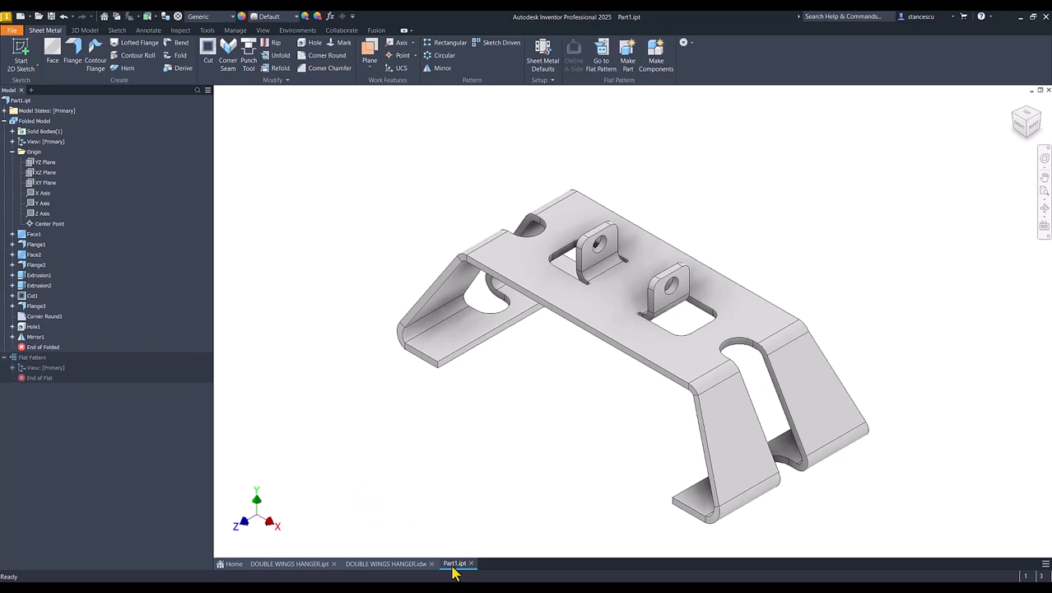
click(387, 566)
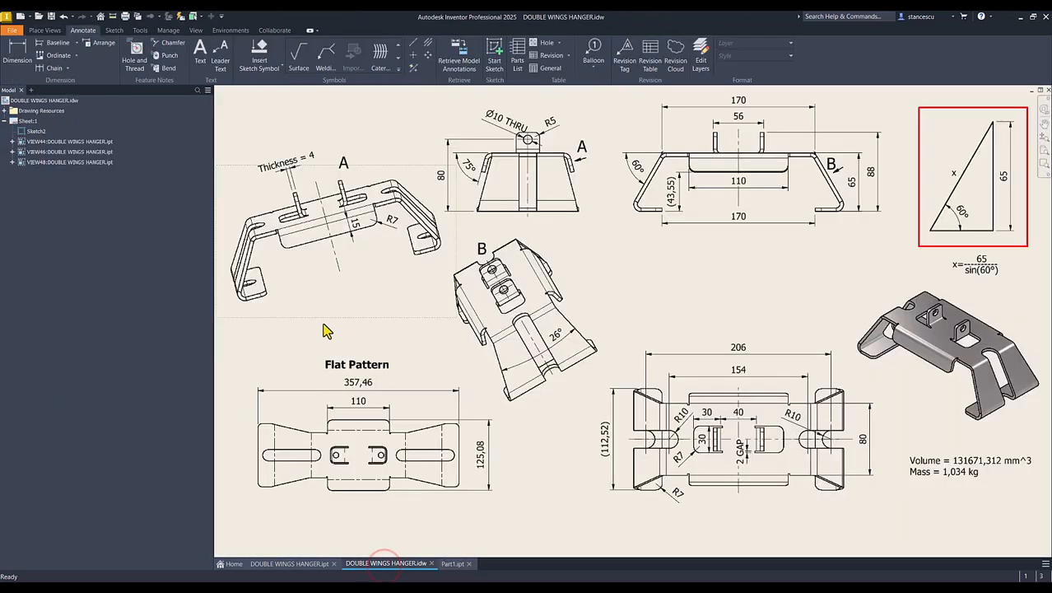
Step: Check the 110 mm wing dimension in the drawing, and in Part1.ipt start a flange on the top plate's two long side edges
click(745, 183)
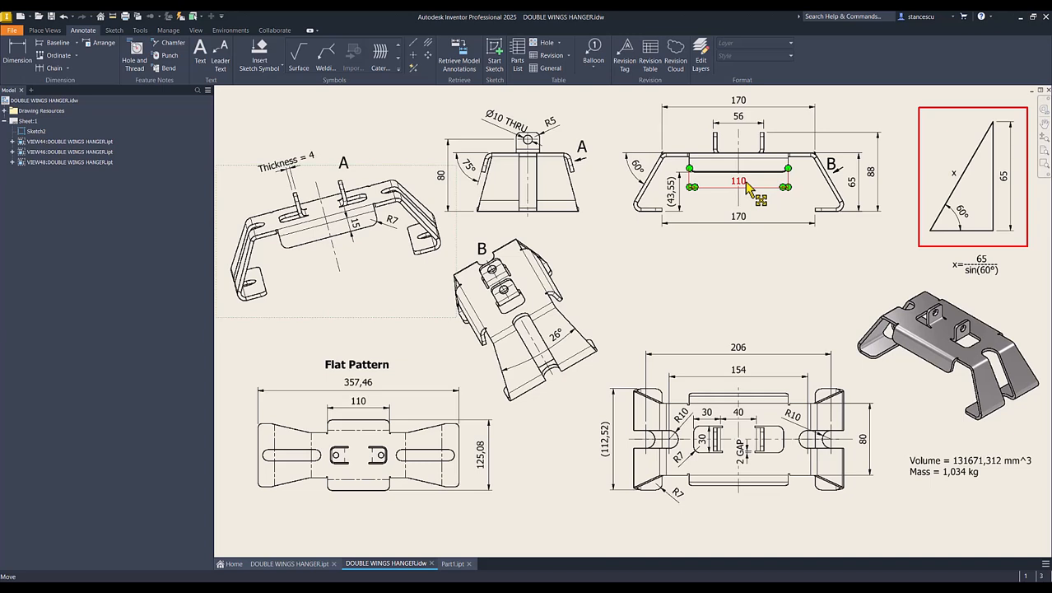
key(Escape)
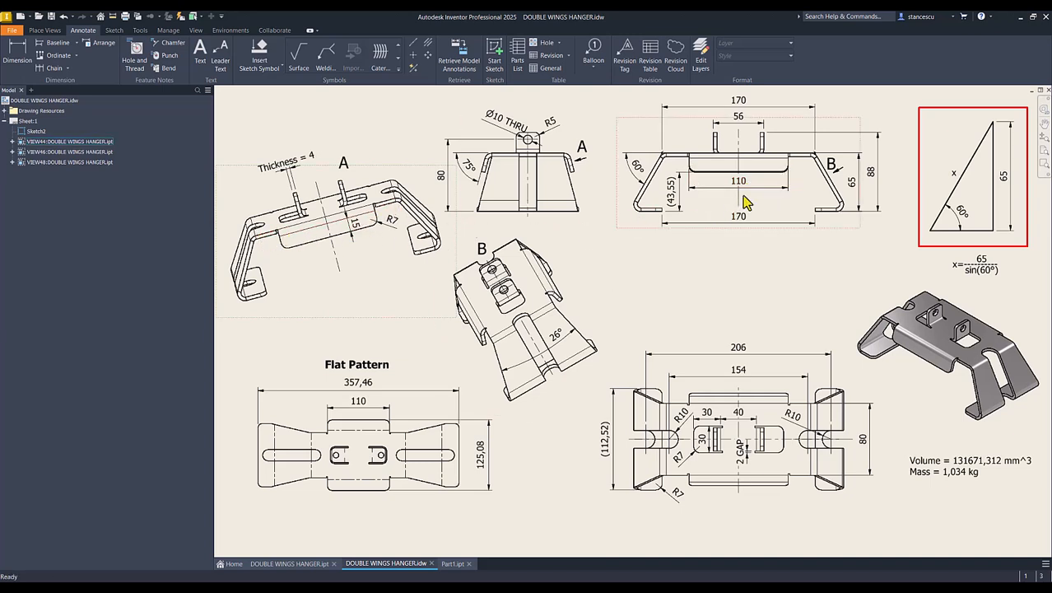
click(453, 564)
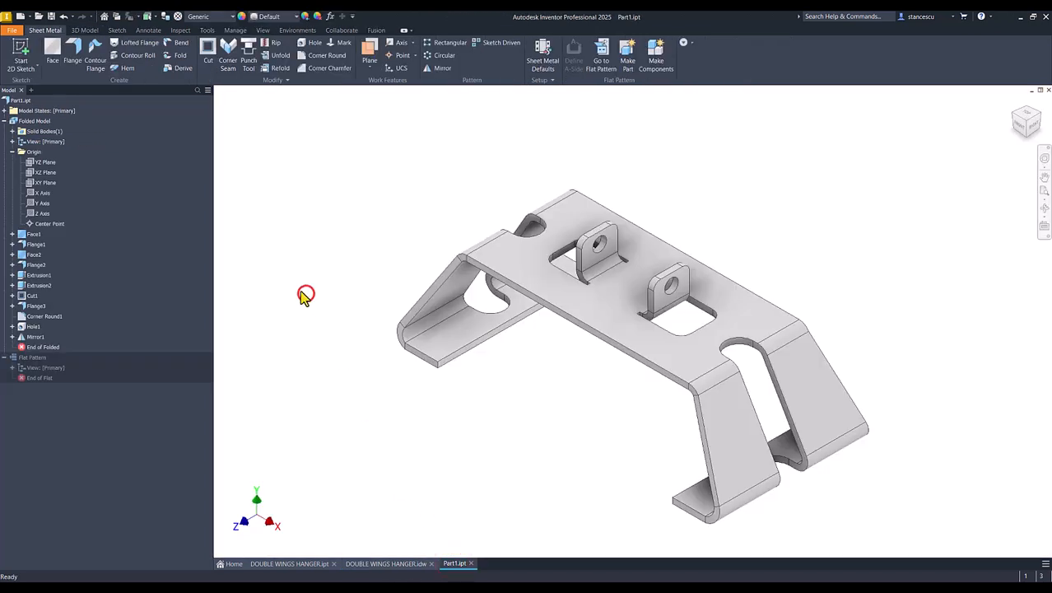
click(74, 51)
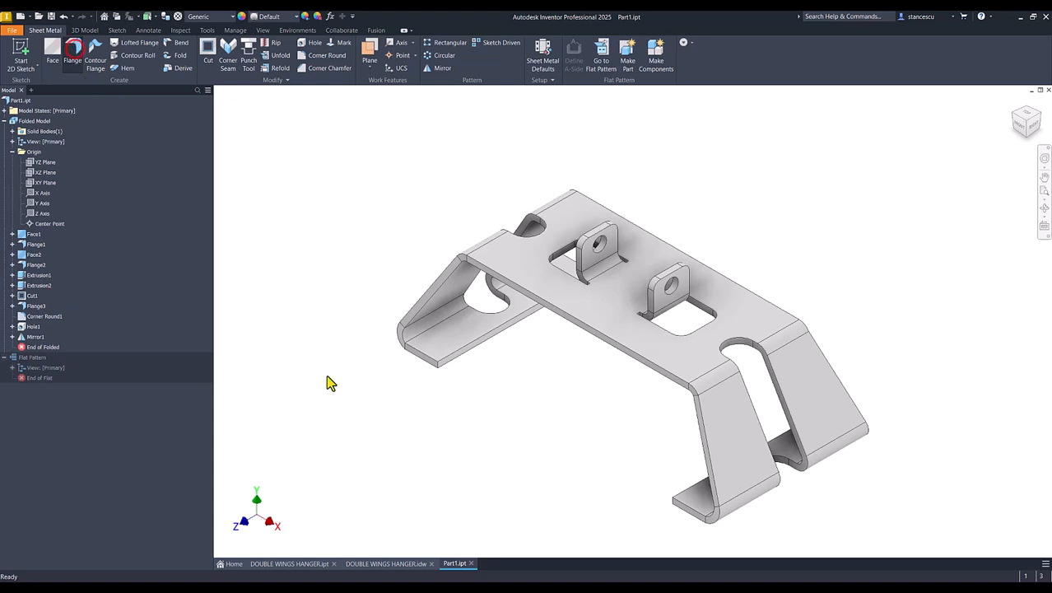
click(613, 350)
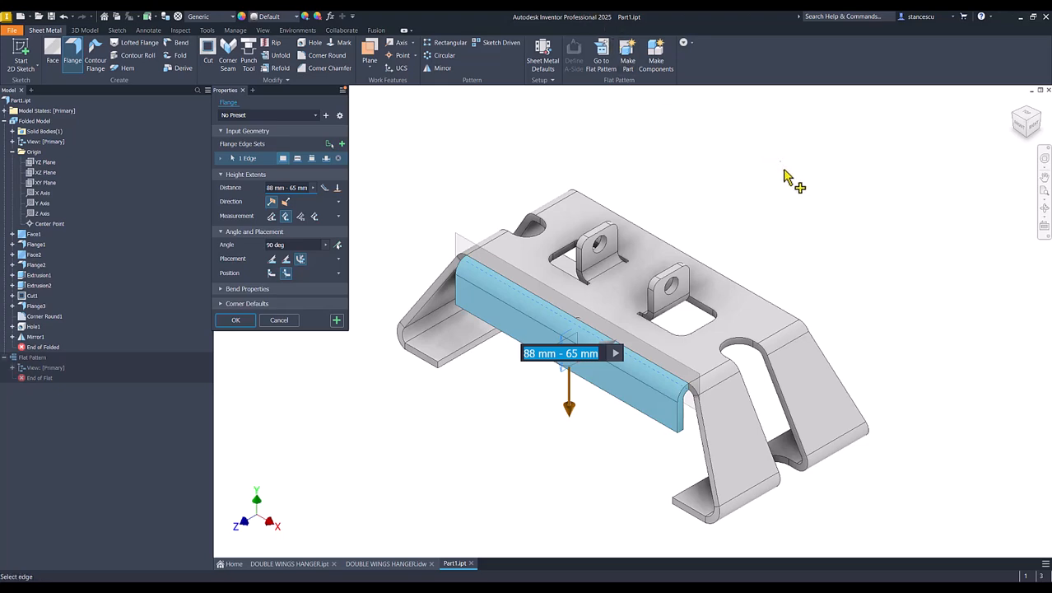
shift+middle_drag(816, 202, 737, 267)
click(734, 260)
shift+middle_drag(817, 395, 874, 300)
shift+middle_drag(521, 139, 525, 155)
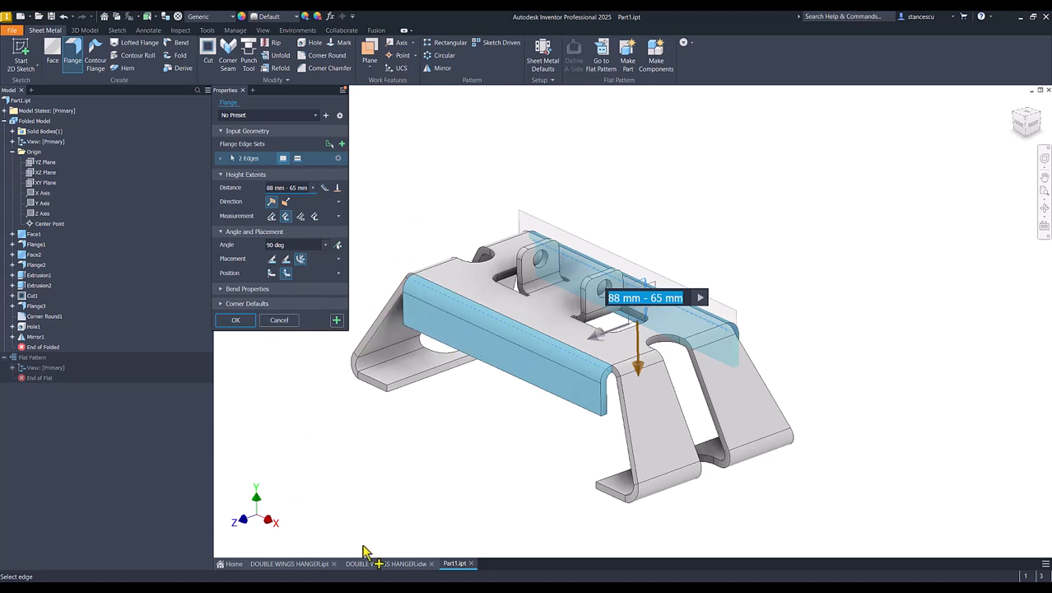
Step: Create both side flanges with an angle of 75 degrees and a distance of 15 mm, checking the angle against the drawing
click(384, 565)
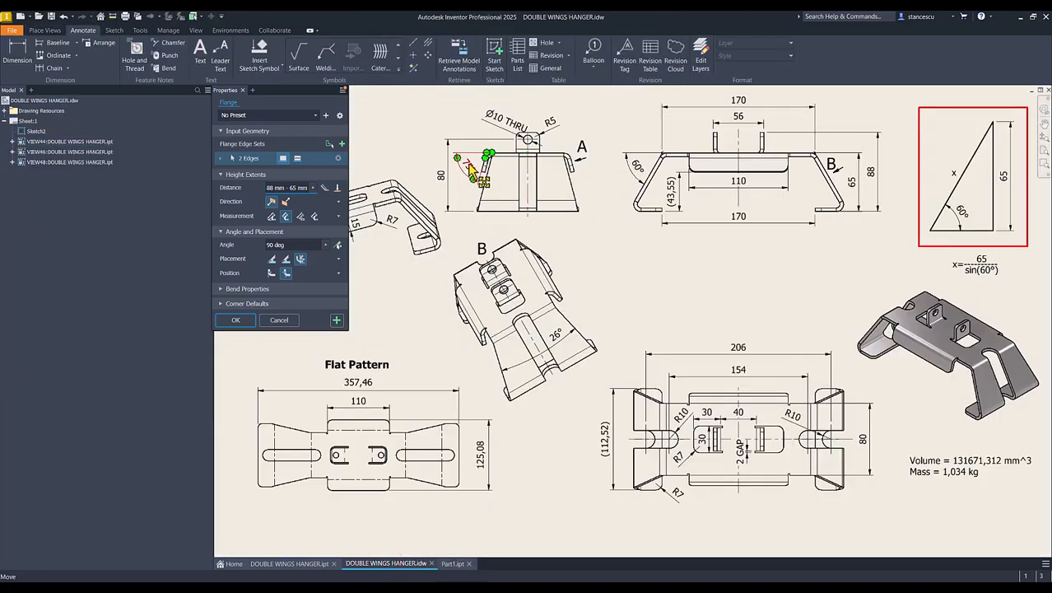
click(453, 567)
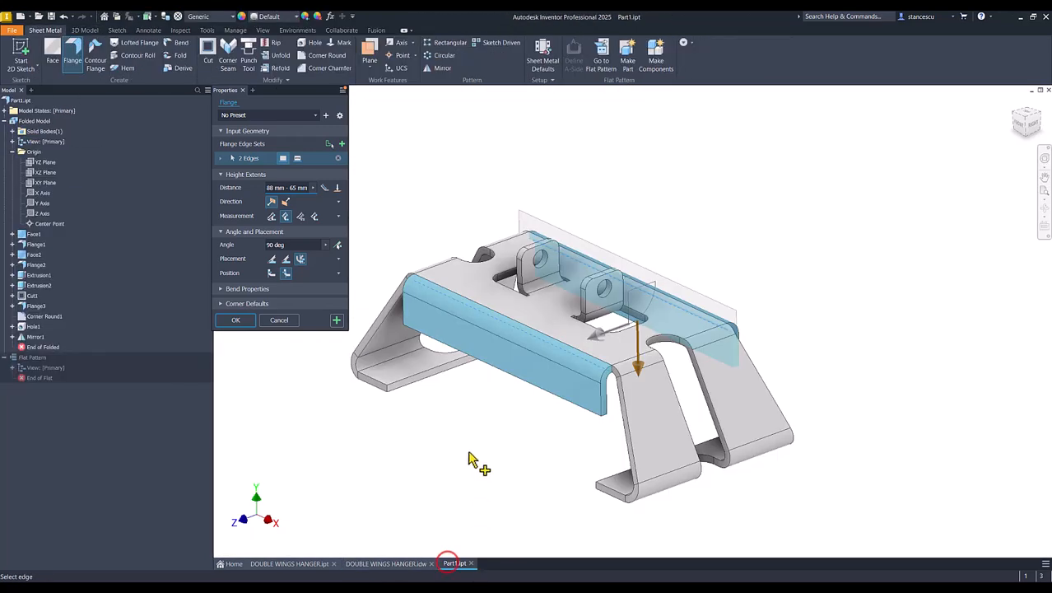
click(289, 244)
text(7)
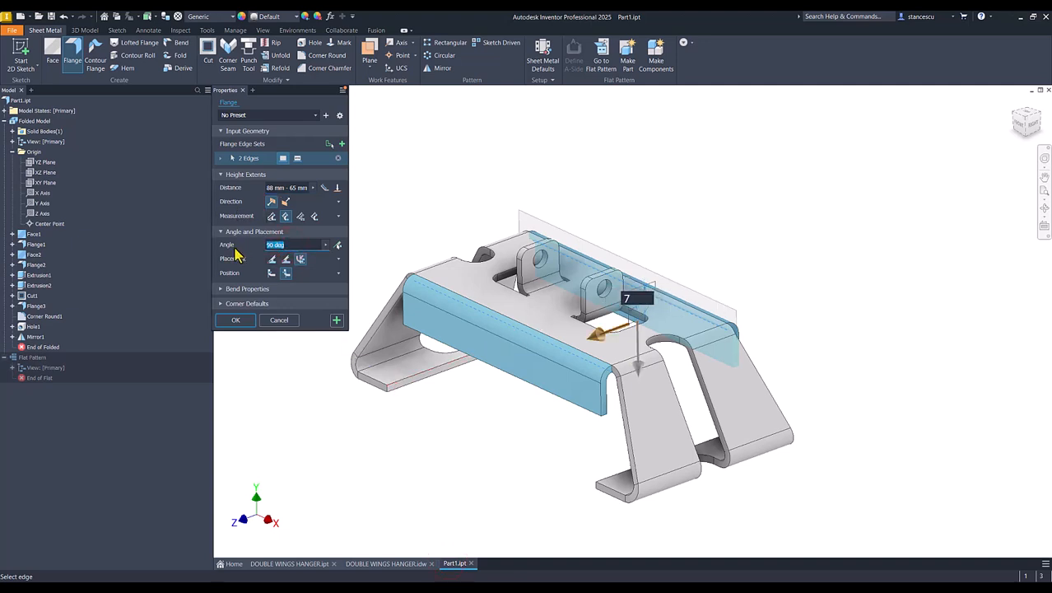
text(5)
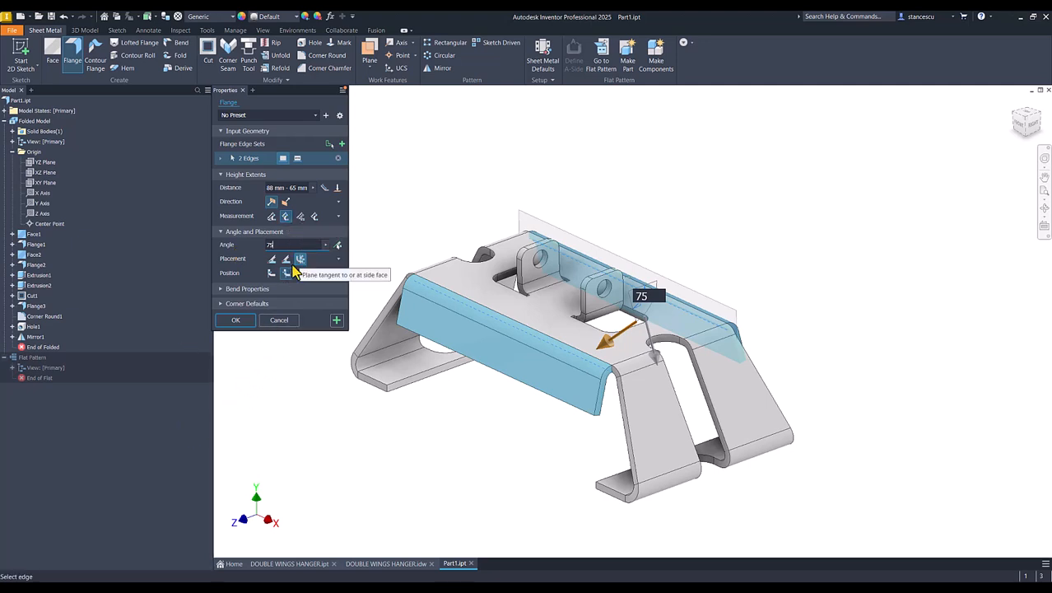
click(287, 201)
click(290, 188)
text(15)
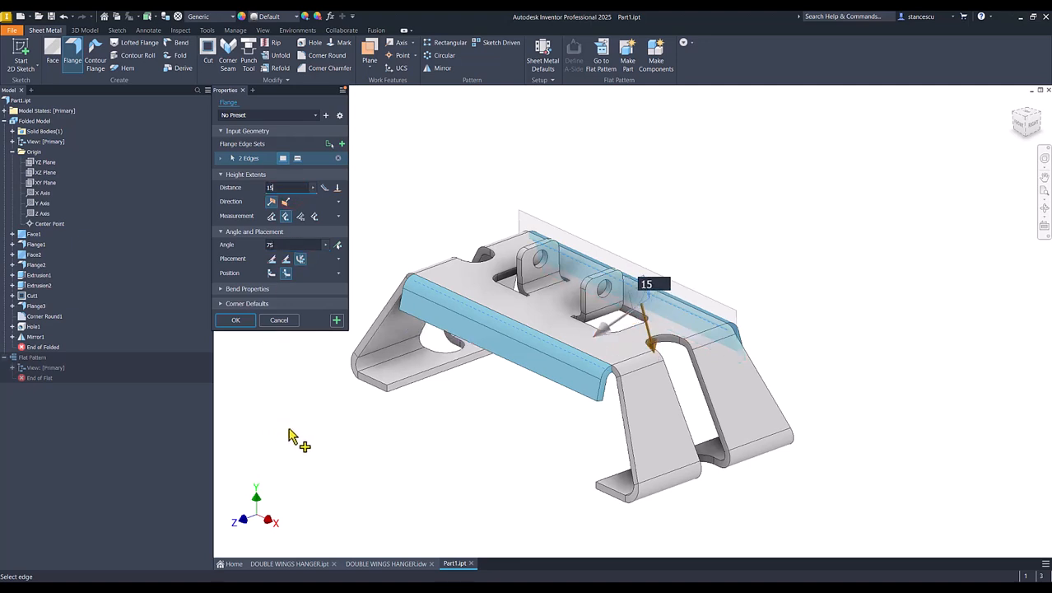
click(242, 327)
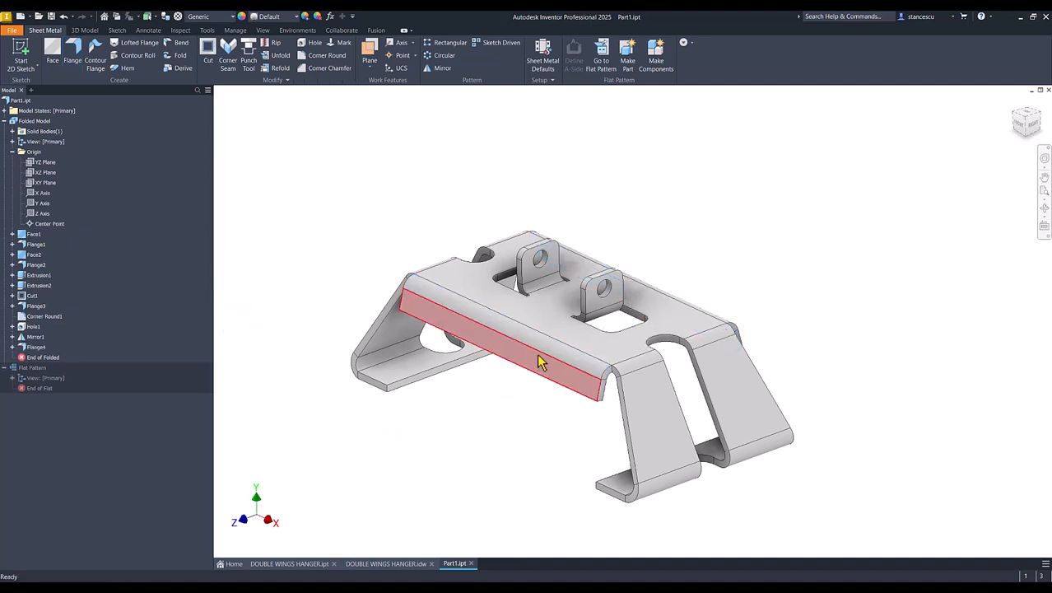
Step: Measure the distance between the side flange's bend edge and its free lower edge, and copy the value
click(485, 400)
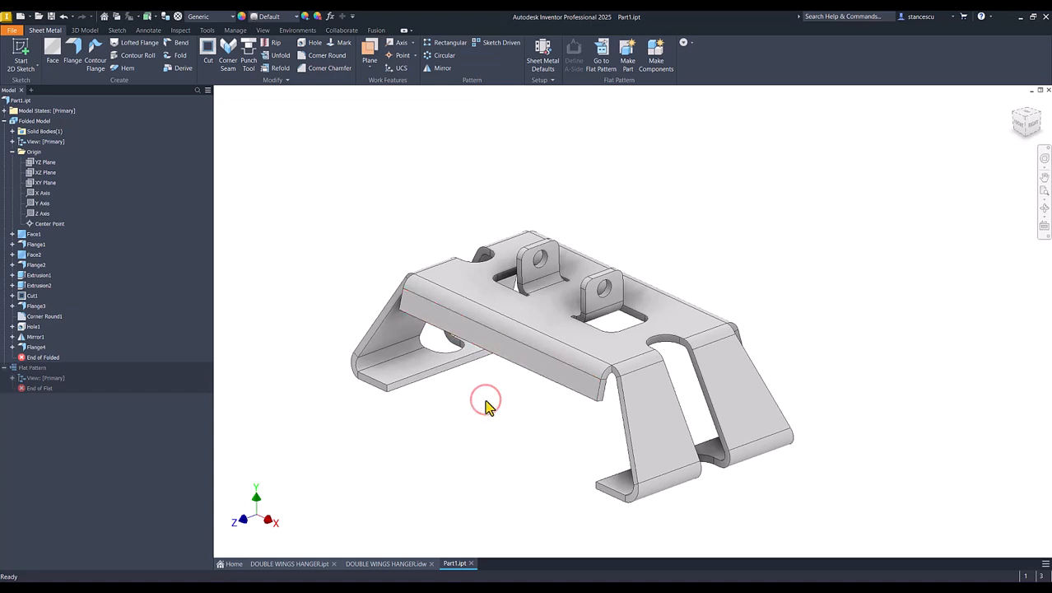
key(m)
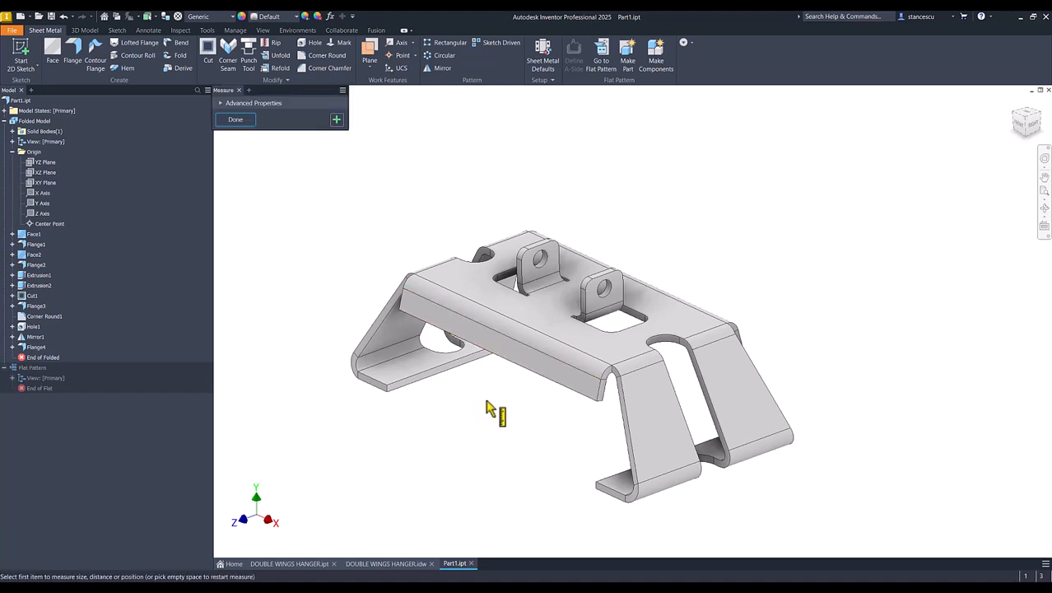
click(529, 374)
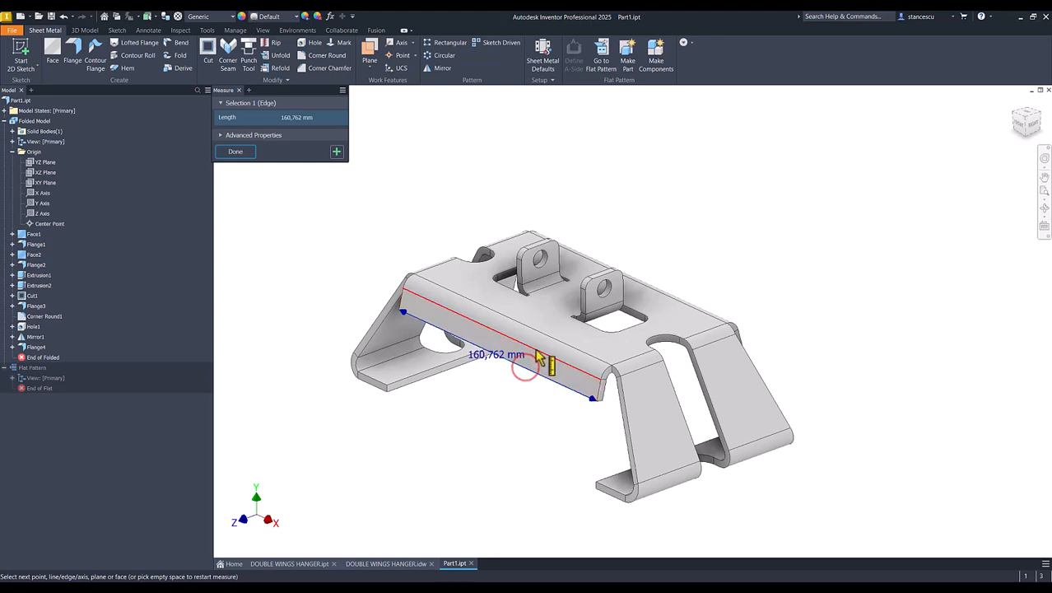
click(531, 355)
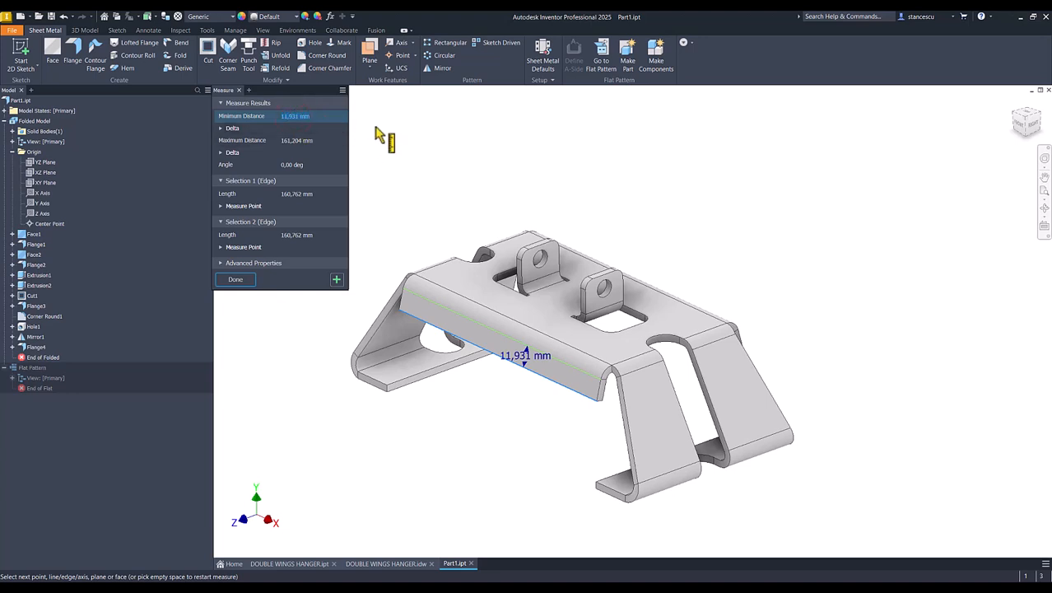
key(ctrl+c)
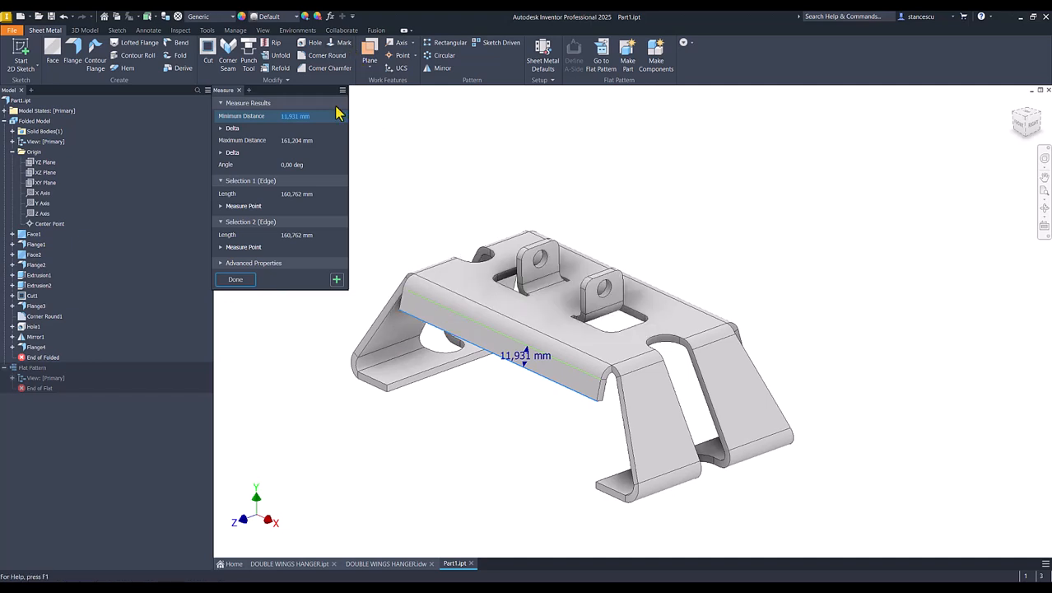
click(253, 324)
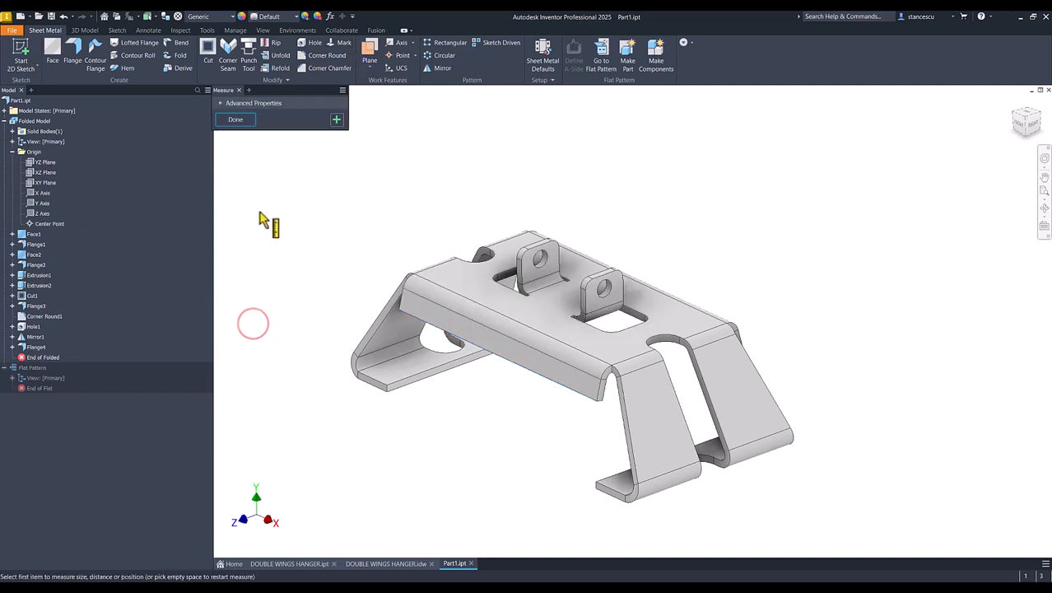
key(Escape)
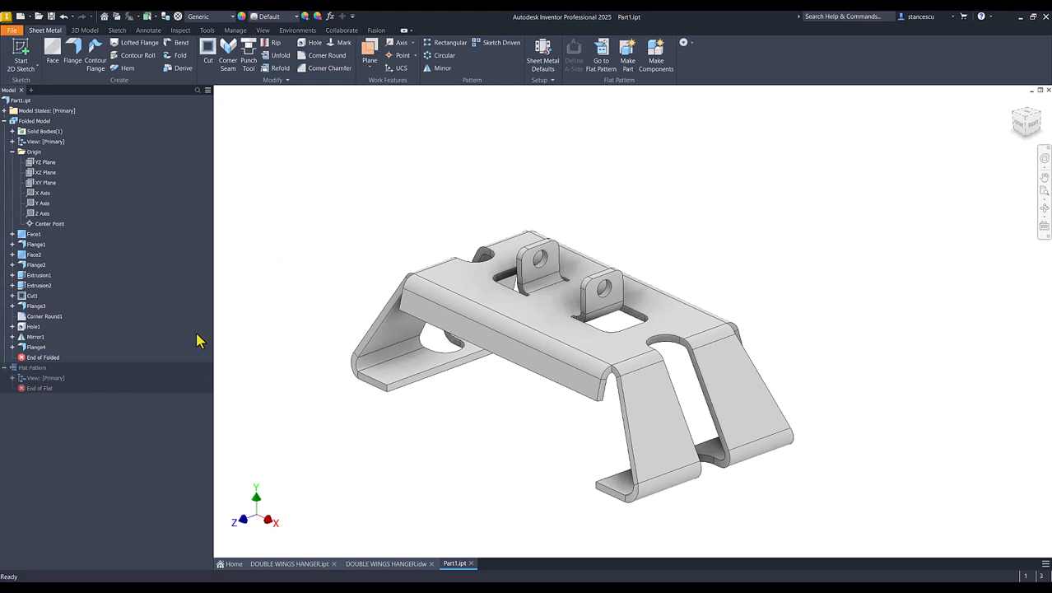
Step: Edit the side flanges to a distance of 15 mm+15-11,931 mm and a width of 110 mm
double_click(29, 349)
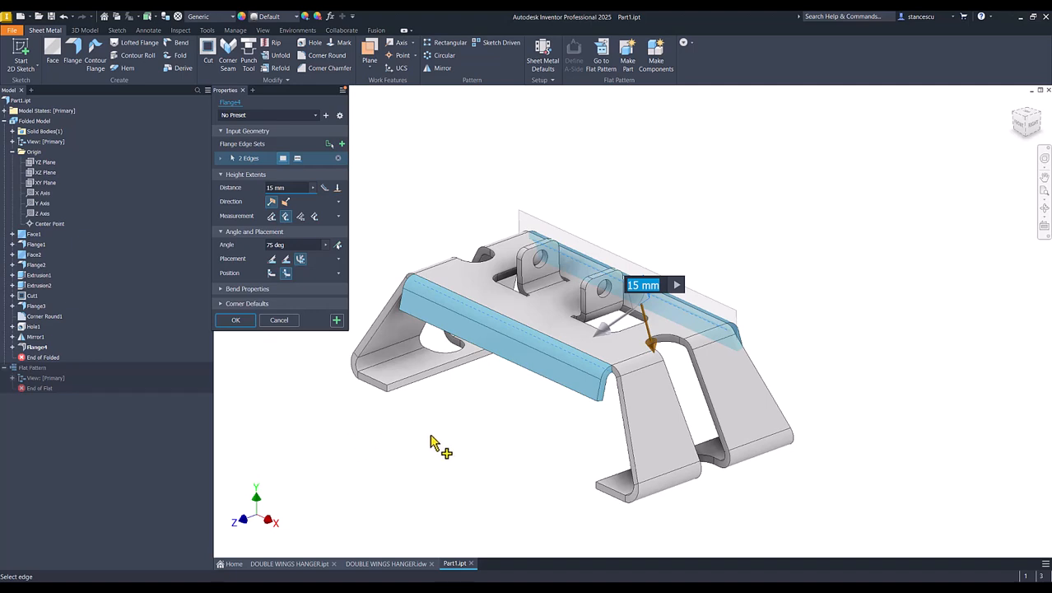
click(290, 189)
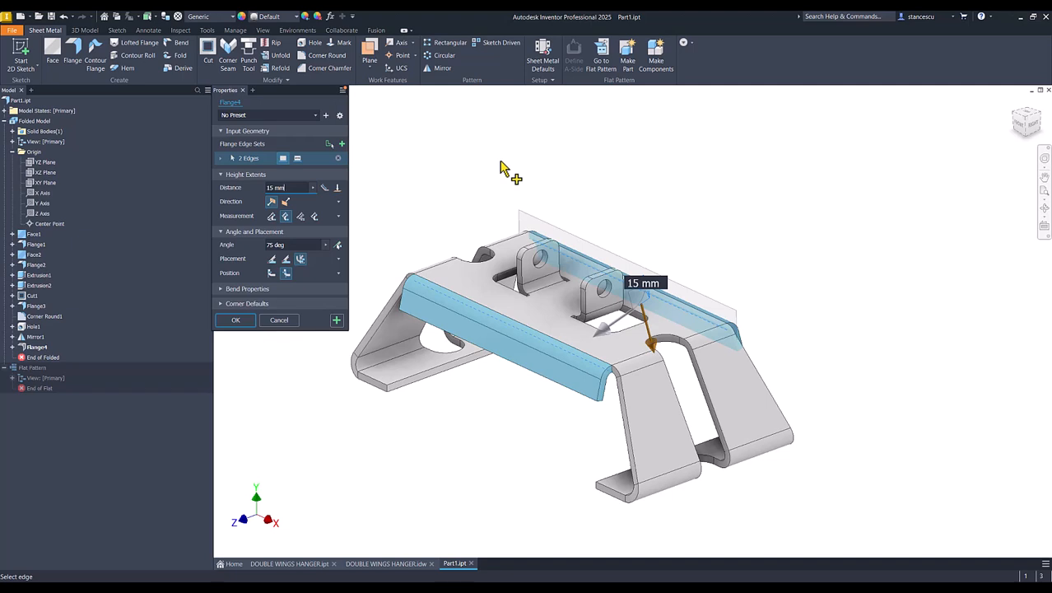
text(+15-)
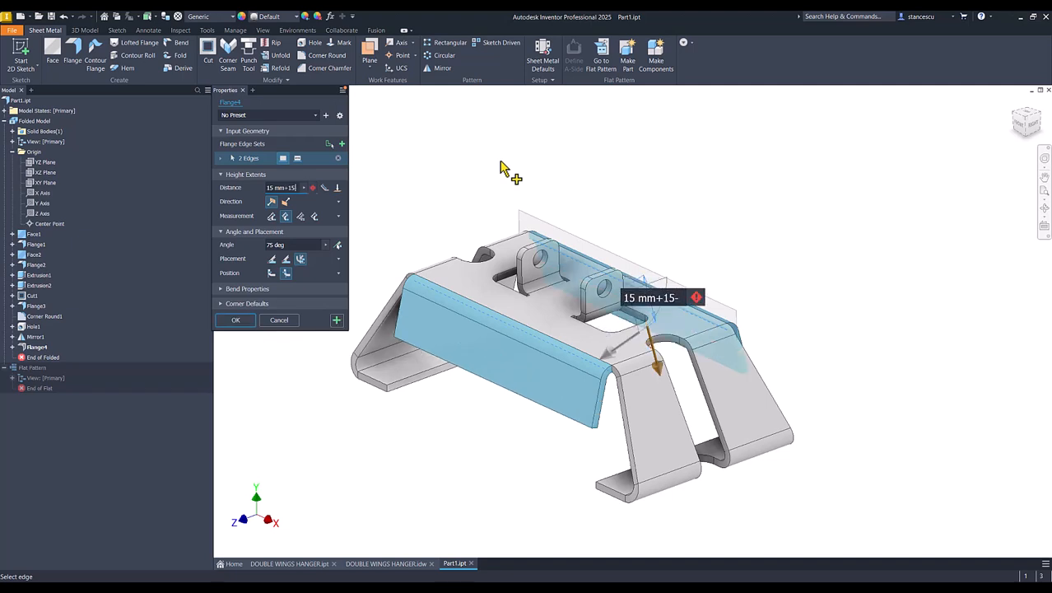
key(ctrl+v)
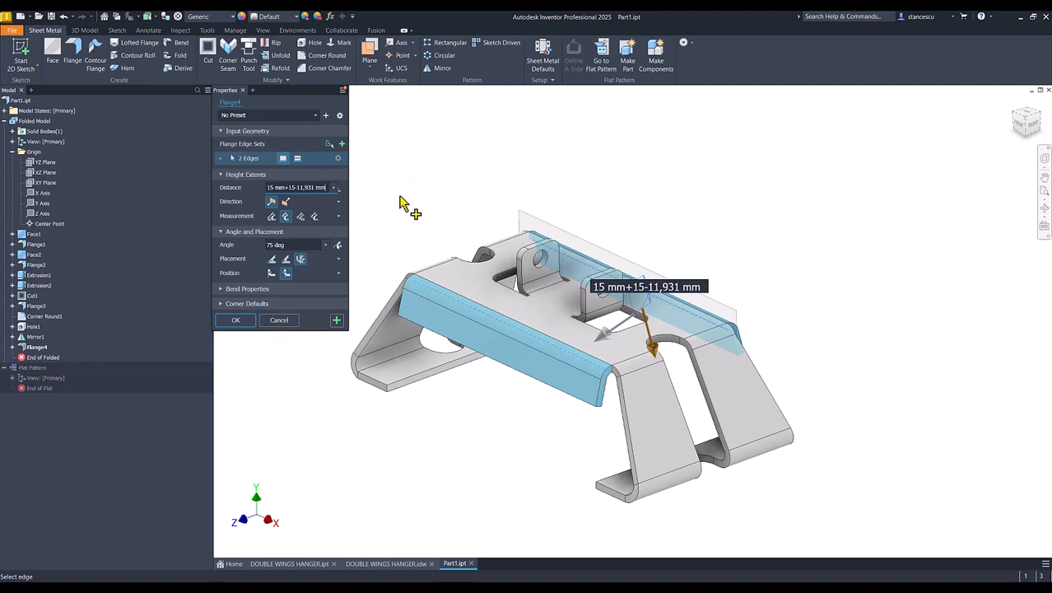
click(297, 158)
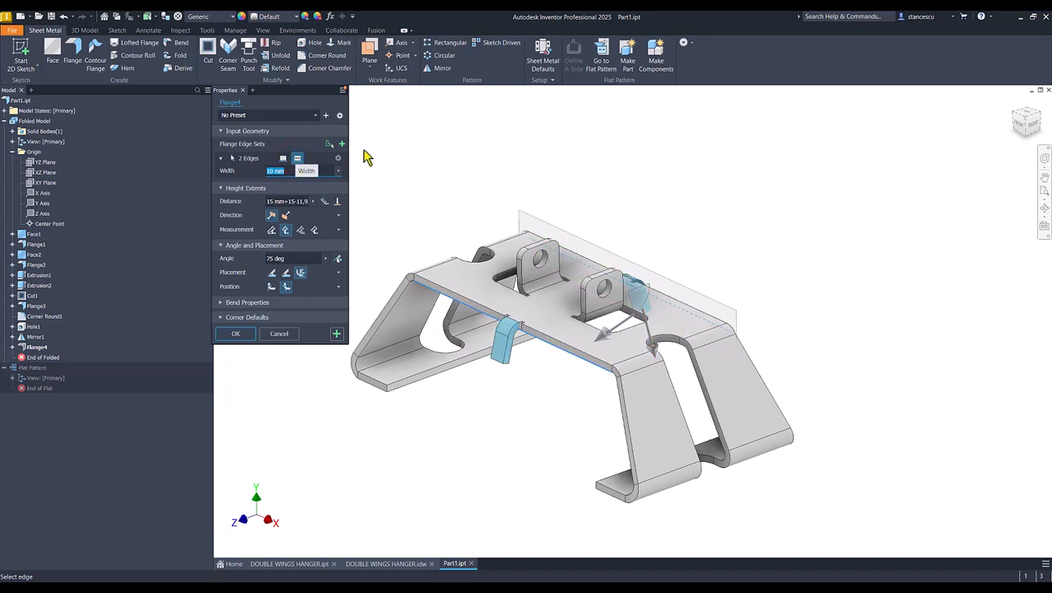
click(269, 171)
click(267, 171)
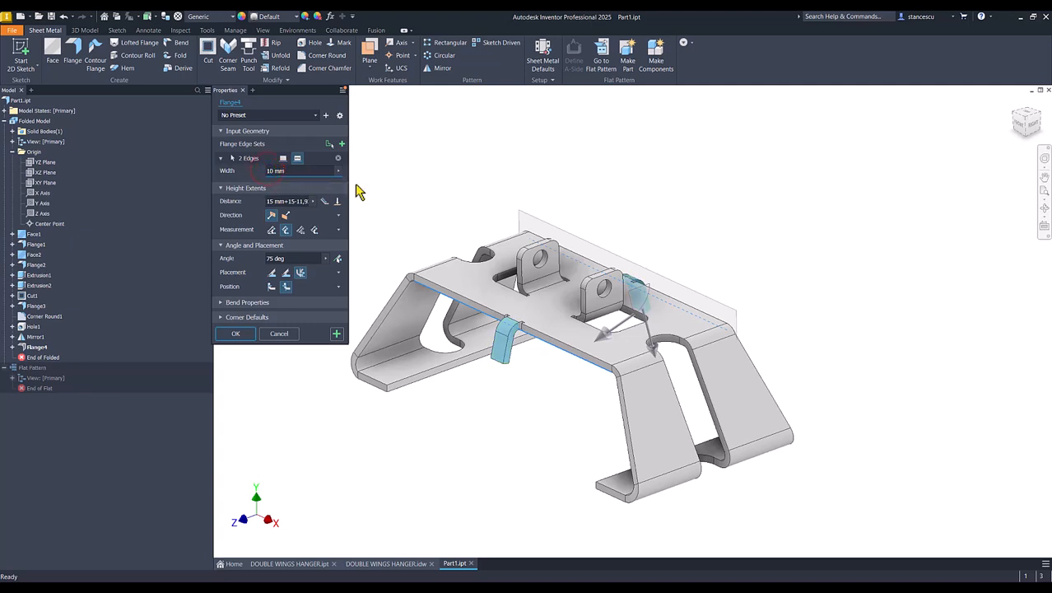
text(1)
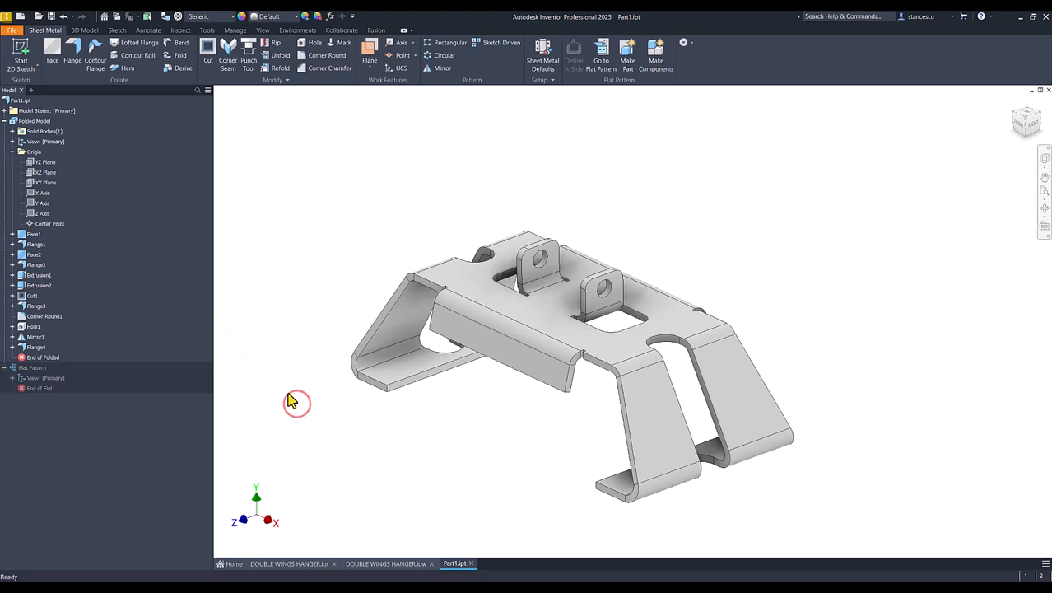
Step: Measure the flat height of the side wing from its bend edge to its free lower edge
key(m)
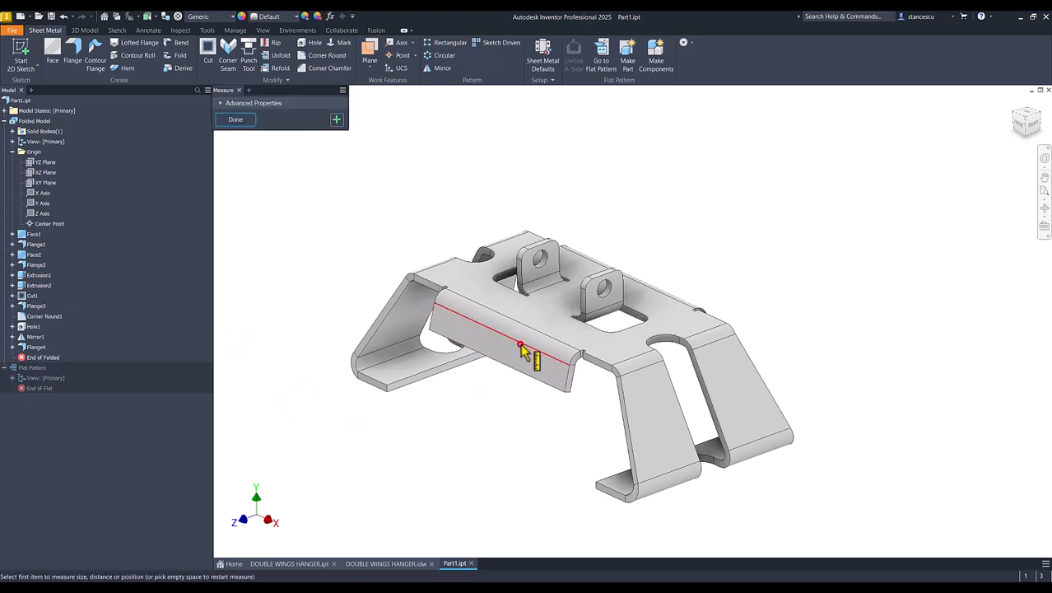
click(520, 350)
click(511, 368)
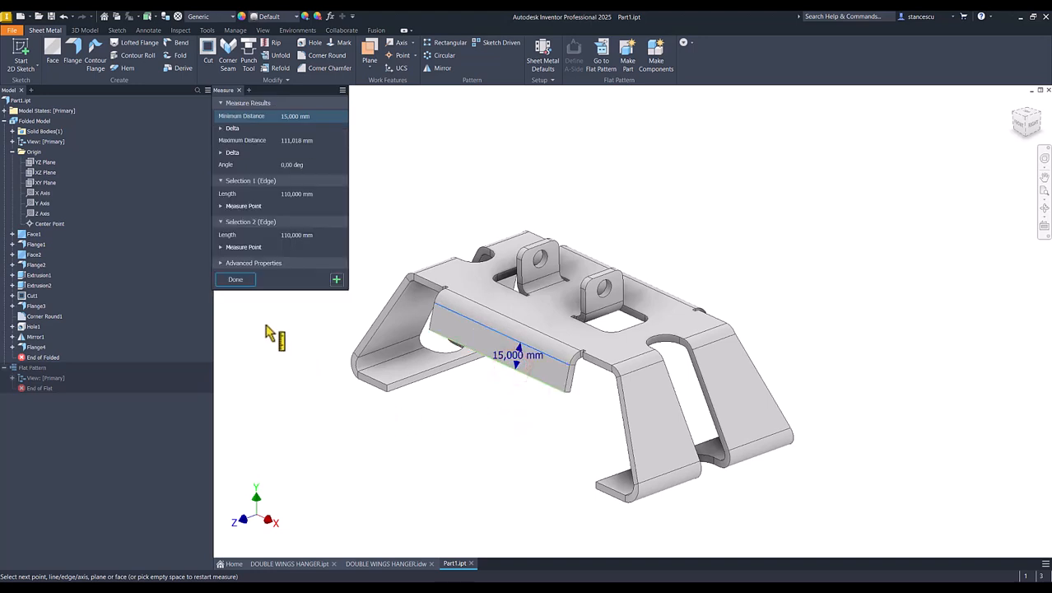
click(236, 280)
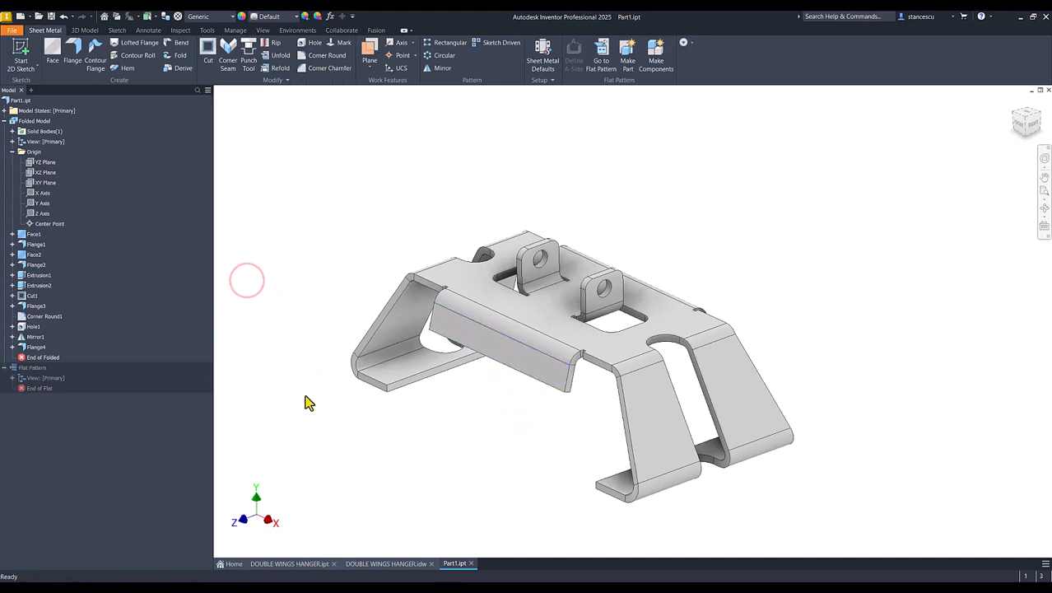
key(F6)
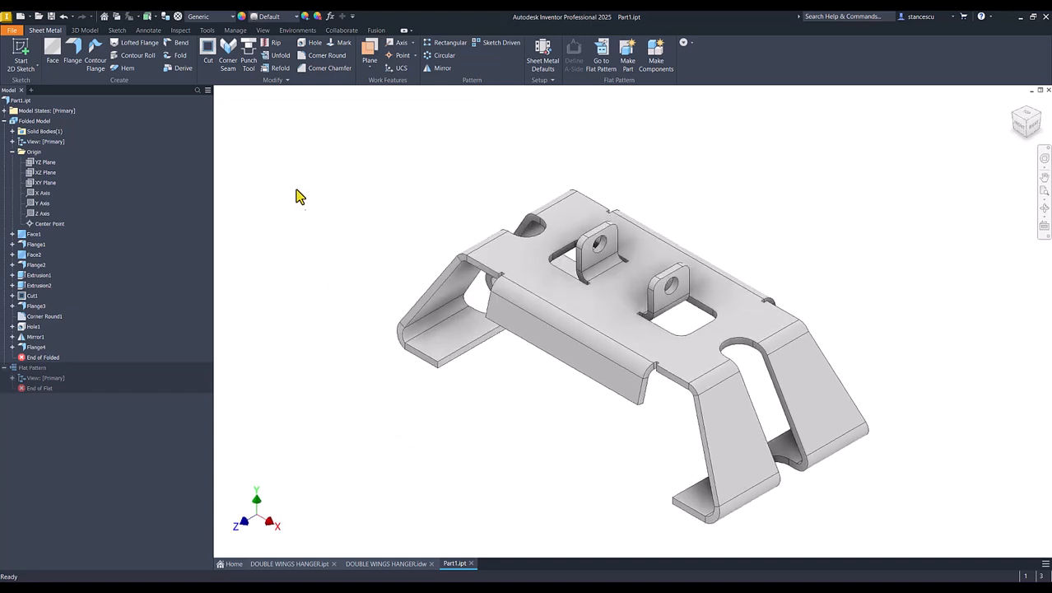
Step: Examine the drawing and the reference part DOUBLE WINGS HANGER.ipt for the rounded corners on the feet and side wings
click(385, 563)
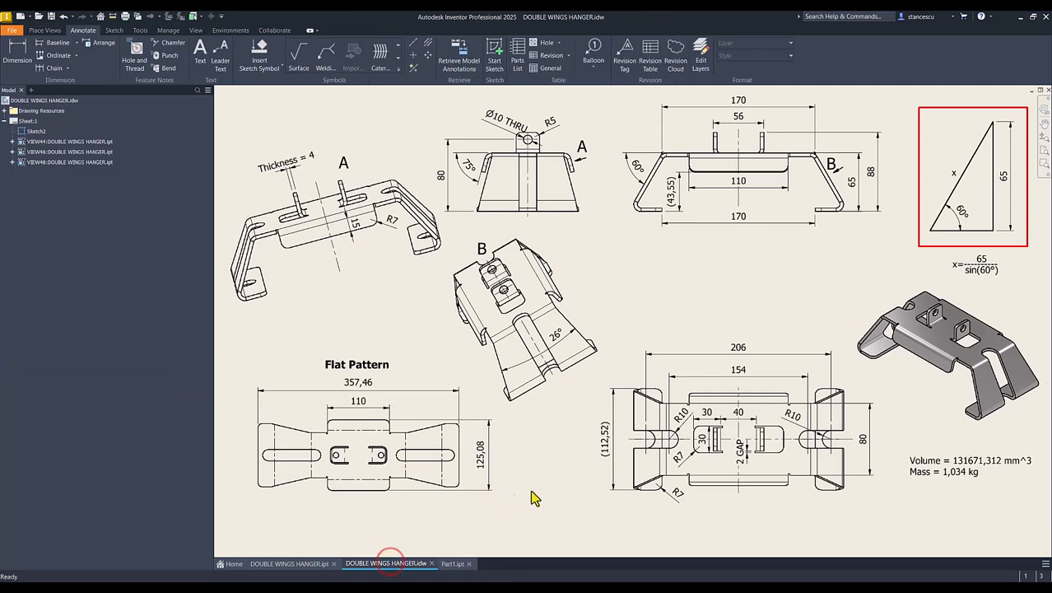
drag(657, 508, 679, 499)
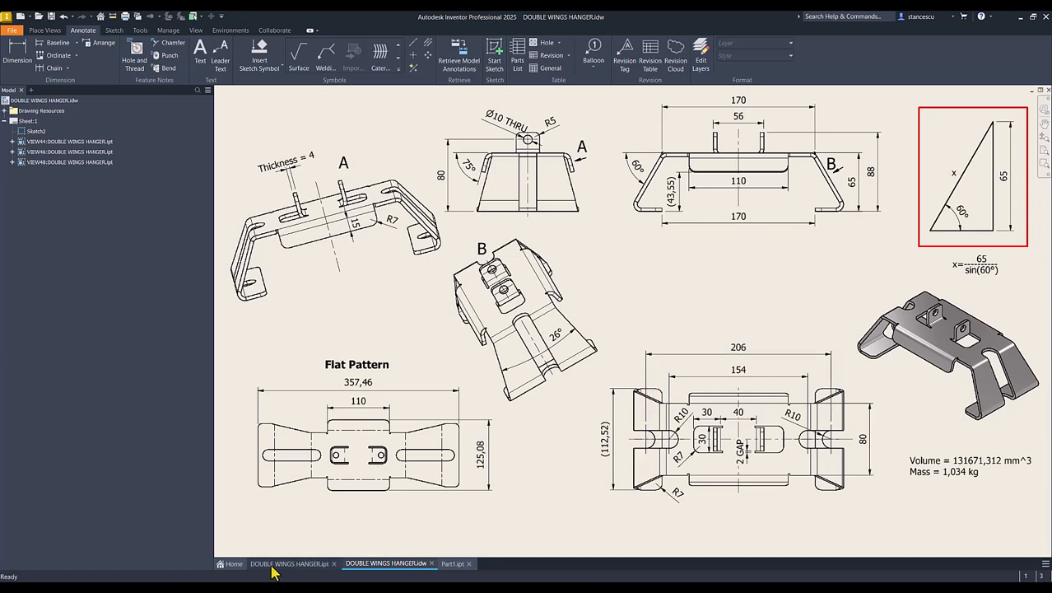
click(298, 563)
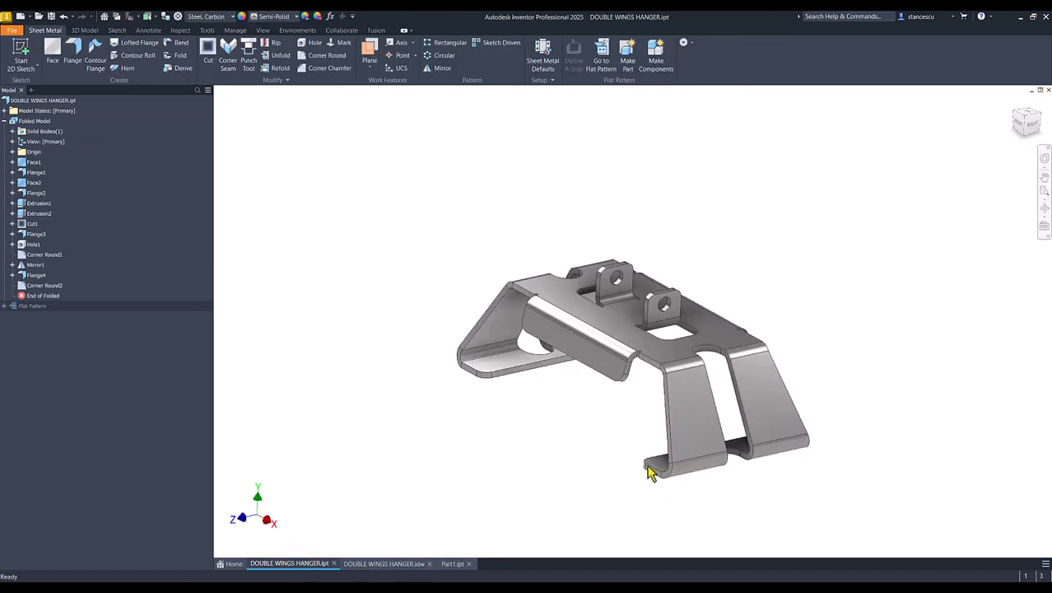
scroll(494, 381, up, 4)
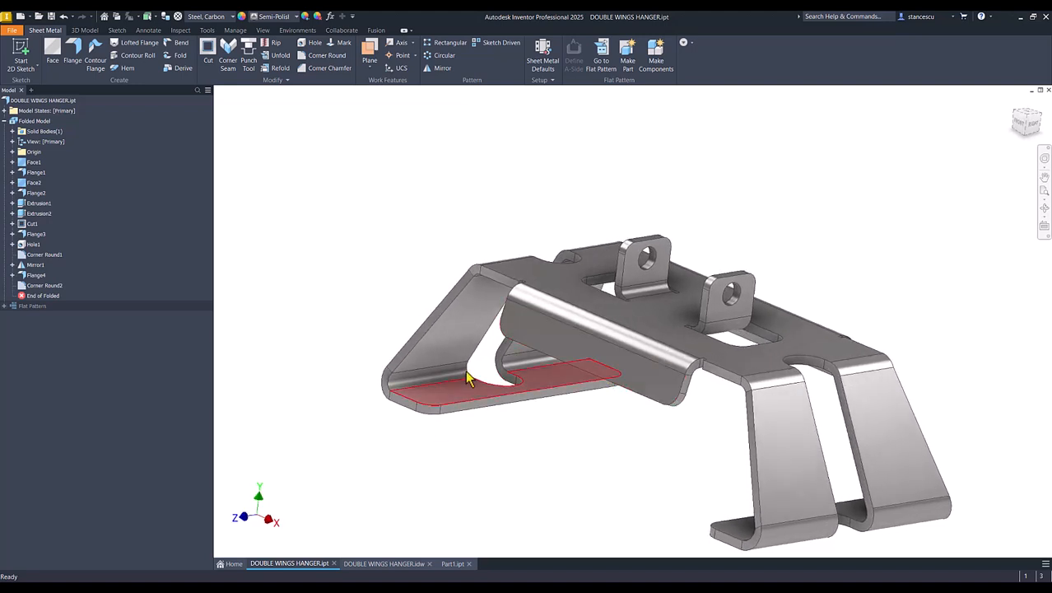
shift+middle_drag(692, 525, 372, 344)
key(F6)
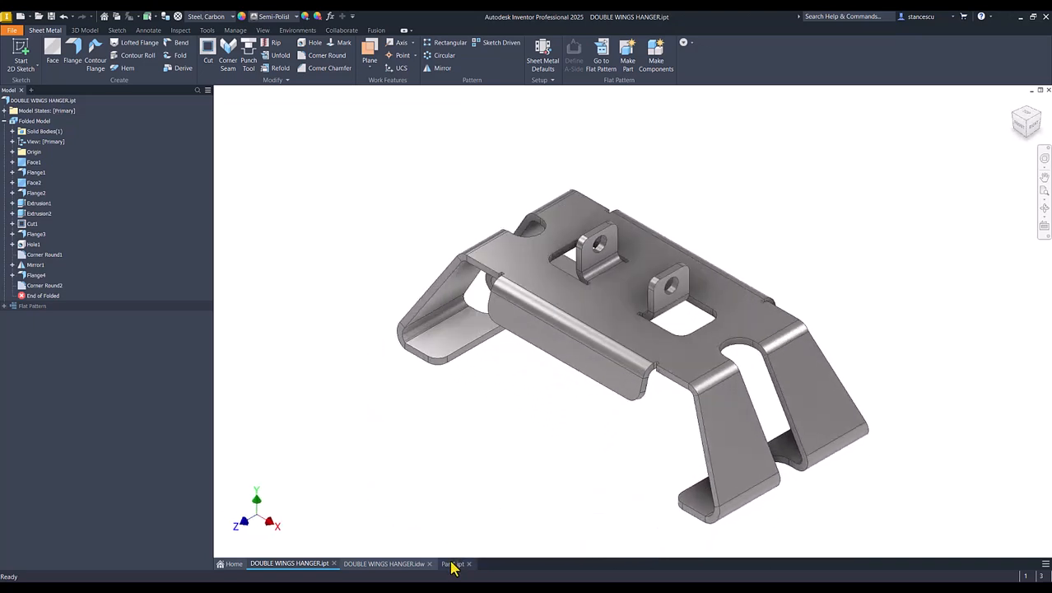
Step: In Part1.ipt, set up a 7 mm Corner Round on the four front corners of the feet and side wing
click(451, 564)
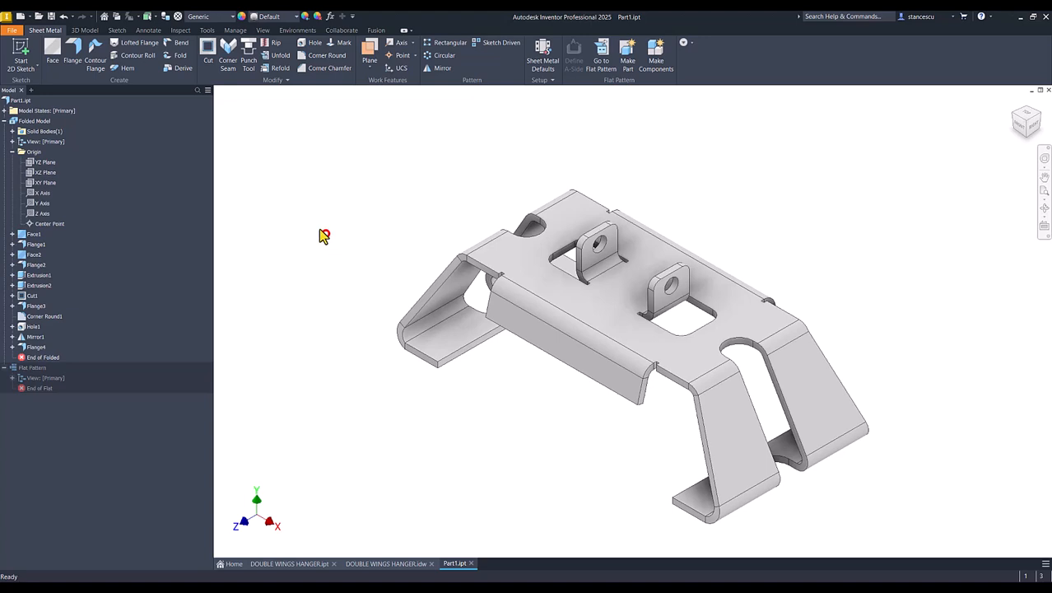
click(317, 56)
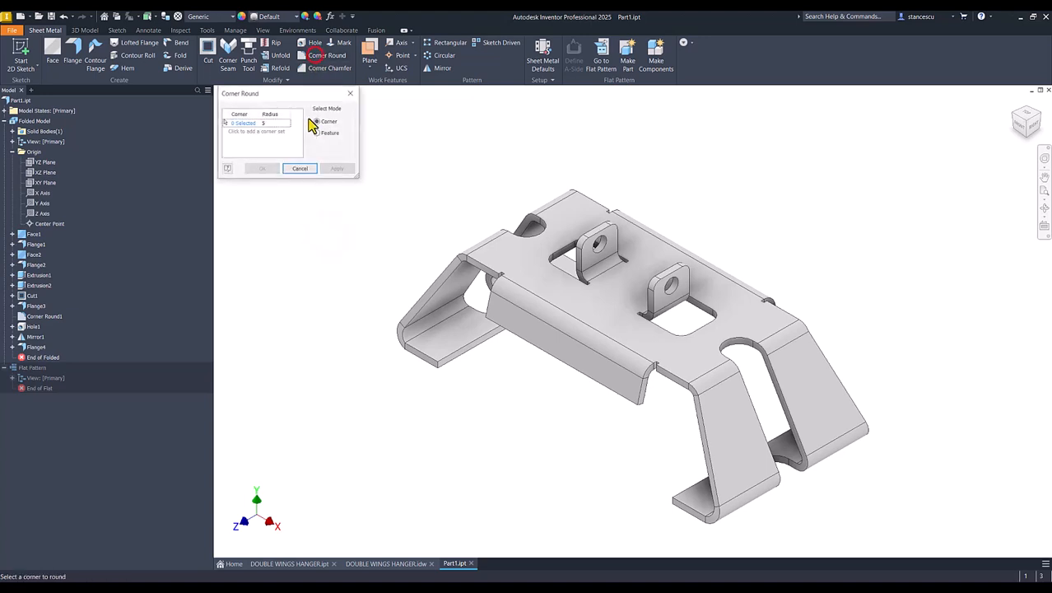
click(268, 123)
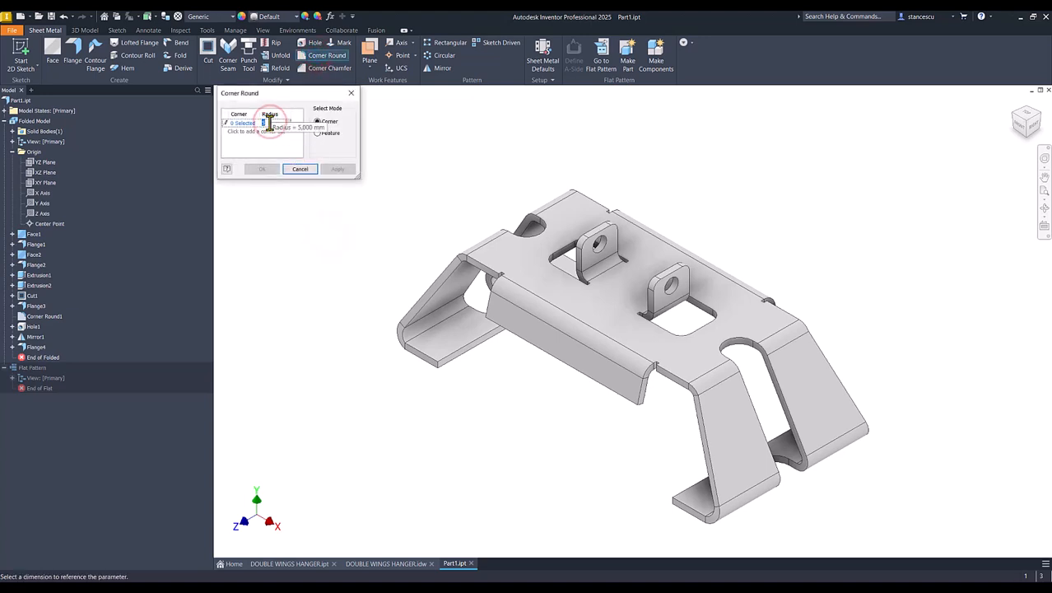
text(7)
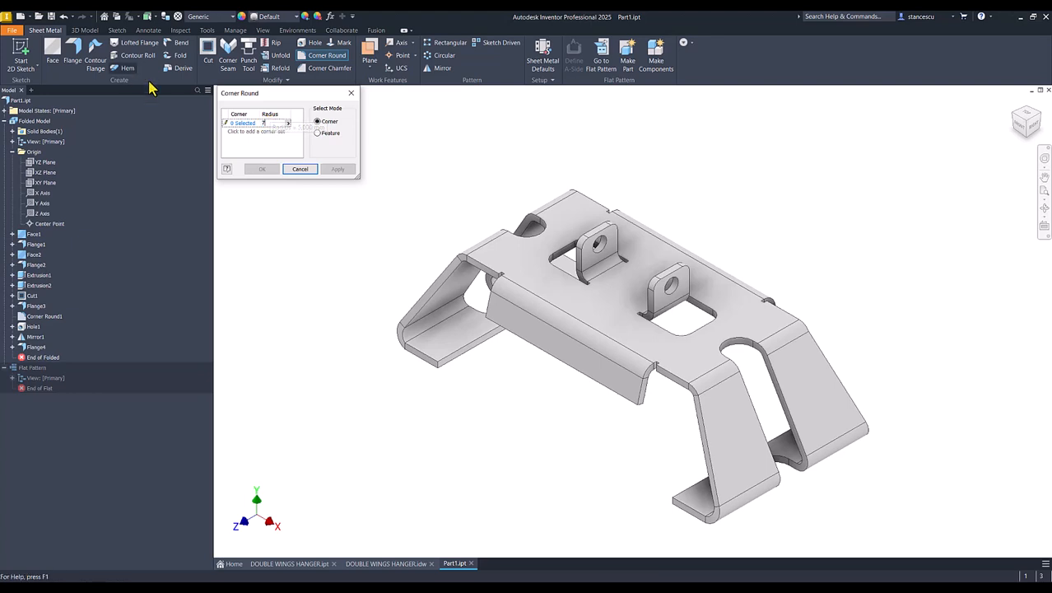
click(228, 124)
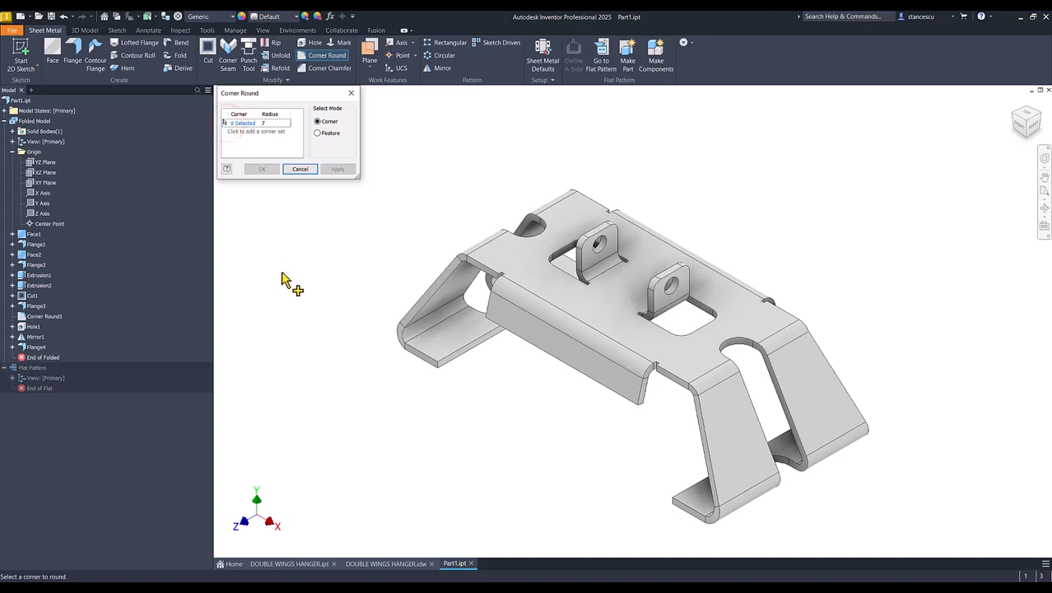
click(439, 371)
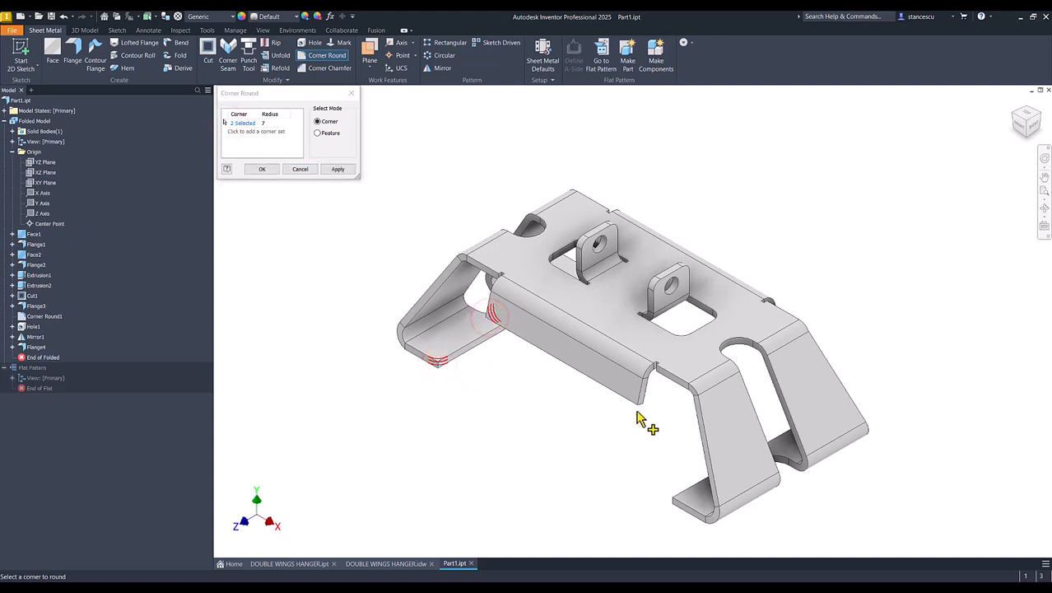
click(673, 504)
Step: Add the four rear corners of the feet and side wing to the 7 mm Corner Round and apply it
shift+middle_drag(599, 504, 553, 502)
scroll(552, 502, down, 1)
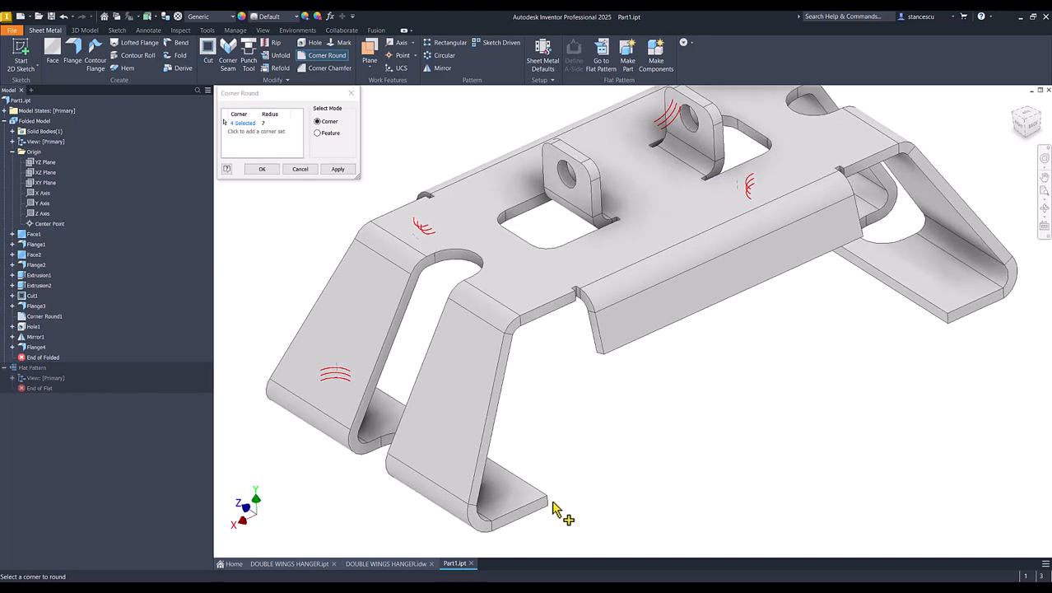
click(548, 504)
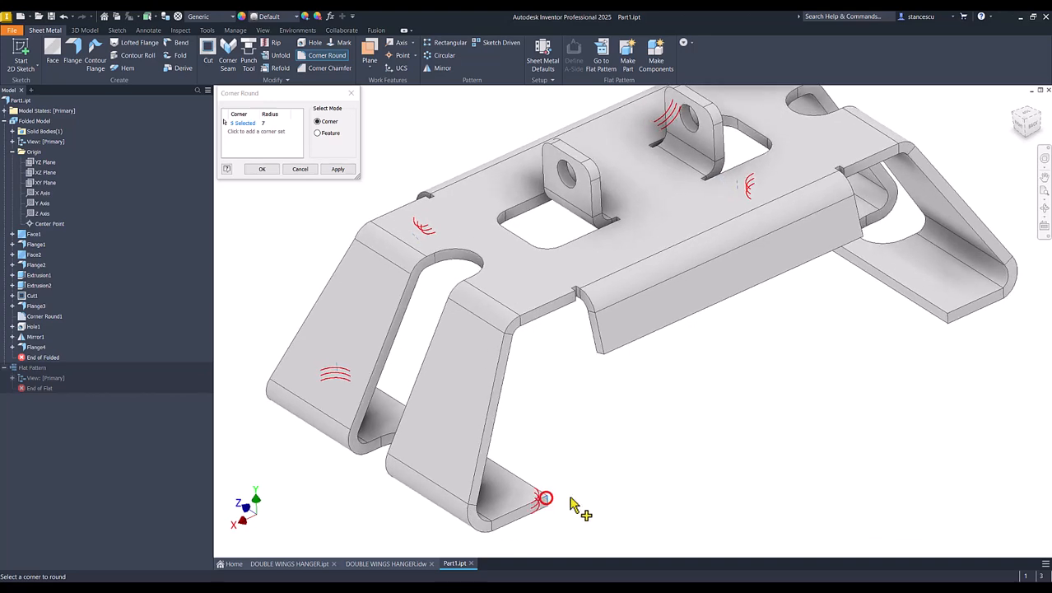
click(600, 354)
mouse_move(851, 299)
shift+middle_down()
mouse_move(850, 328)
mouse_move(759, 354)
mouse_move(728, 346)
mouse_move(758, 415)
mouse_move(841, 454)
mouse_move(866, 452)
shift+middle_up()
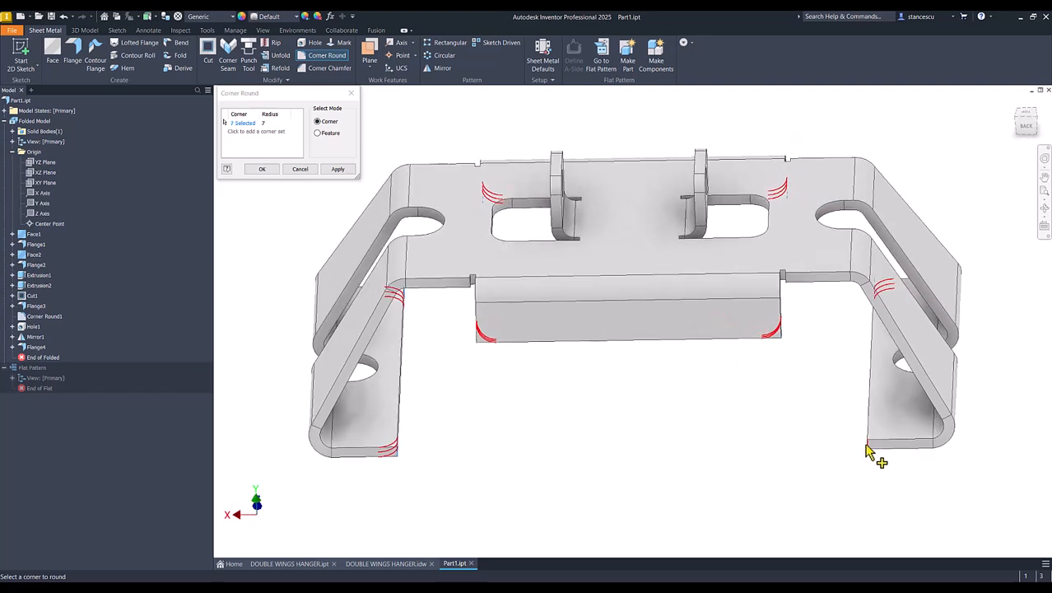
click(262, 169)
click(530, 397)
key(F6)
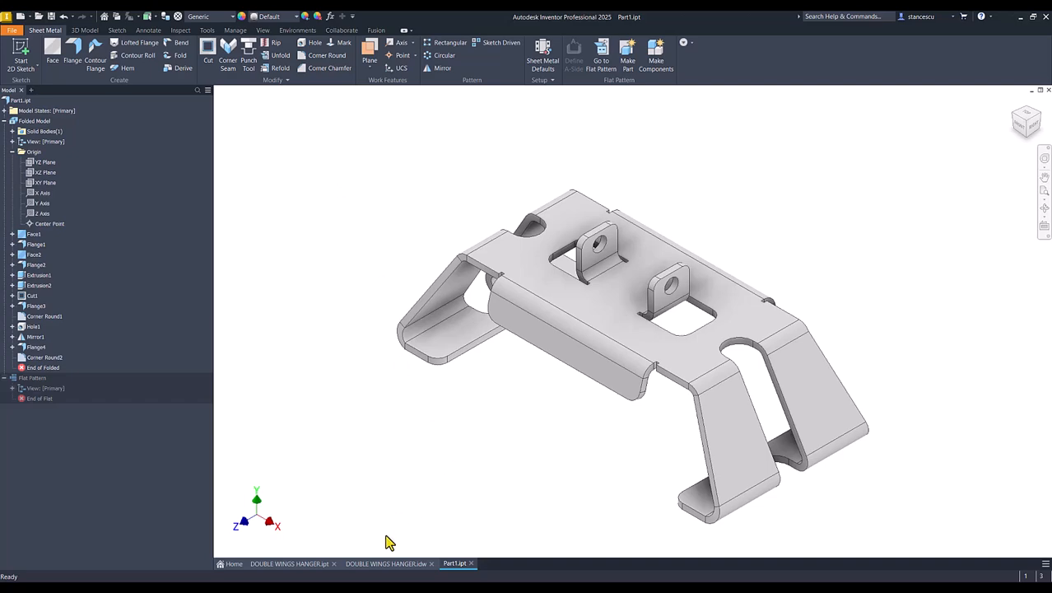
Step: Check the volume and mass note in the drawing, update Part1.ipt's physical properties, and copy its volume value
click(397, 564)
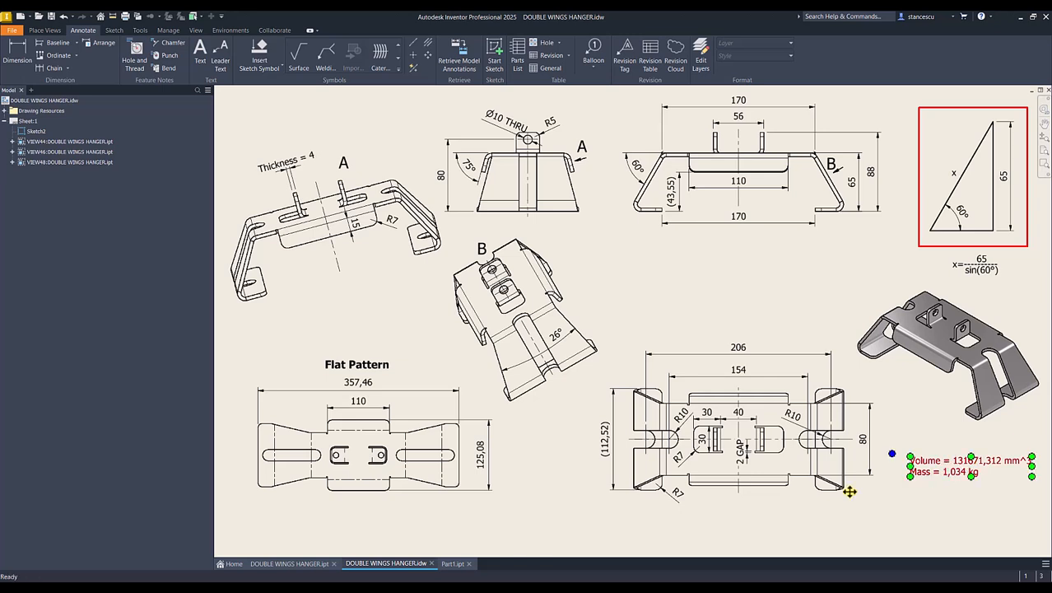
click(452, 564)
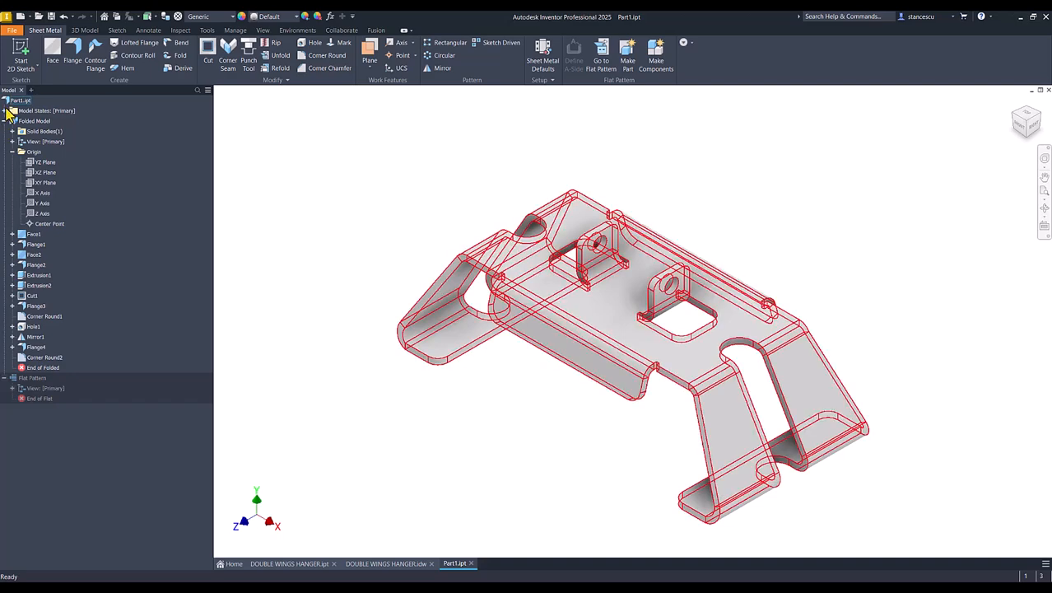
click(5, 121)
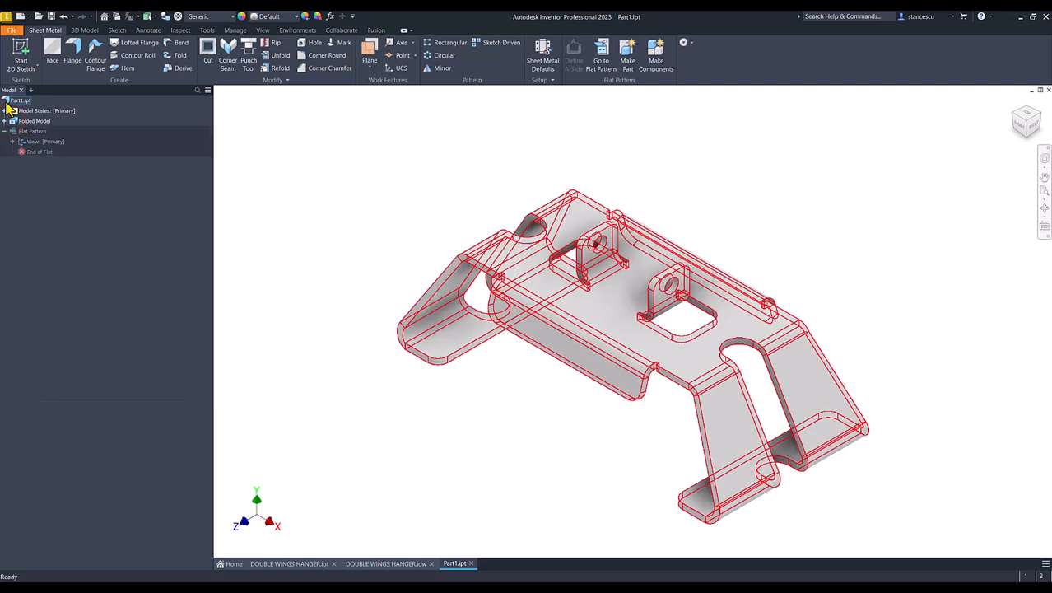
right_click(7, 101)
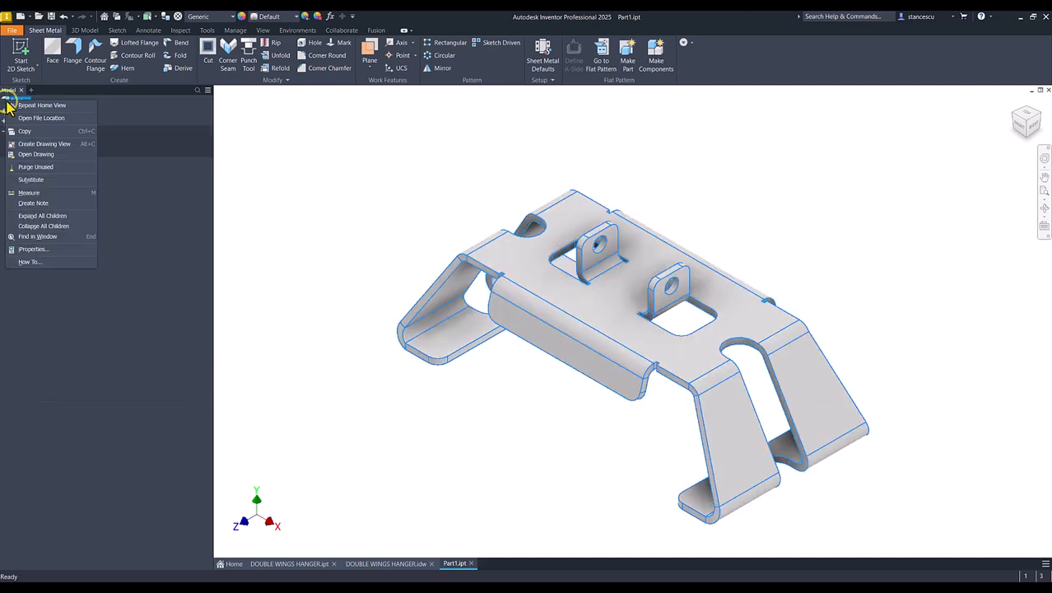
click(41, 250)
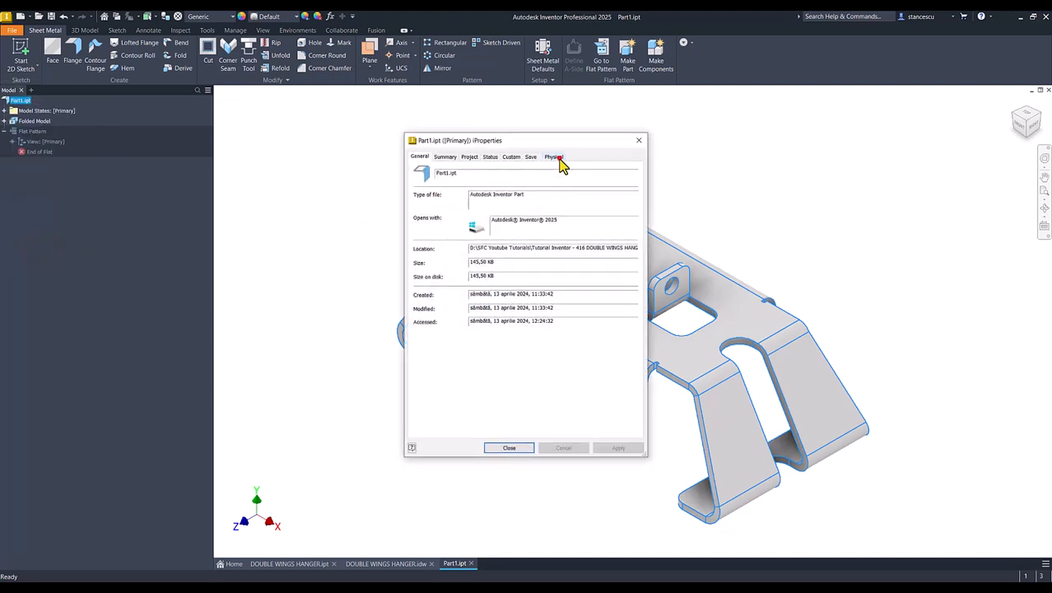
click(557, 157)
click(611, 179)
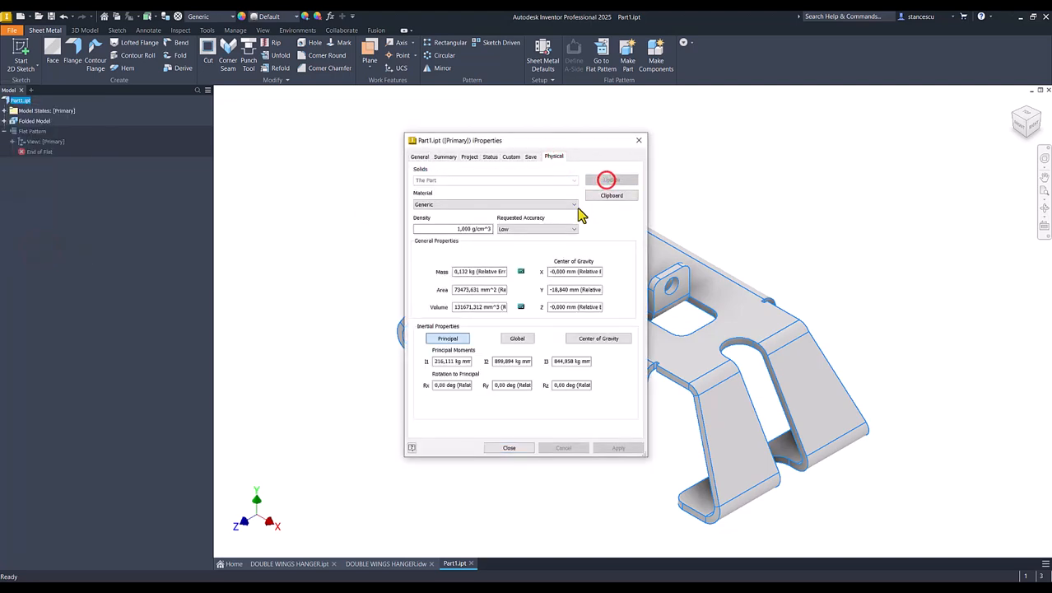
click(498, 308)
key(ctrl+c)
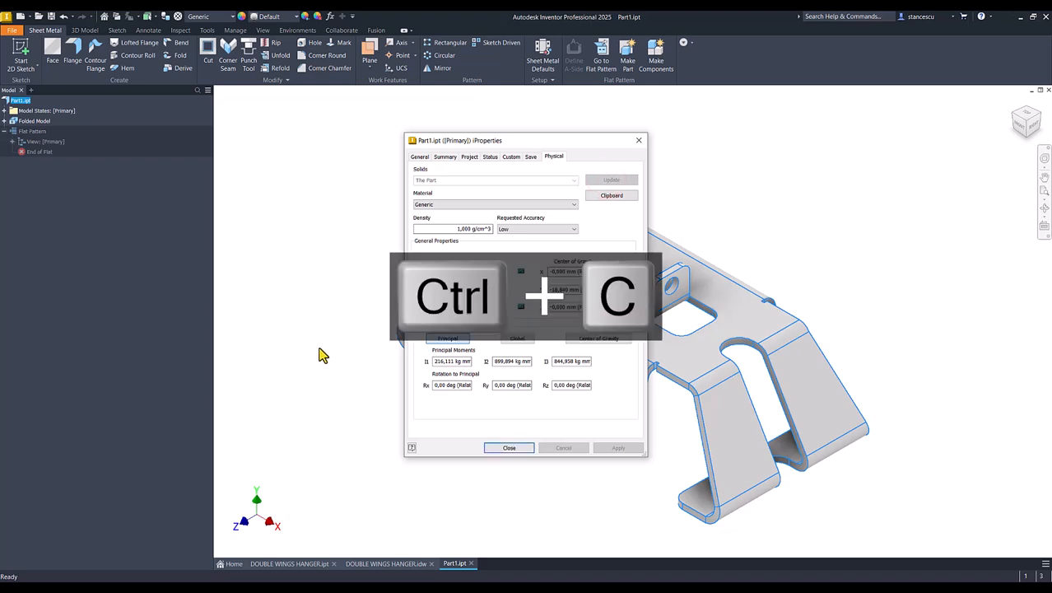
click(514, 447)
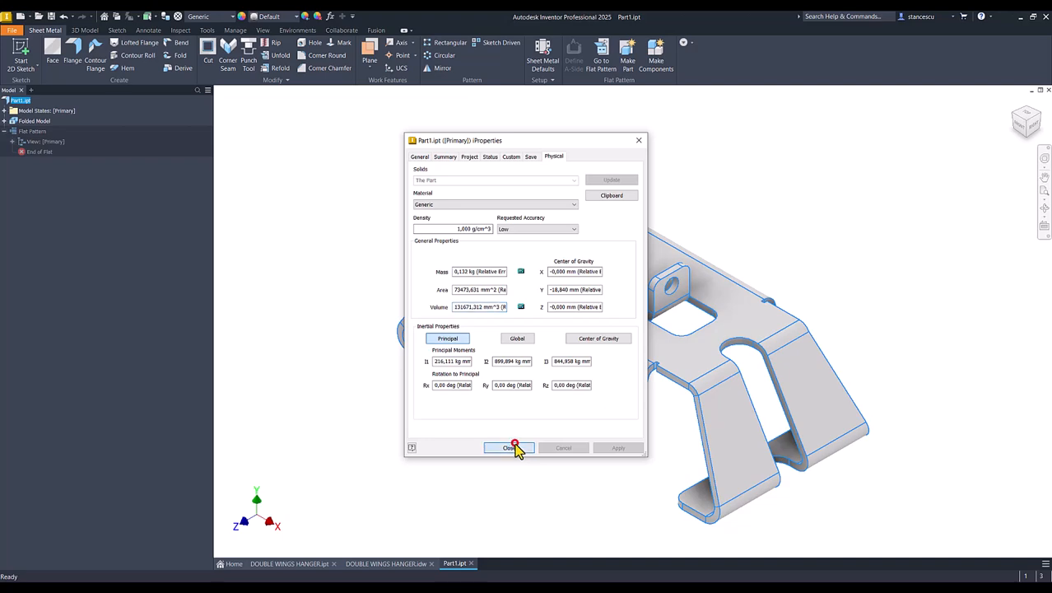
Step: Paste the copied volume into the drawing's volume and mass note to compare the values, and discard the edit
click(385, 563)
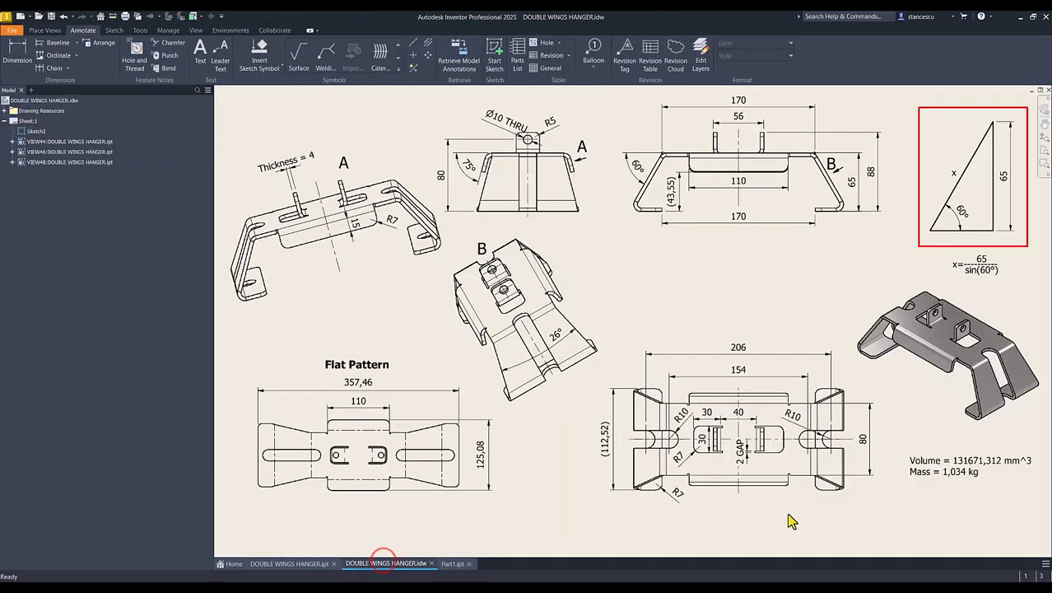
click(916, 462)
double_click(945, 461)
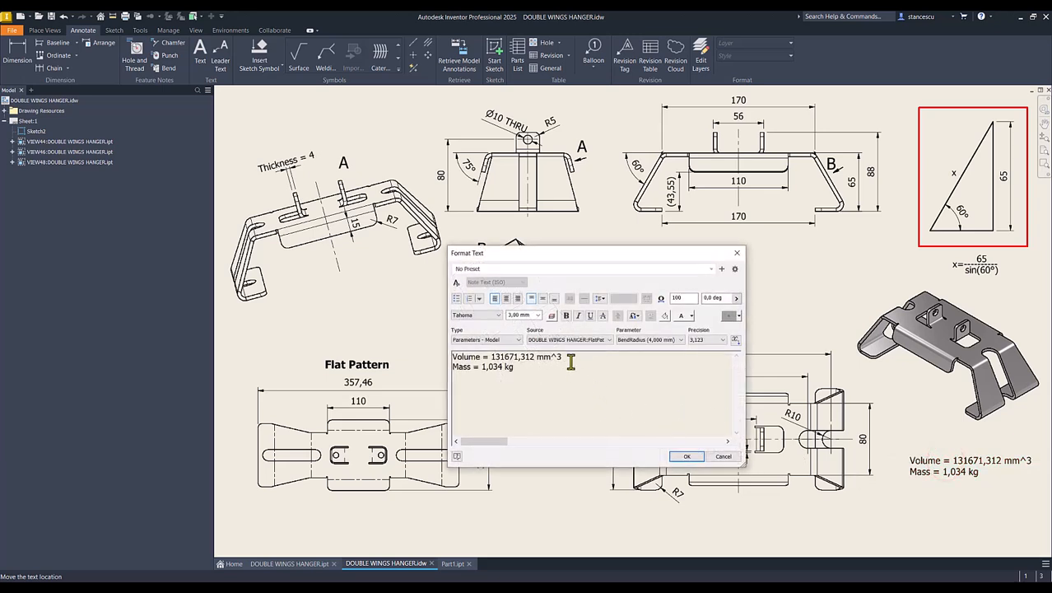
drag(491, 357, 615, 357)
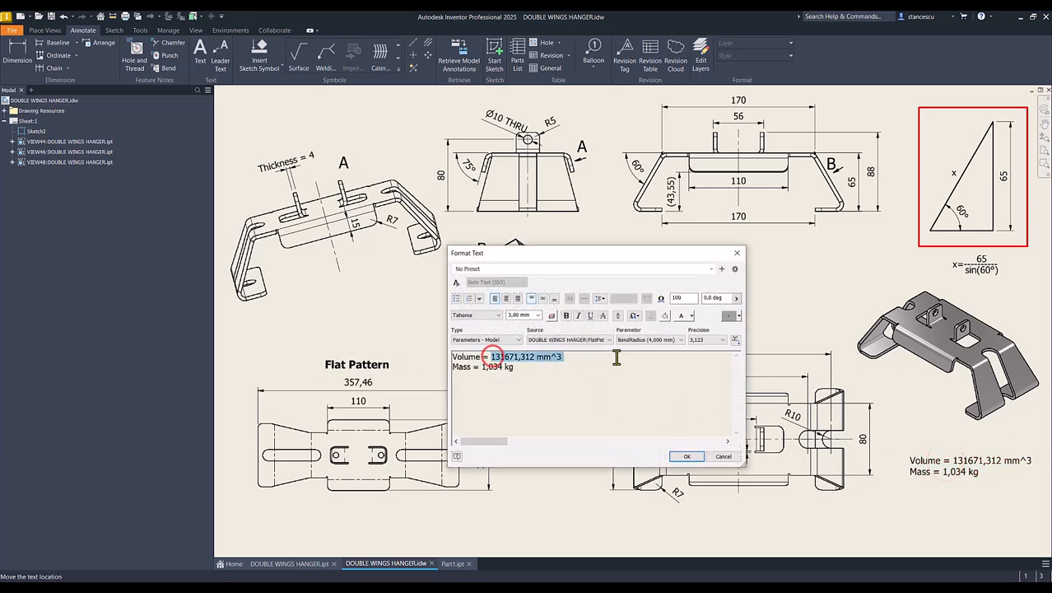
click(585, 356)
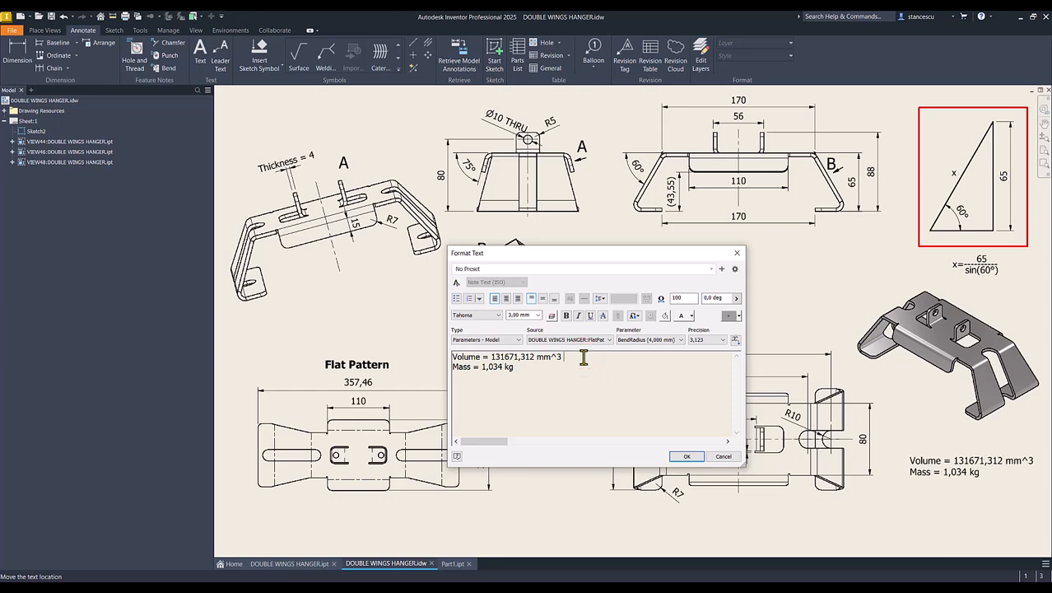
key(ctrl+v)
click(724, 457)
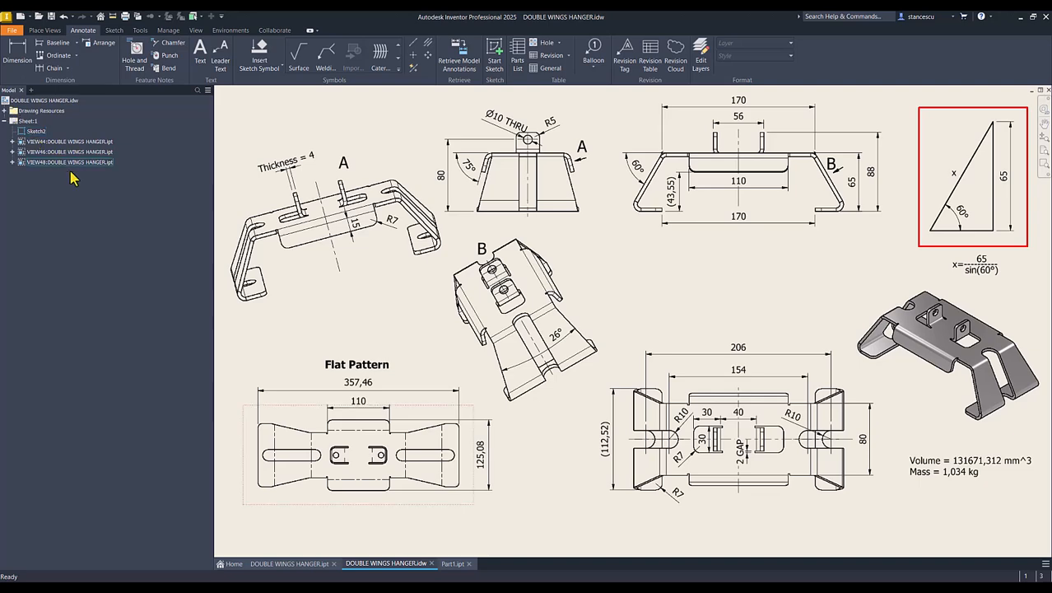
Step: Review the physical properties of Part1.ipt, including its mass, material and density
click(455, 563)
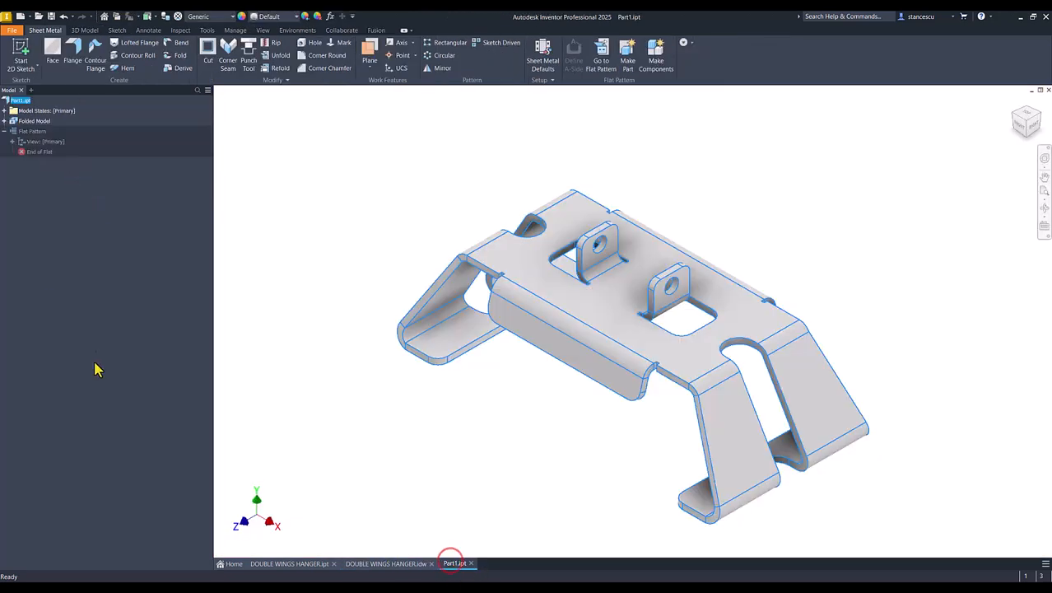
right_click(14, 104)
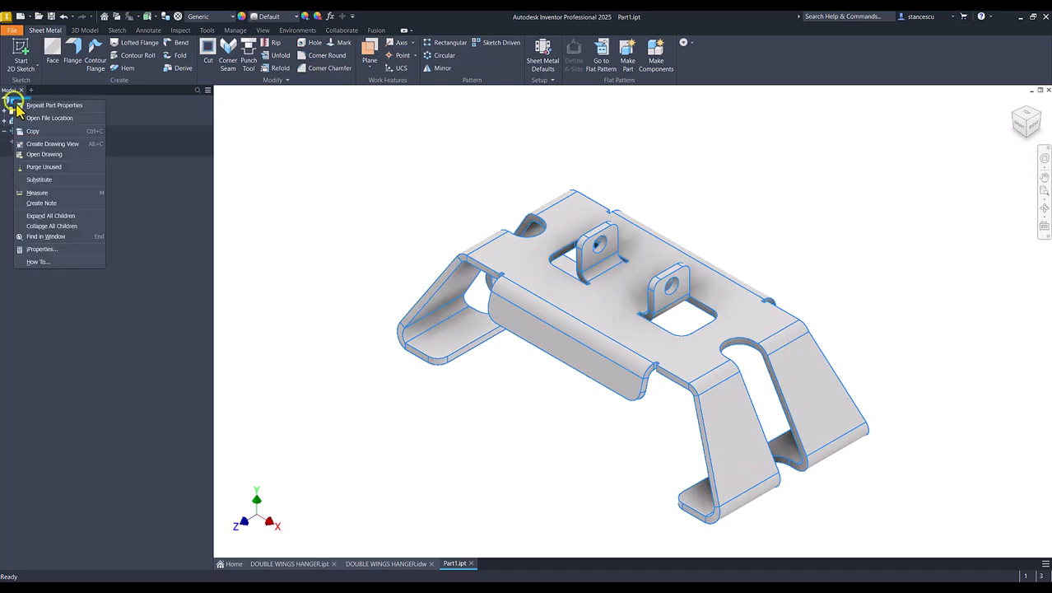
click(41, 249)
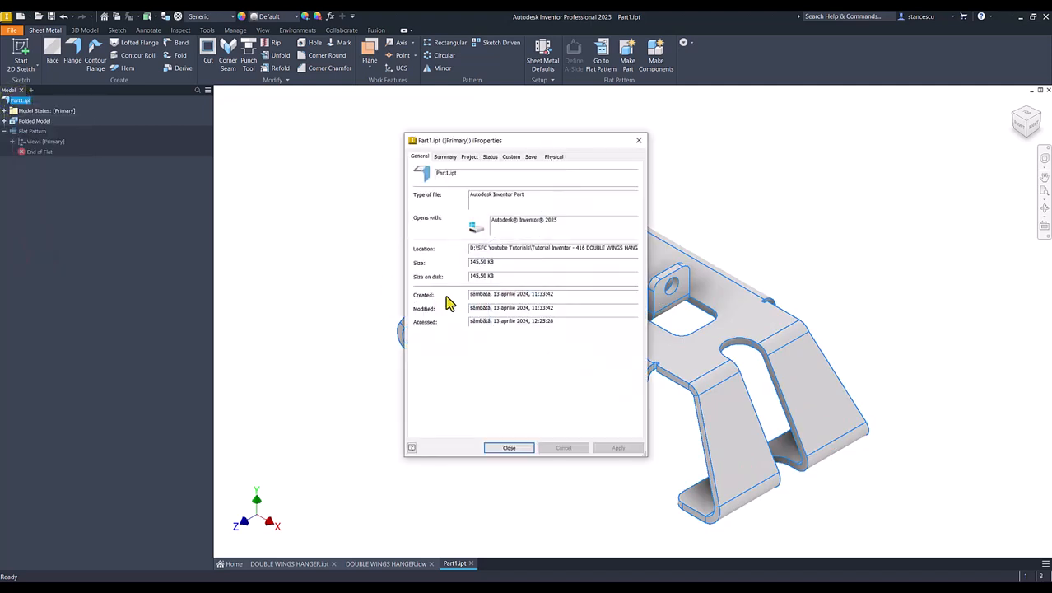
click(554, 157)
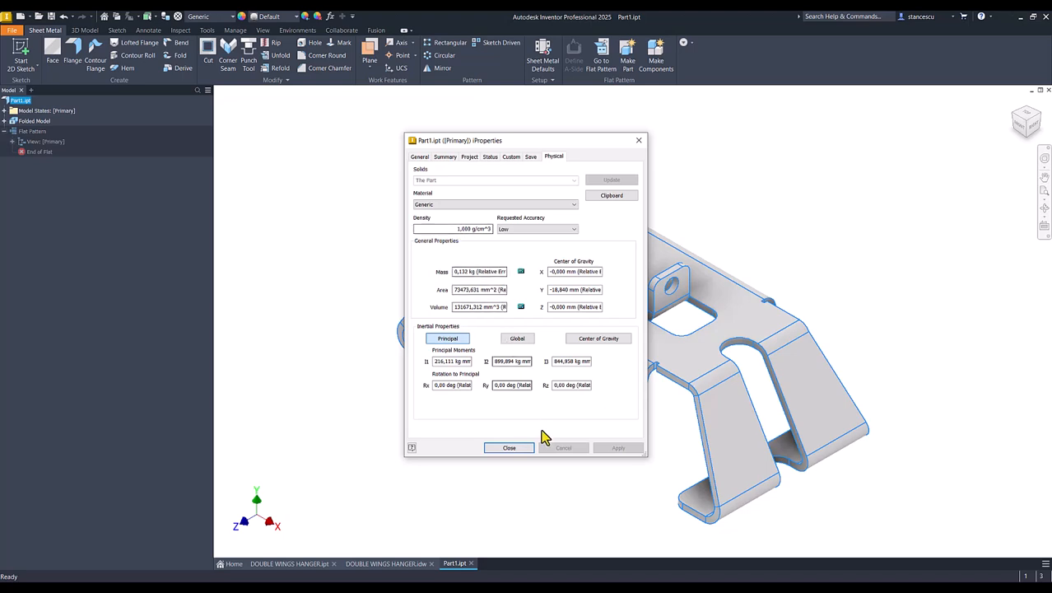
click(509, 449)
click(403, 430)
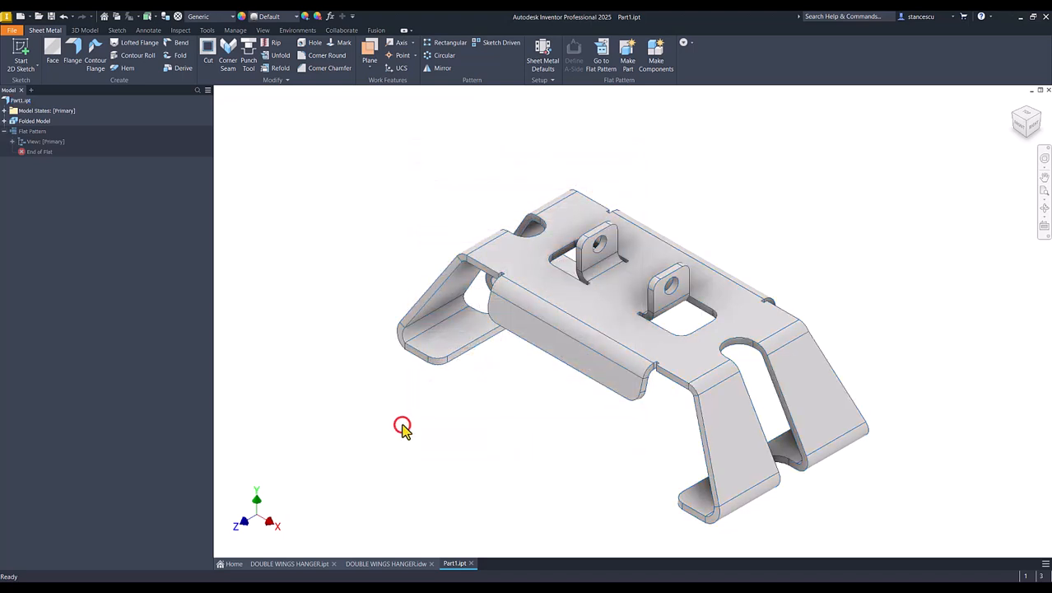
Step: Assign the Steel, Carbon material from the Inventor Material Library to the part
click(219, 16)
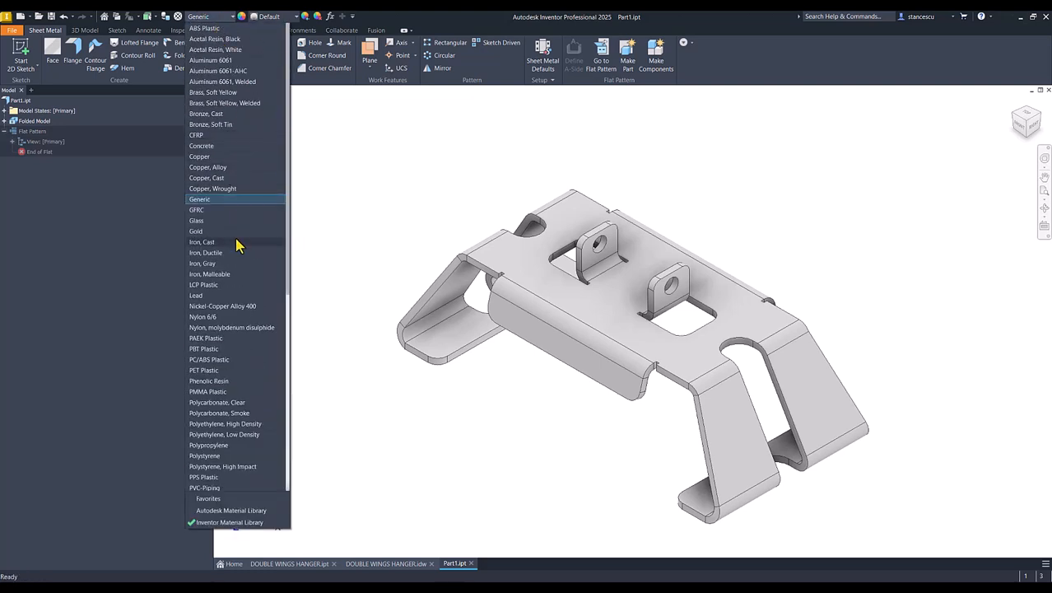
scroll(236, 244, down, 7)
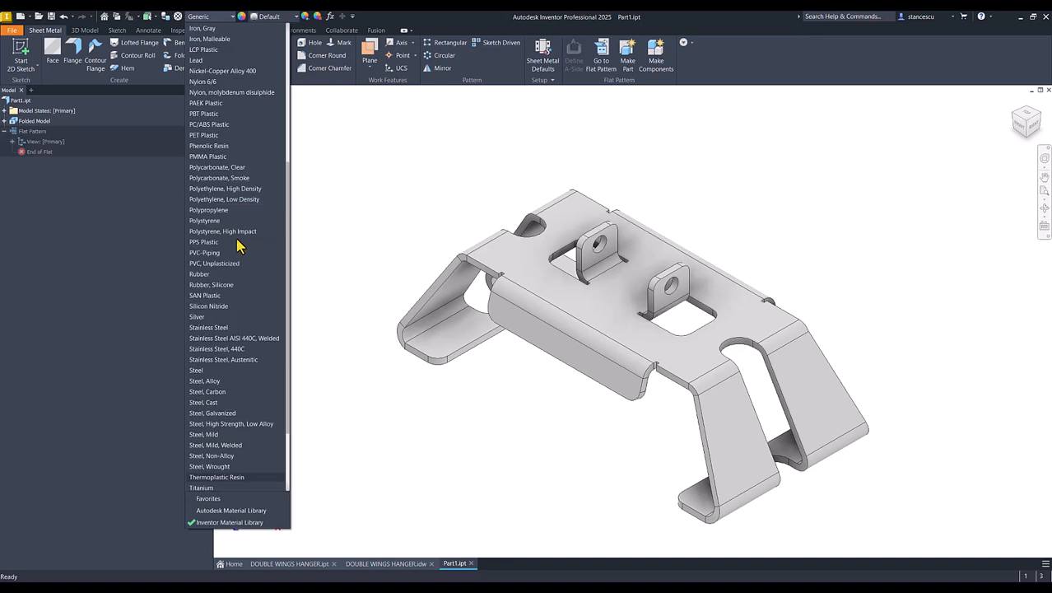
click(210, 392)
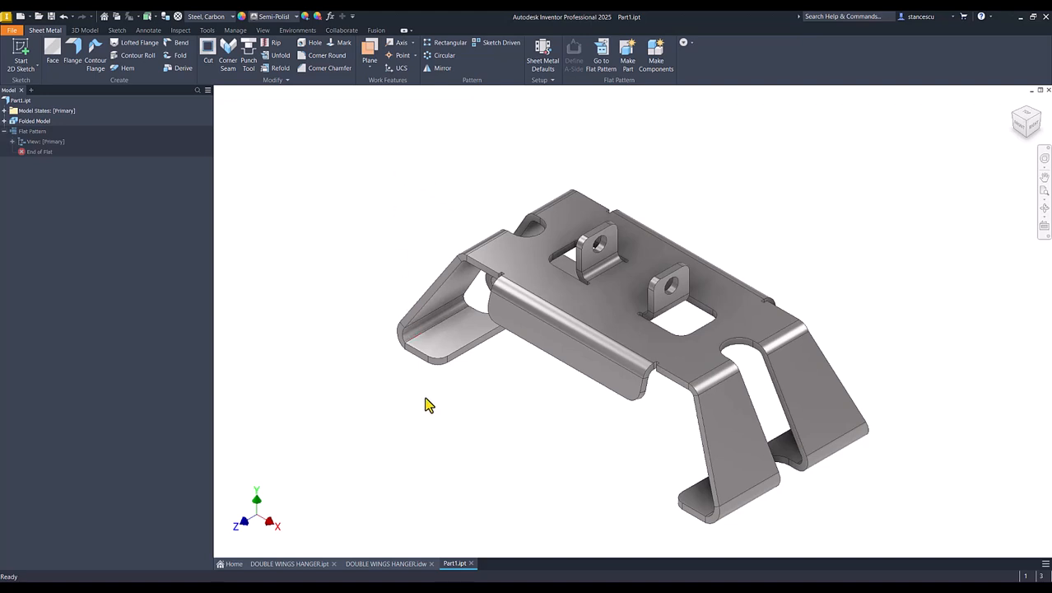
Step: Check the carbon steel part's mass and volume in its physical properties
right_click(15, 106)
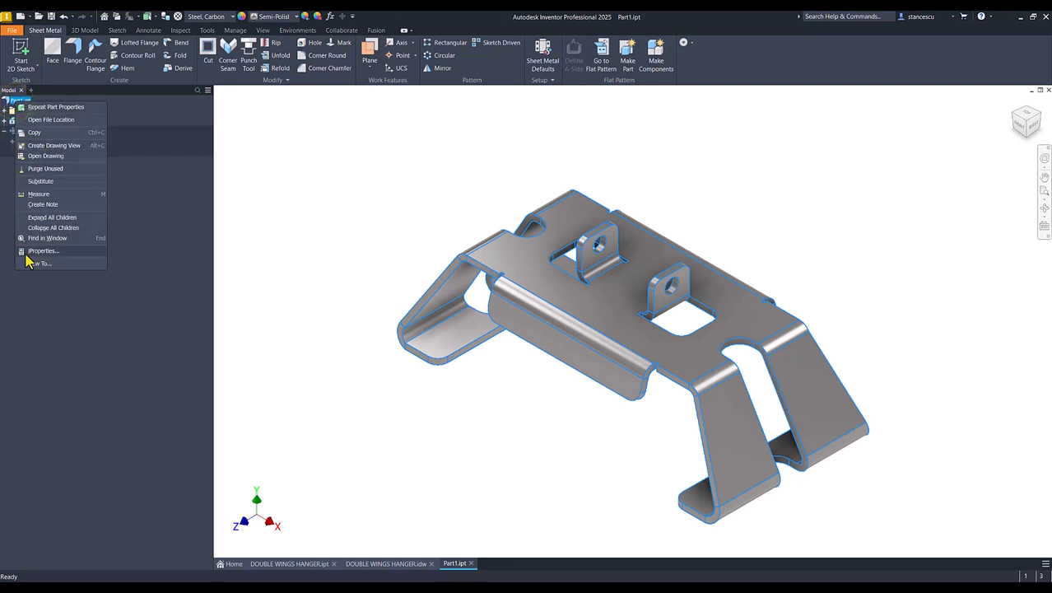
click(35, 251)
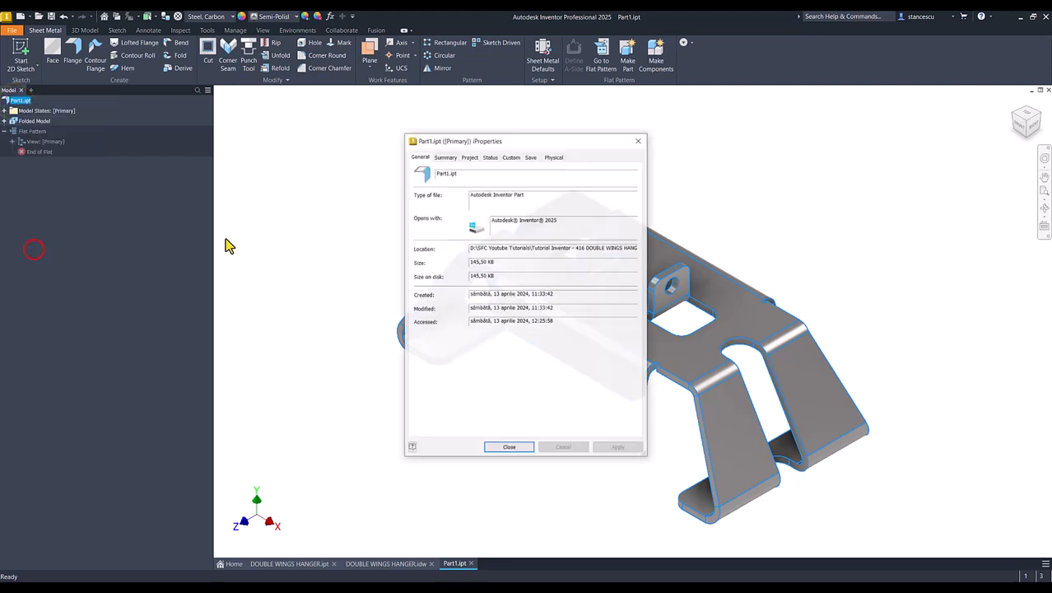
click(553, 157)
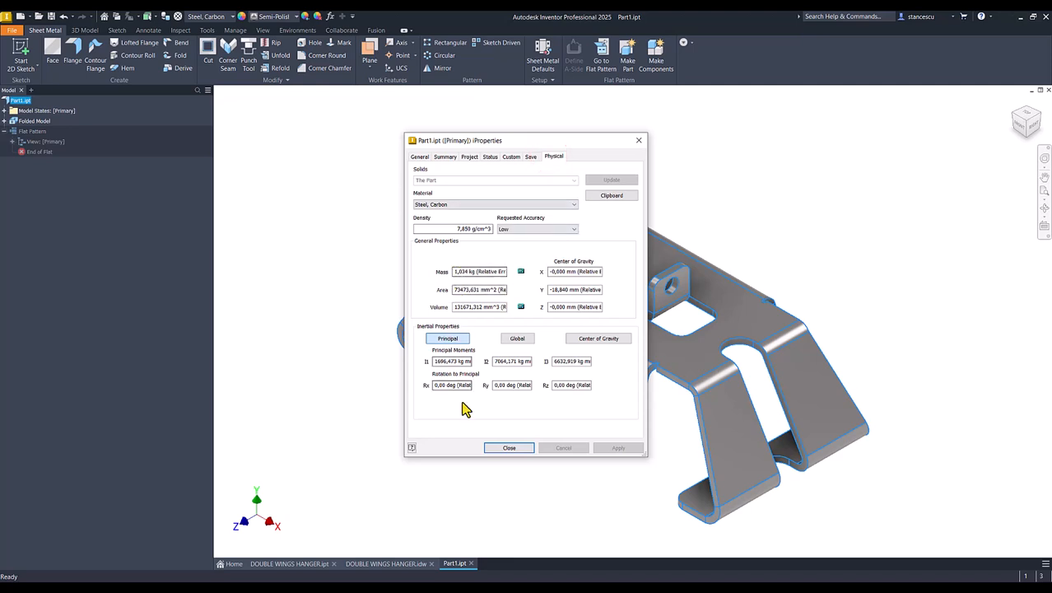
click(508, 446)
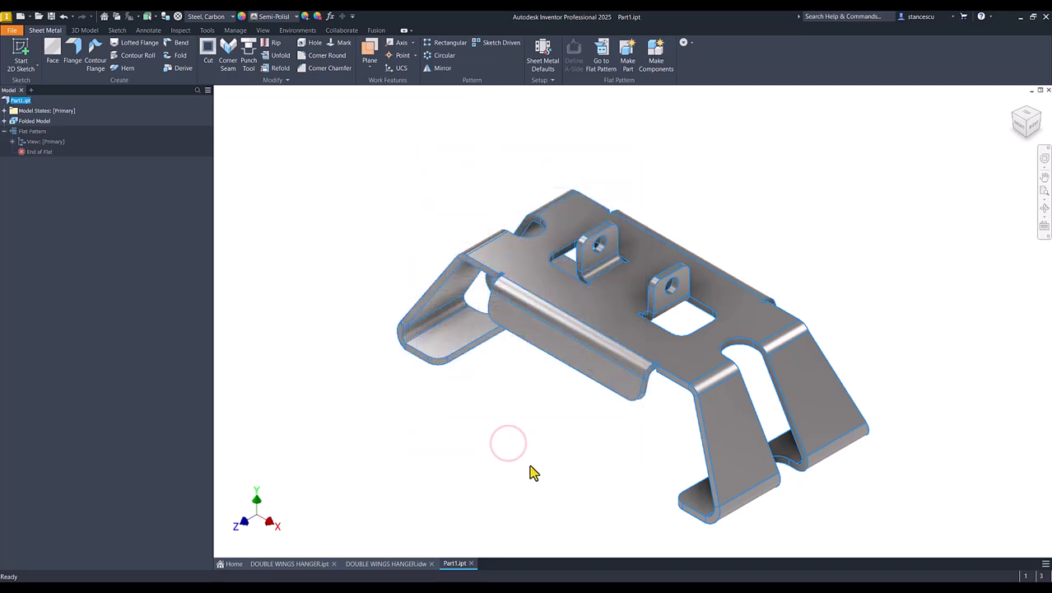
Step: Review the original hanger drawing image in Photos for its reference dimensions and mass tolerance, and return to Part1.ipt in Inventor with nothing selected
mouse_move(852, 578)
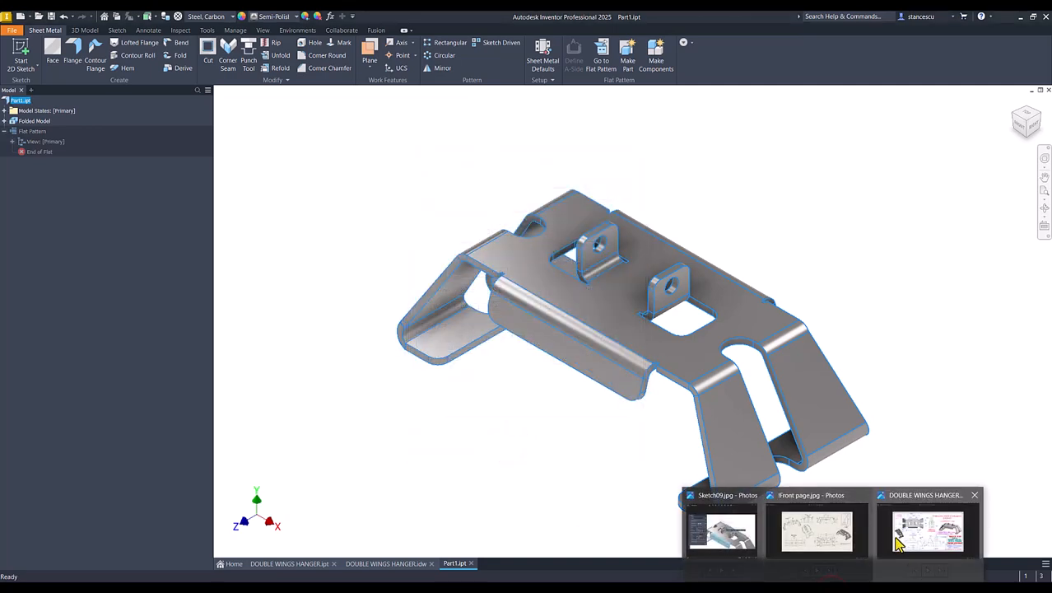
click(937, 535)
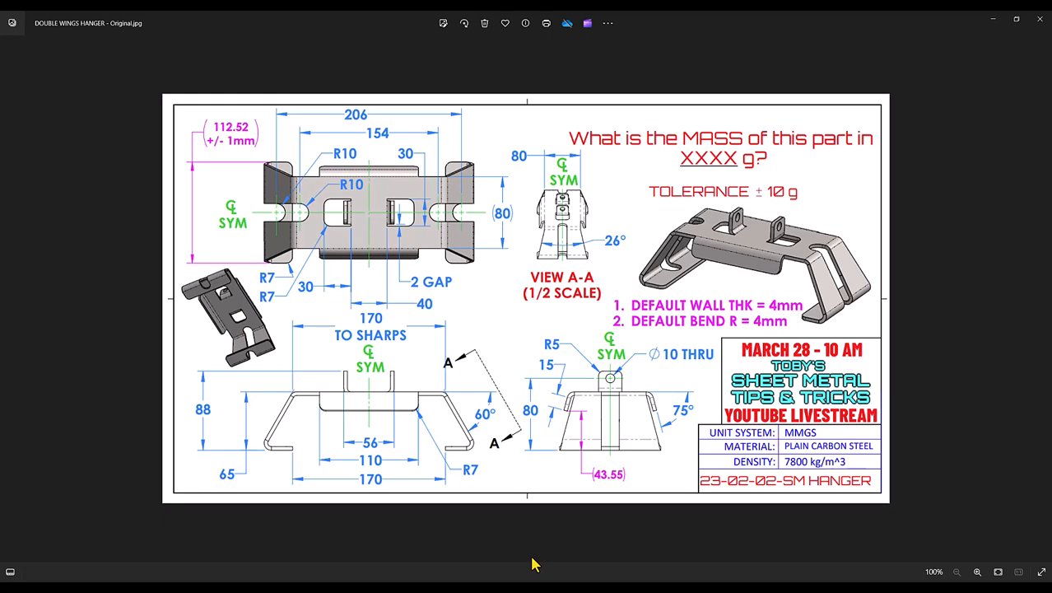
click(784, 587)
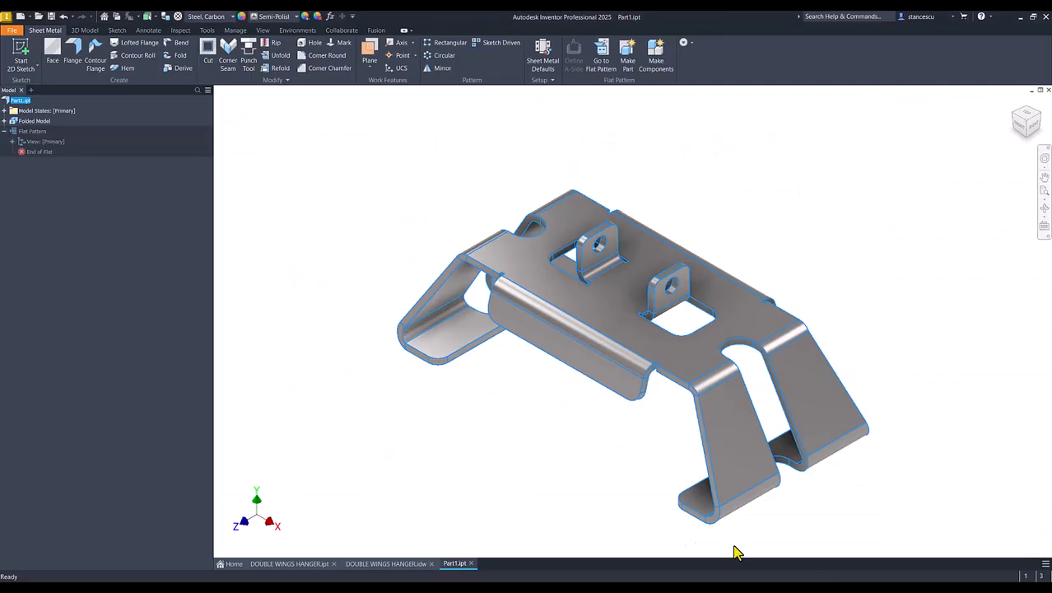
click(345, 291)
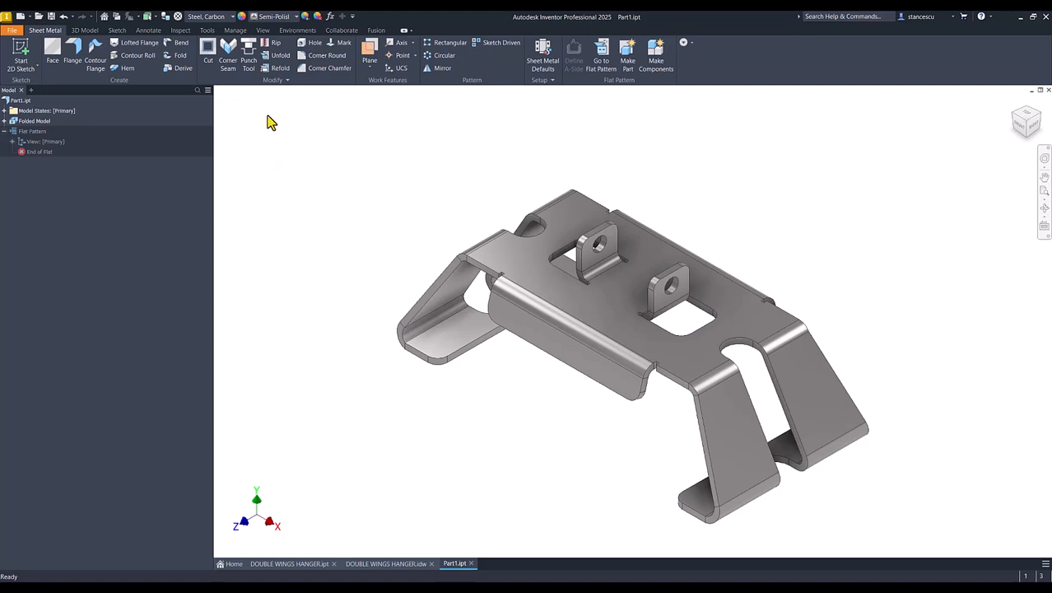
click(367, 195)
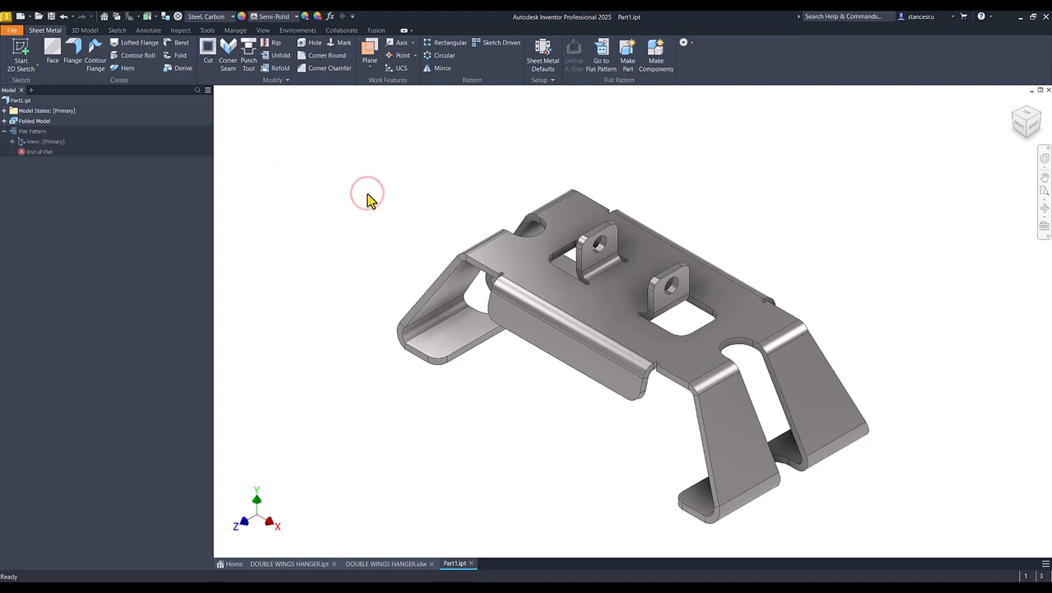
Step: Measure the vertical distance from the underside of one leg's foot to the lower edge of the side wing flange
key(m)
shift+middle_drag(507, 461, 540, 369)
click(466, 461)
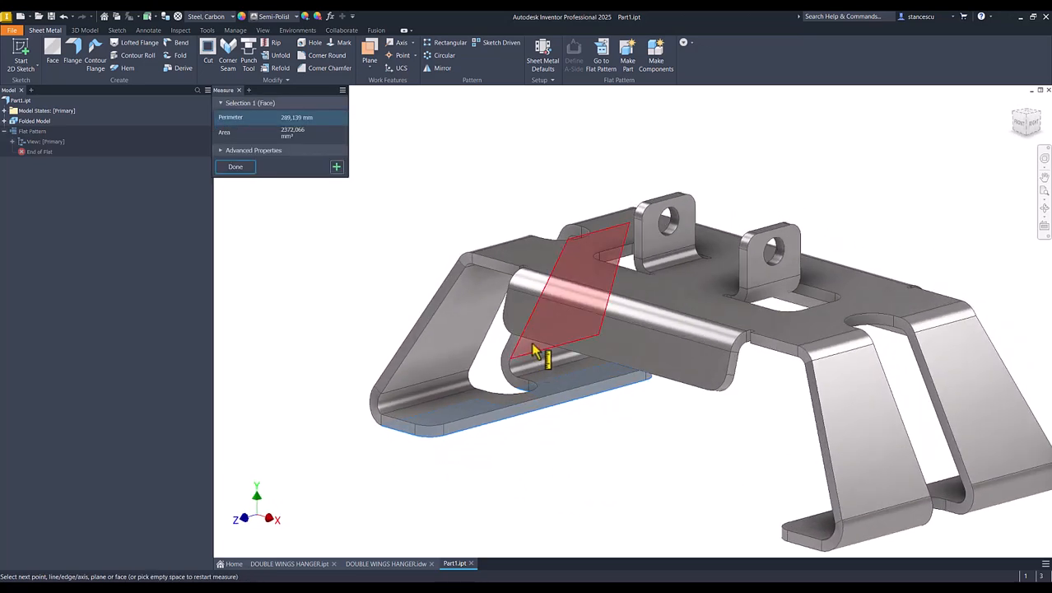
click(531, 380)
shift+middle_drag(501, 462, 505, 450)
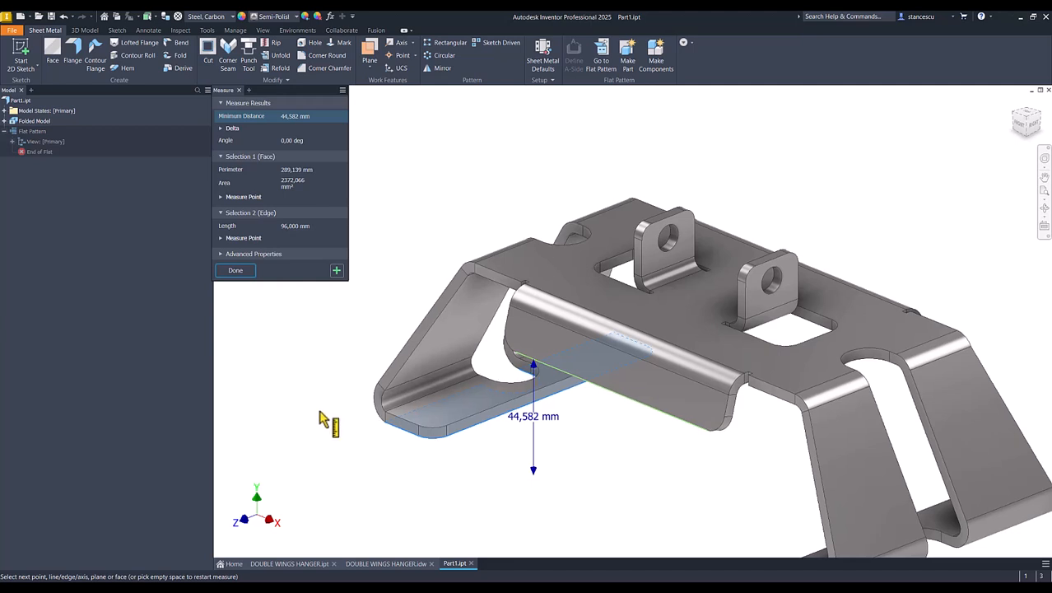
Step: Measure the overall width of the leg's foot between its two opposite end faces, and close the measurement
shift+middle_drag(250, 298, 439, 496)
click(439, 497)
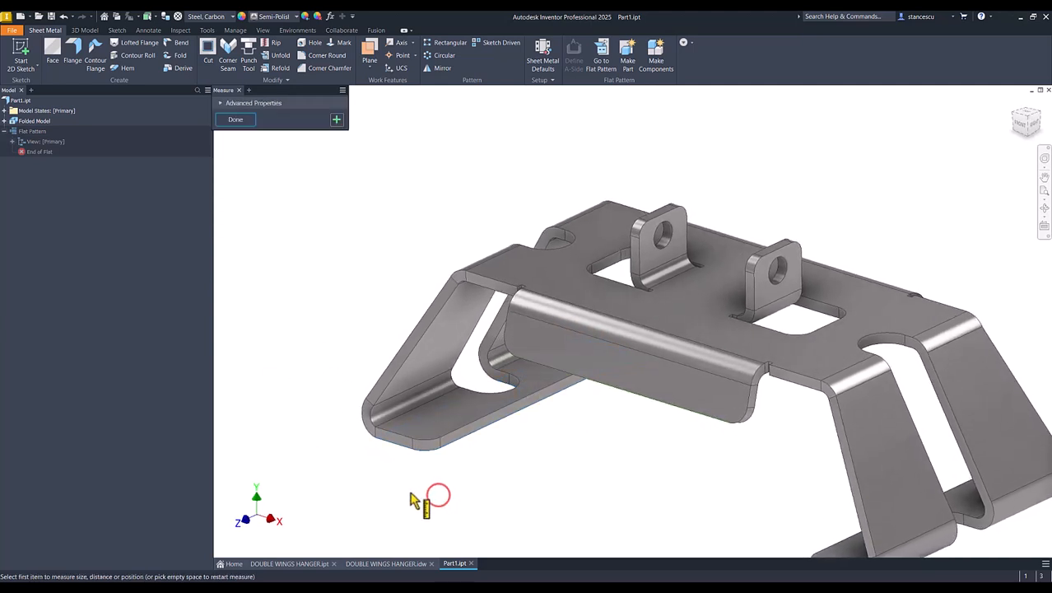
click(392, 445)
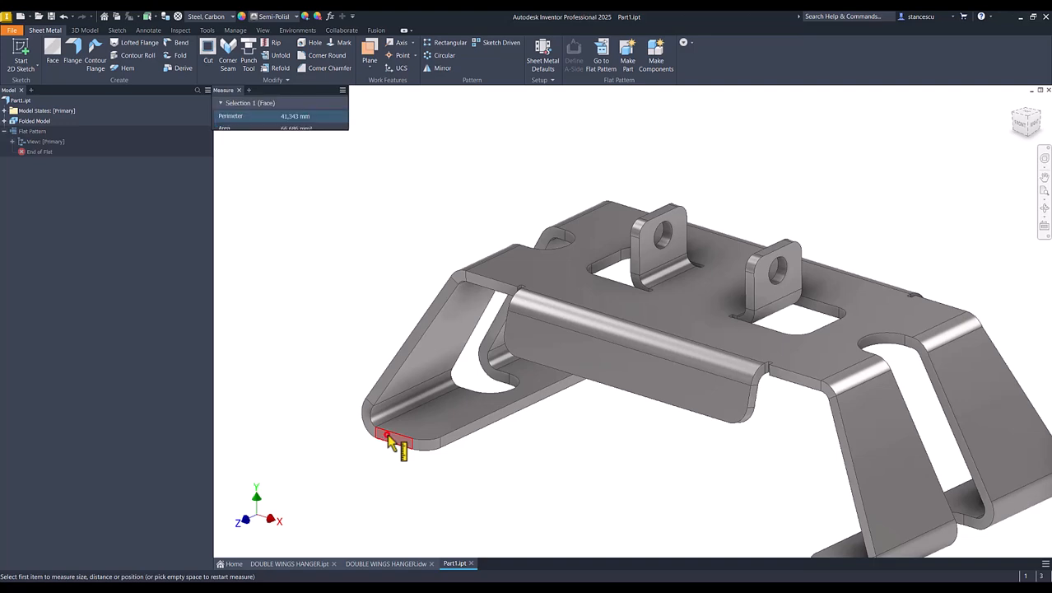
shift+middle_drag(434, 474, 765, 436)
click(909, 403)
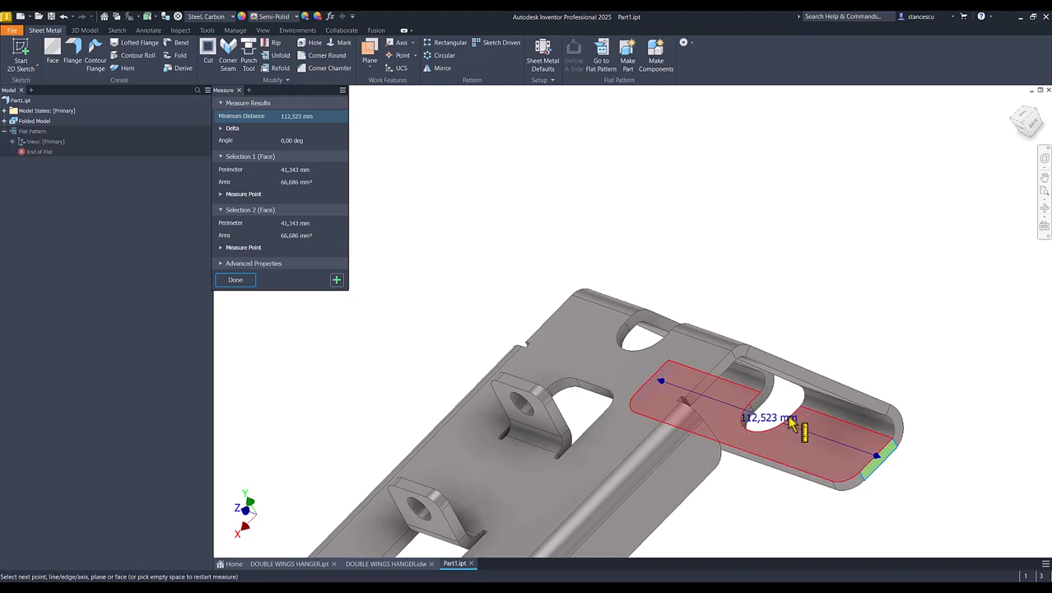
shift+middle_drag(753, 422, 820, 301)
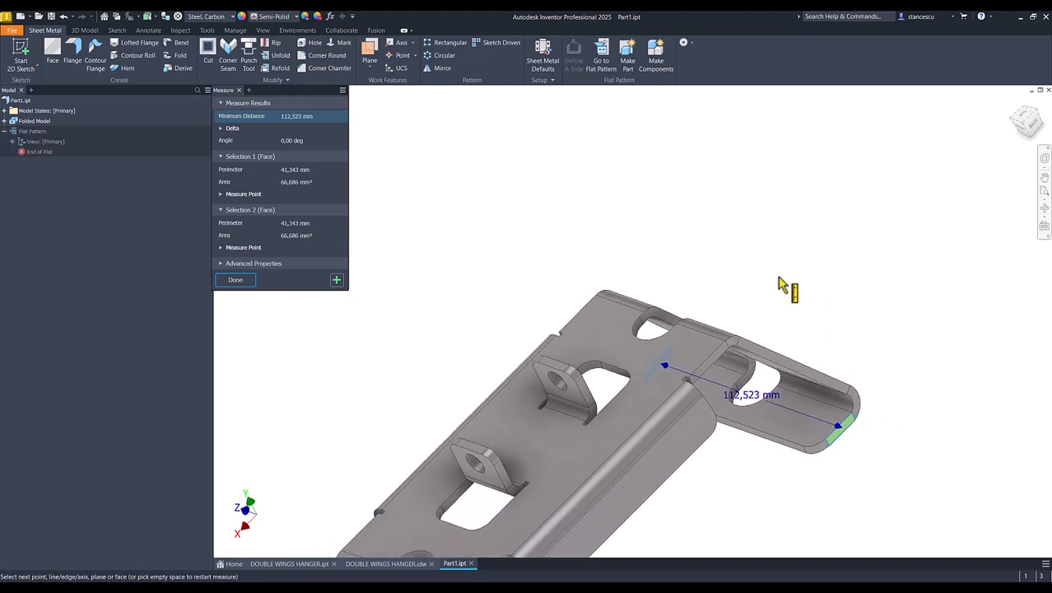
key(F6)
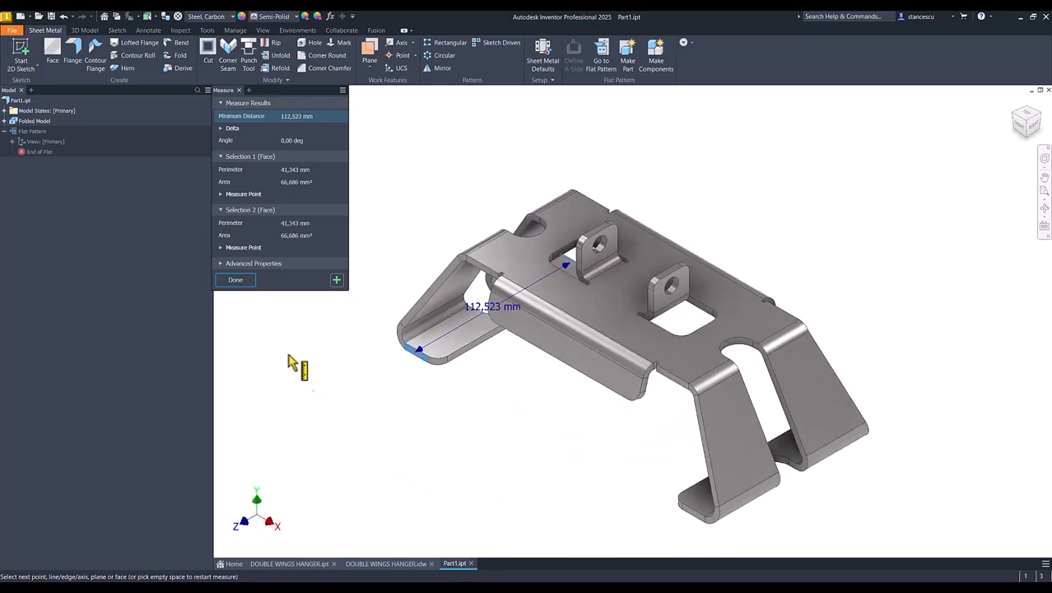
click(232, 281)
click(288, 338)
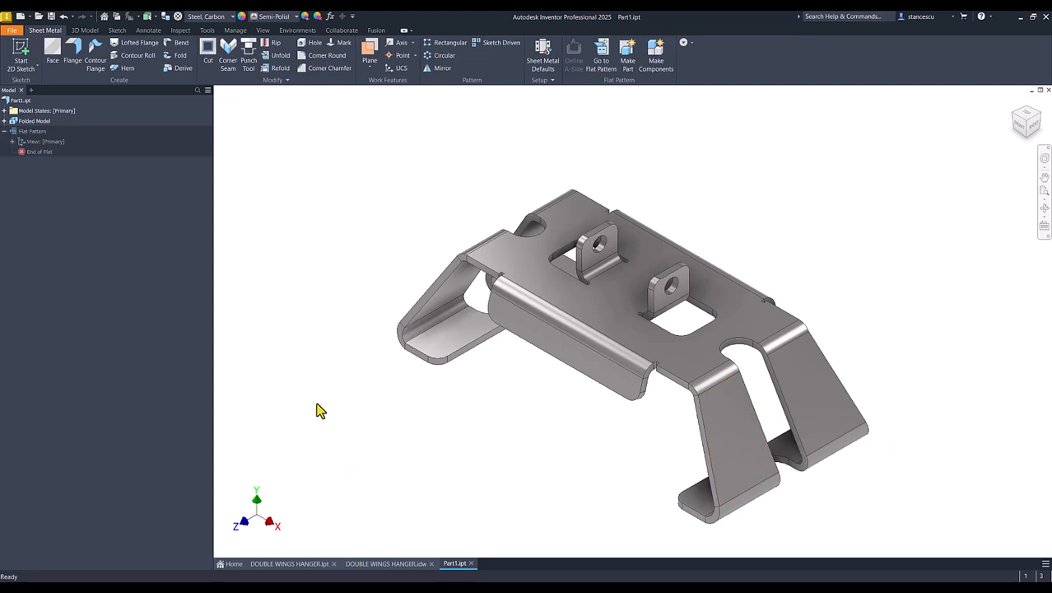
Step: Compare the Part1.ipt model with DOUBLE WINGS HANGER.ipt by alternating between the two open parts, ending on Part1.ipt
shift+middle_drag(315, 405, 425, 438)
key(F6)
click(292, 564)
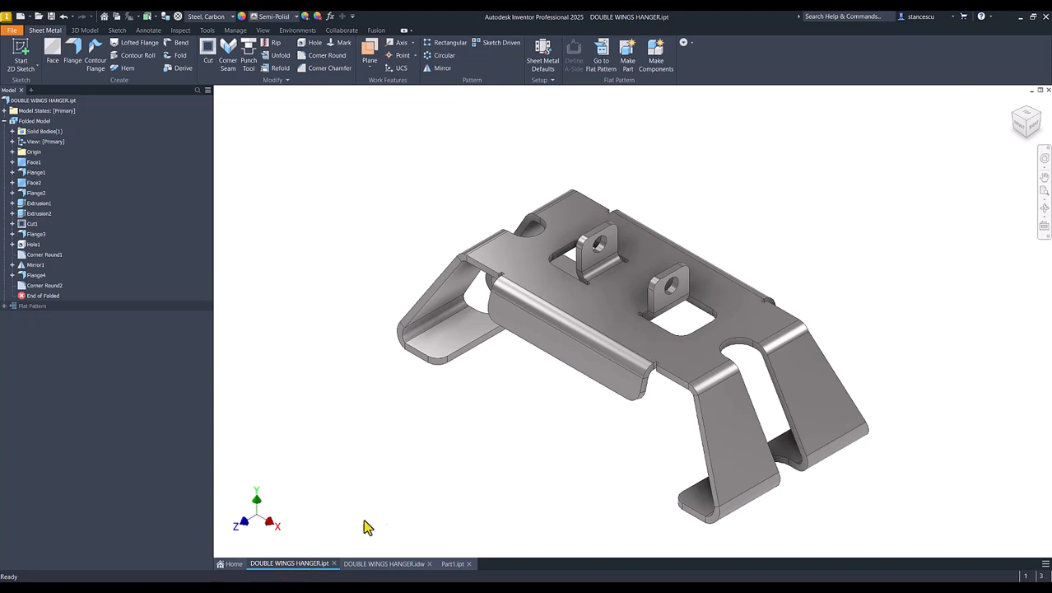
click(450, 564)
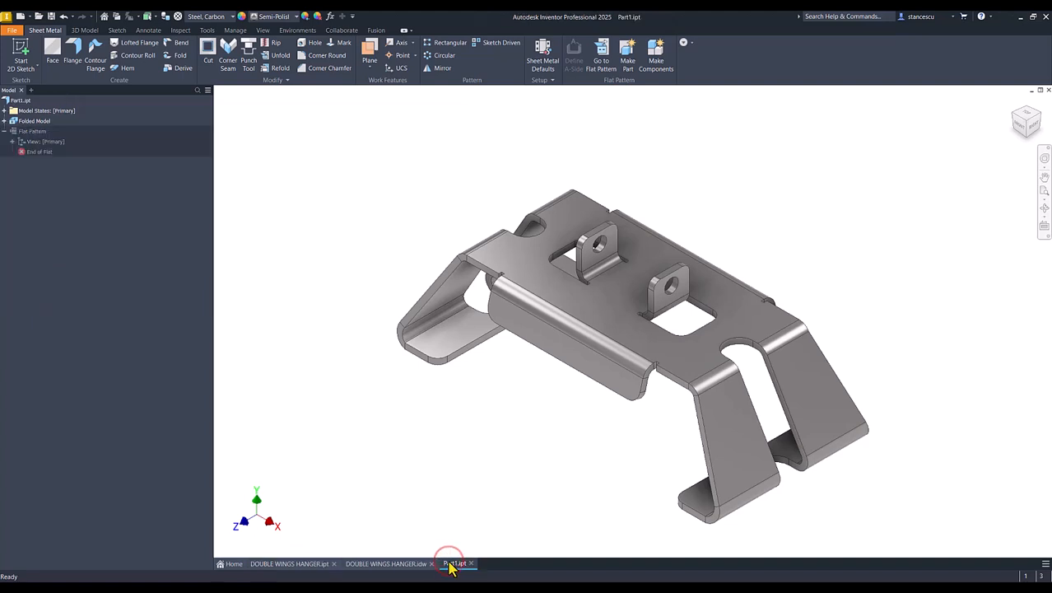
click(306, 567)
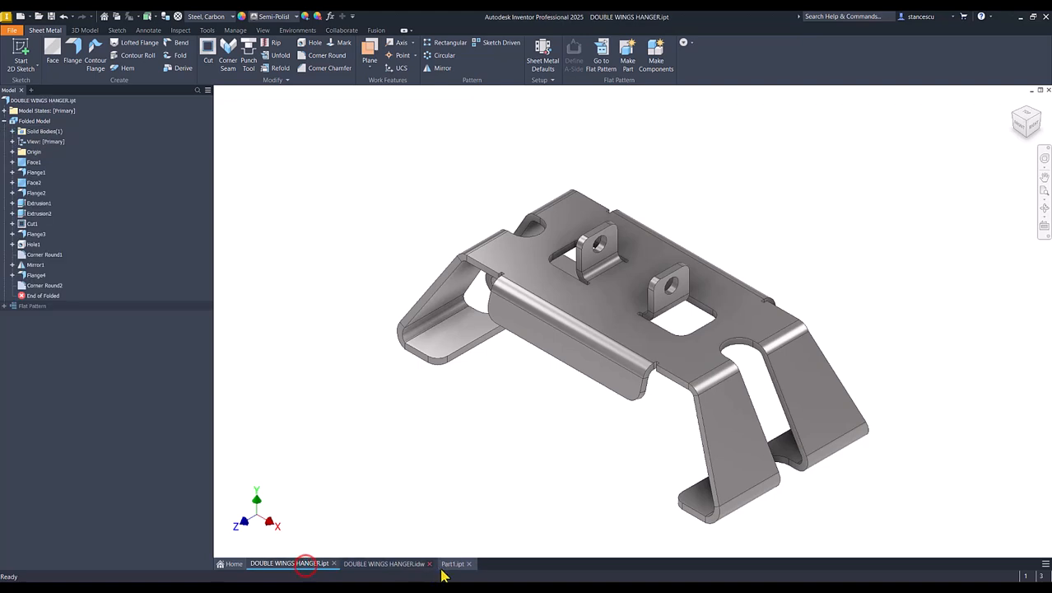
click(454, 564)
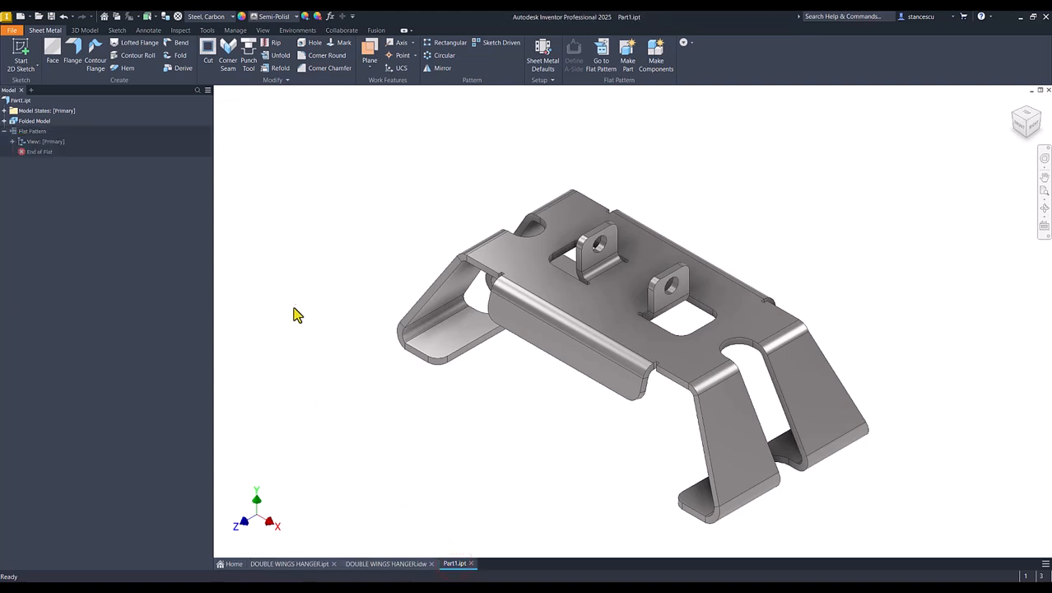